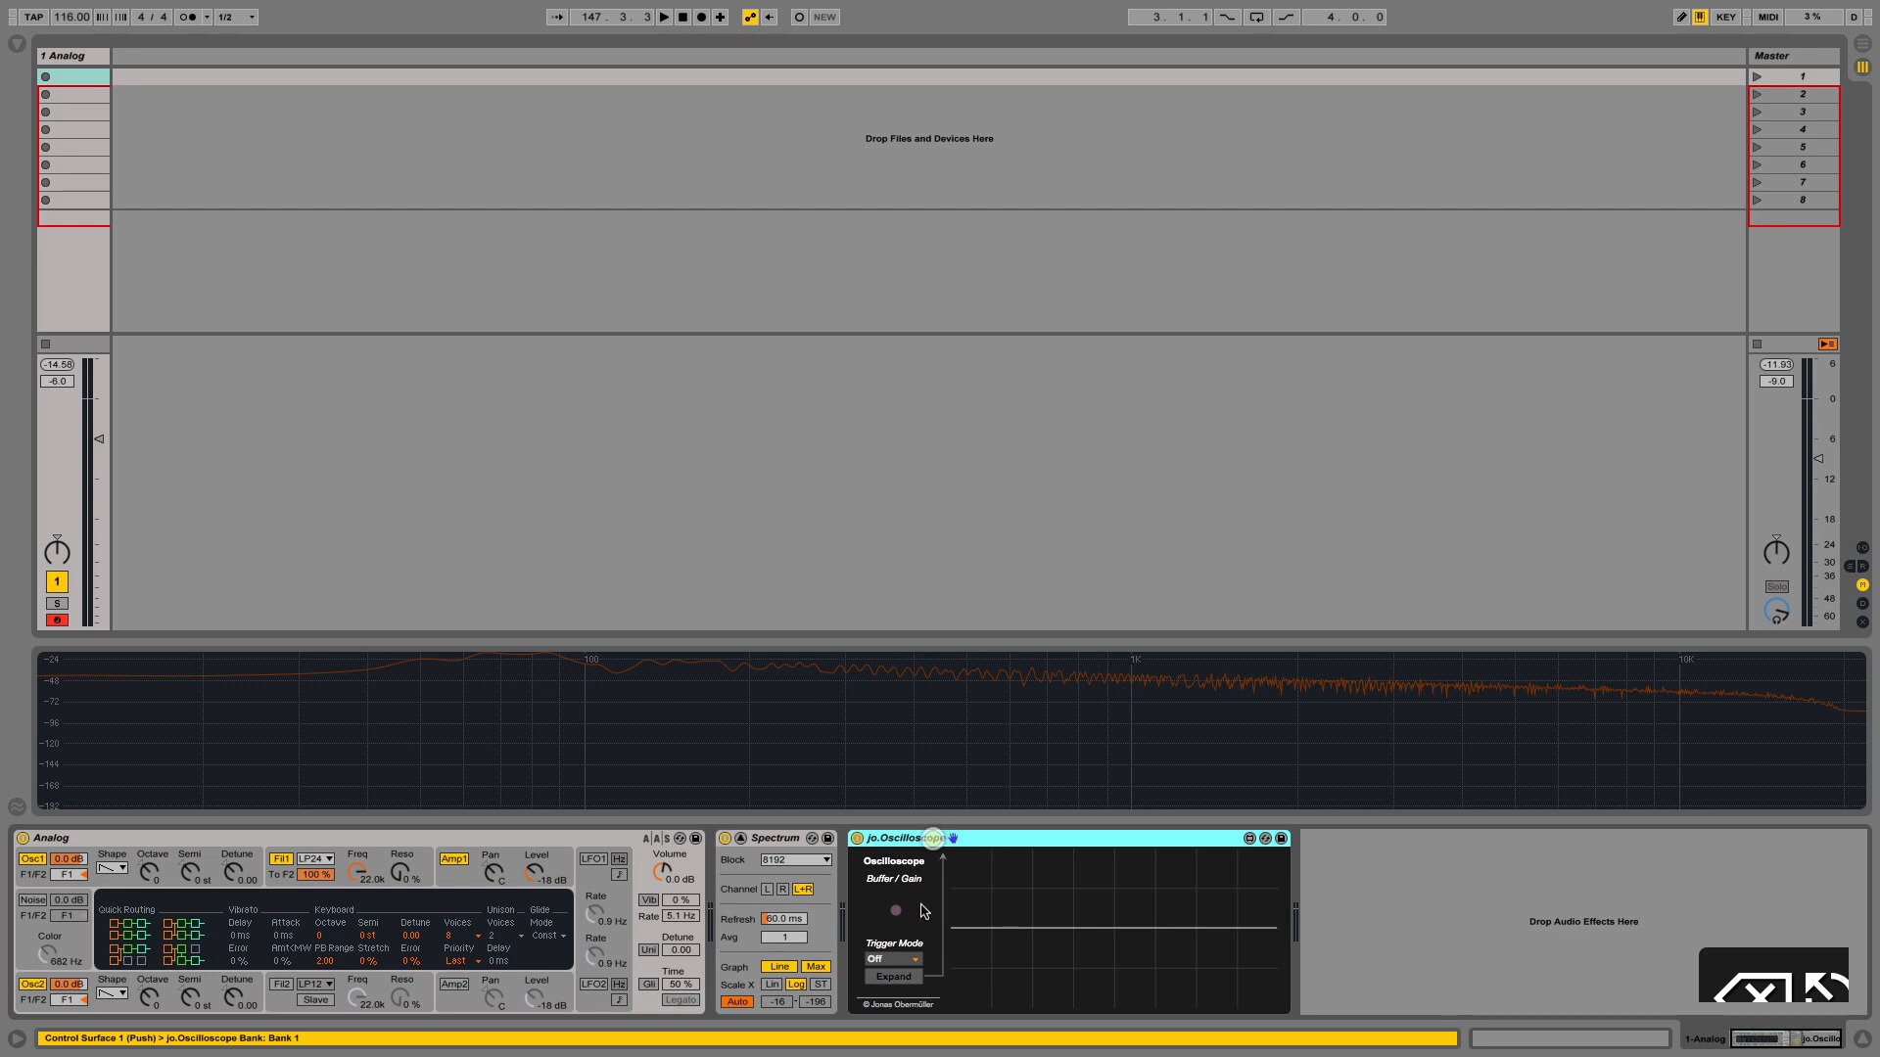
Step: Expand the oscilloscope into its own window and compare the sound with Osc2 switched off and back on
left_click(899, 979)
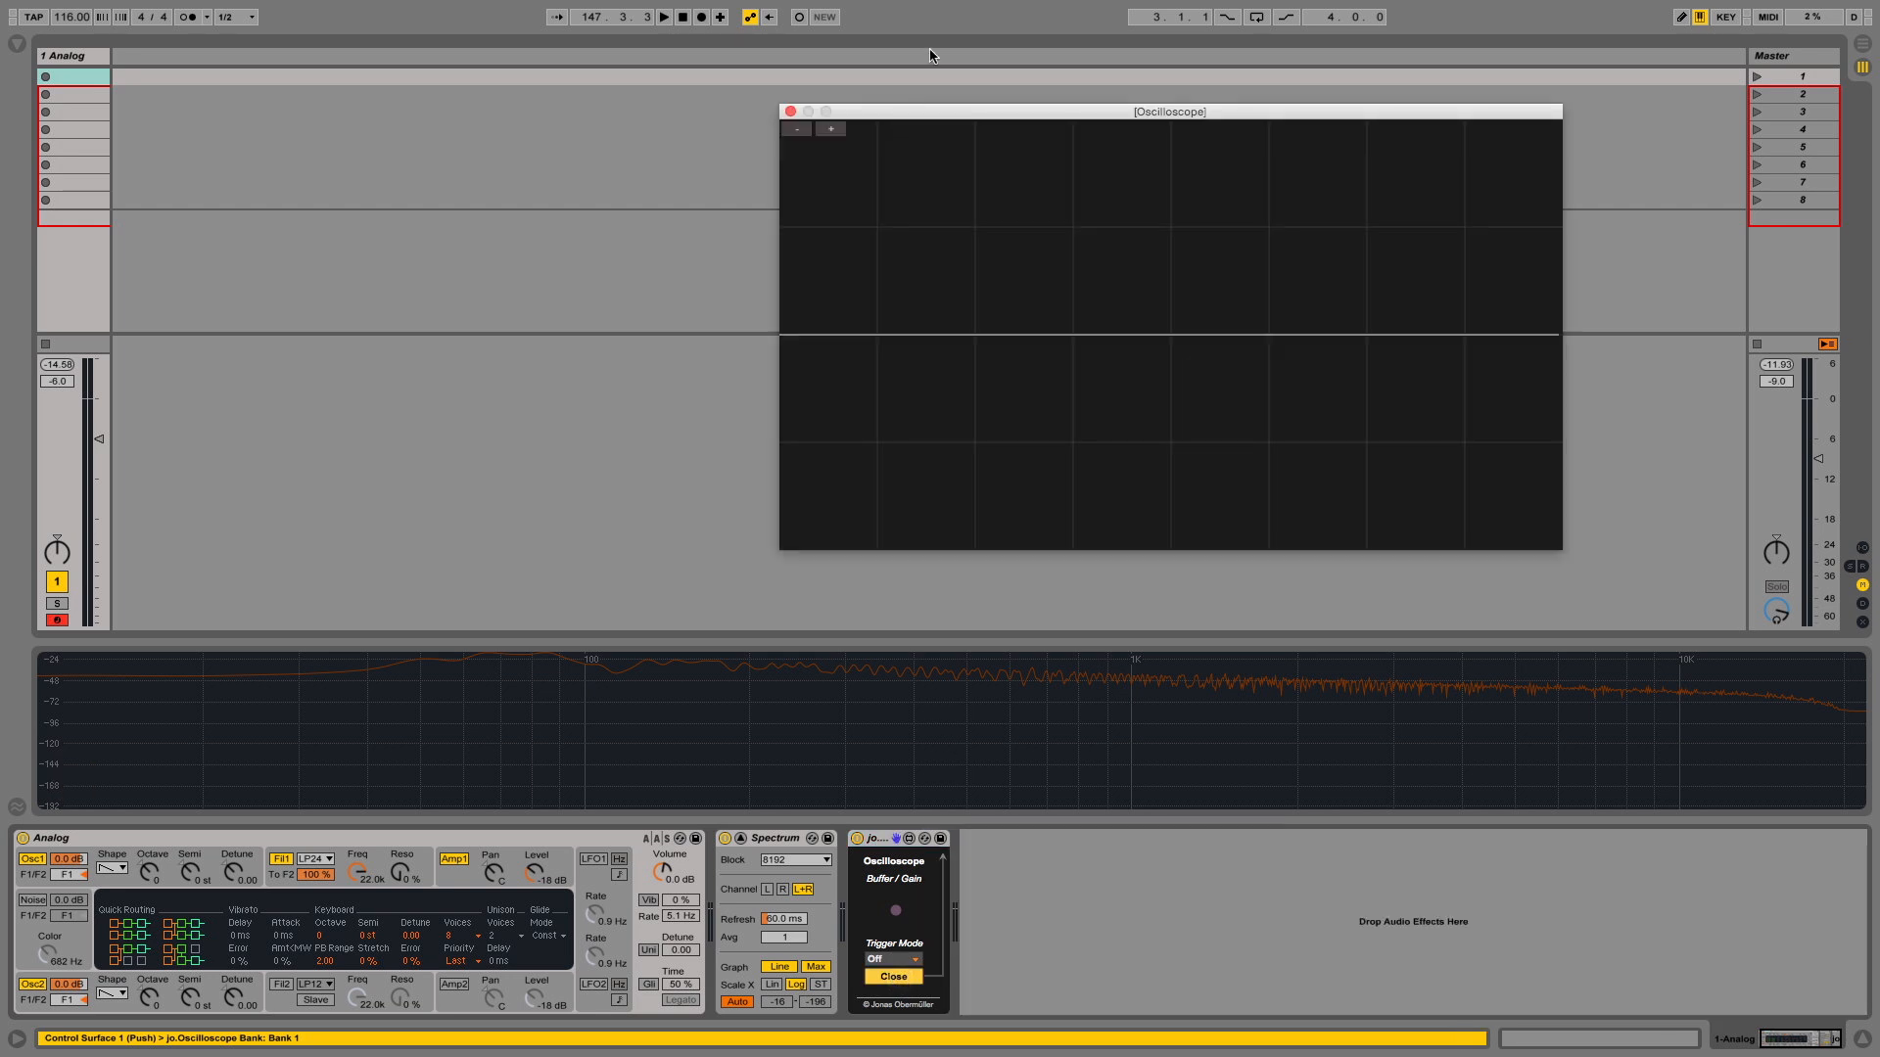
left_click(940, 114)
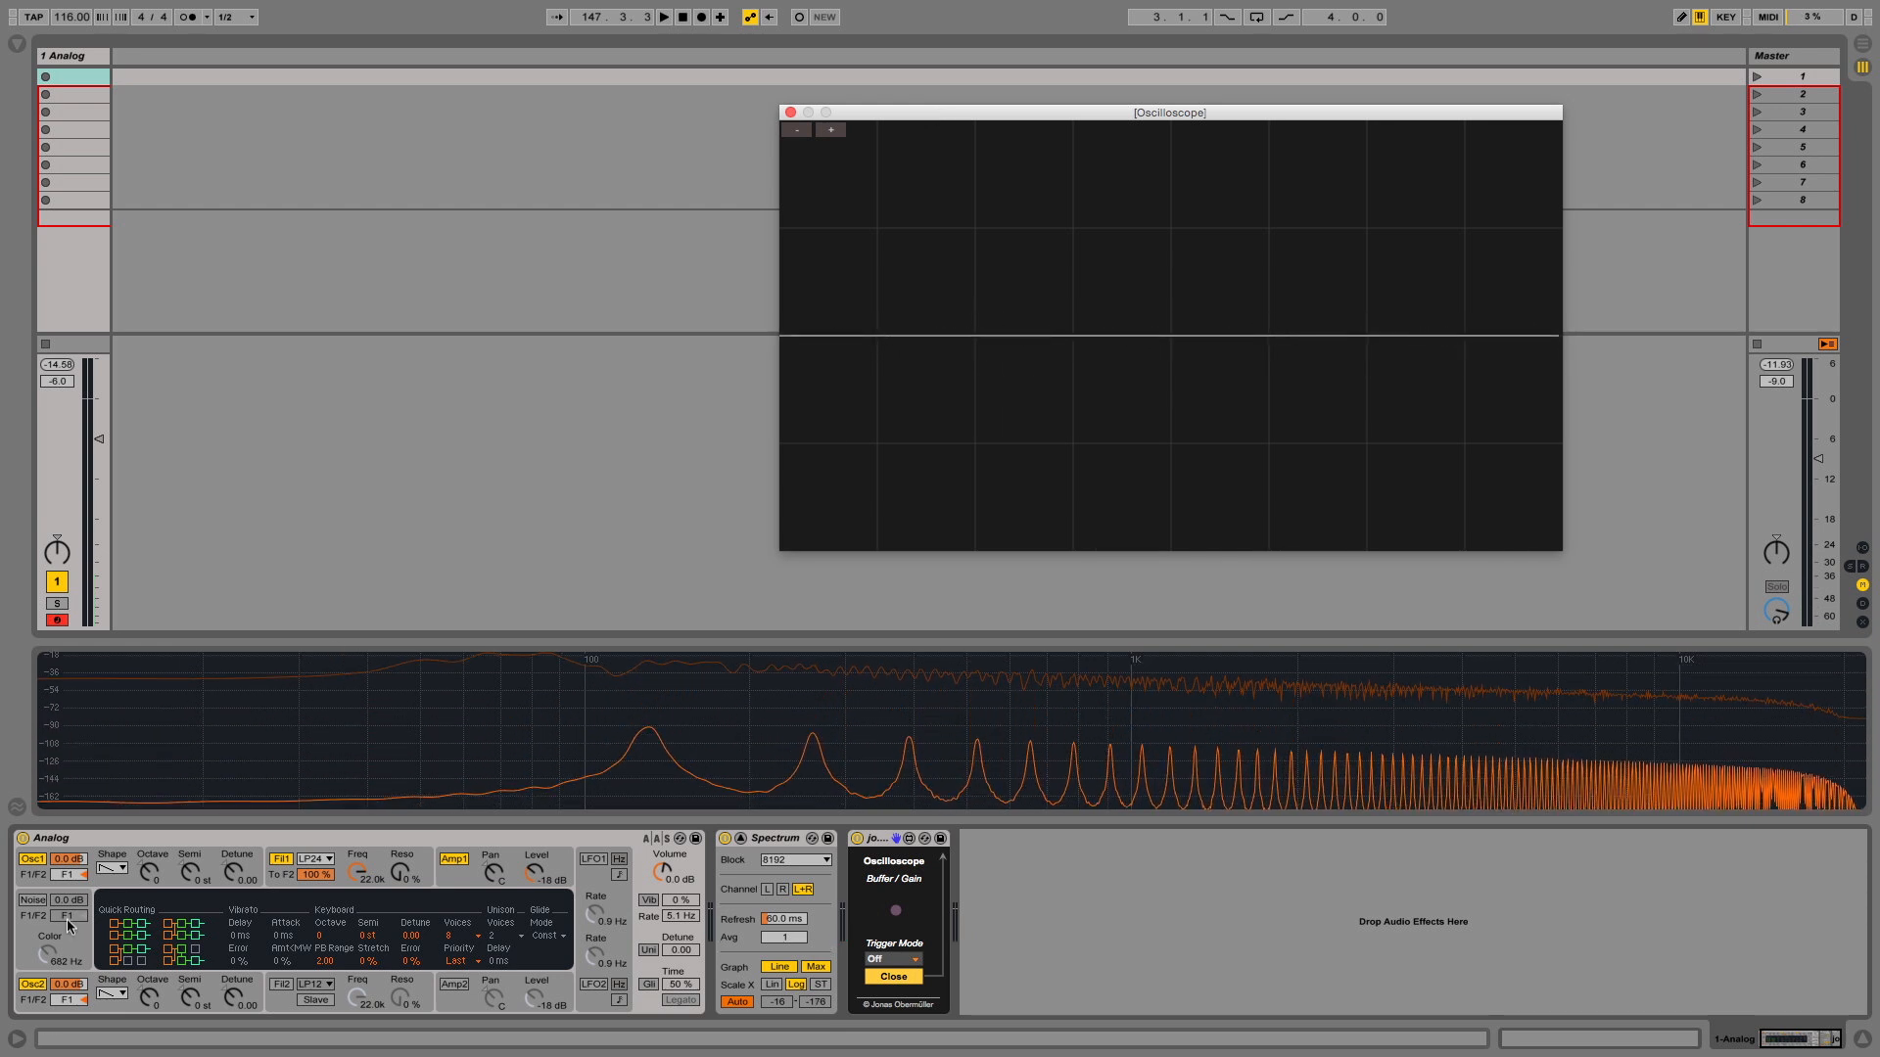
left_click(32, 983)
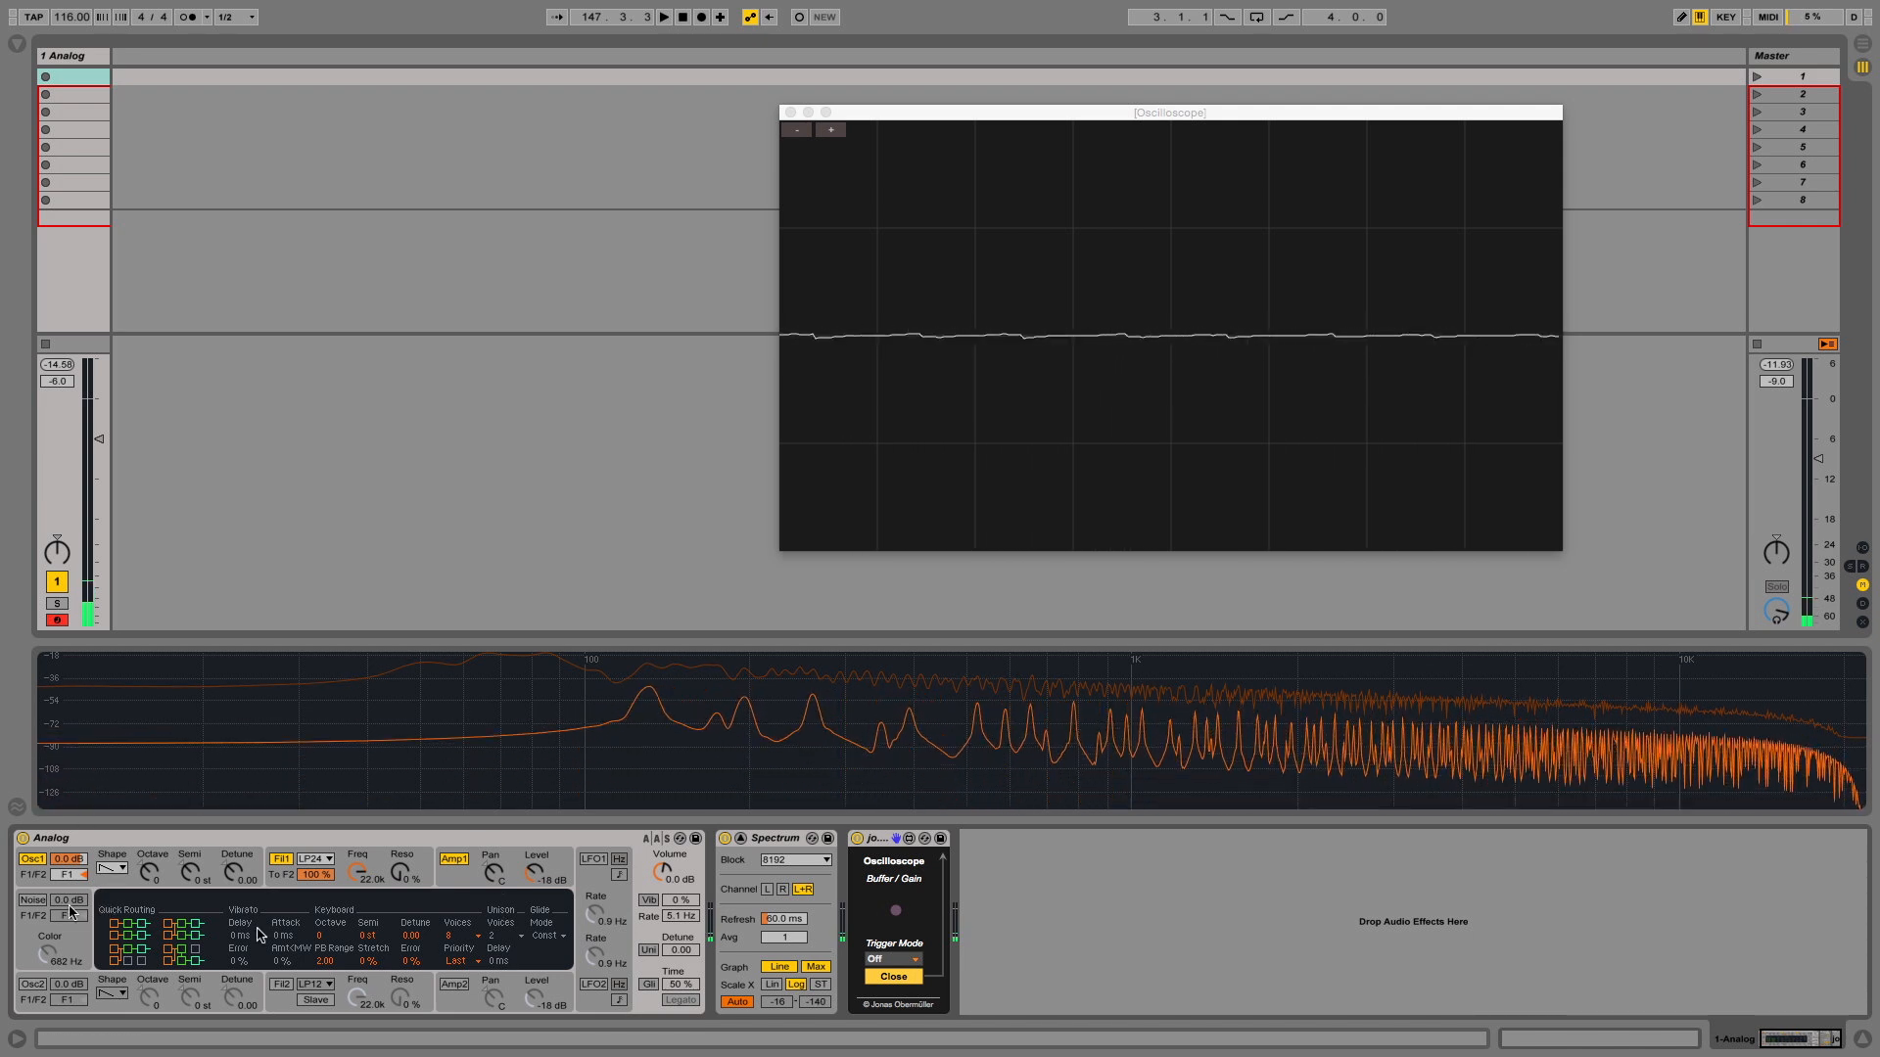
left_click(32, 985)
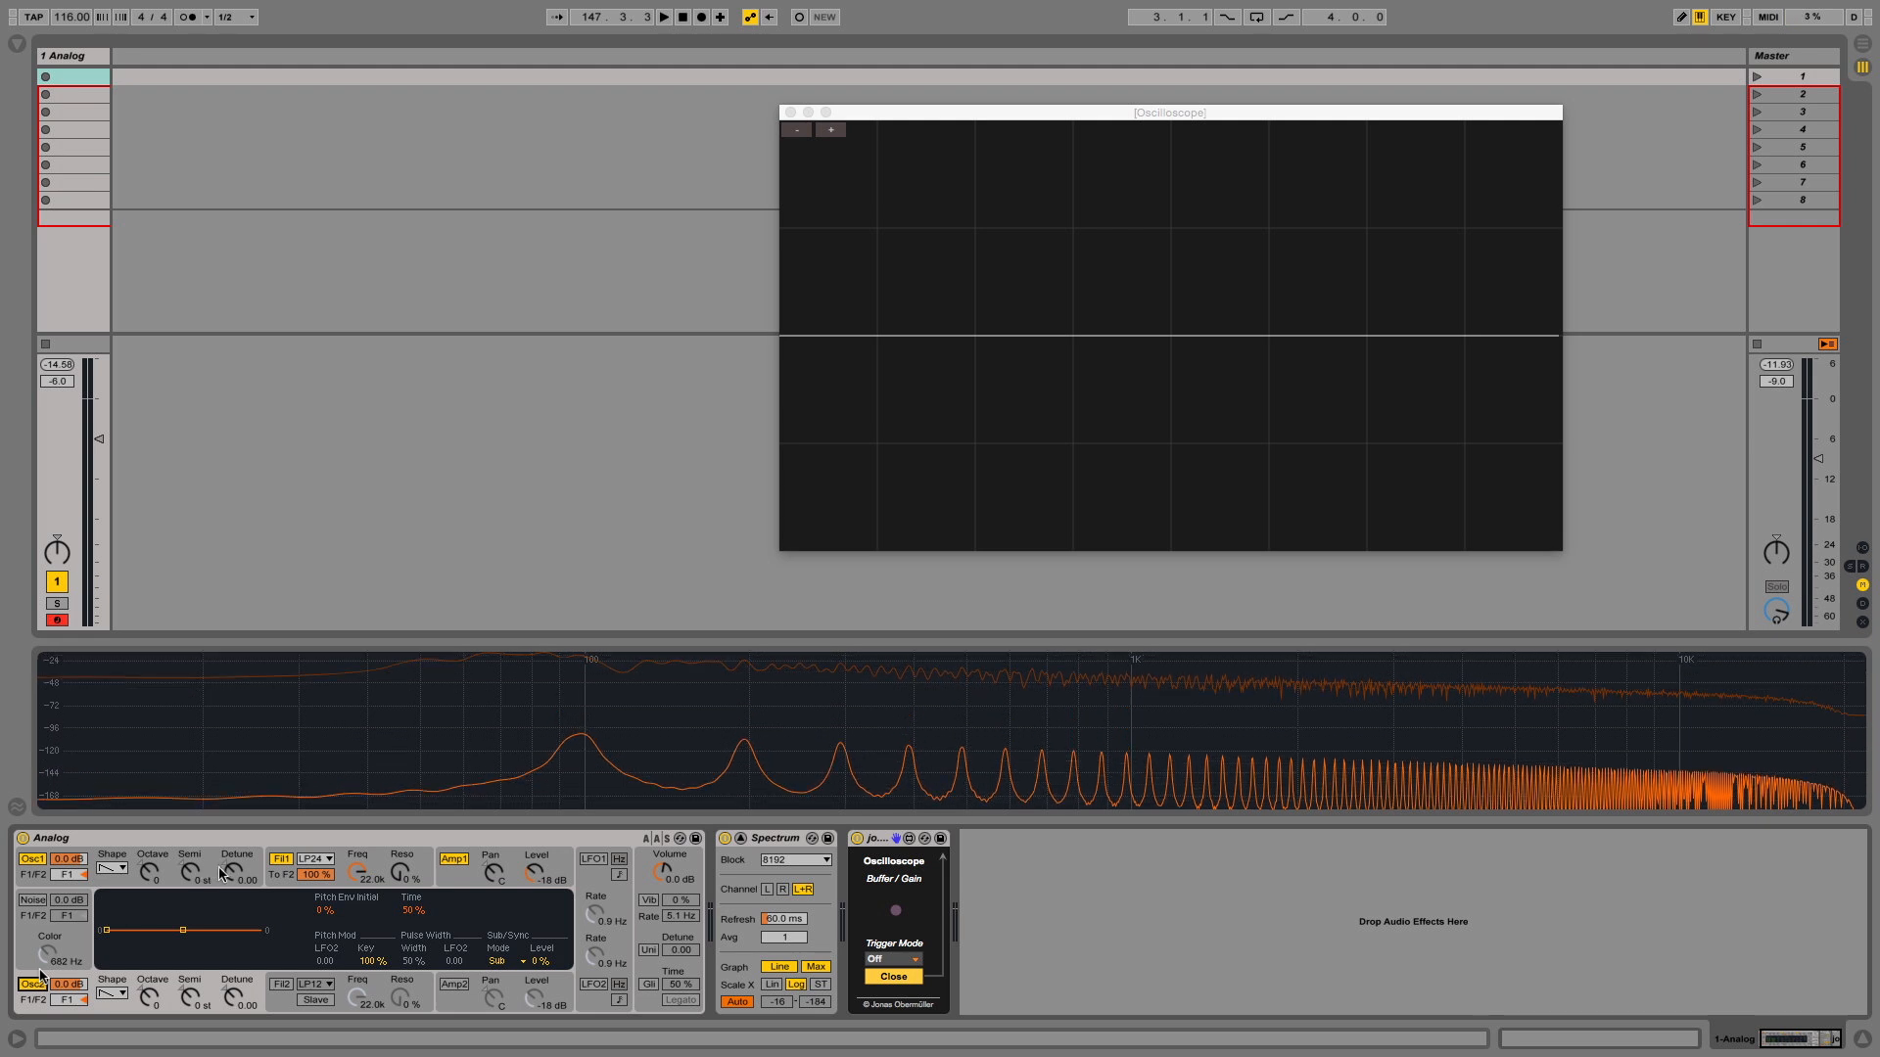
Step: Raise the sustain of the Amp1 envelope to maximum and shorten its release to a few milliseconds
left_click(563, 859)
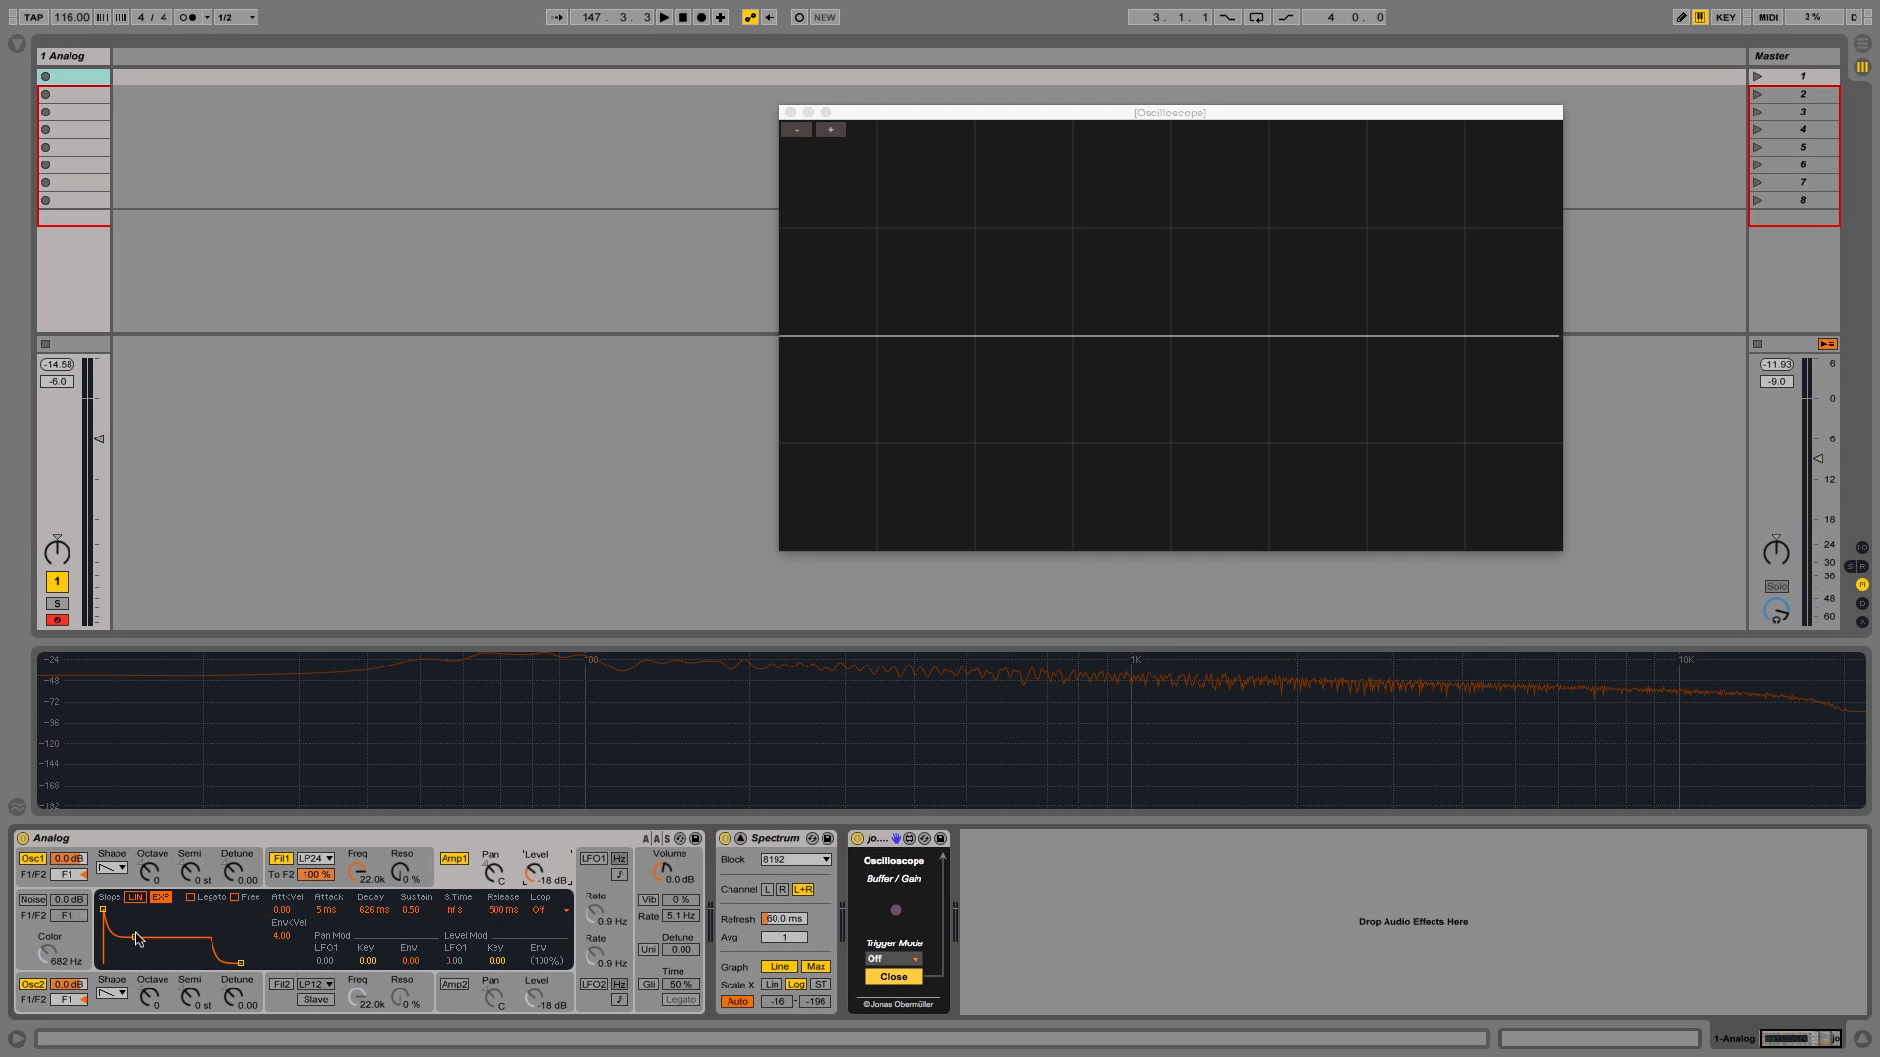
left_click_drag(137, 939, 133, 908)
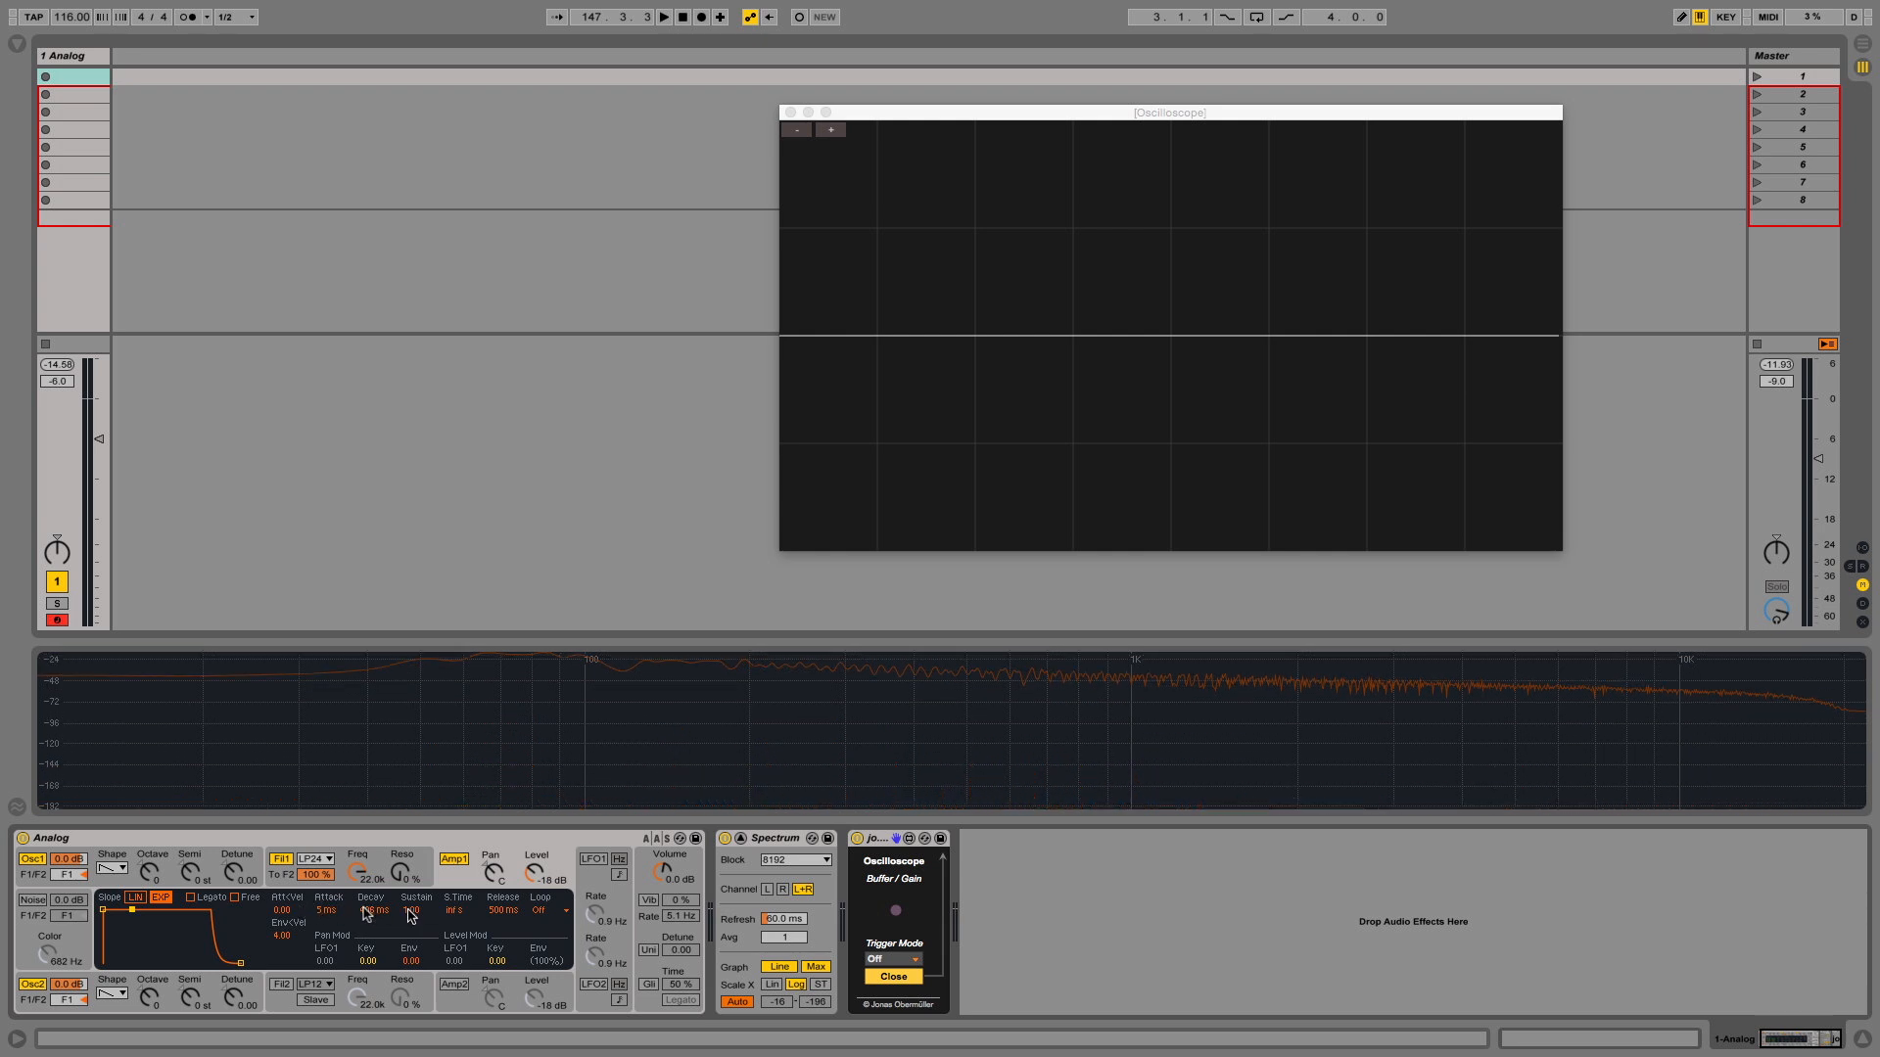
left_click_drag(496, 921, 496, 929)
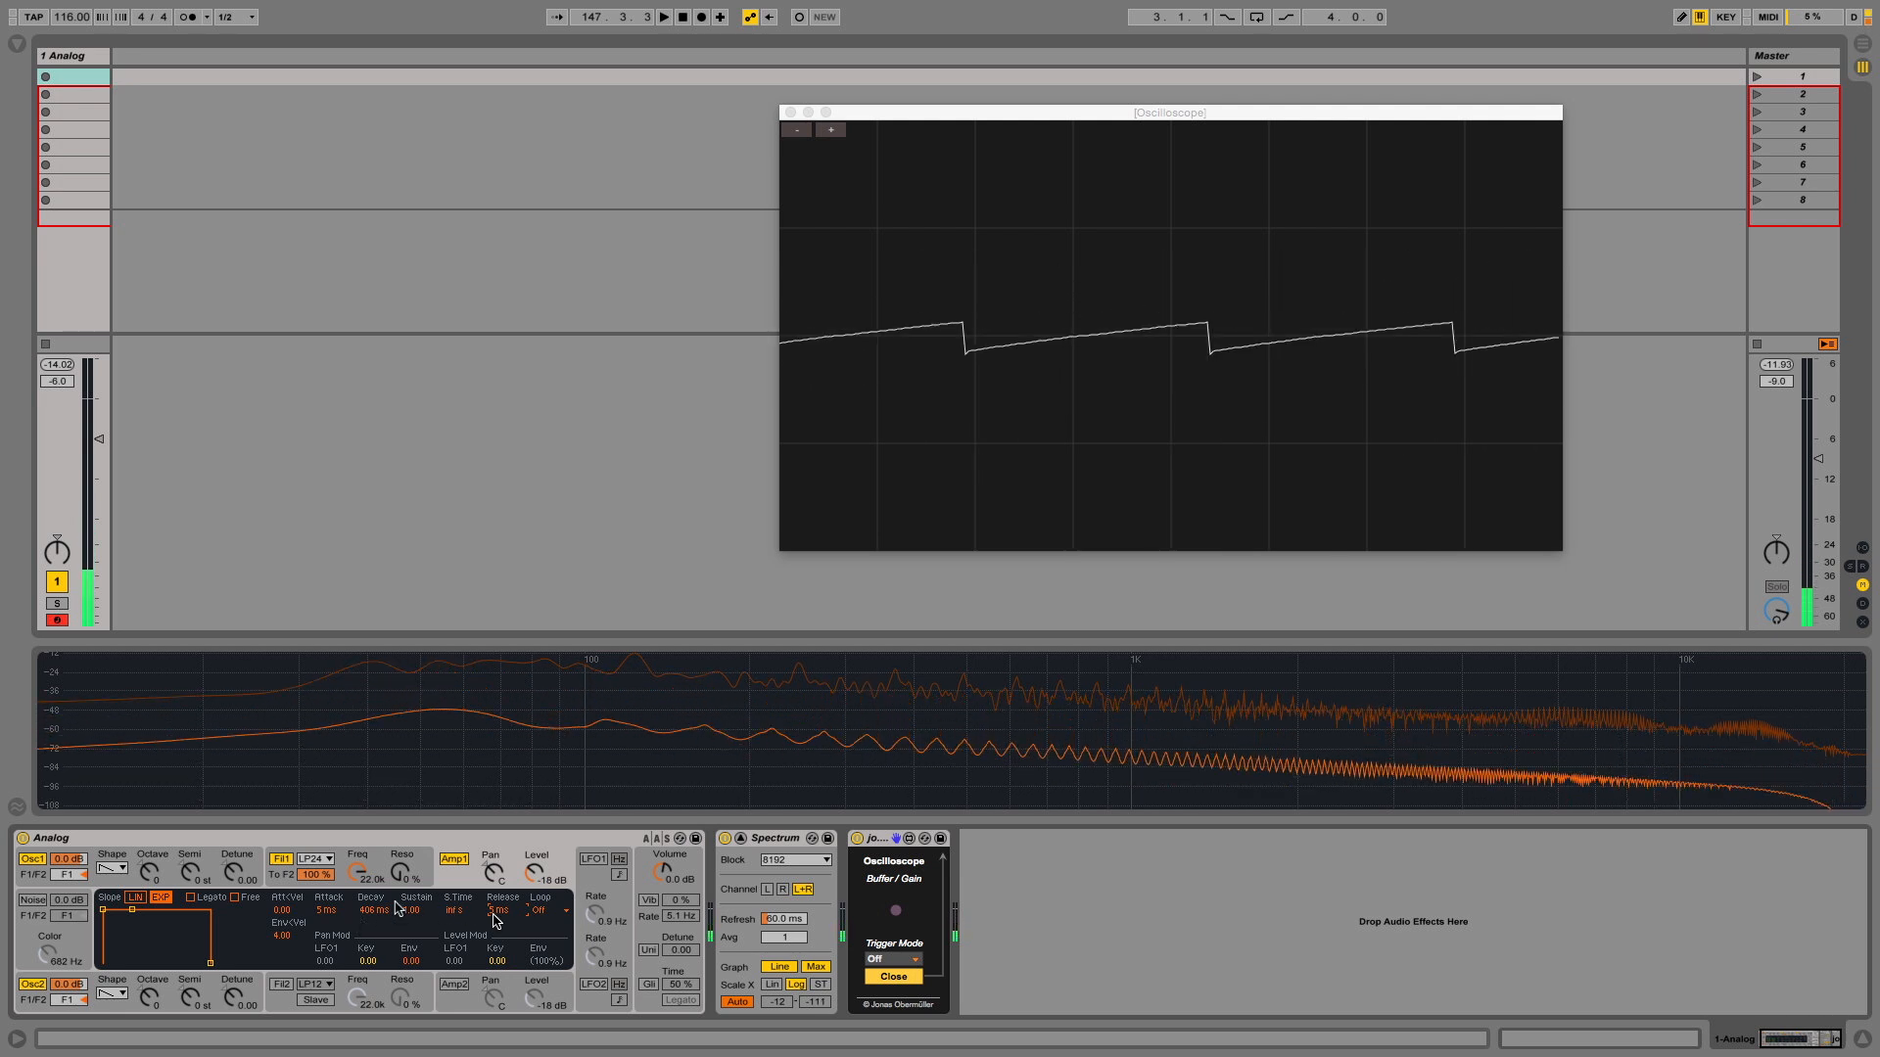
Step: Try a strong detune on Osc1, reset it, and set the Osc1 detune to 0.04
left_click(234, 871)
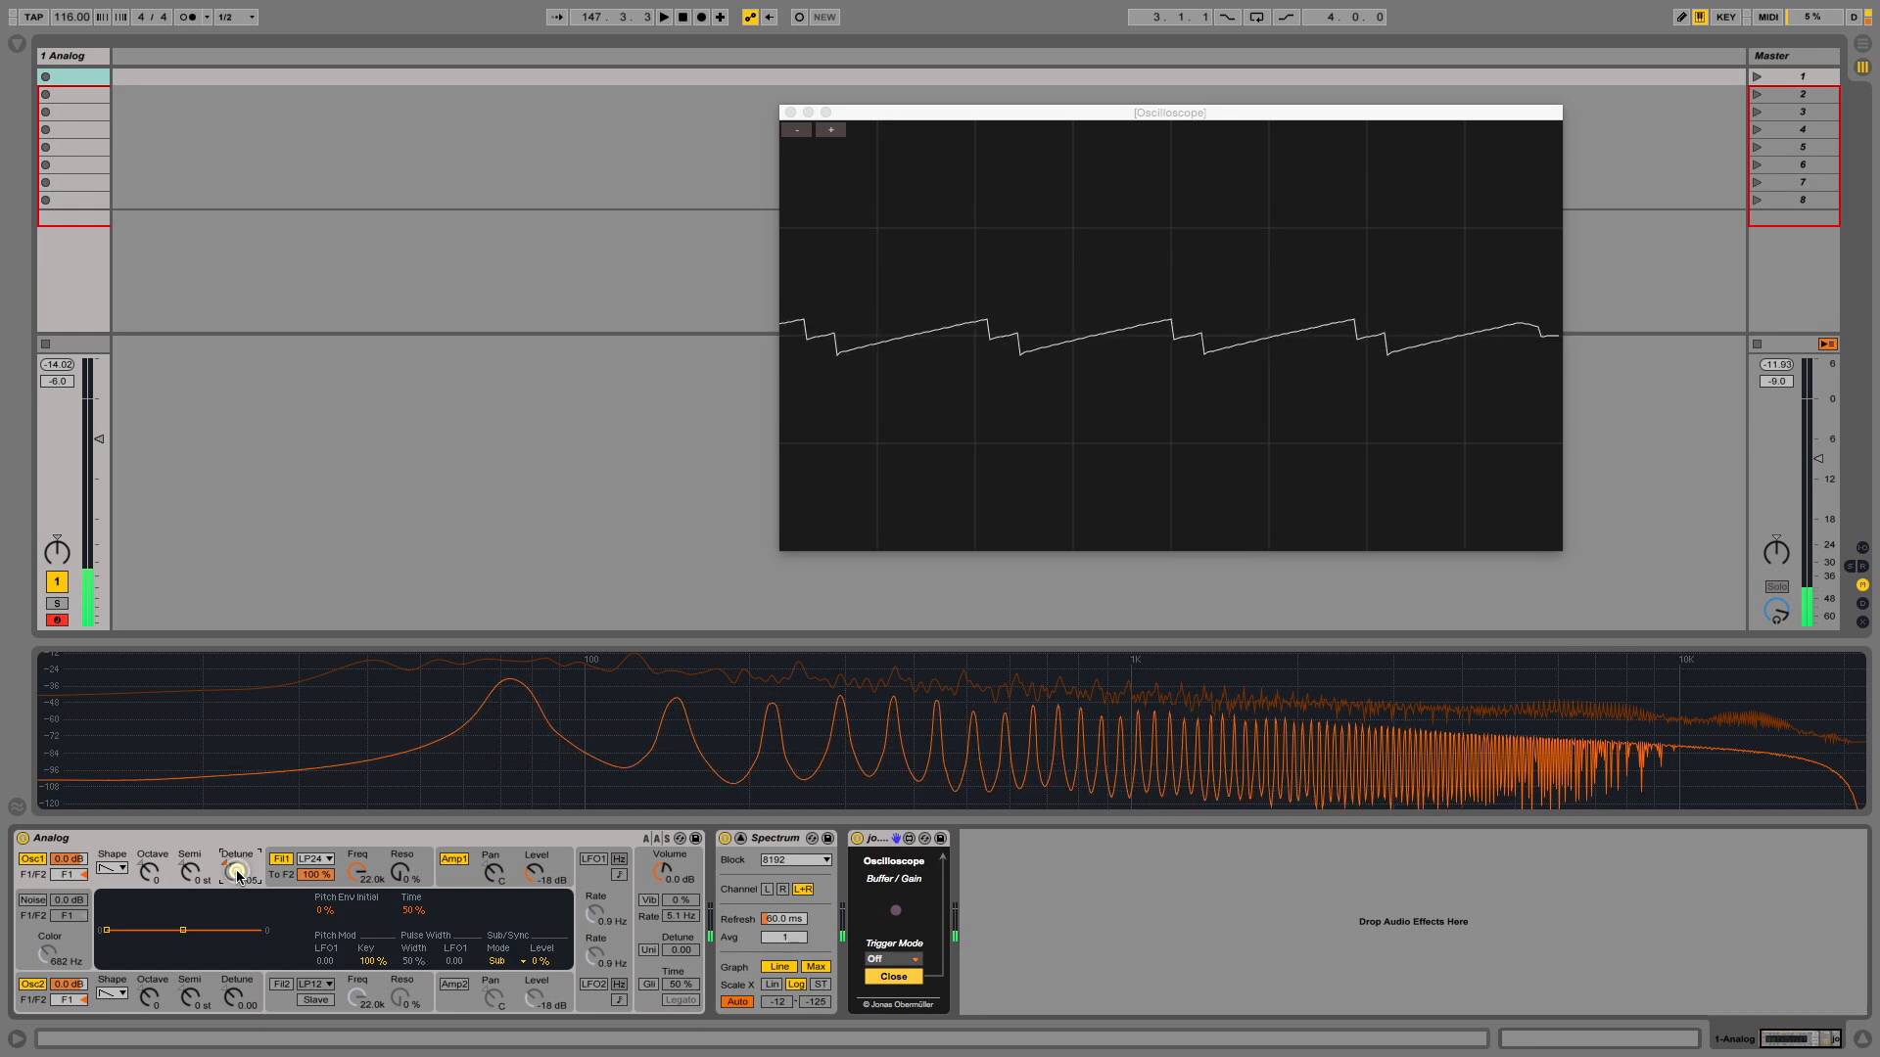
mouse_move(238, 874)
left_mouse_down()
mouse_move(236, 852)
mouse_move(236, 870)
left_mouse_up()
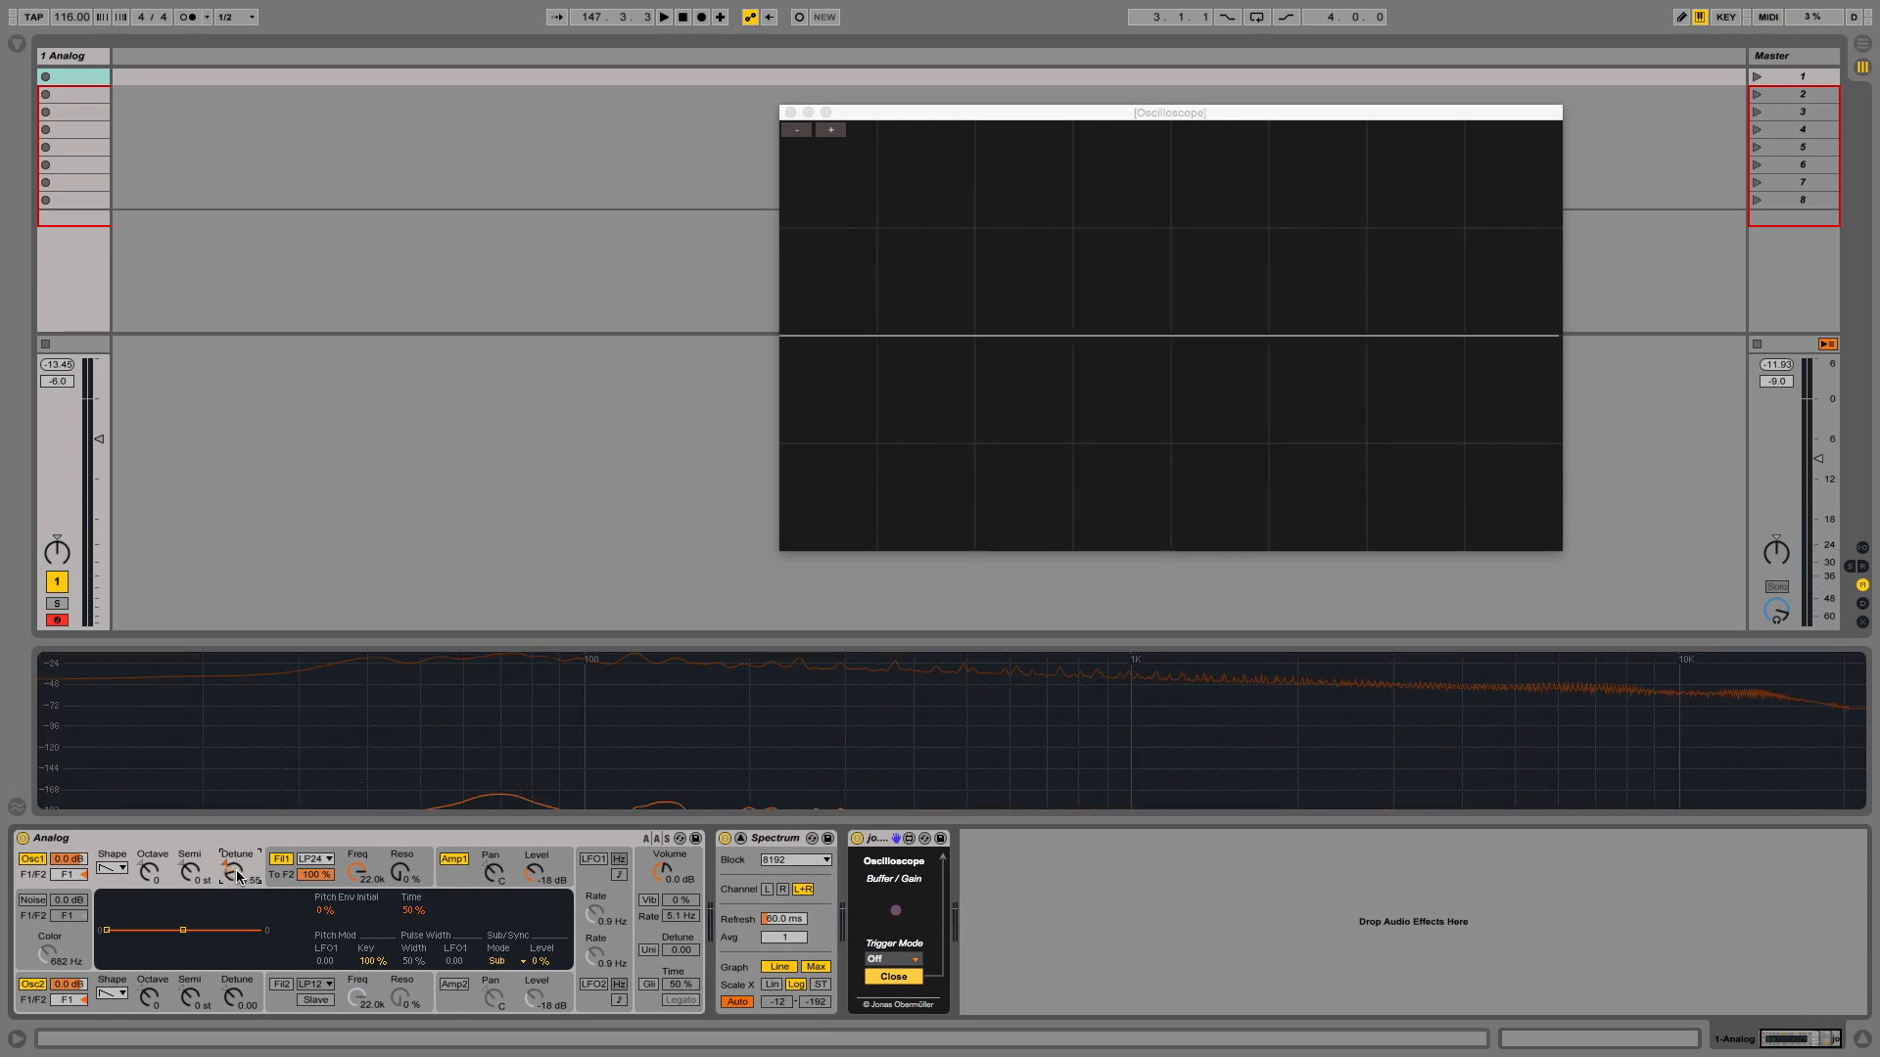
key("BackSpace")
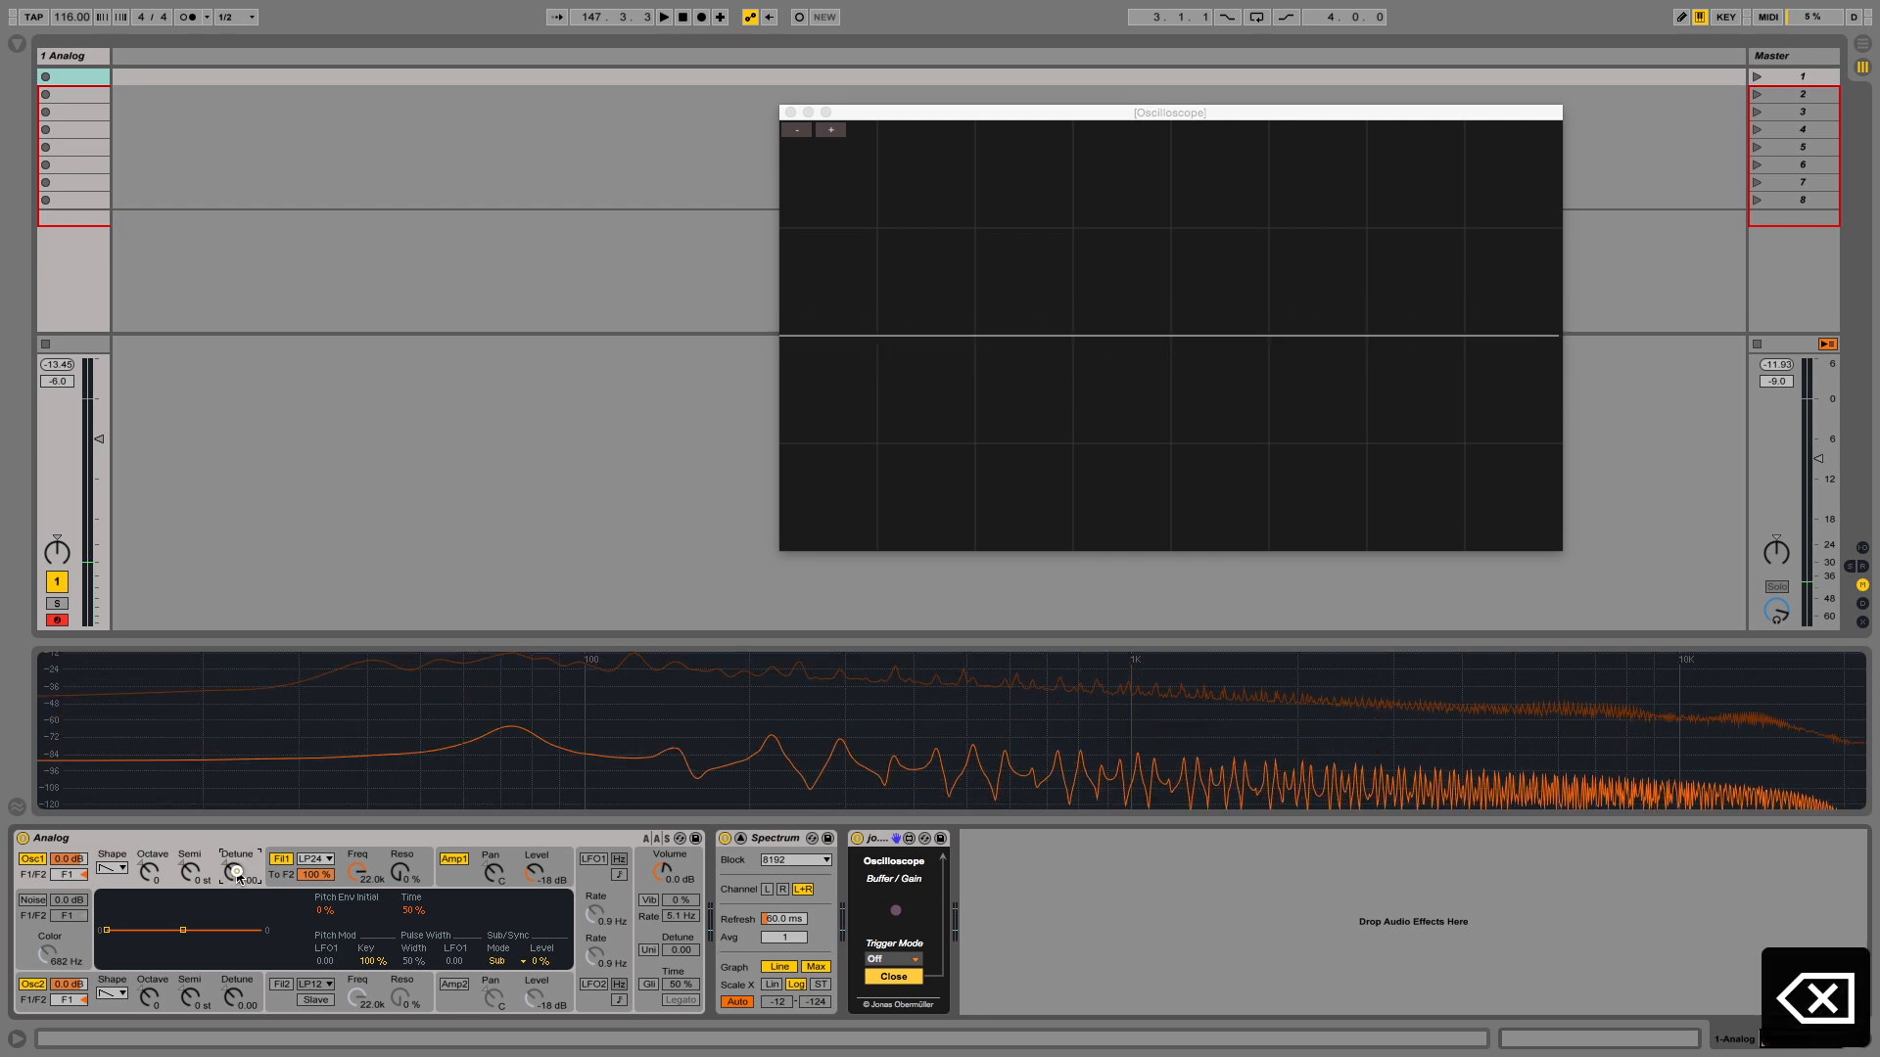
left_click_drag(236, 874, 235, 870)
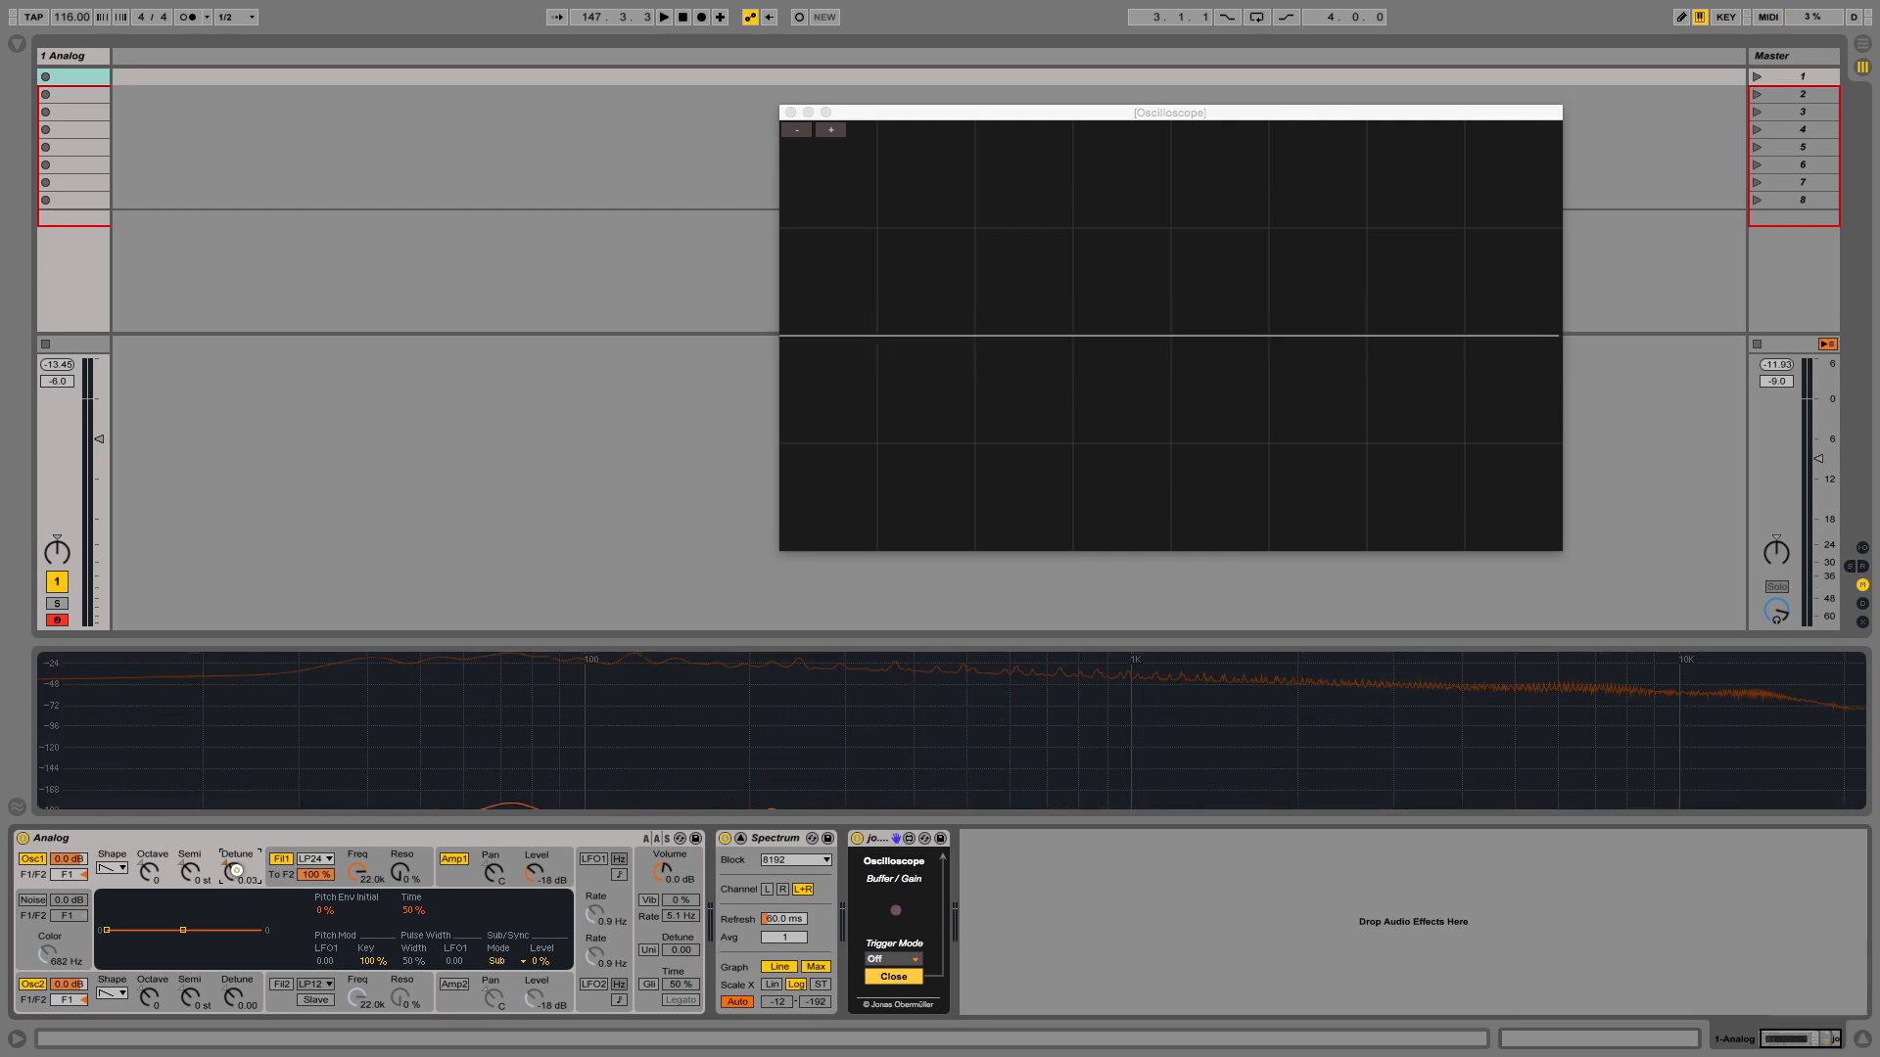
Step: Set the Osc2 detune to -0.03 and lower Osc2 to octave -1
left_click(234, 996)
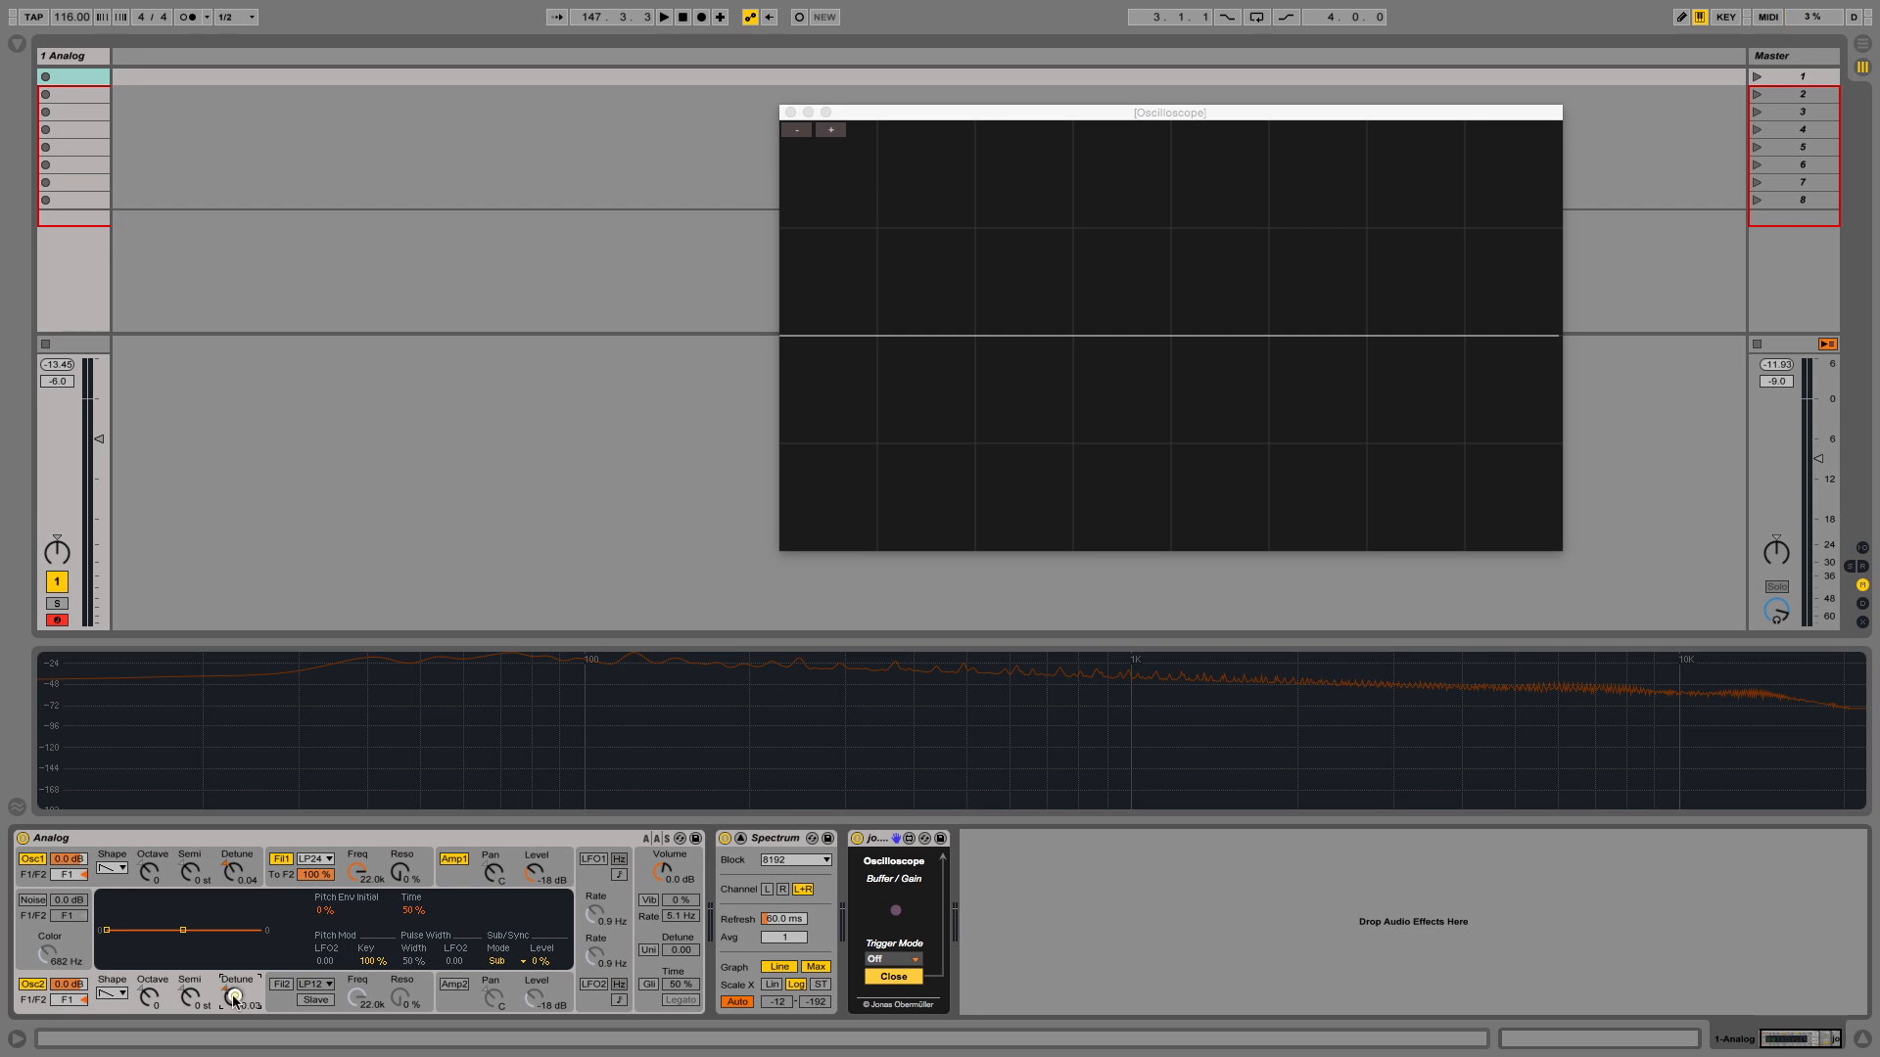
left_click(150, 994)
key("Down")
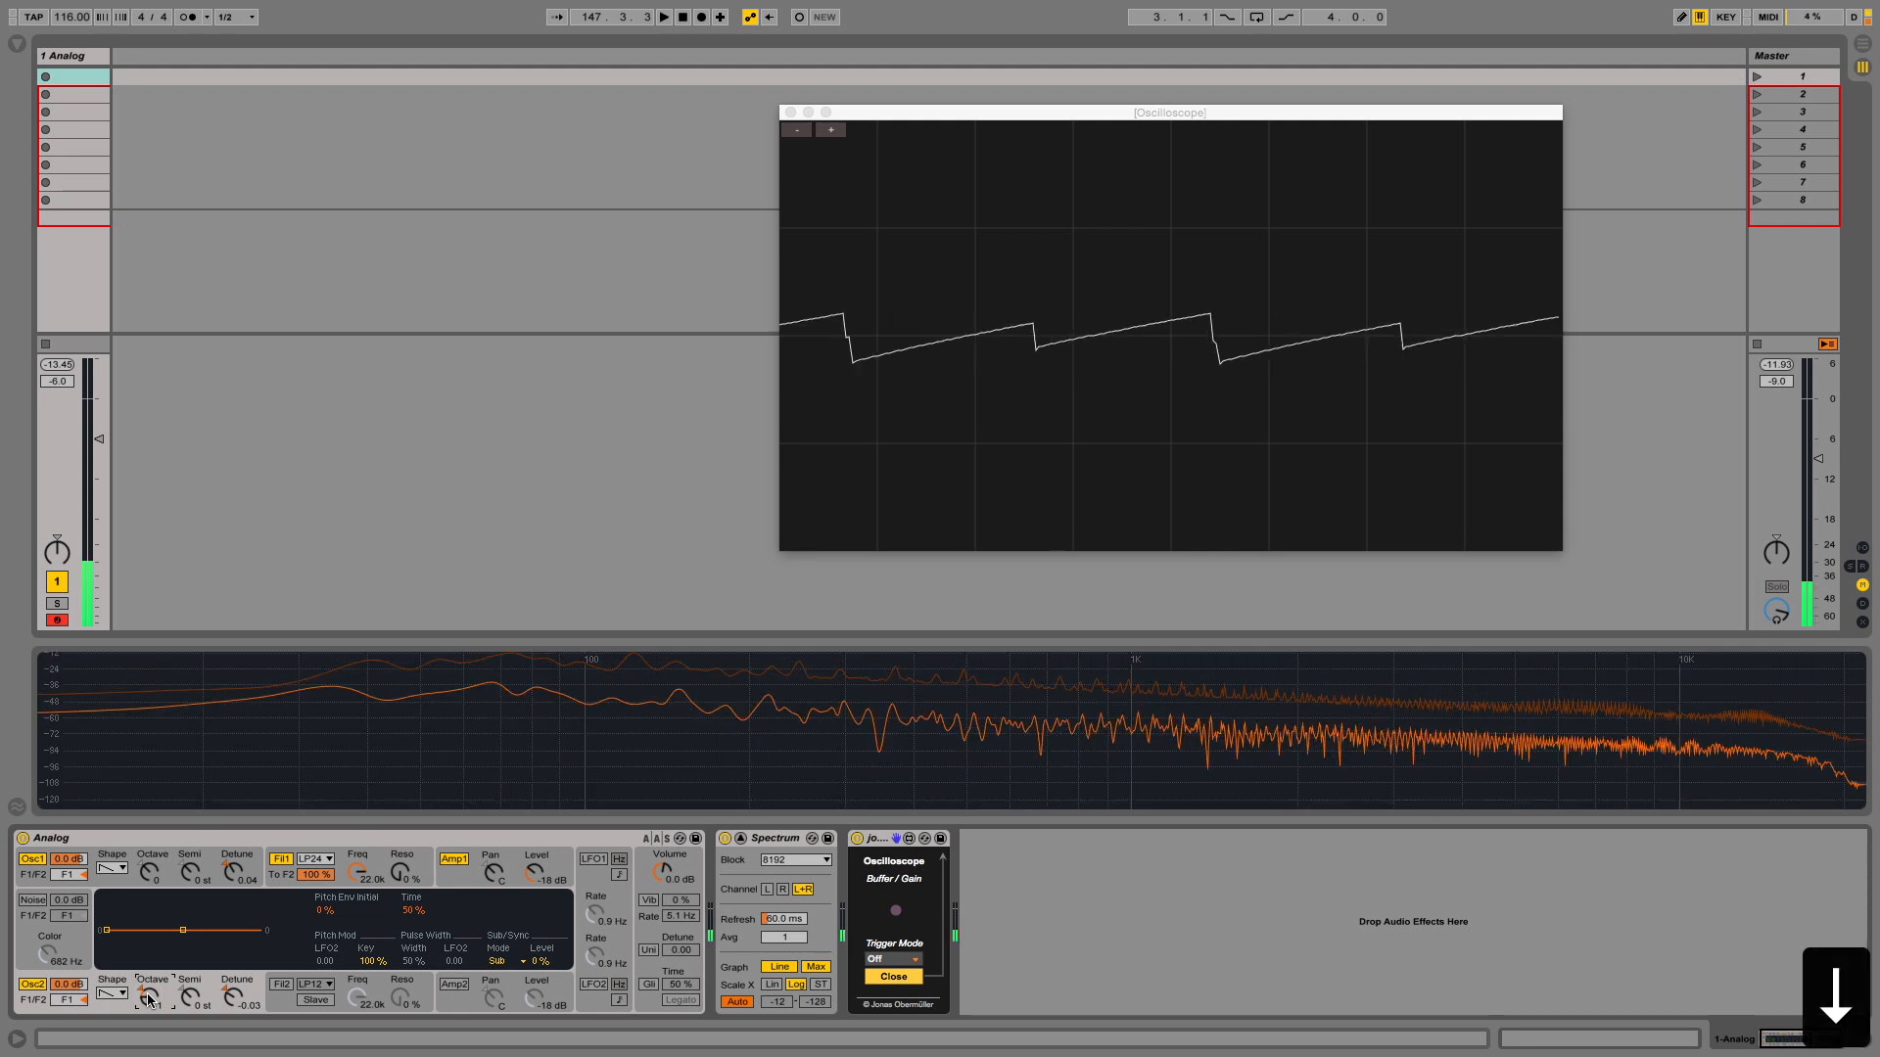
Step: Raise the sub oscillator level to about 70% on Osc1 and about 38% on Osc2
left_click(97, 878)
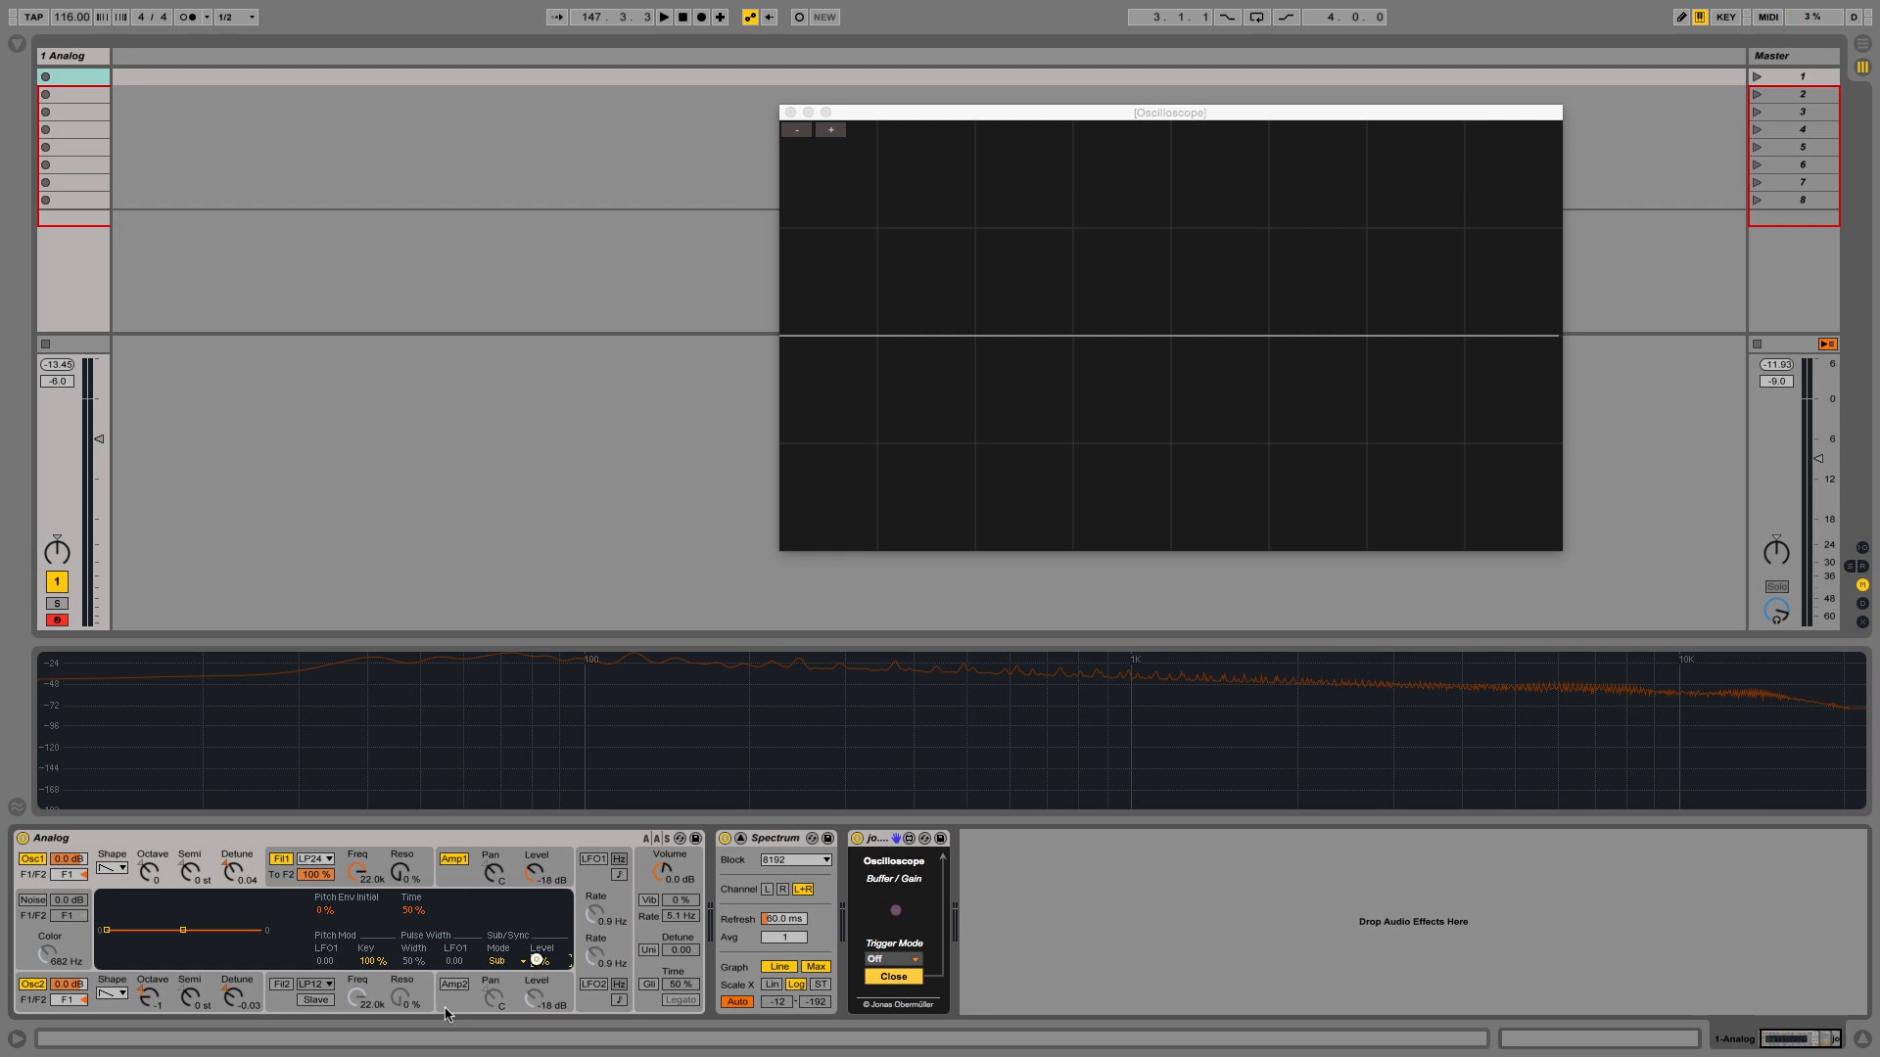
left_click_drag(537, 964, 541, 964)
left_click(128, 1009)
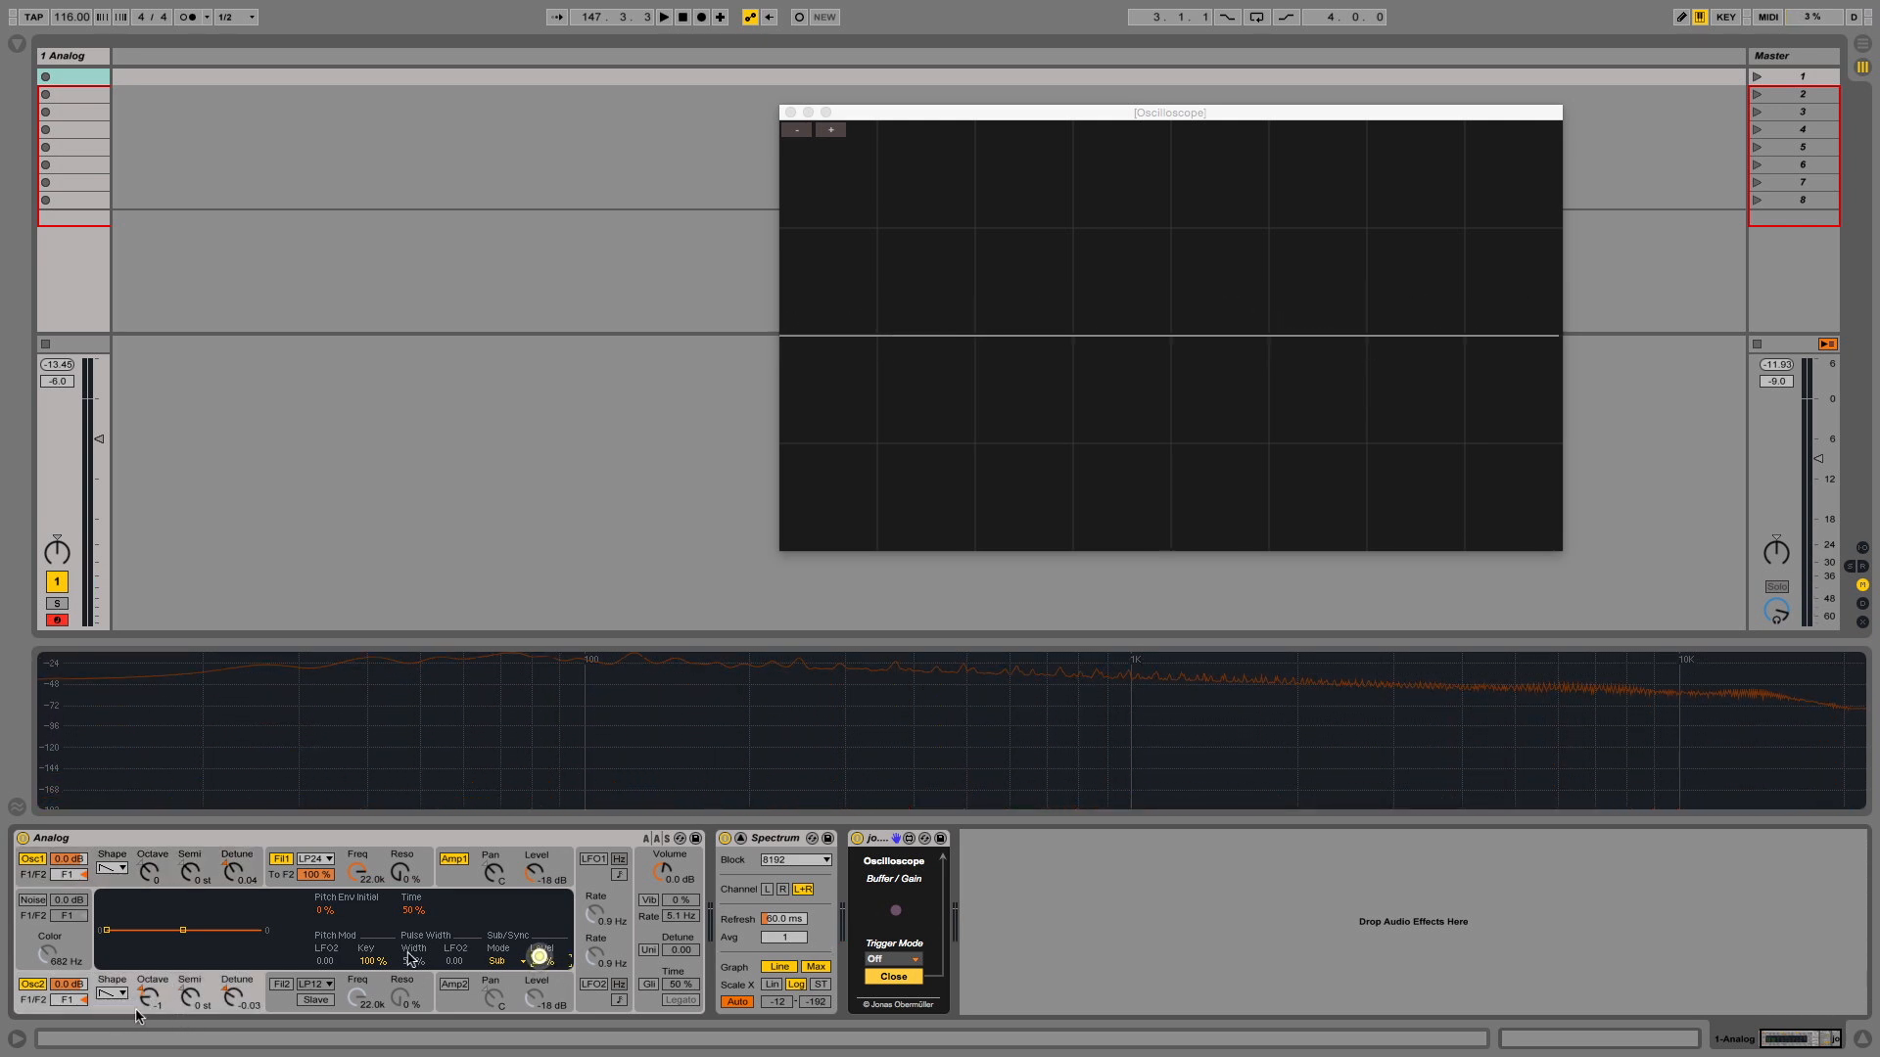
left_click_drag(535, 960, 537, 961)
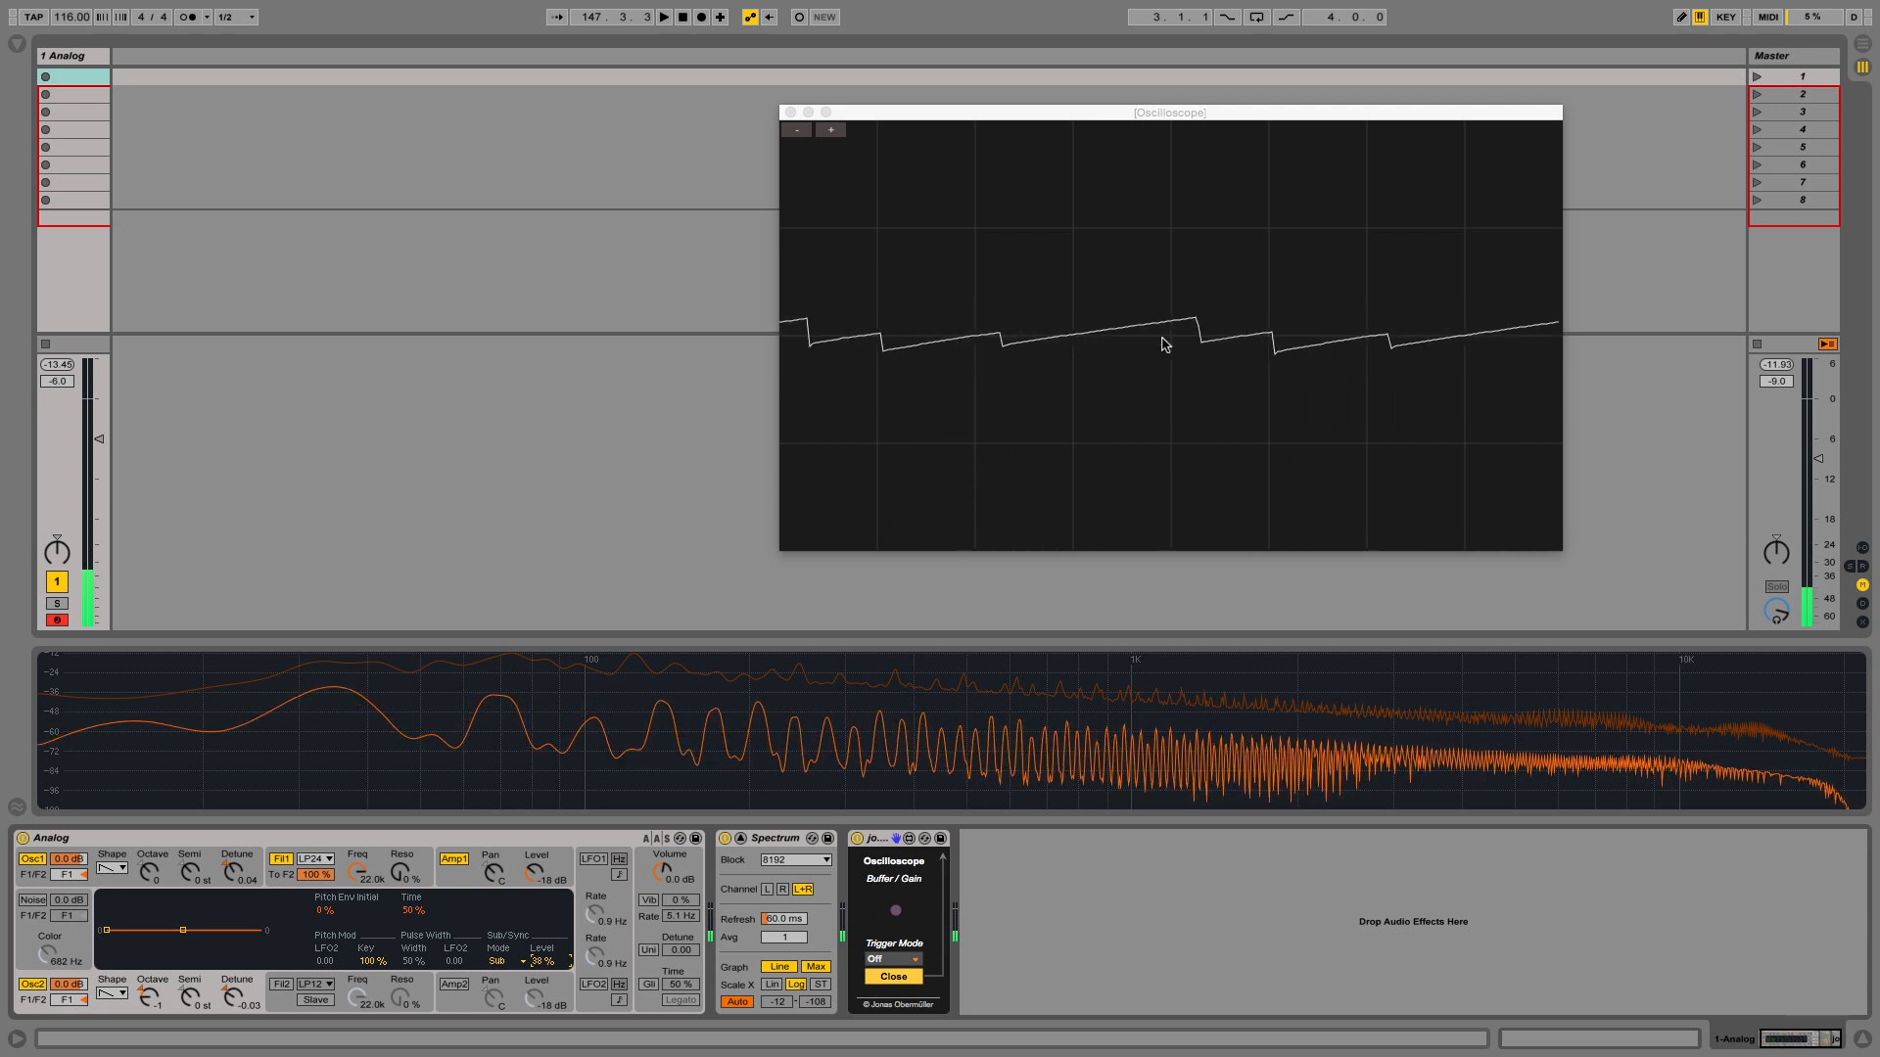
Step: Reset the detune of both Osc1 and Osc2 to 0.00
left_click(228, 874)
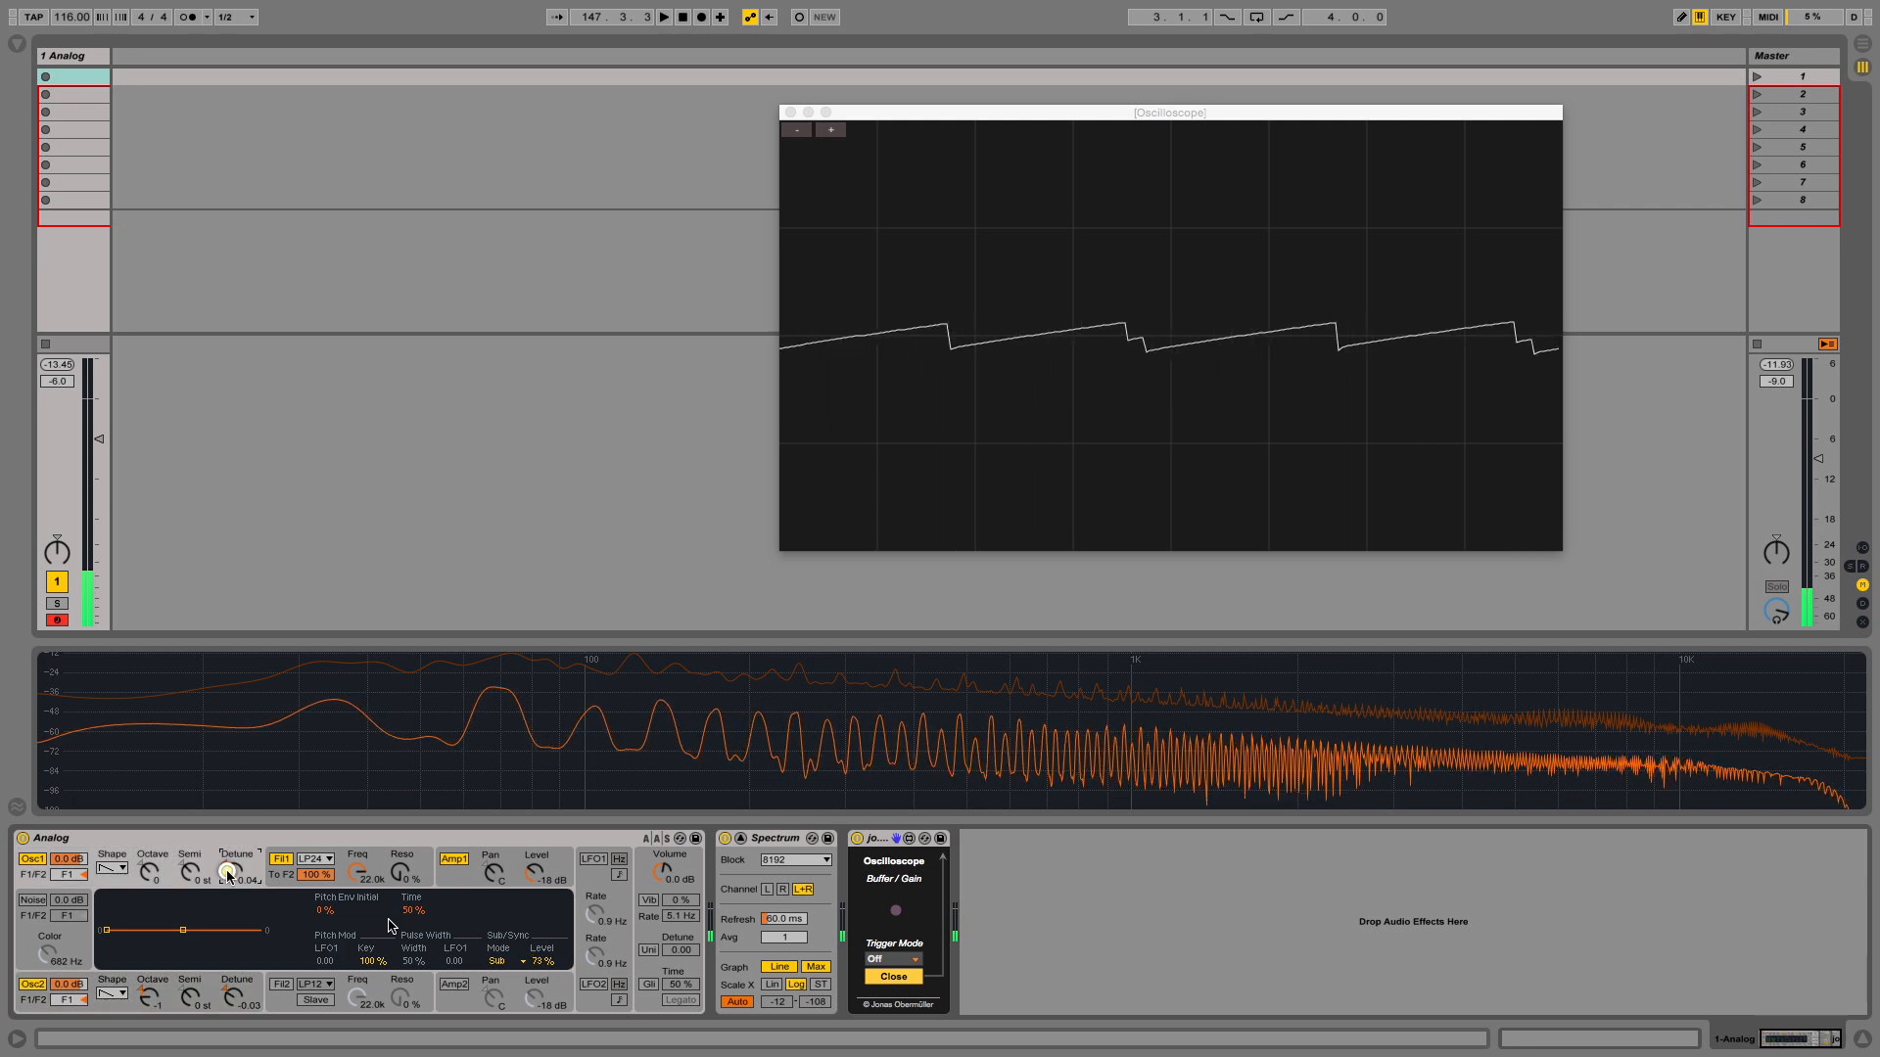
key("BackSpace")
left_click(240, 995)
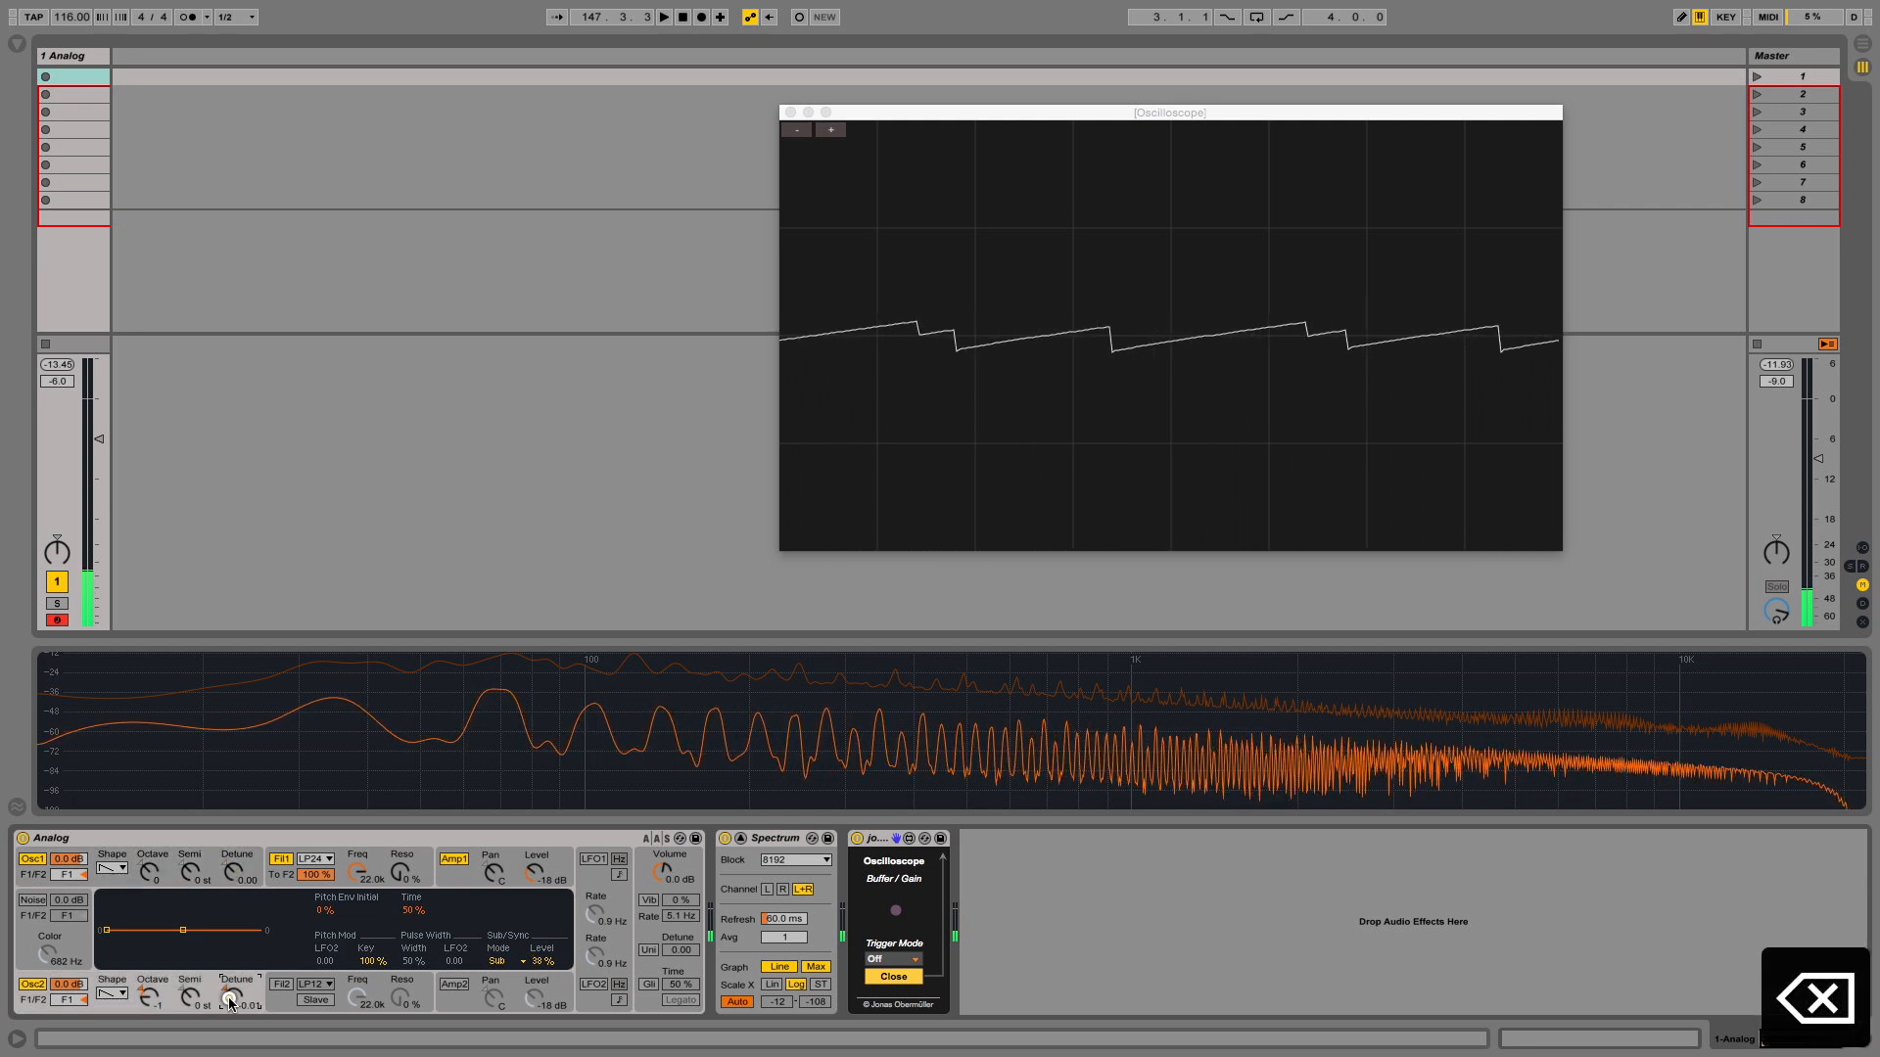
key("BackSpace")
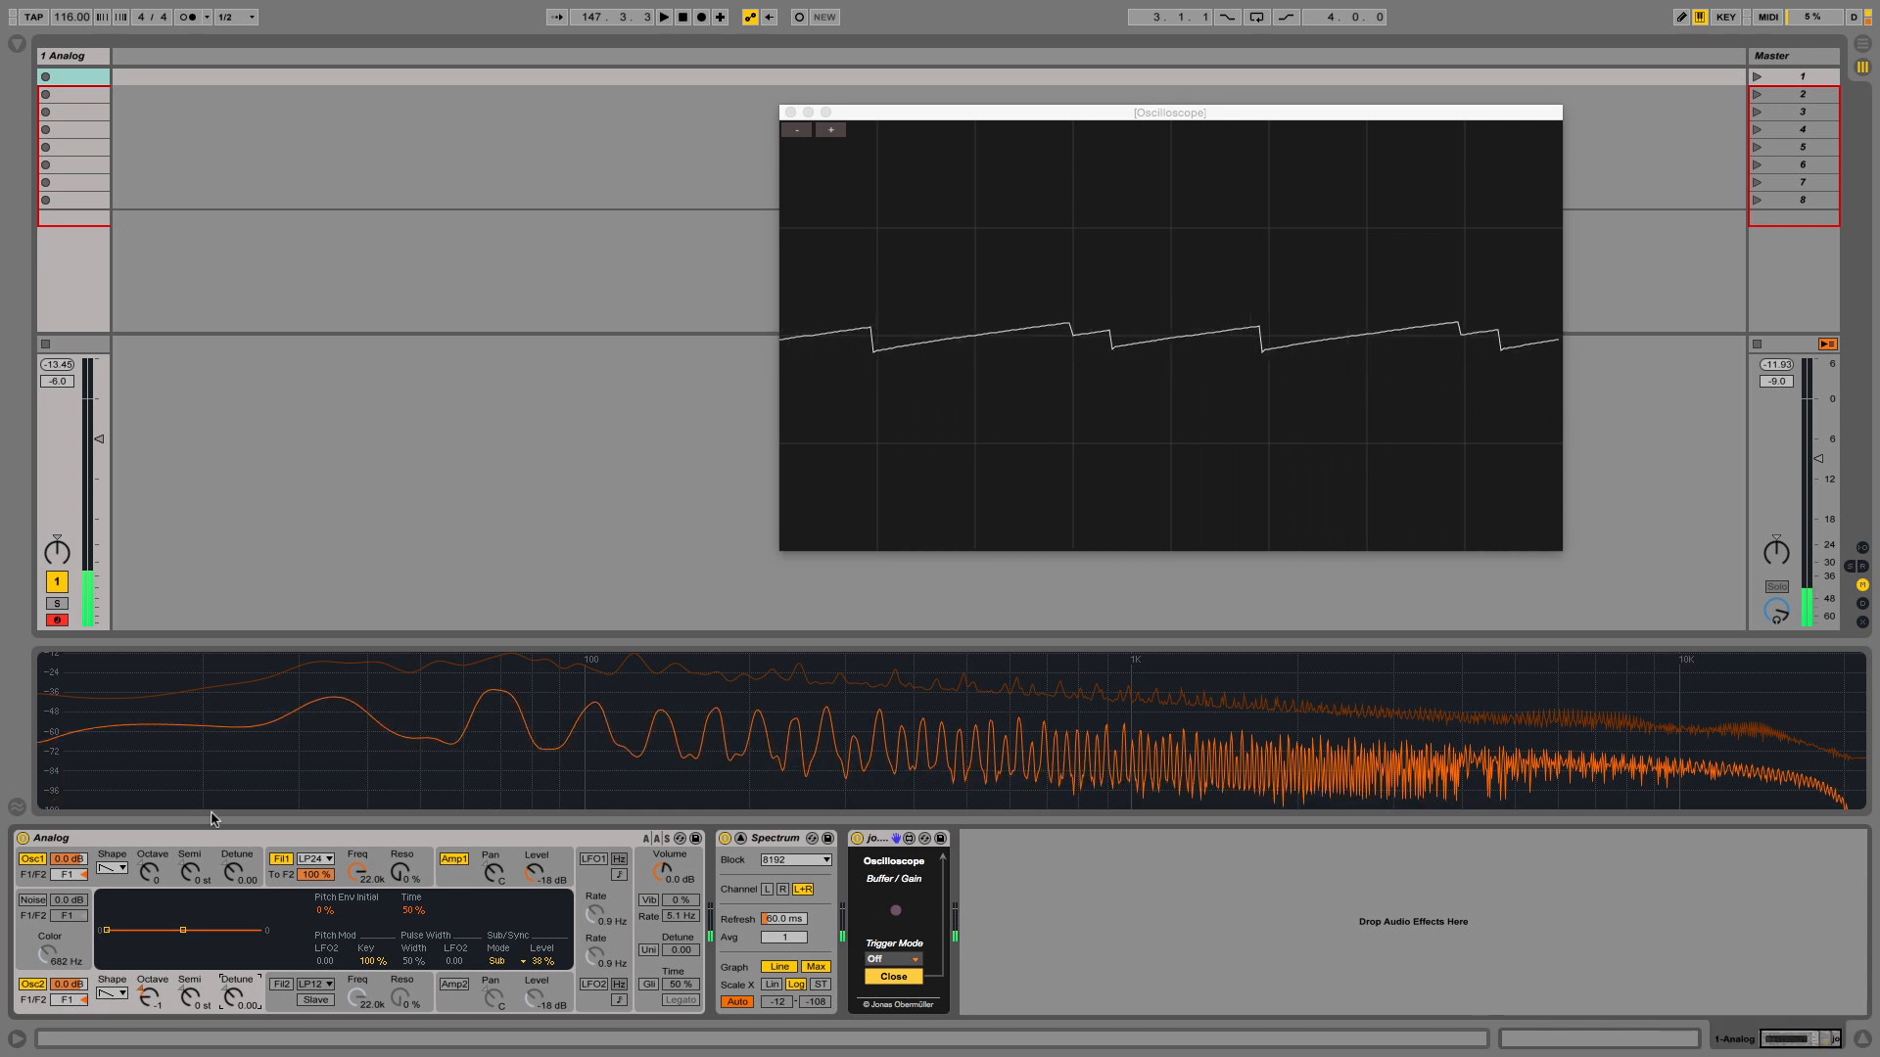
Step: Detune the two oscillators slightly in opposite directions, with Osc1 at 0.01 and Osc2 at -0.02
left_click(238, 865)
key("Down")
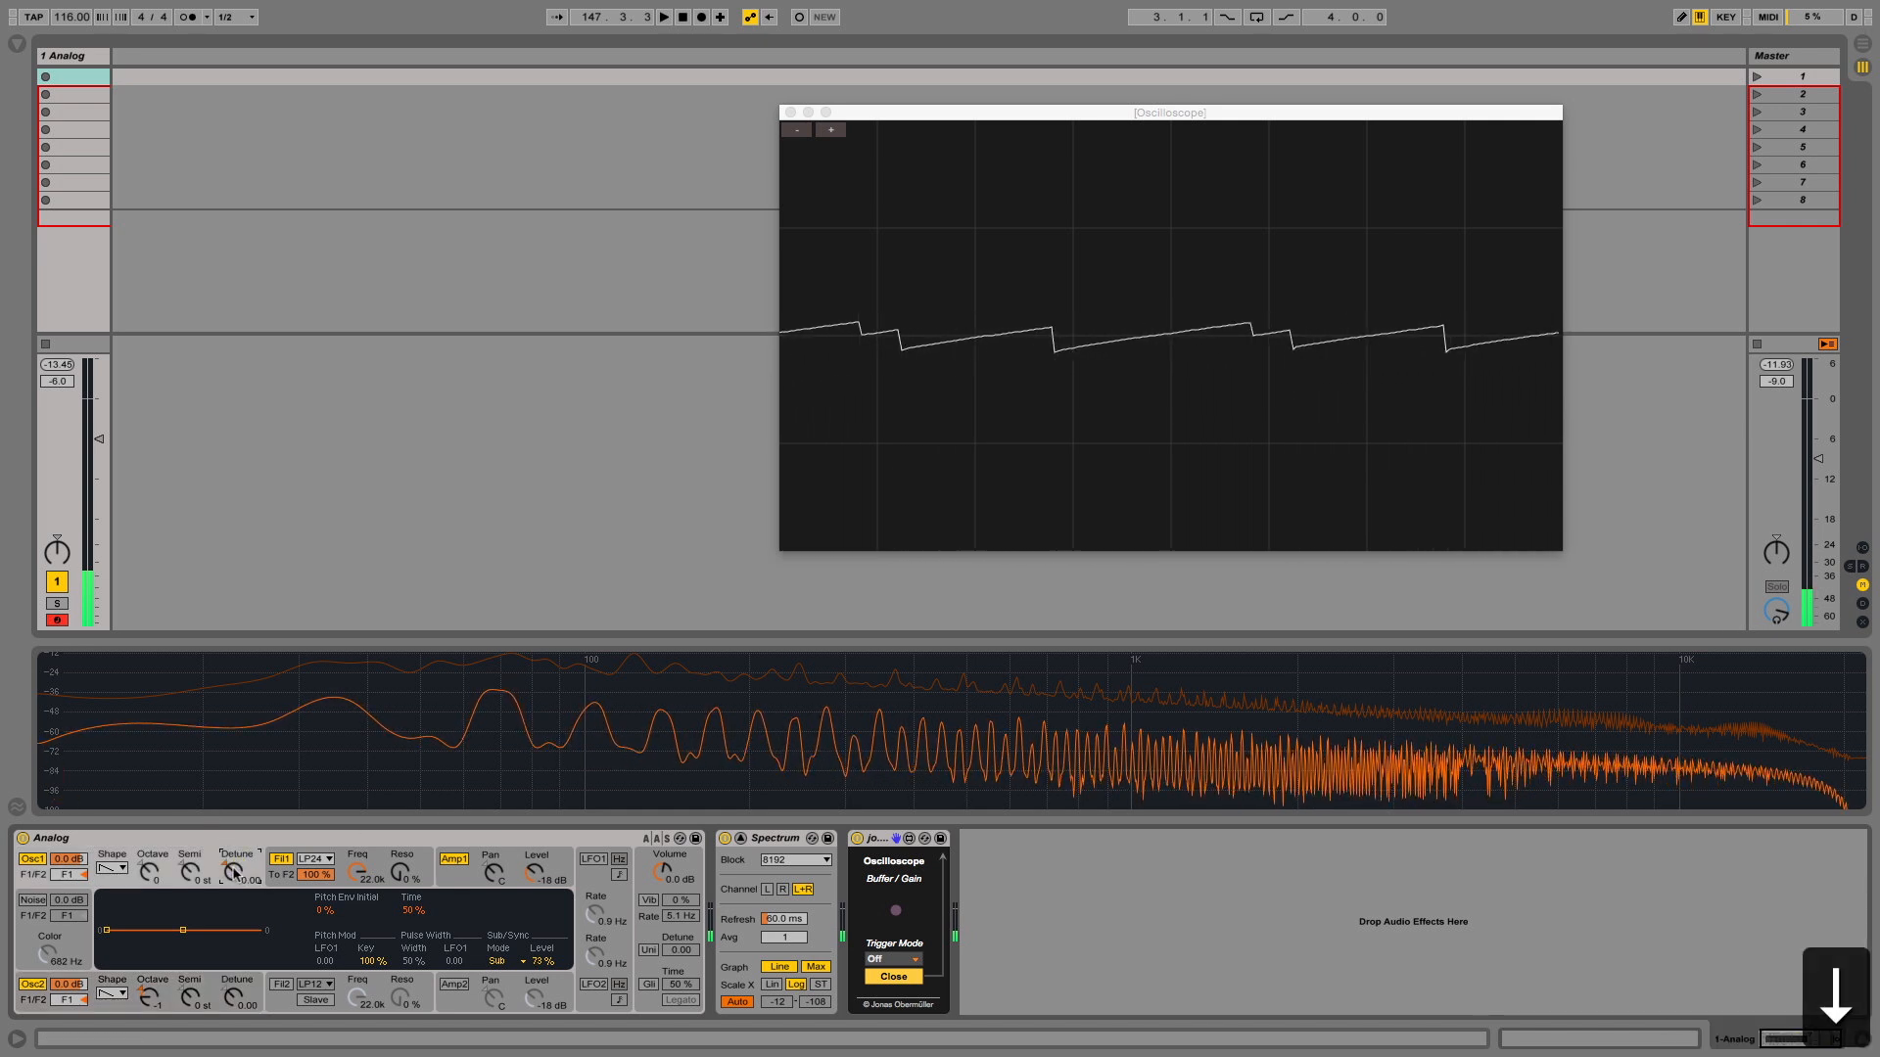
left_click_drag(227, 860, 235, 874)
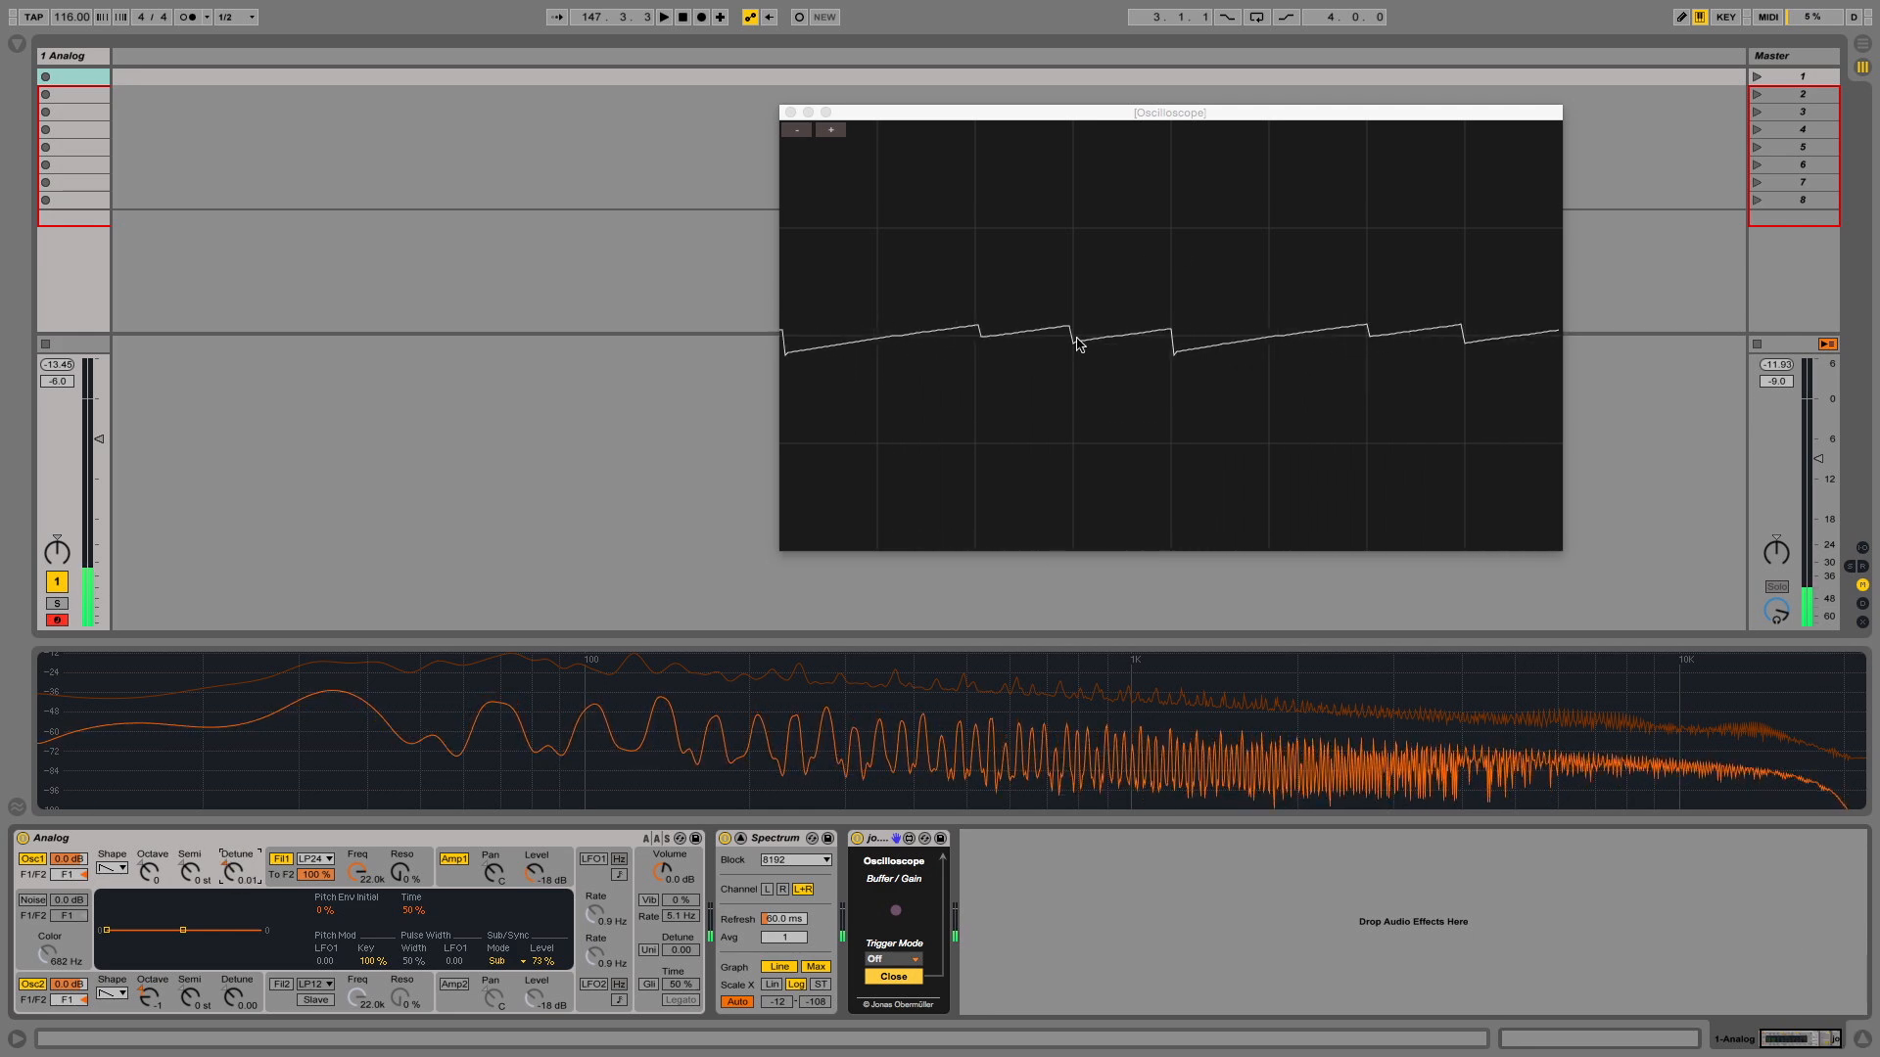
left_click(234, 996)
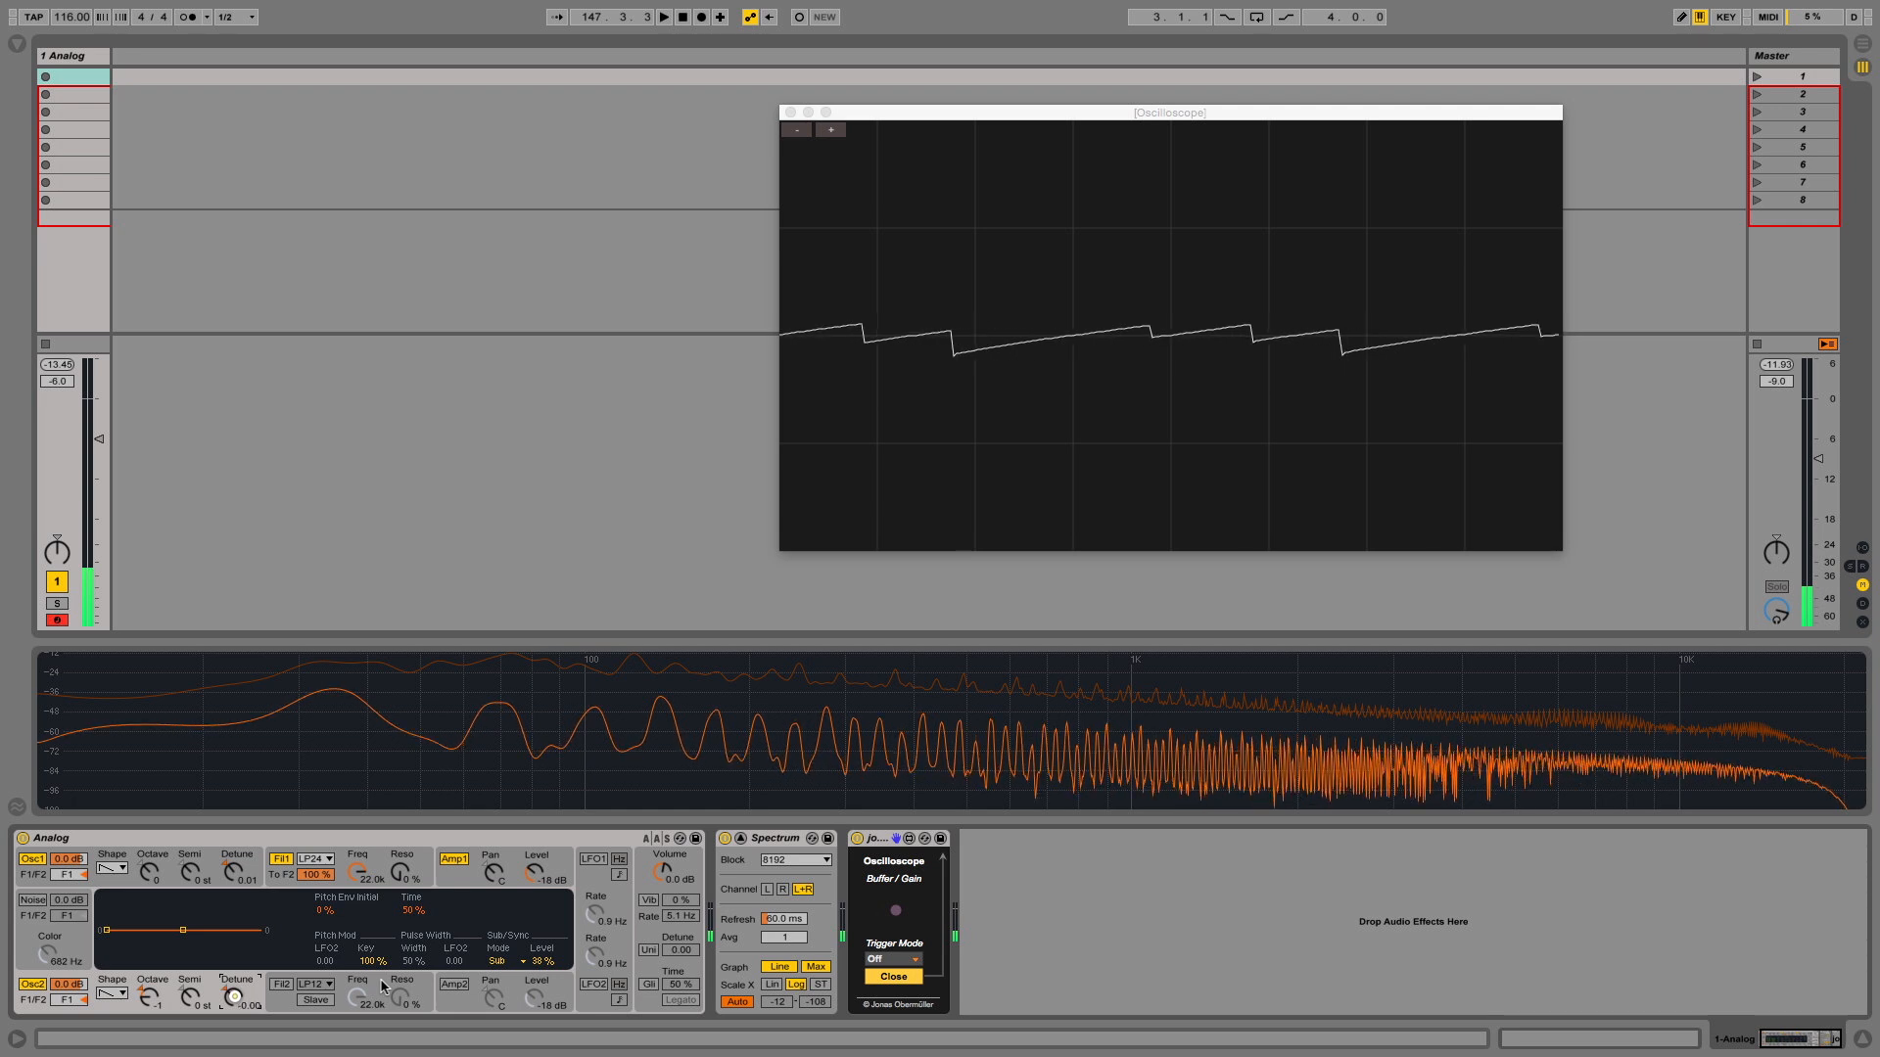
left_click_drag(234, 995, 235, 994)
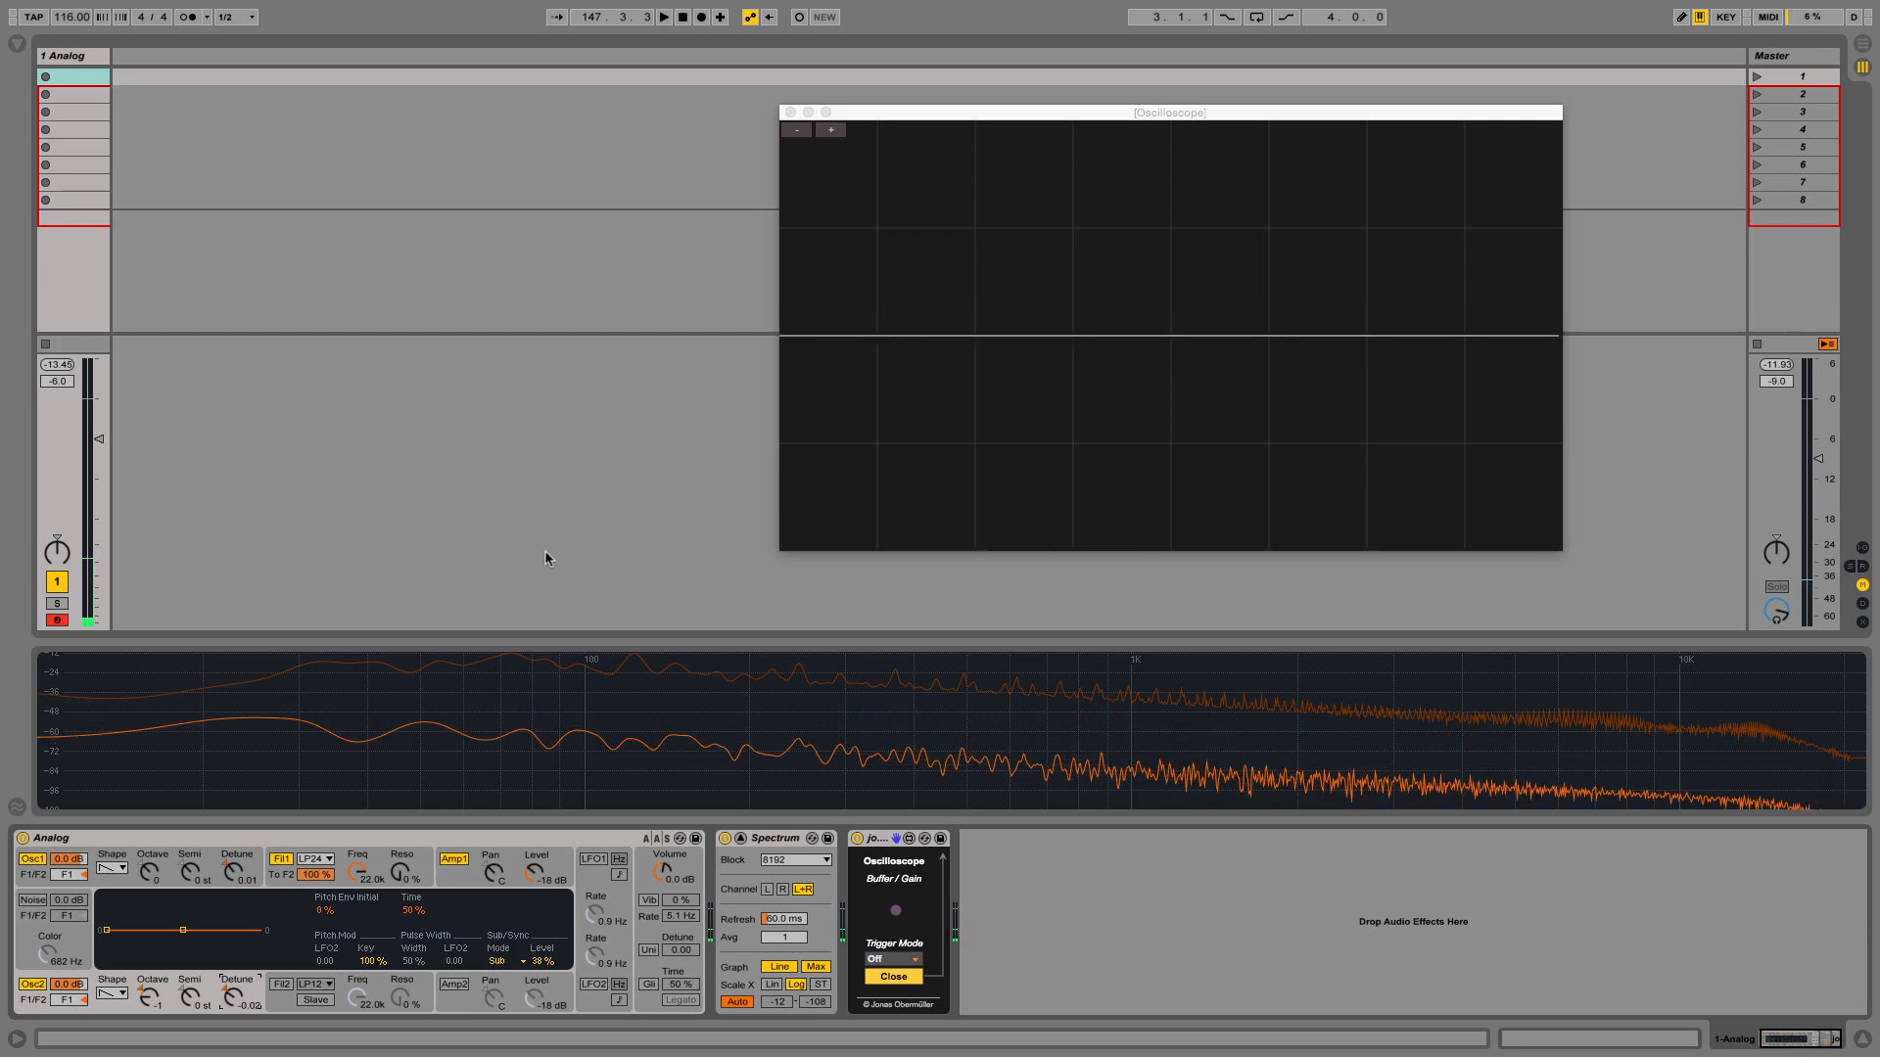
Step: Enable unison on the Analog synth and set its keyboard voices to Mono
left_click(355, 871)
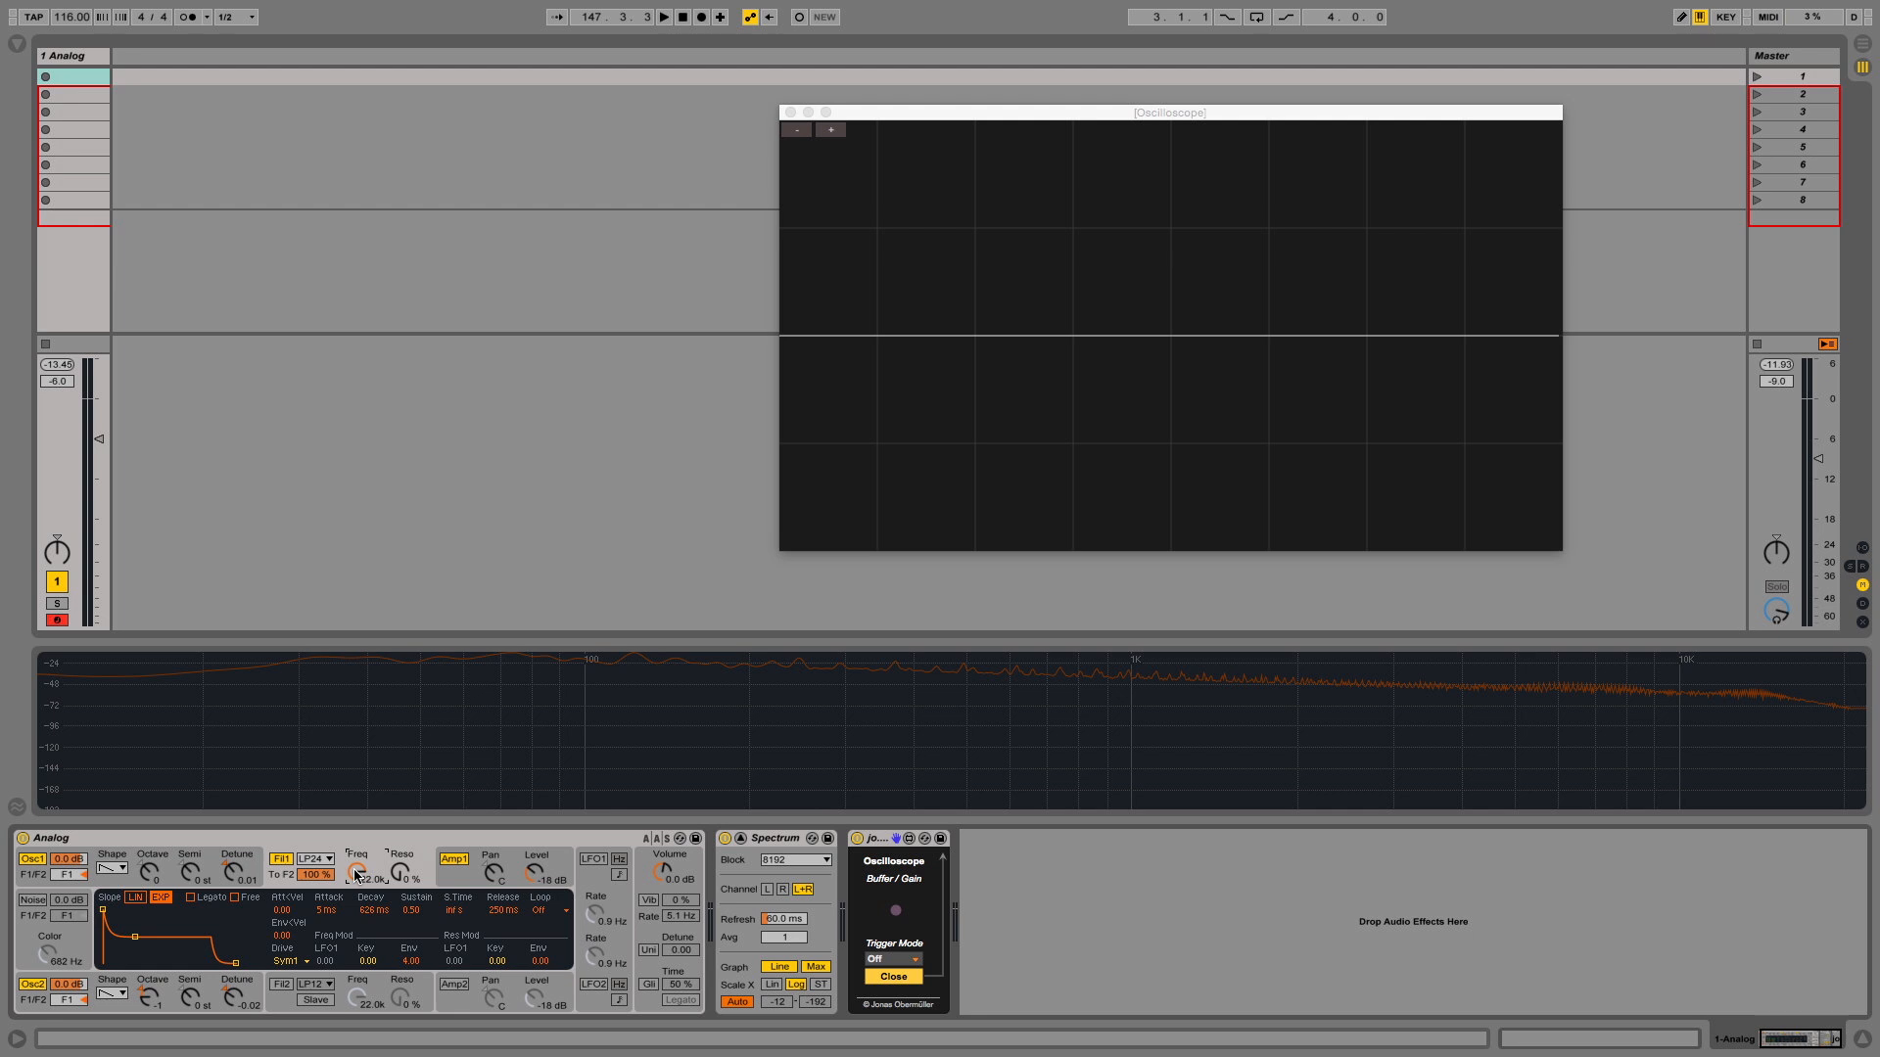
left_click(648, 951)
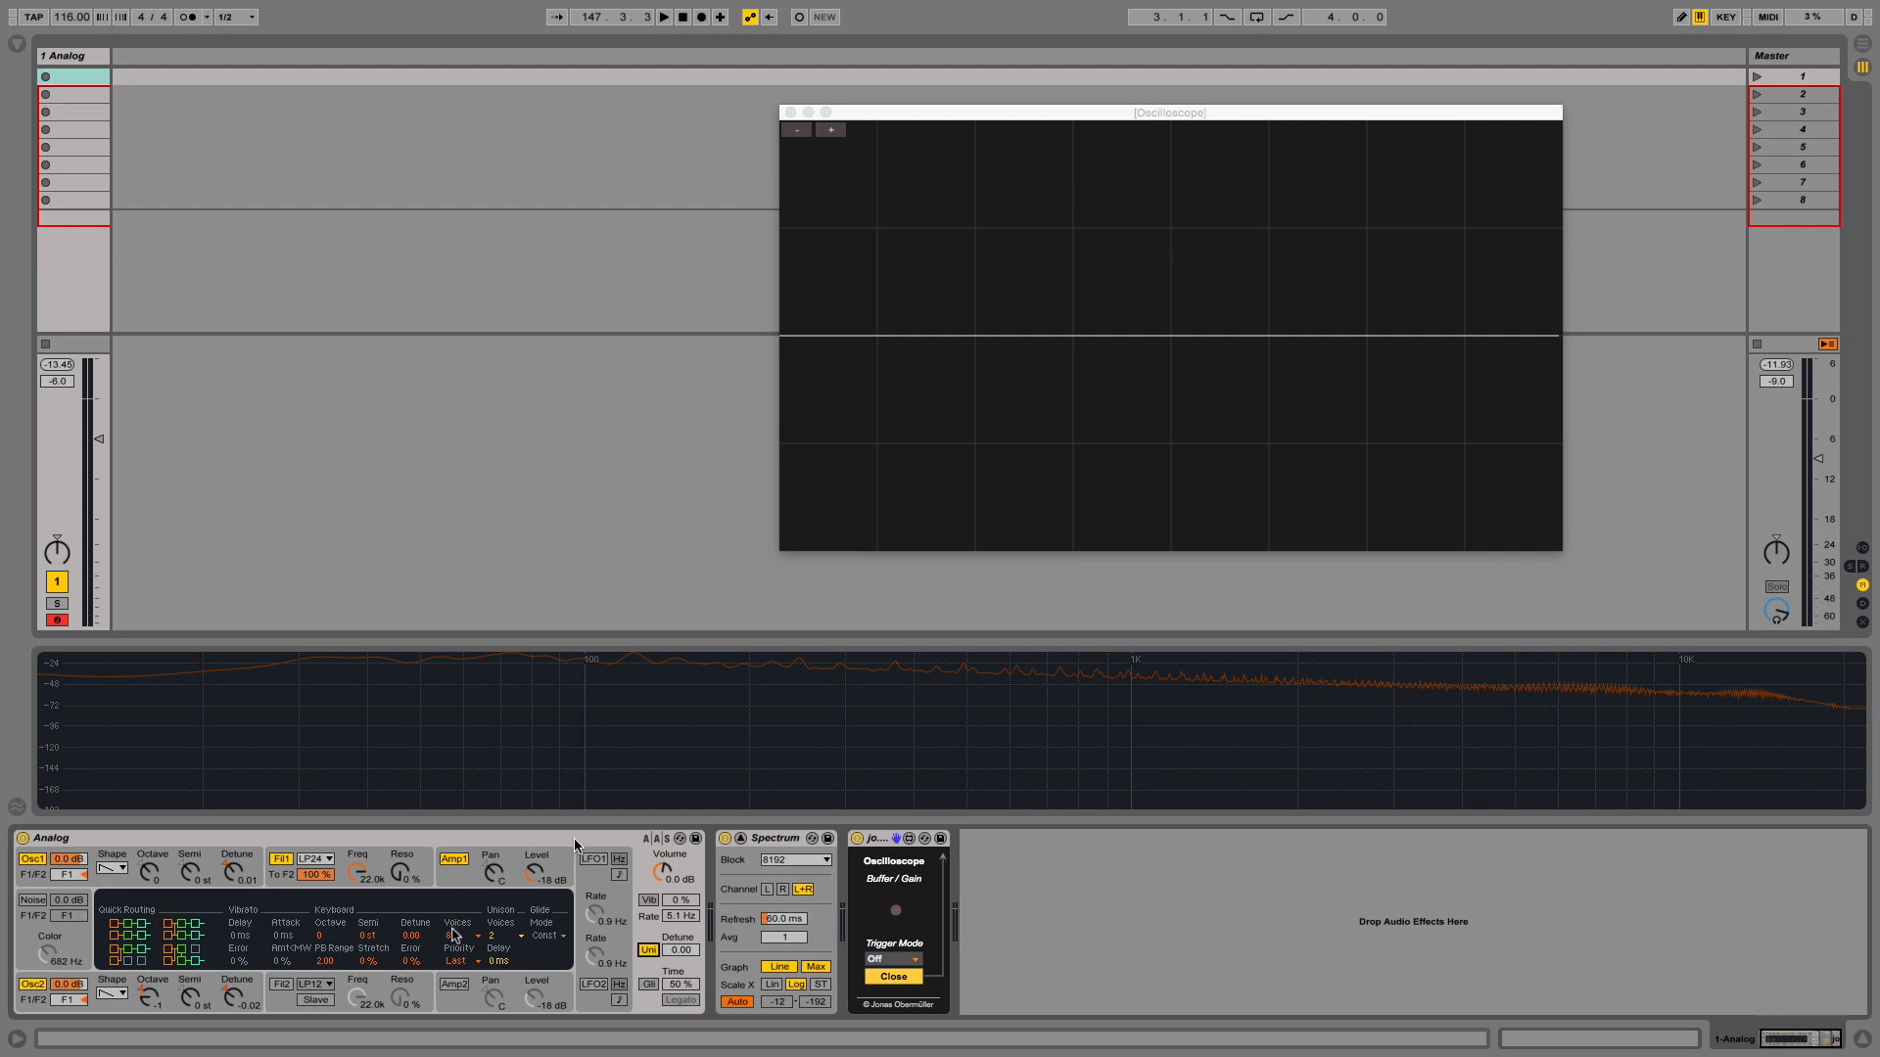
left_click(453, 934)
left_click(459, 787)
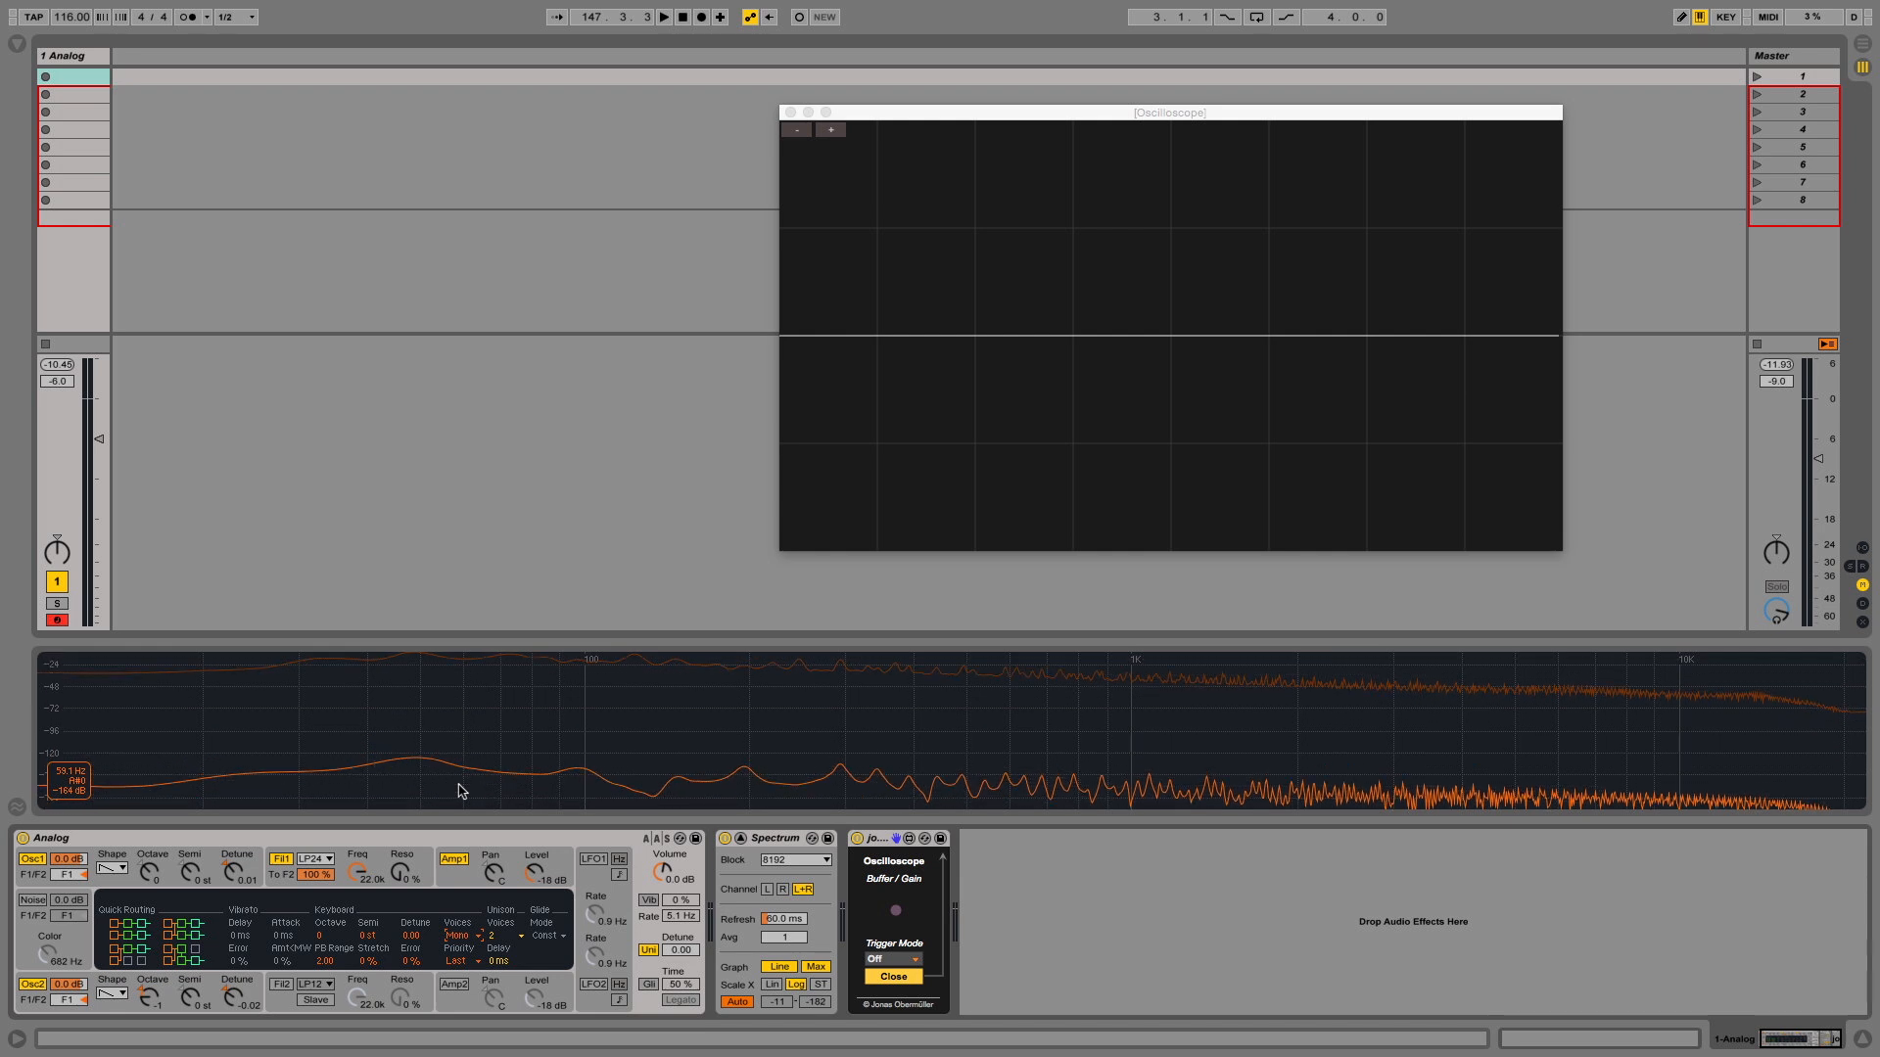
Step: Set the unison voices to 4 and try different unison detune amounts
left_click(508, 942)
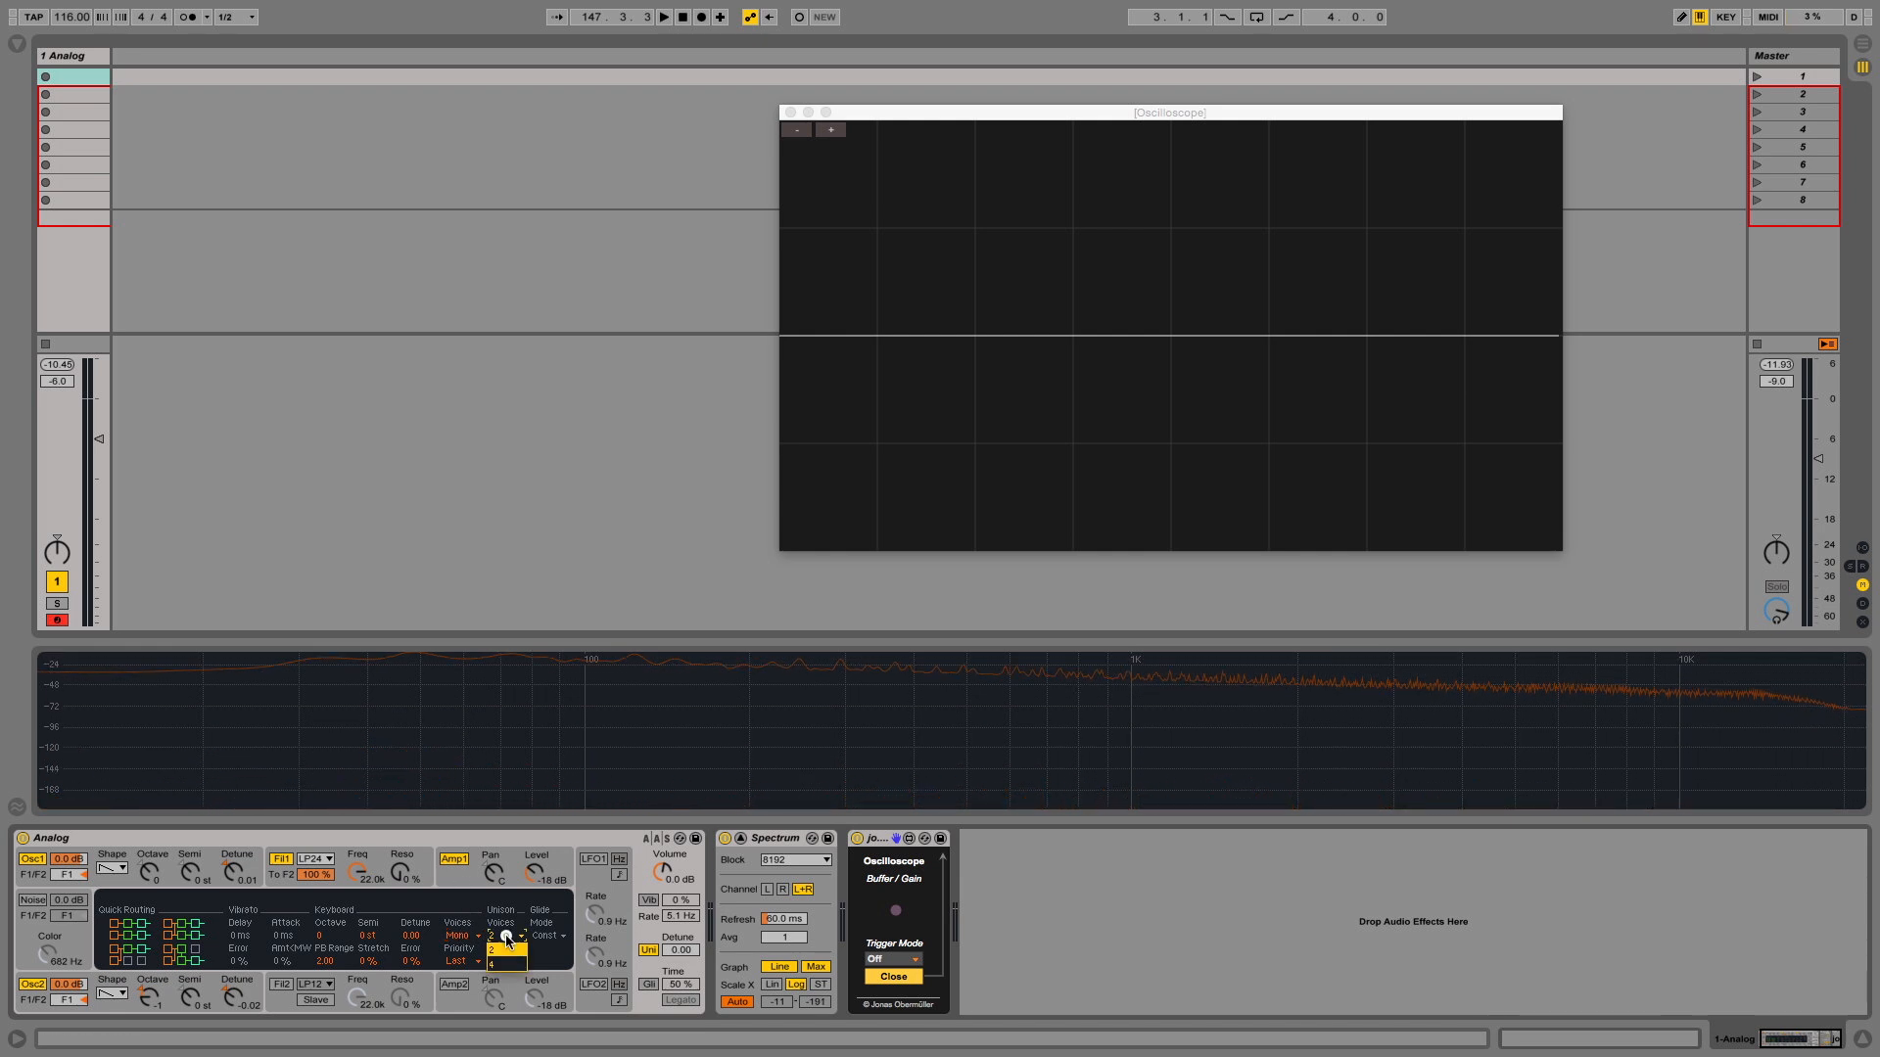
left_click(506, 962)
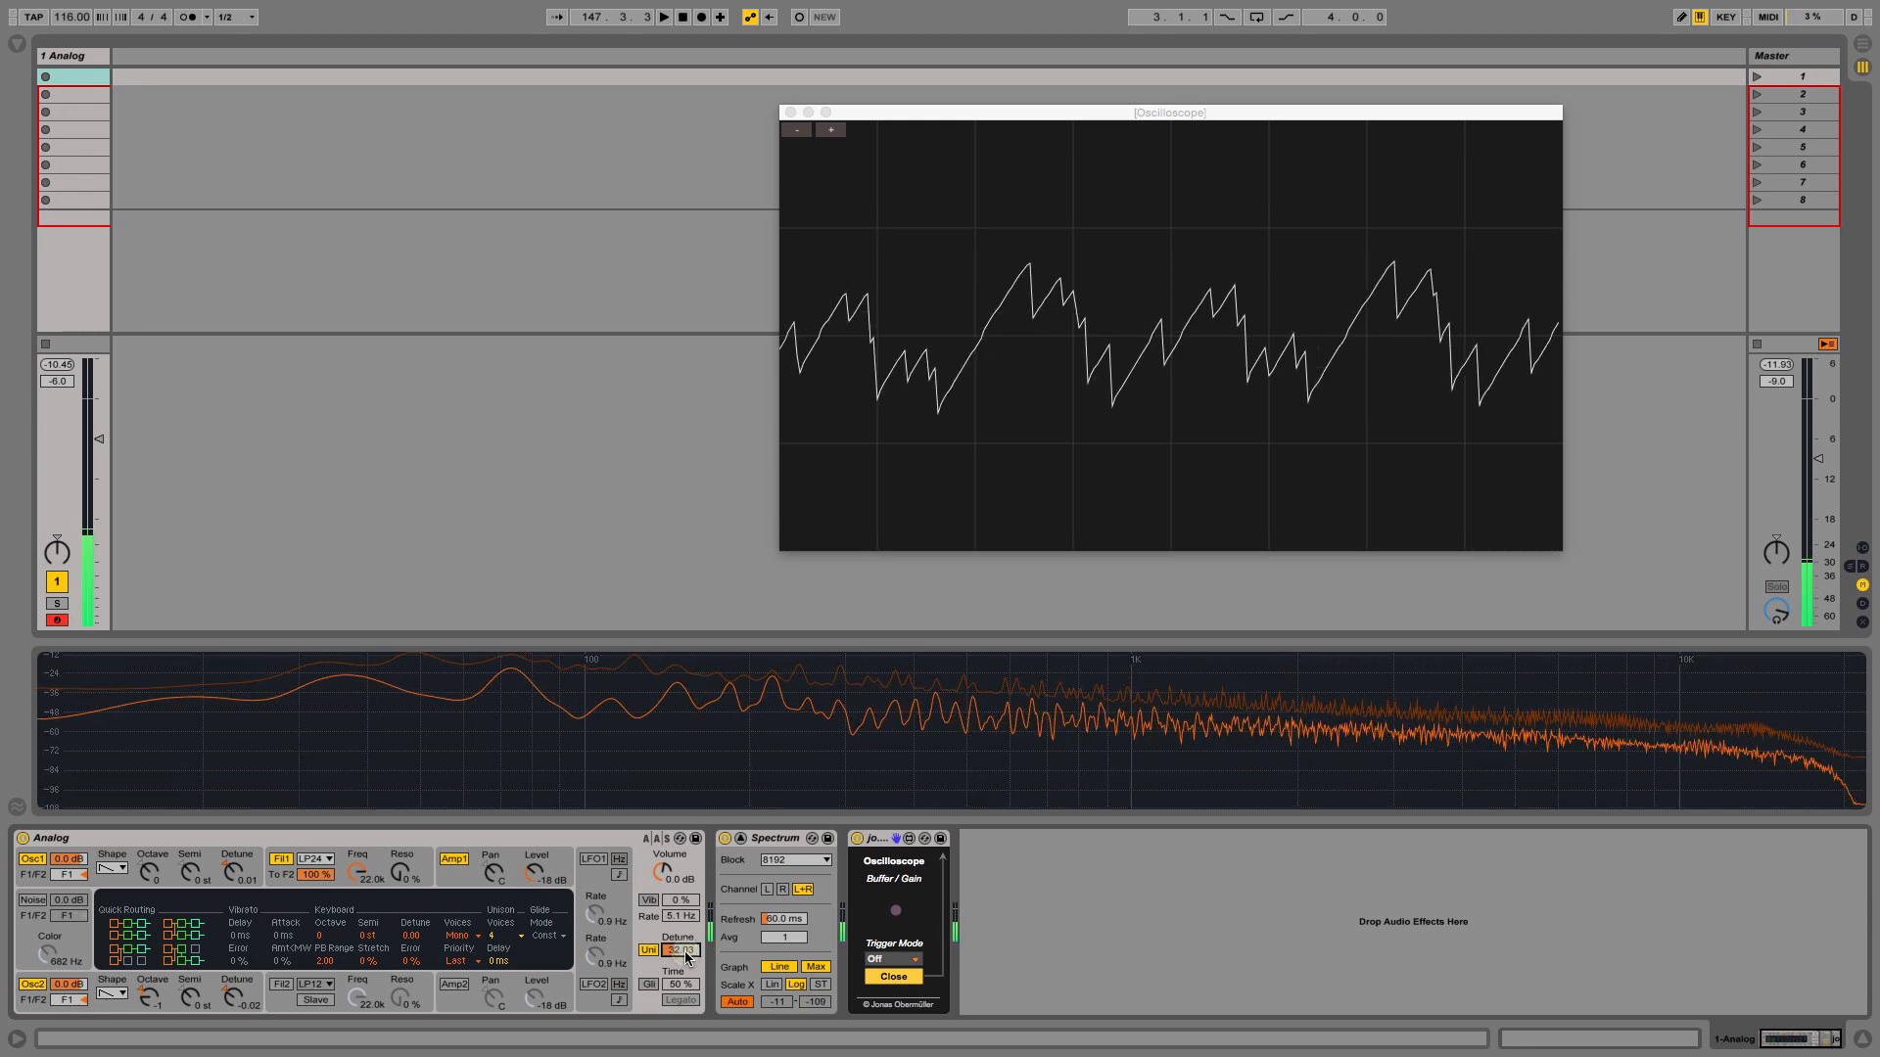
left_click_drag(685, 953, 684, 994)
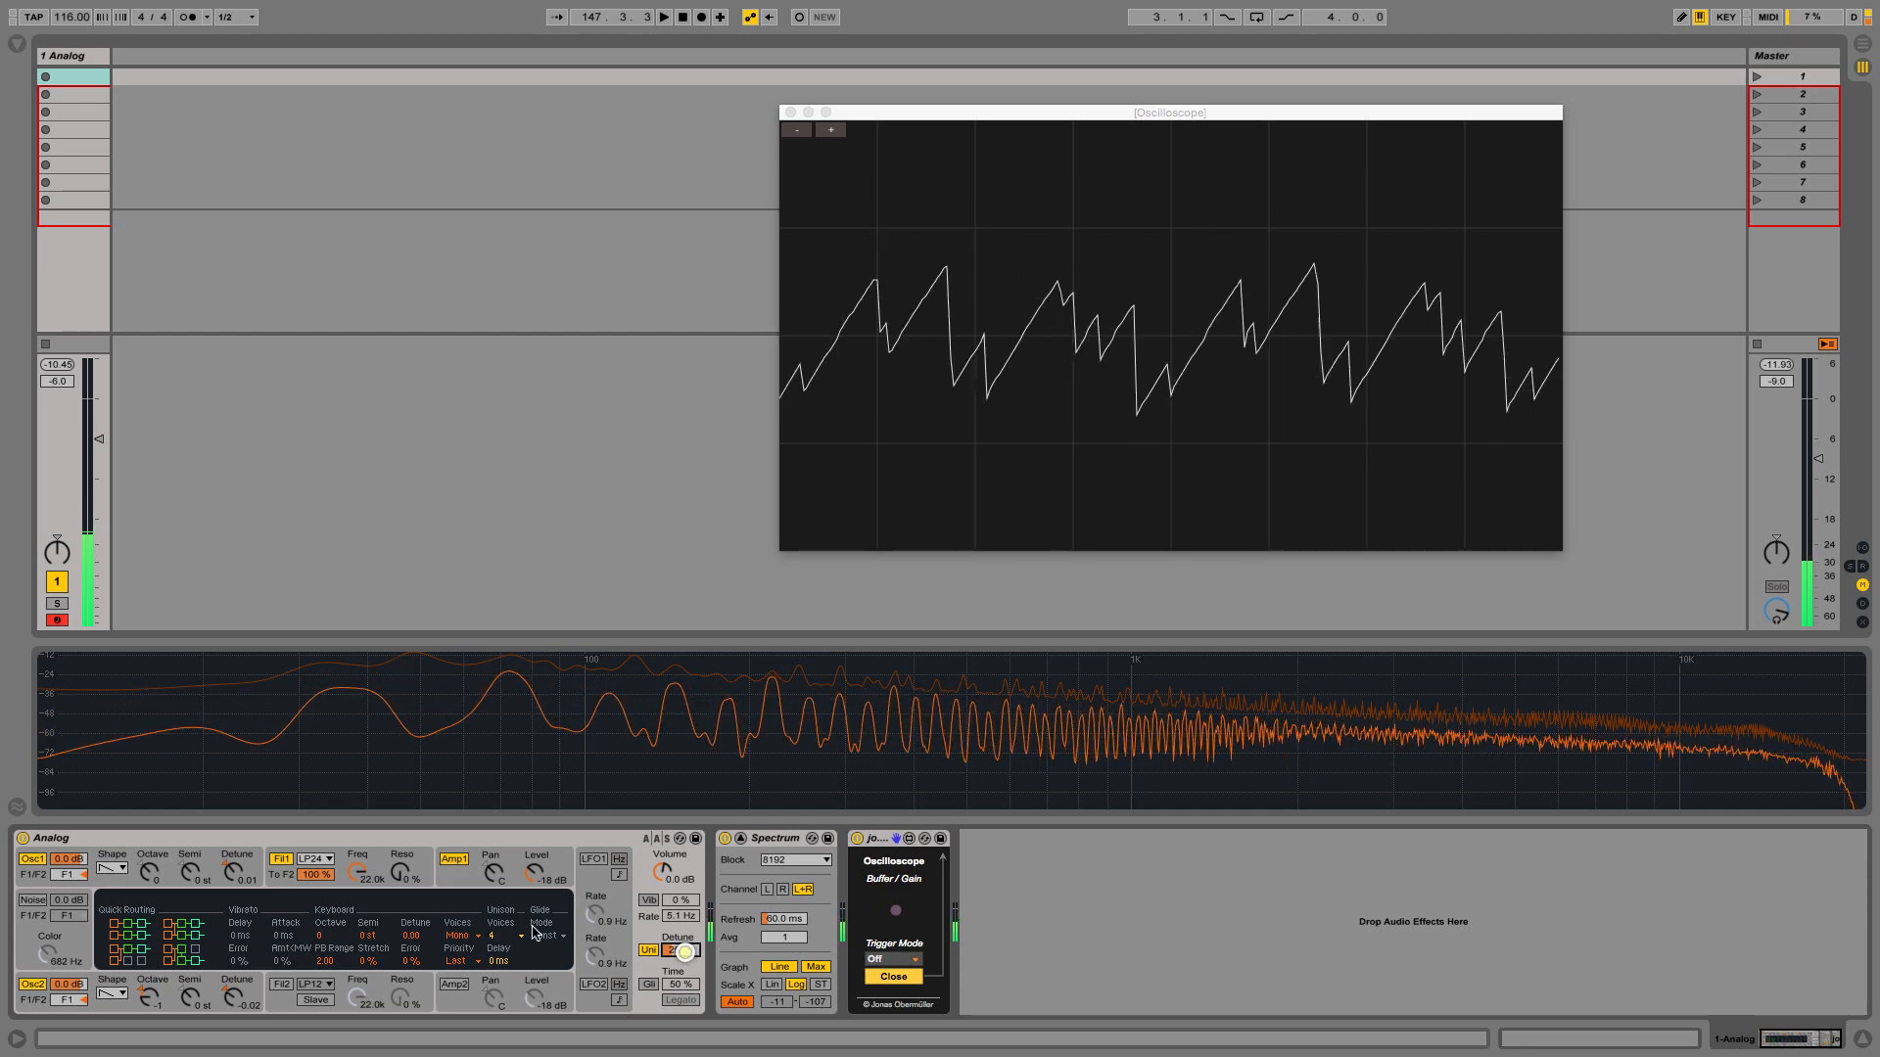
Step: Reduce the unison voices to 2 for comparison
left_click(501, 936)
left_click(509, 954)
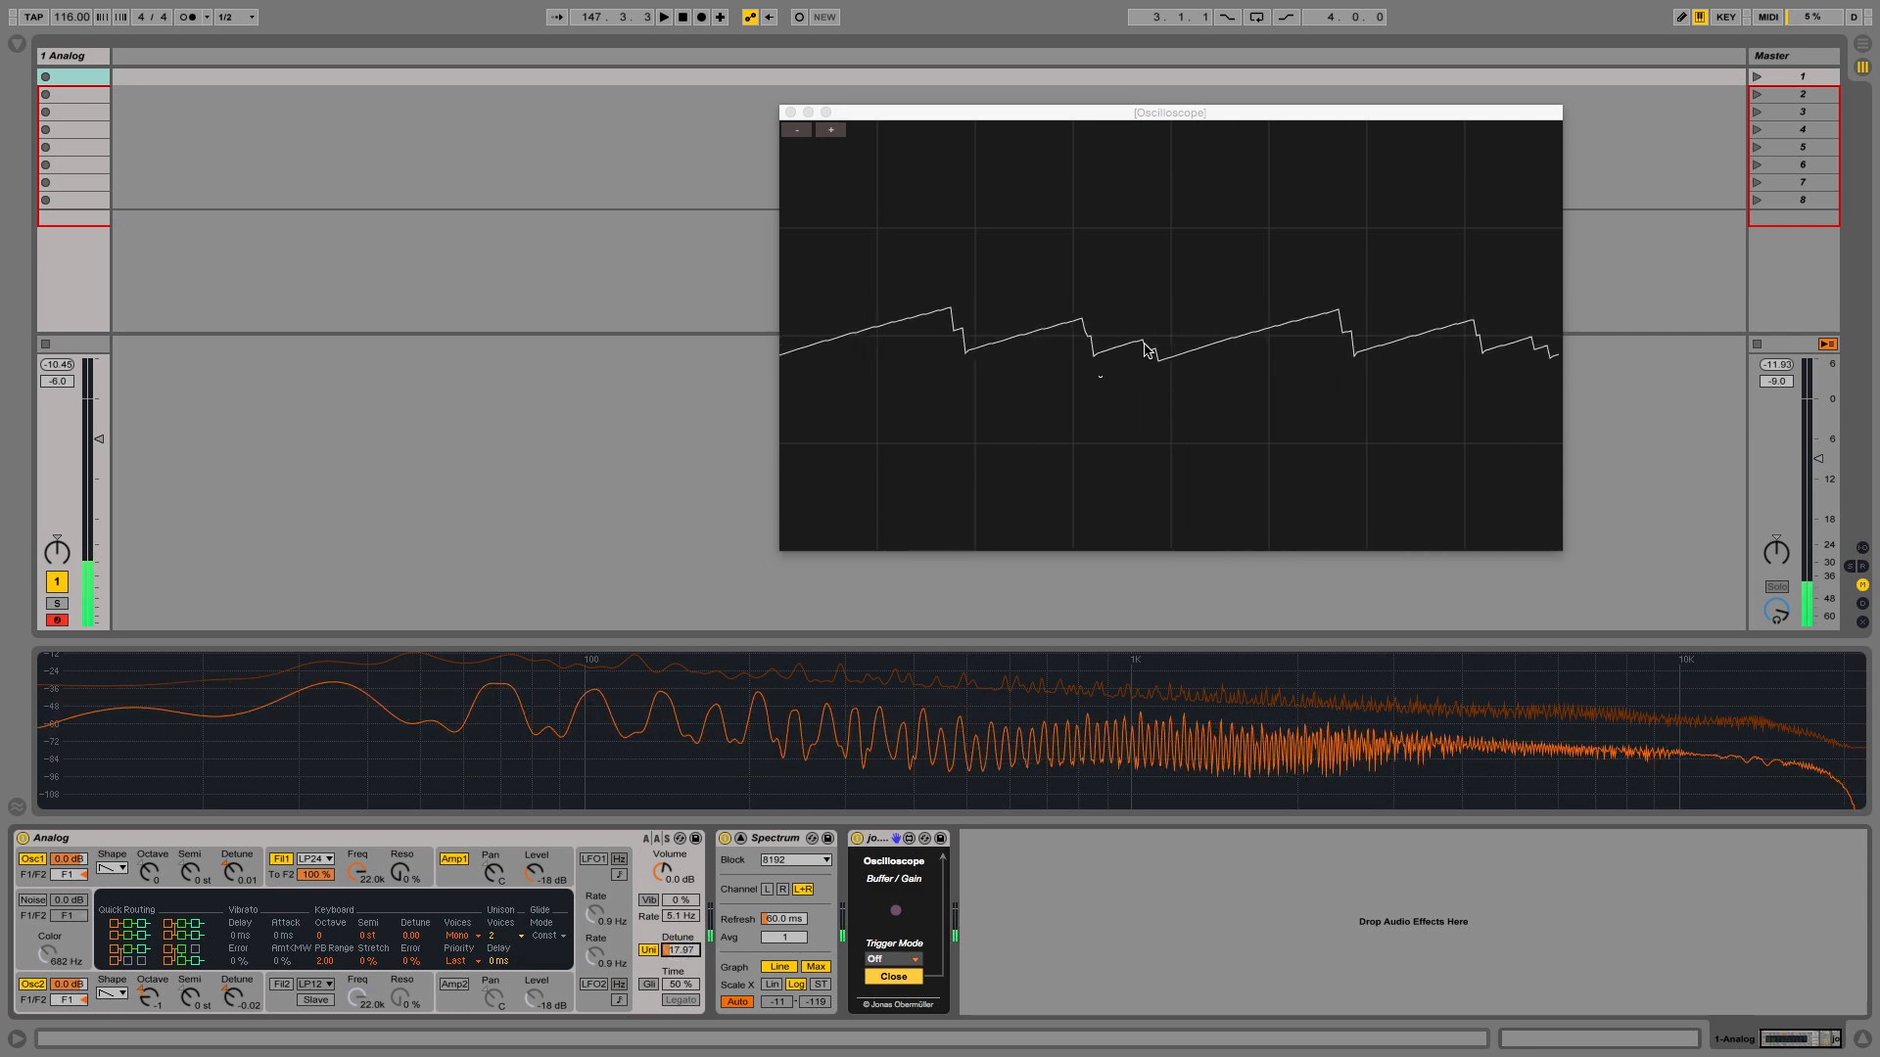
Step: Set the unison voices back to 4 and the unison detune to 10.16
left_click(511, 935)
left_click(509, 964)
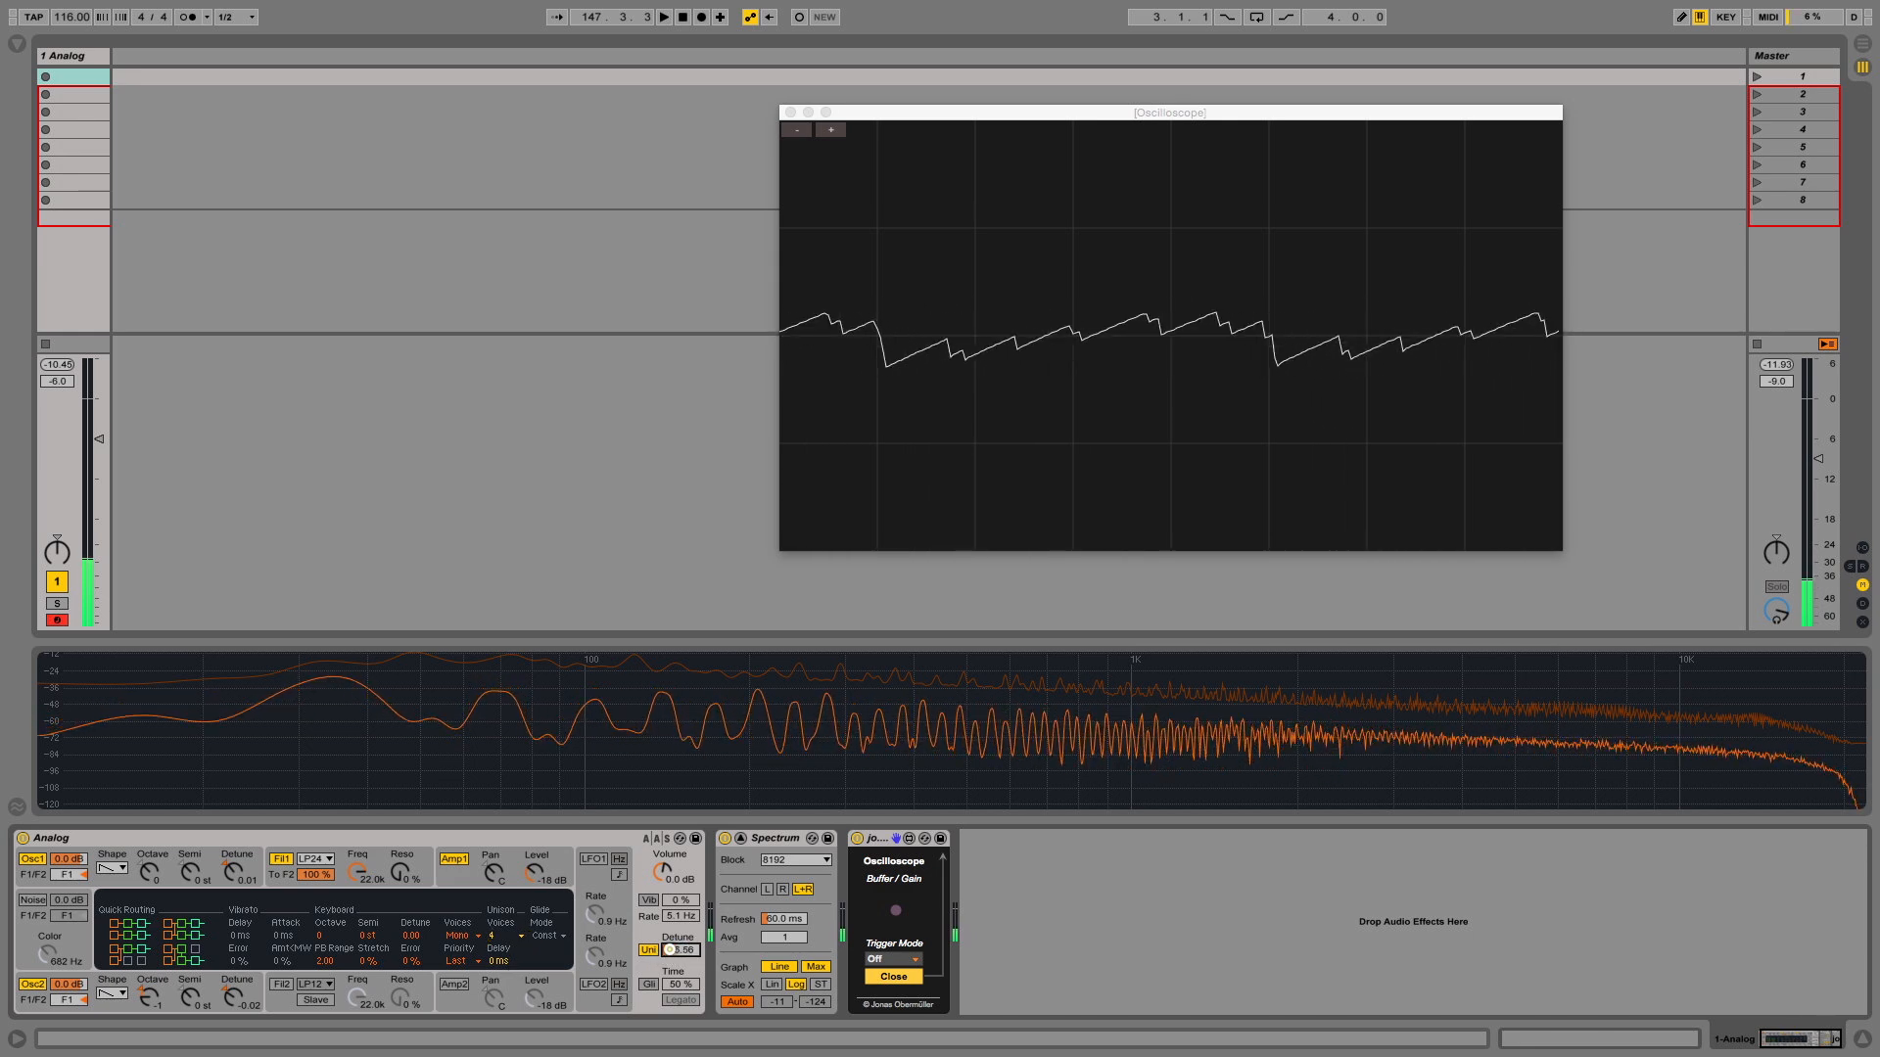
left_click_drag(669, 950, 670, 950)
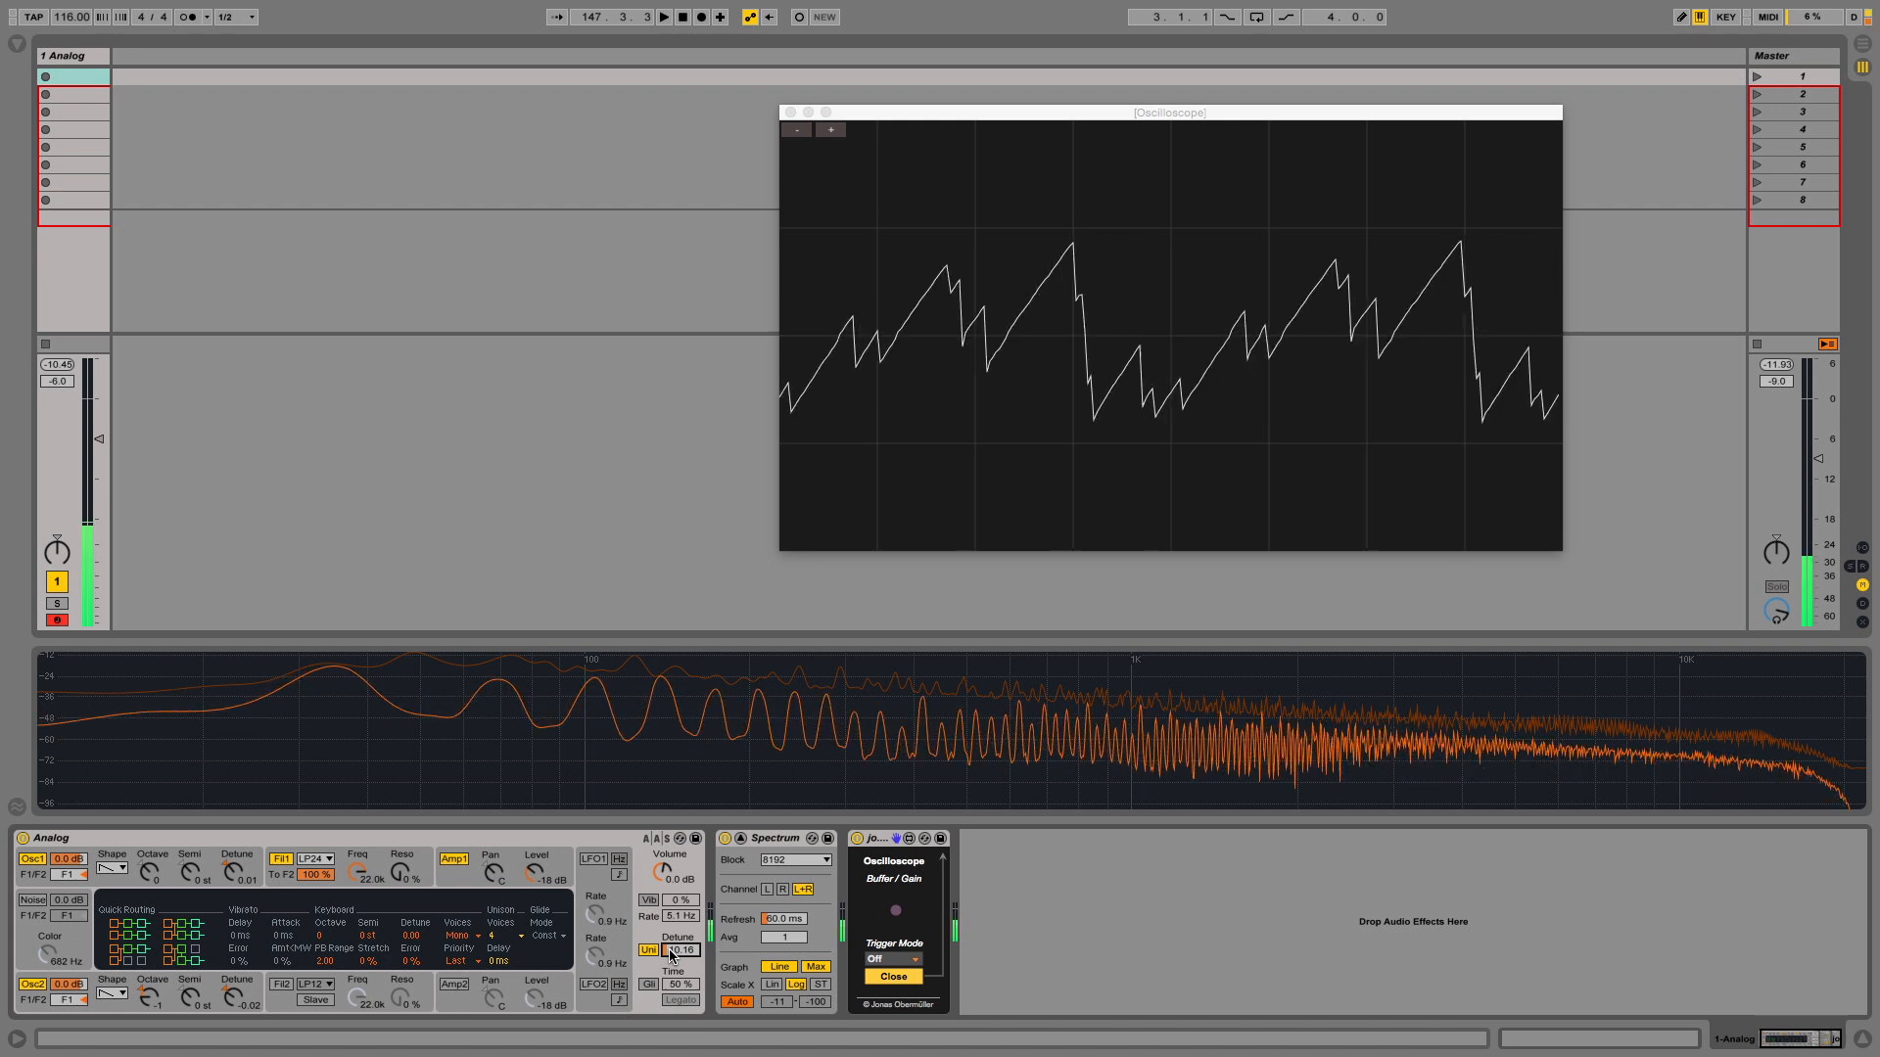
Step: Lower the Fil1 cutoff frequency to 640 Hz and raise its resonance to 53%
left_click_drag(359, 872, 358, 875)
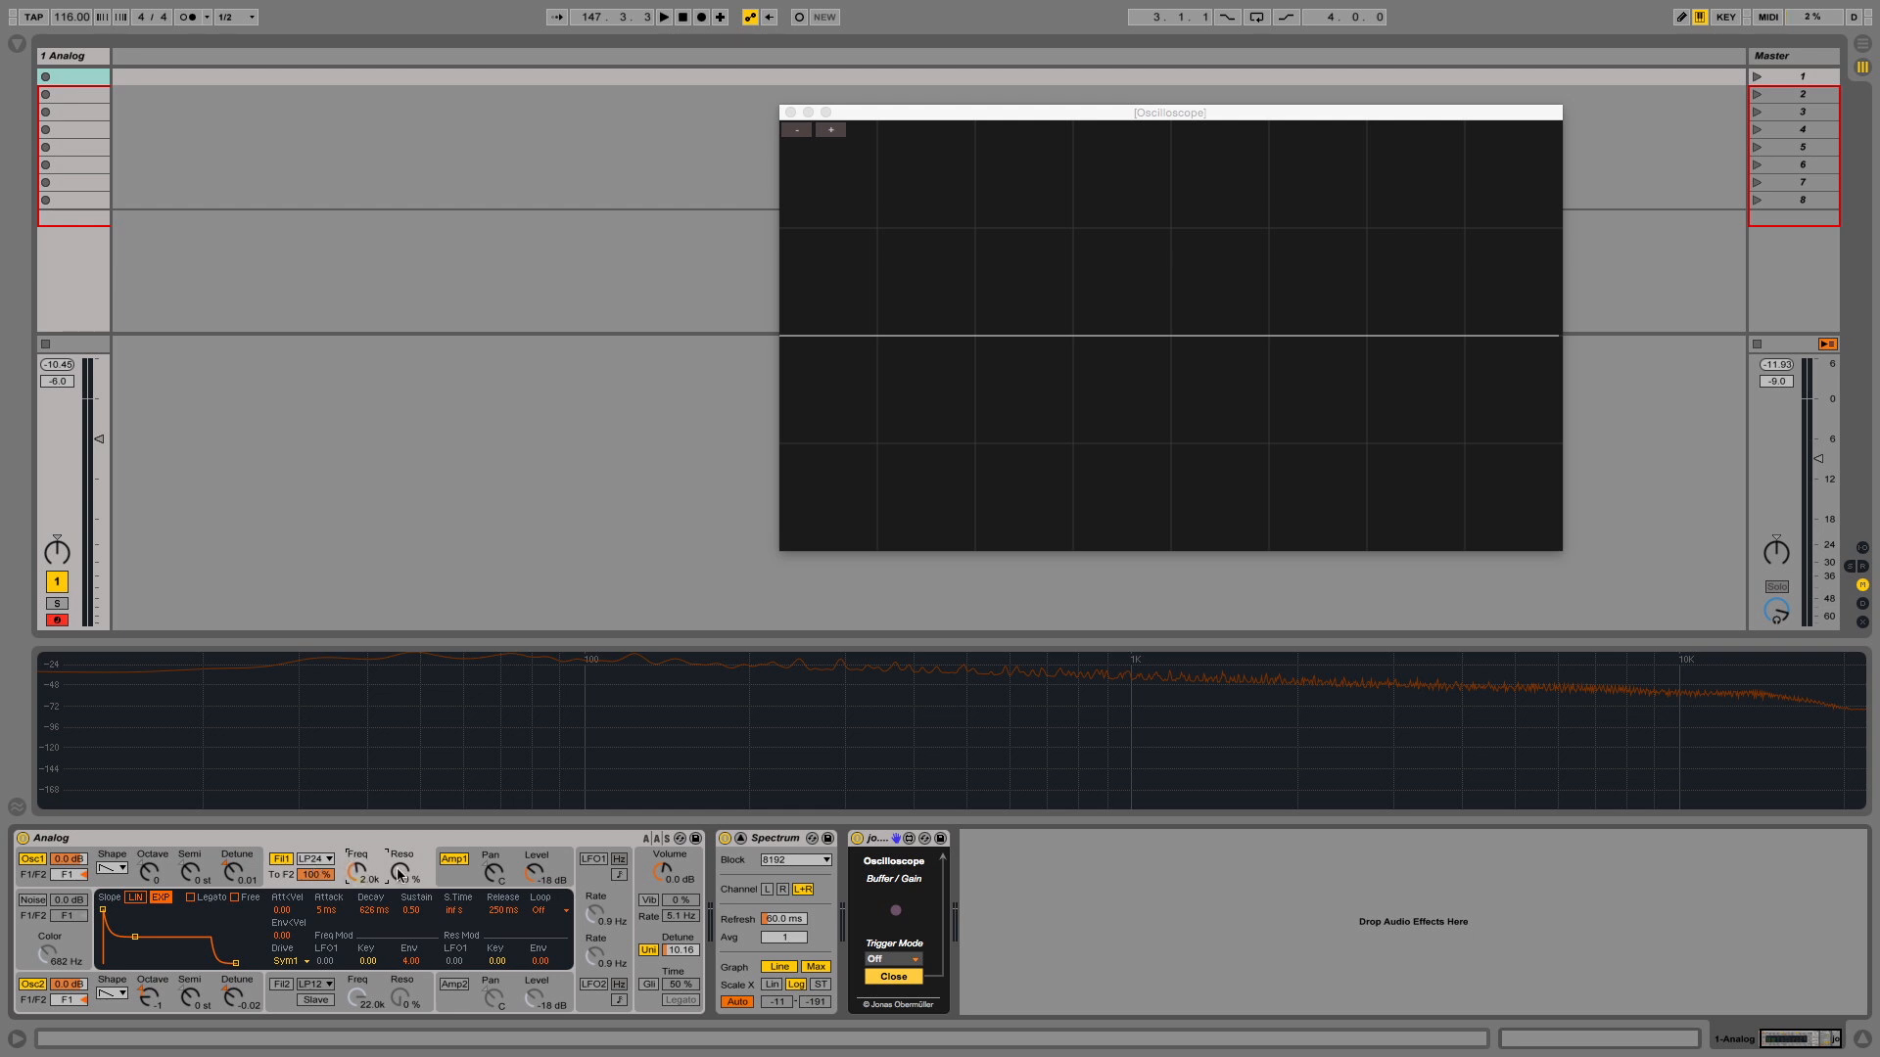
left_click_drag(396, 869, 355, 870)
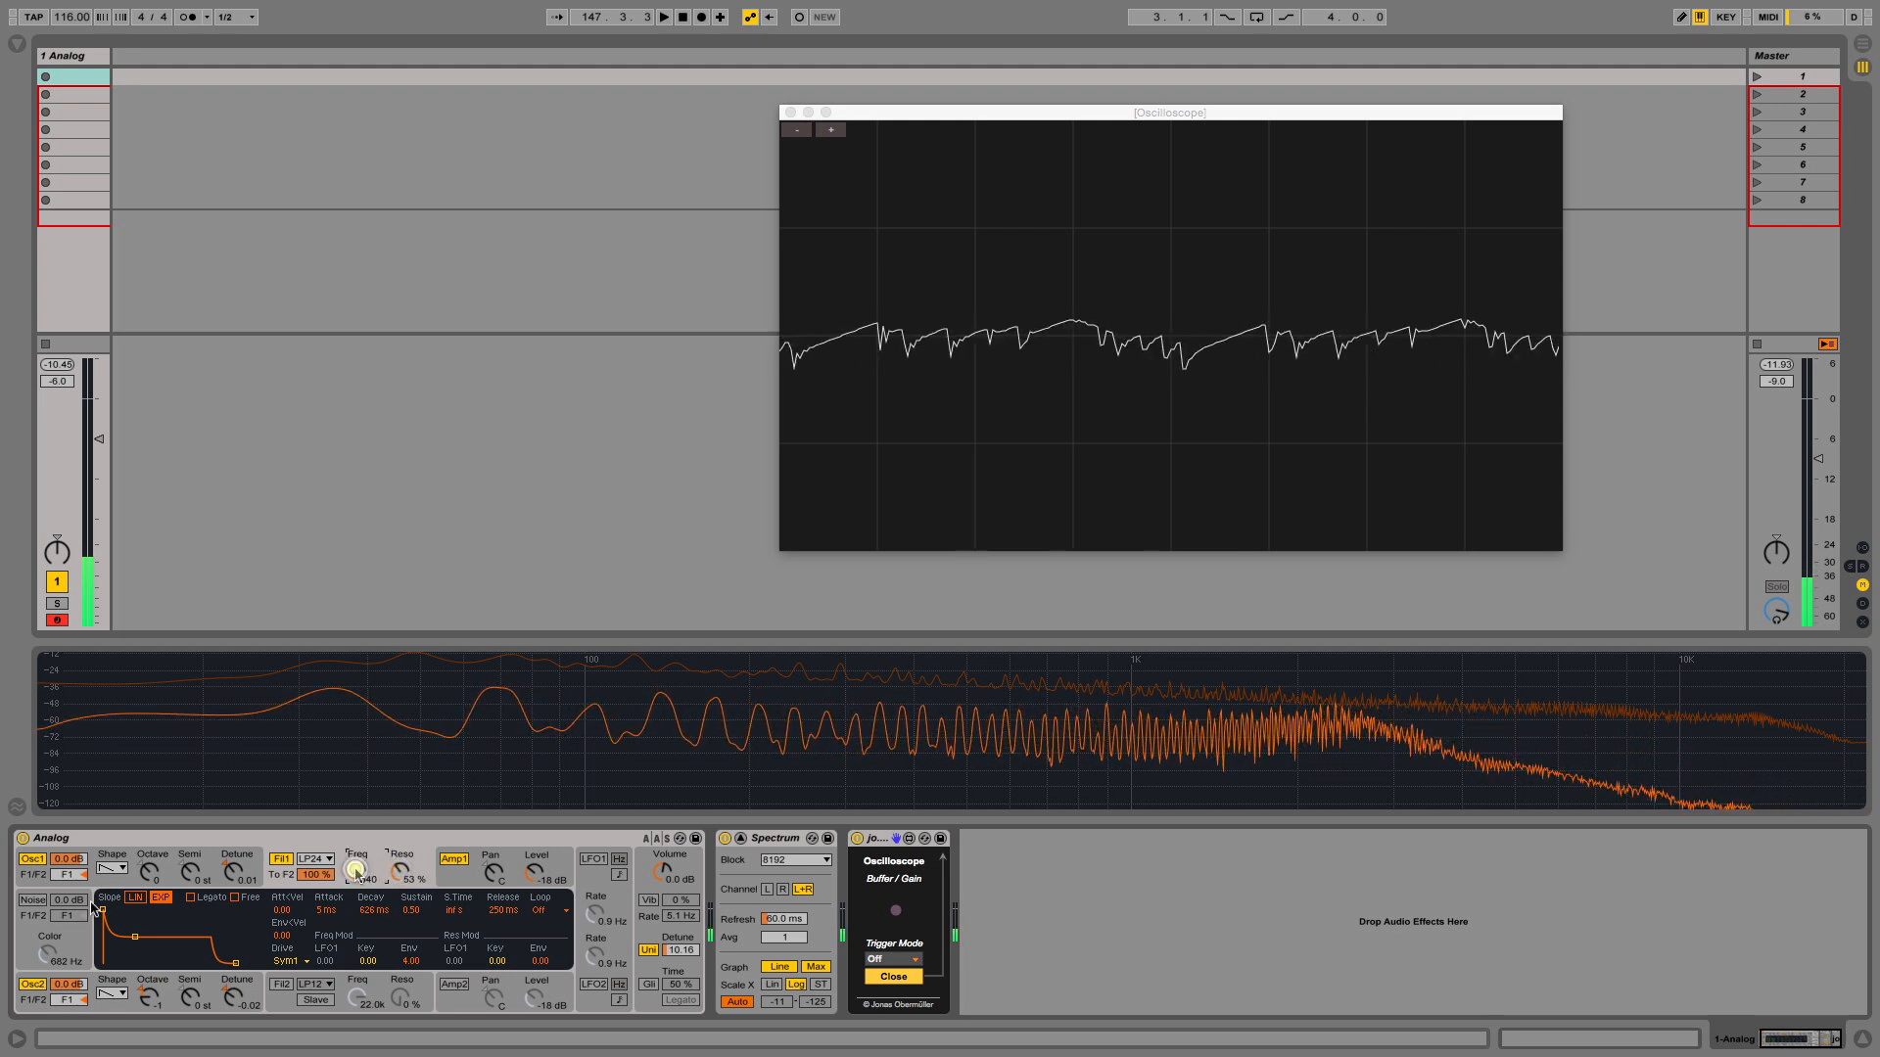
Step: Try filter envelope attack times up to about 3.07 s and settle on an attack of 410 ms
left_click_drag(103, 909, 142, 913)
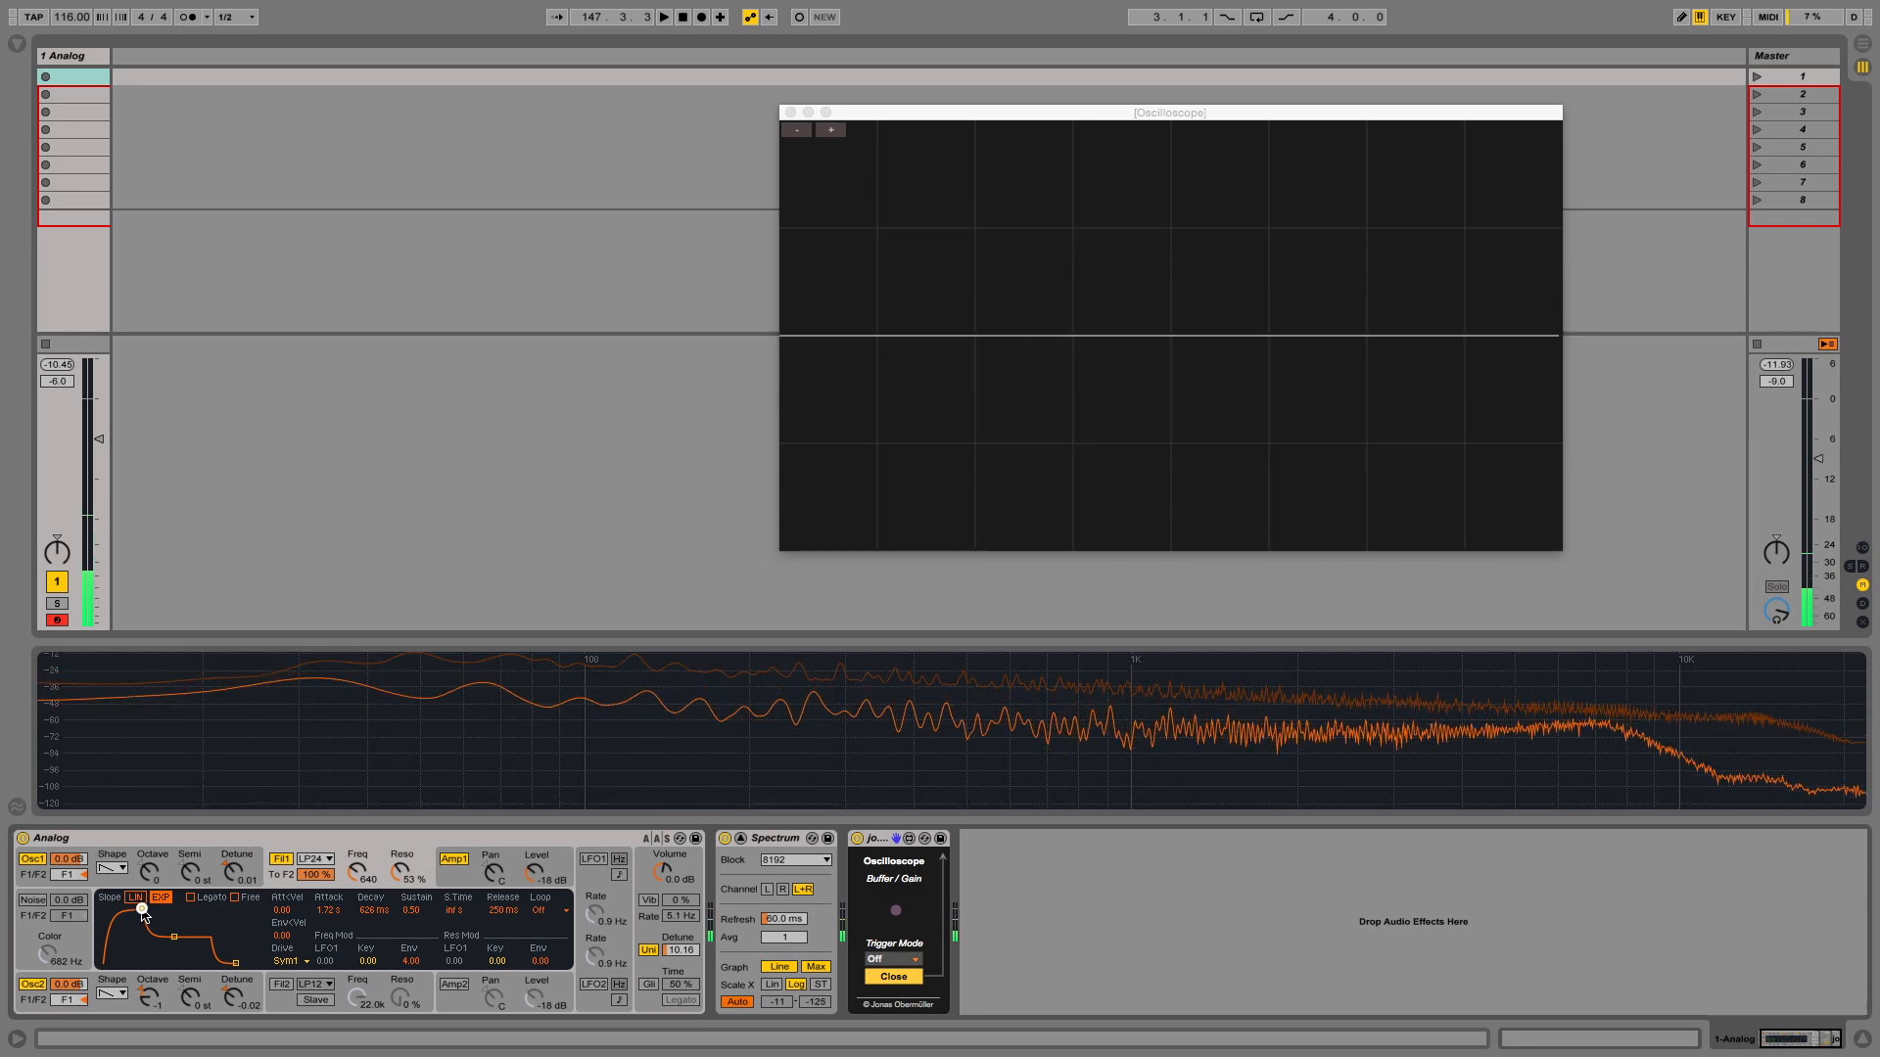
left_click_drag(142, 911, 139, 911)
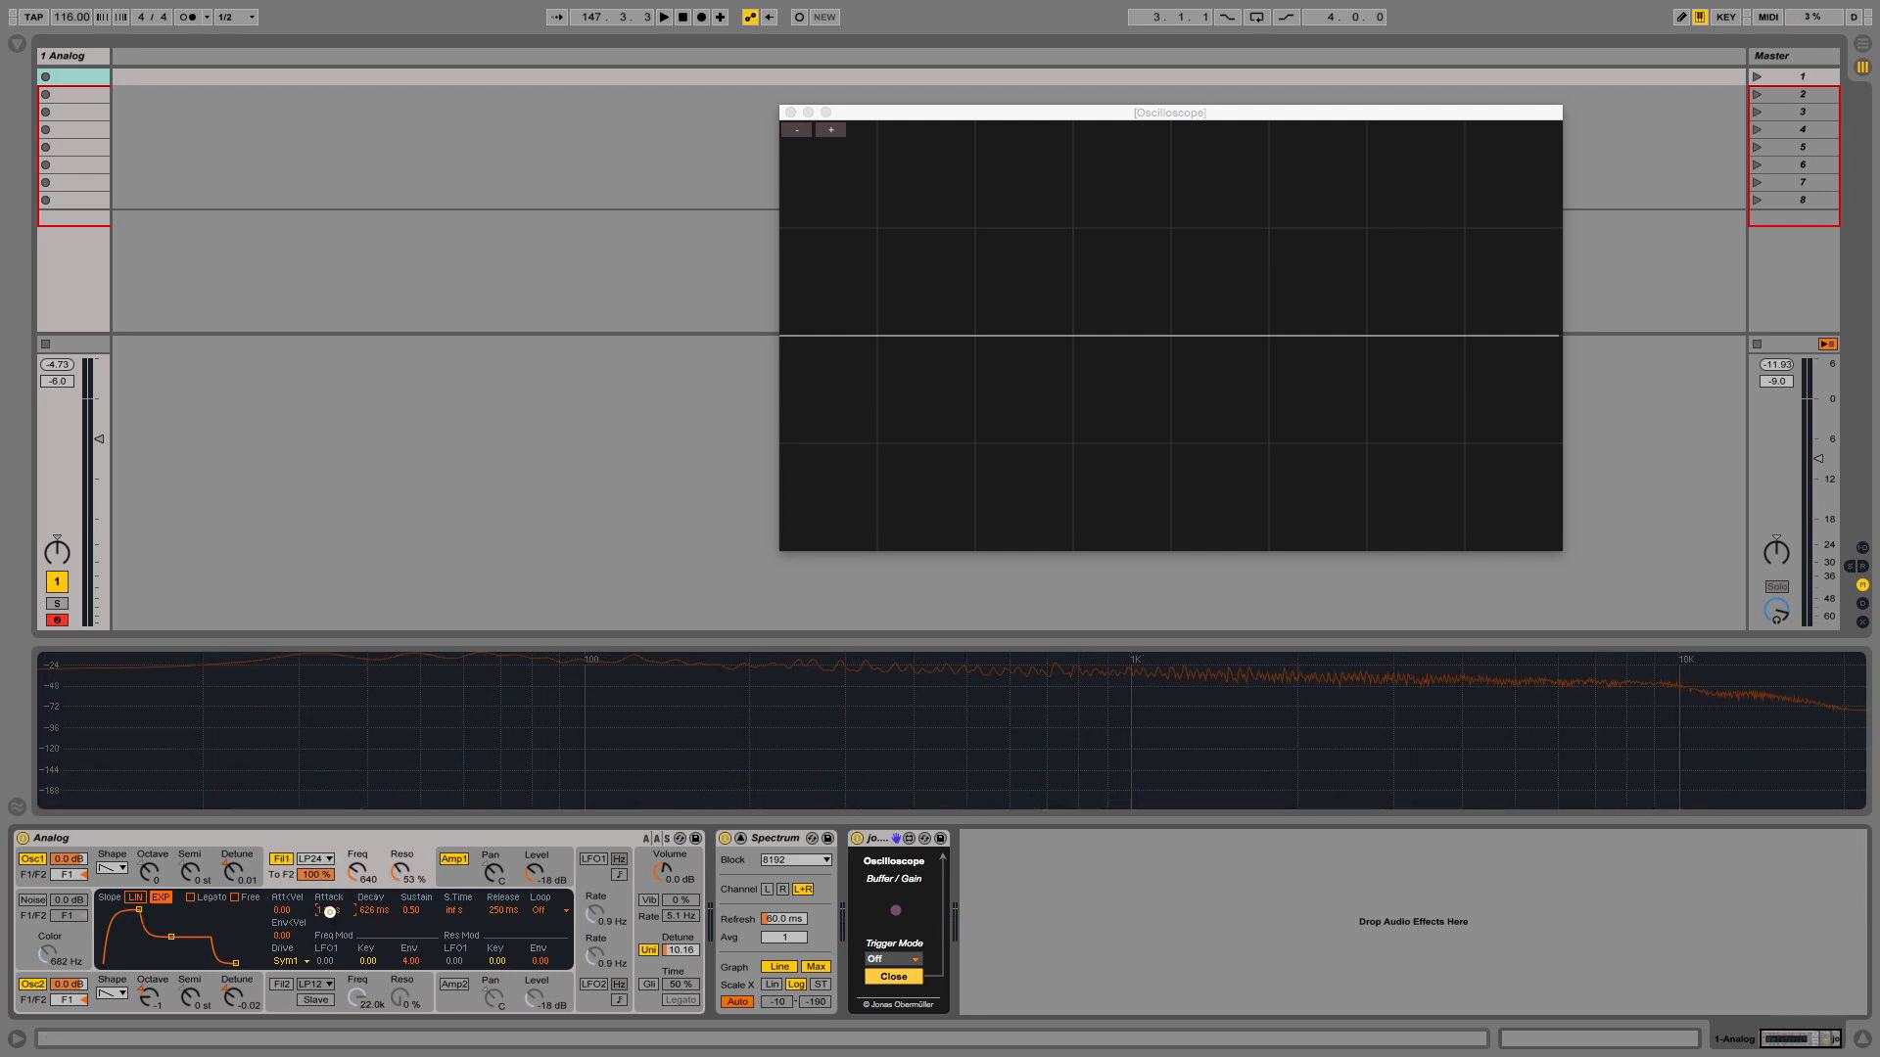
left_click_drag(330, 916, 333, 913)
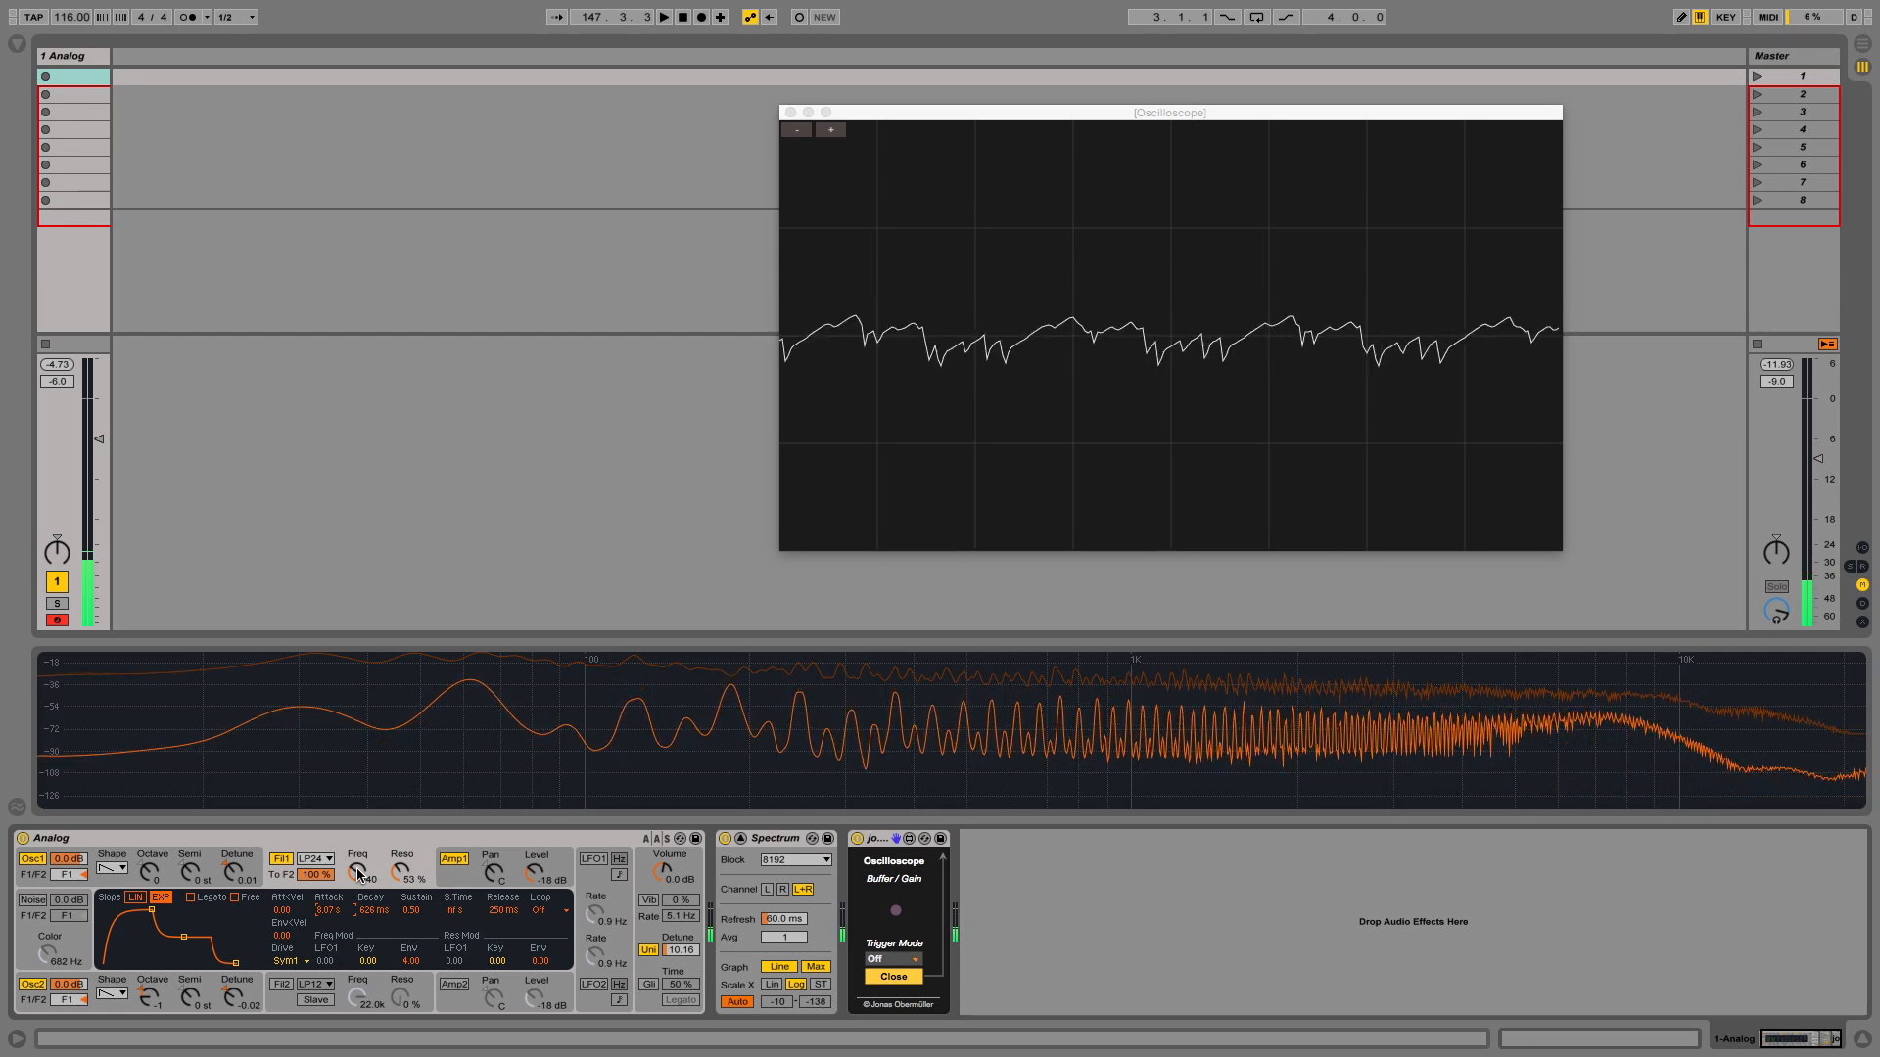
right_click(317, 910)
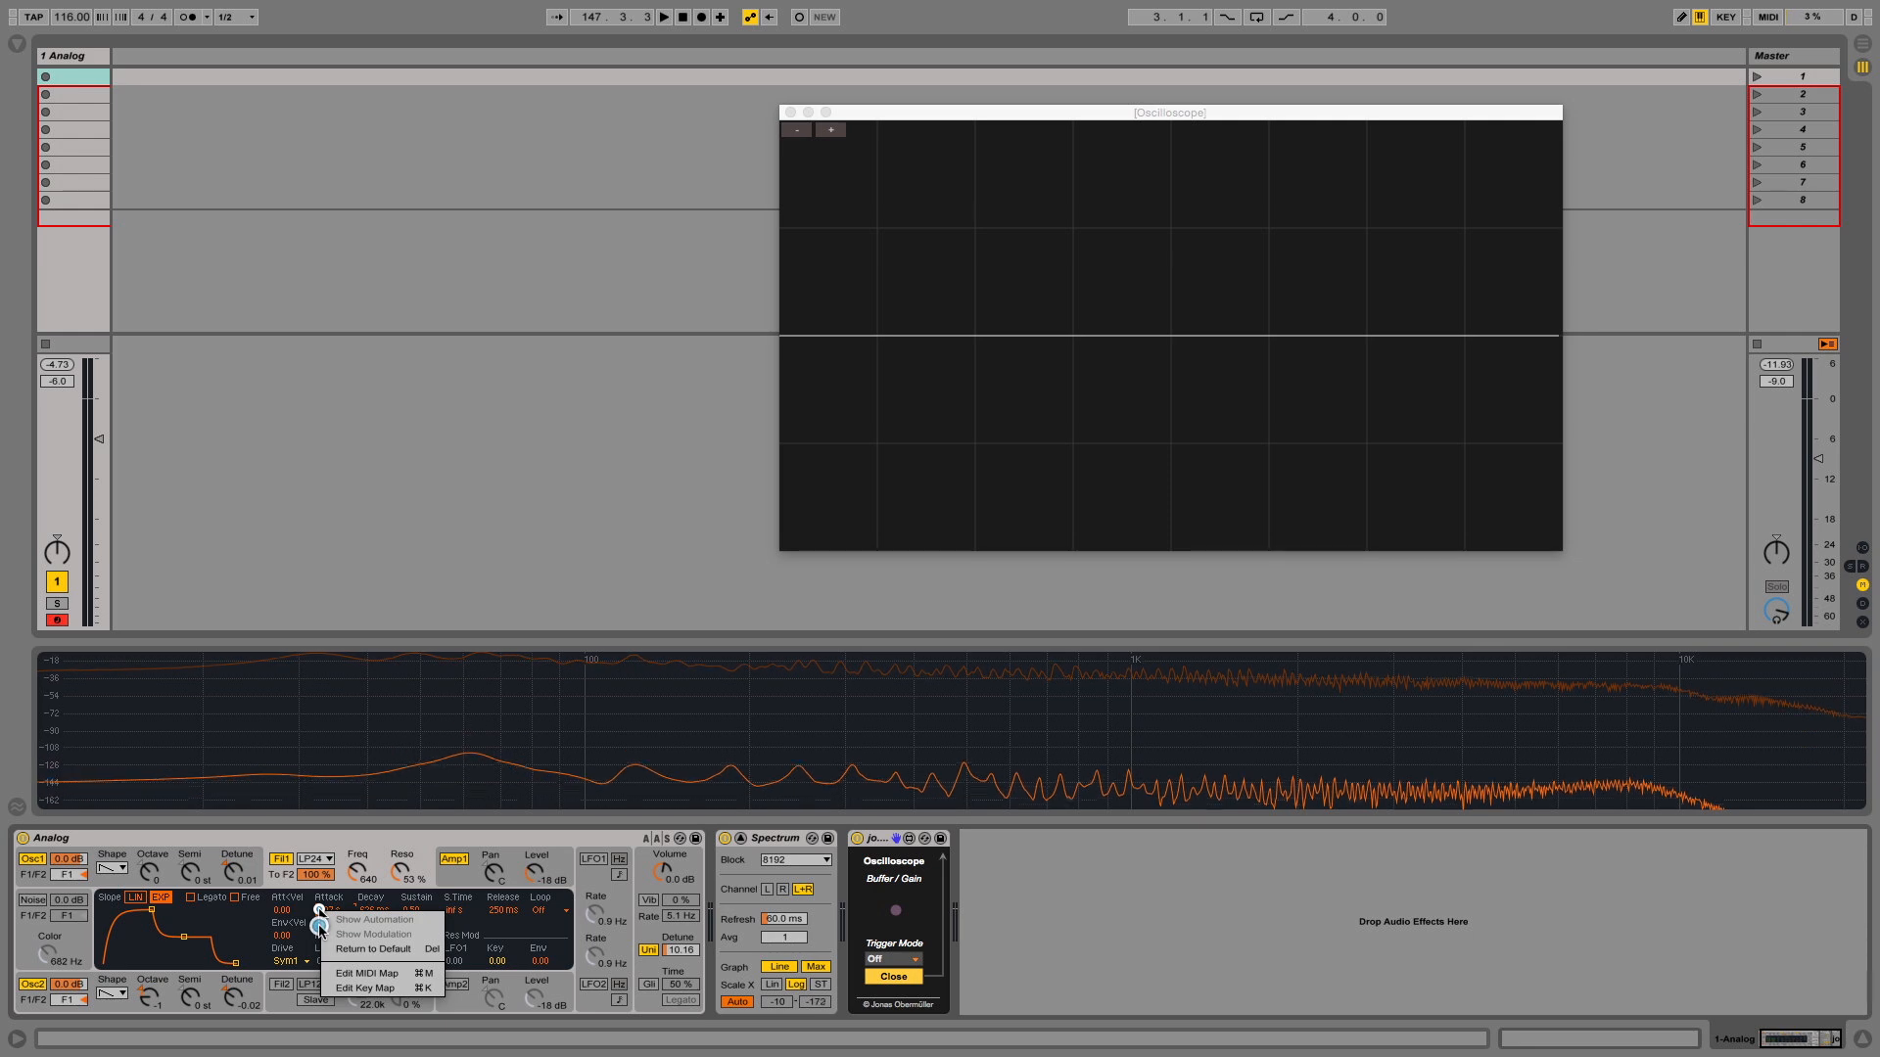
left_click(319, 913)
left_click_drag(319, 913, 320, 930)
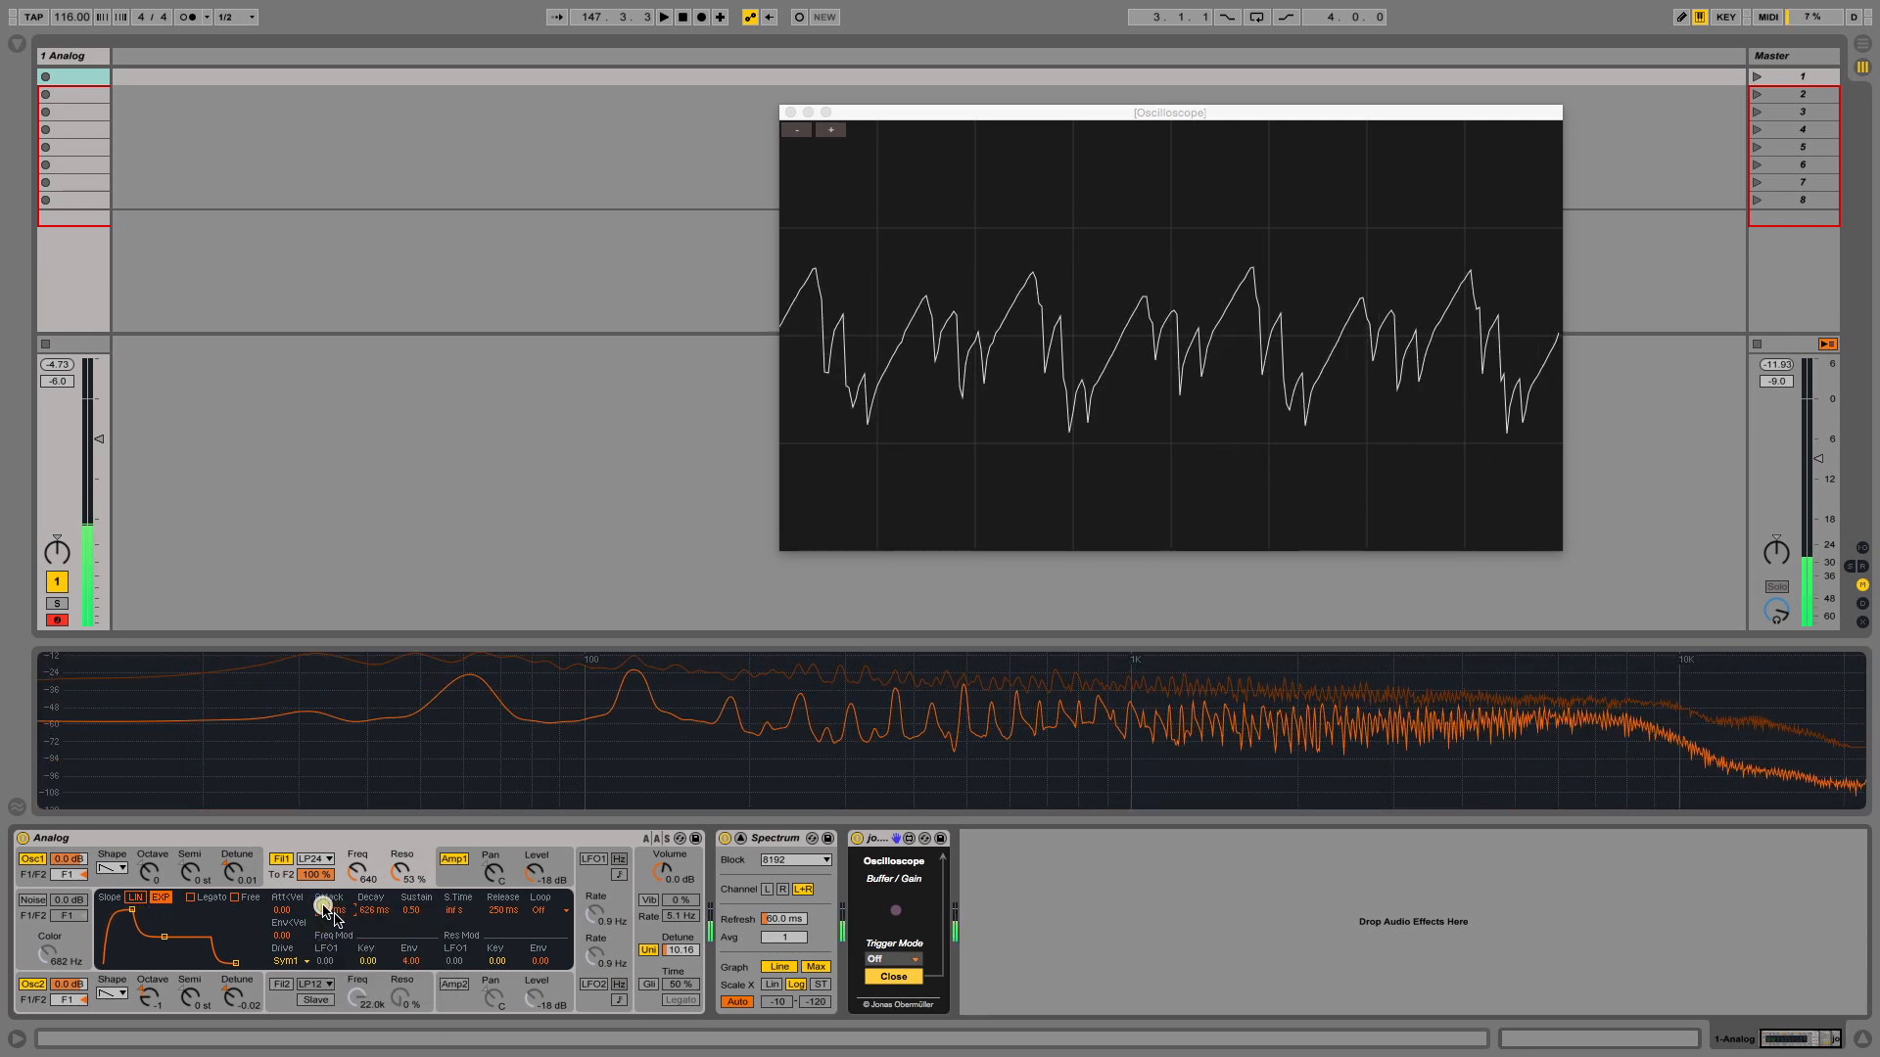
Step: Try different filter envelope decay and sustain amounts, finishing with a decay of 7.29 s and full sustain at 1.00
left_click(364, 906)
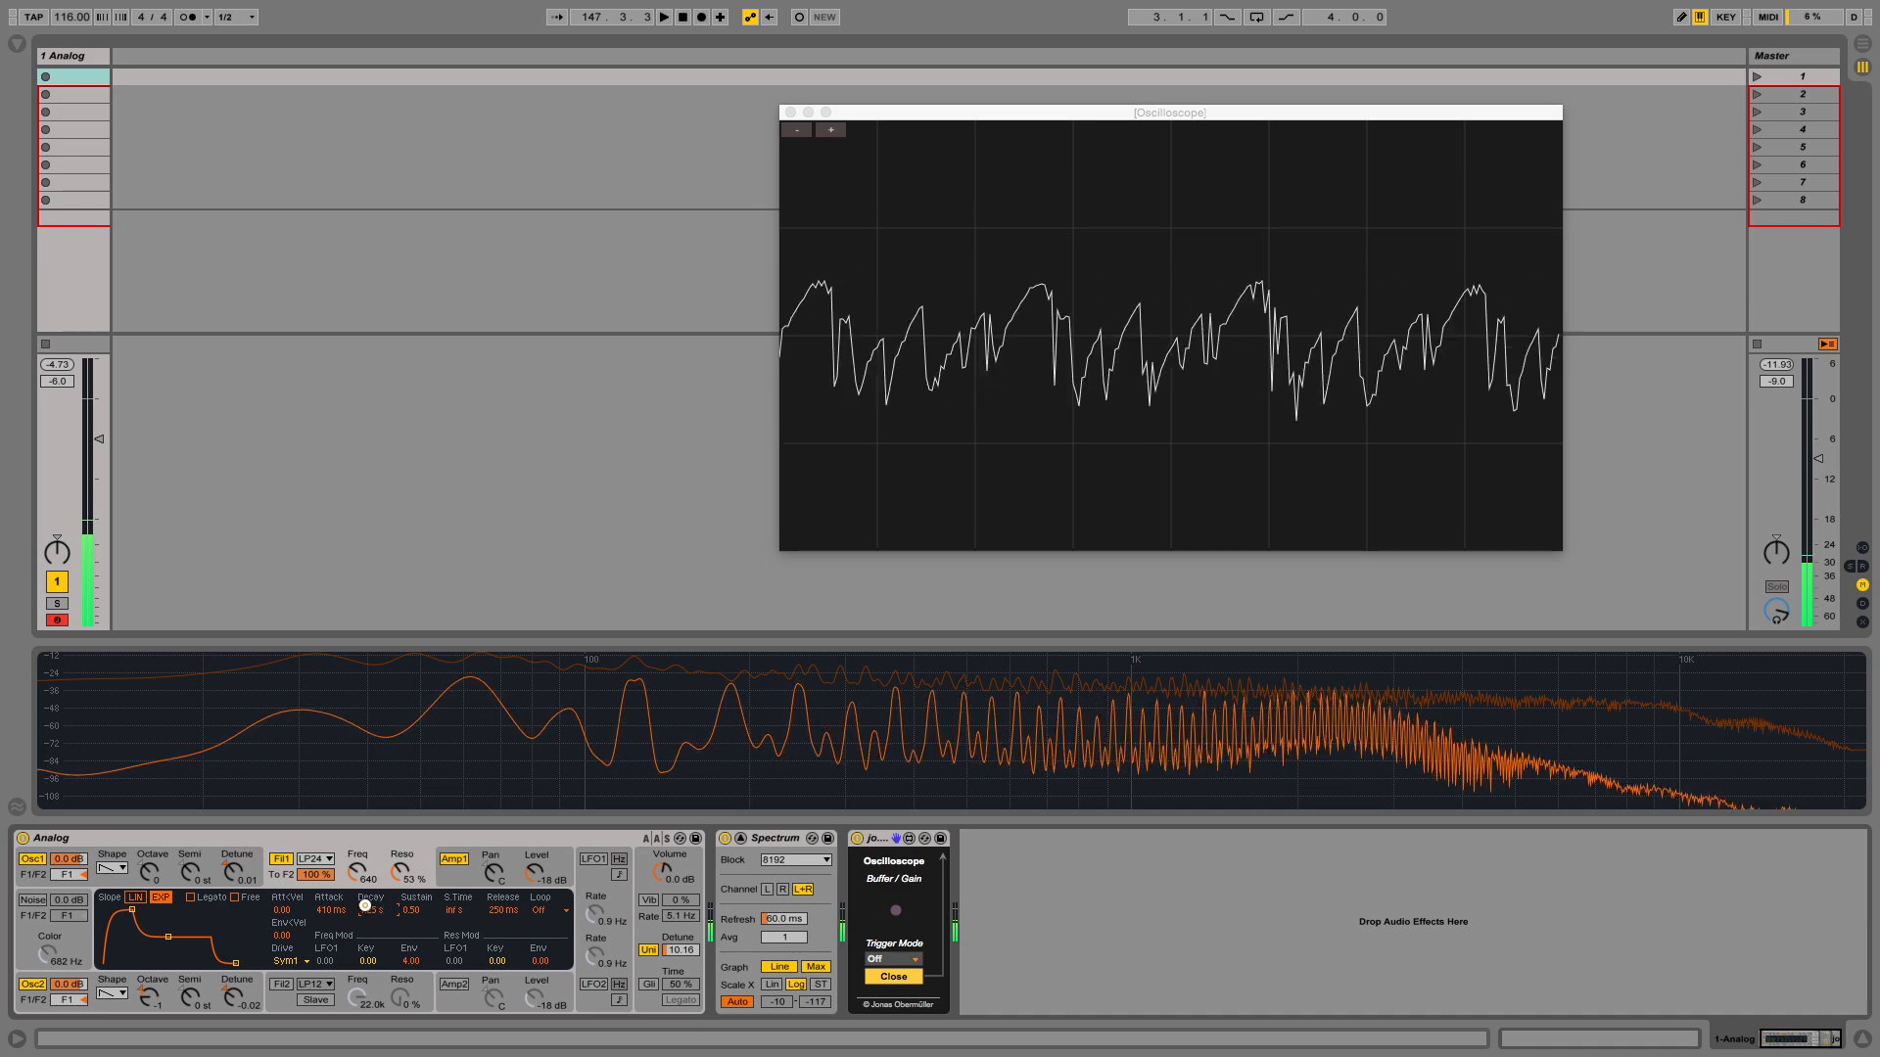
mouse_move(366, 908)
left_mouse_down()
mouse_move(358, 891)
mouse_move(370, 917)
left_mouse_up()
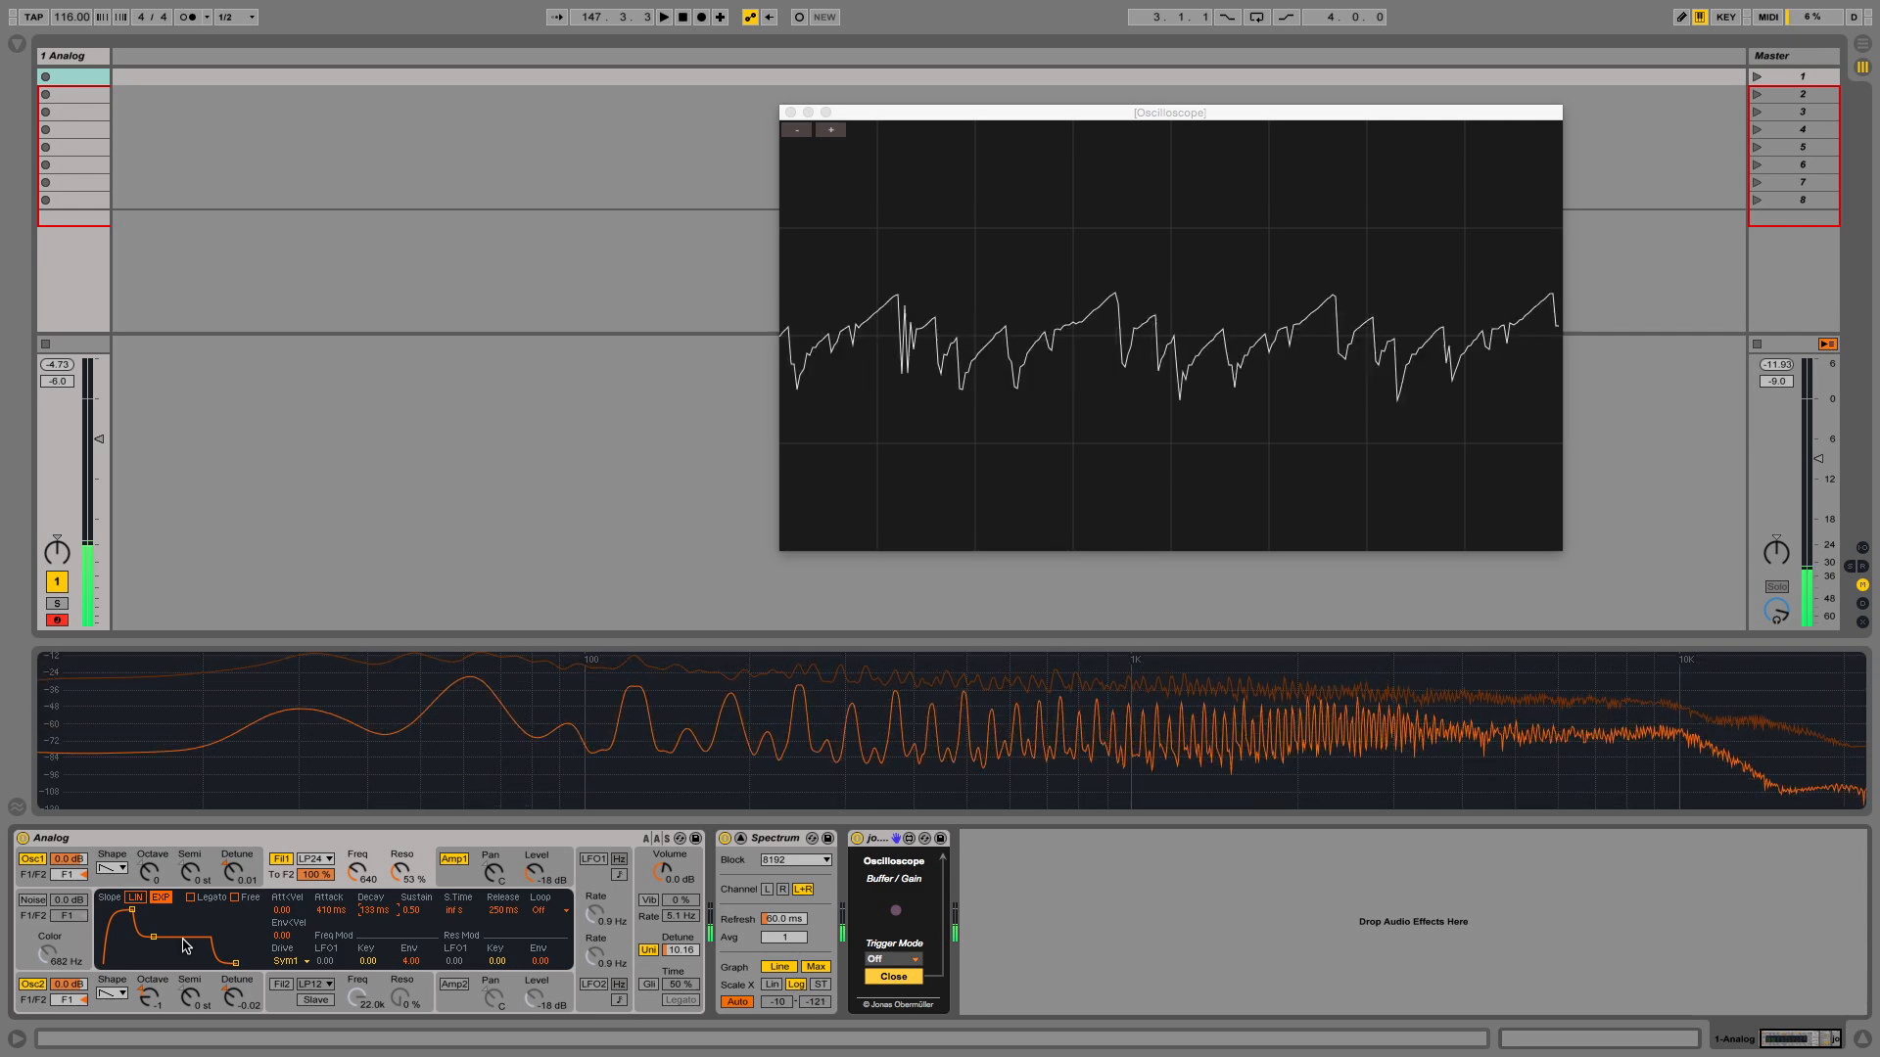
left_click_drag(154, 936, 171, 956)
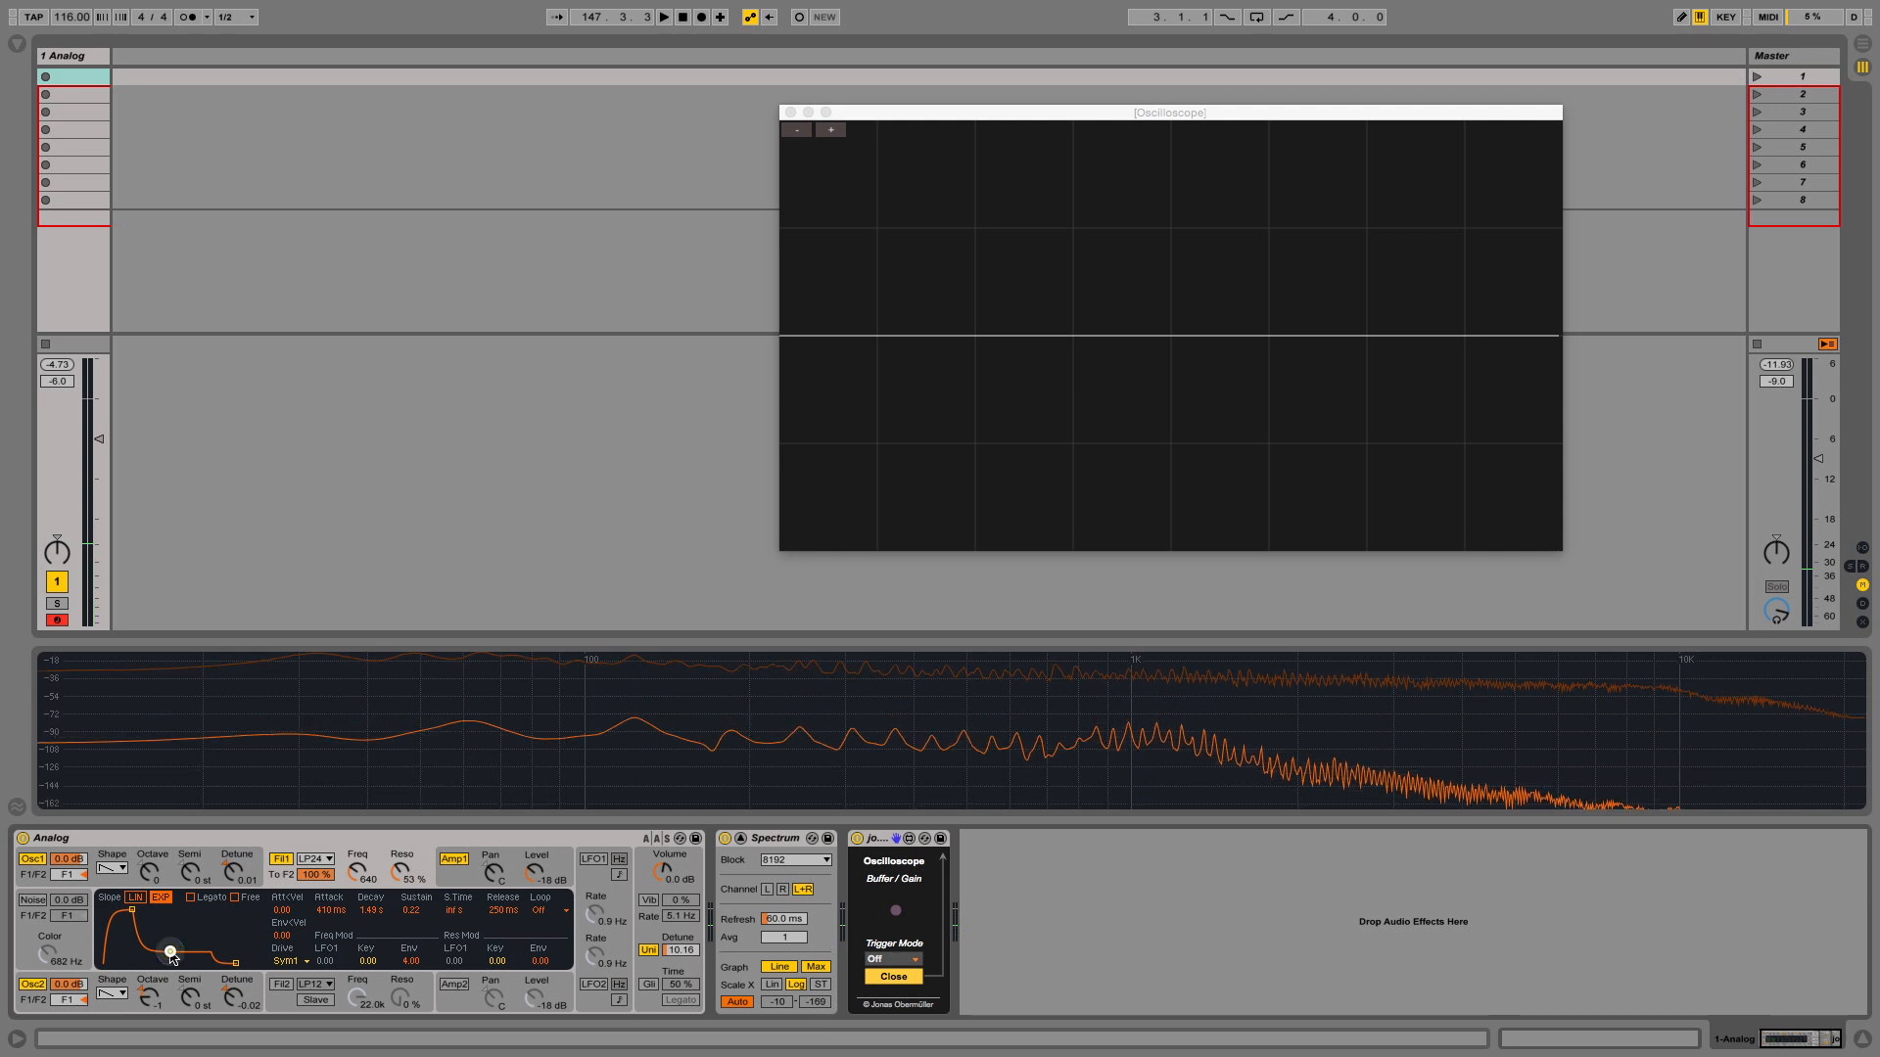
left_click_drag(171, 957, 183, 910)
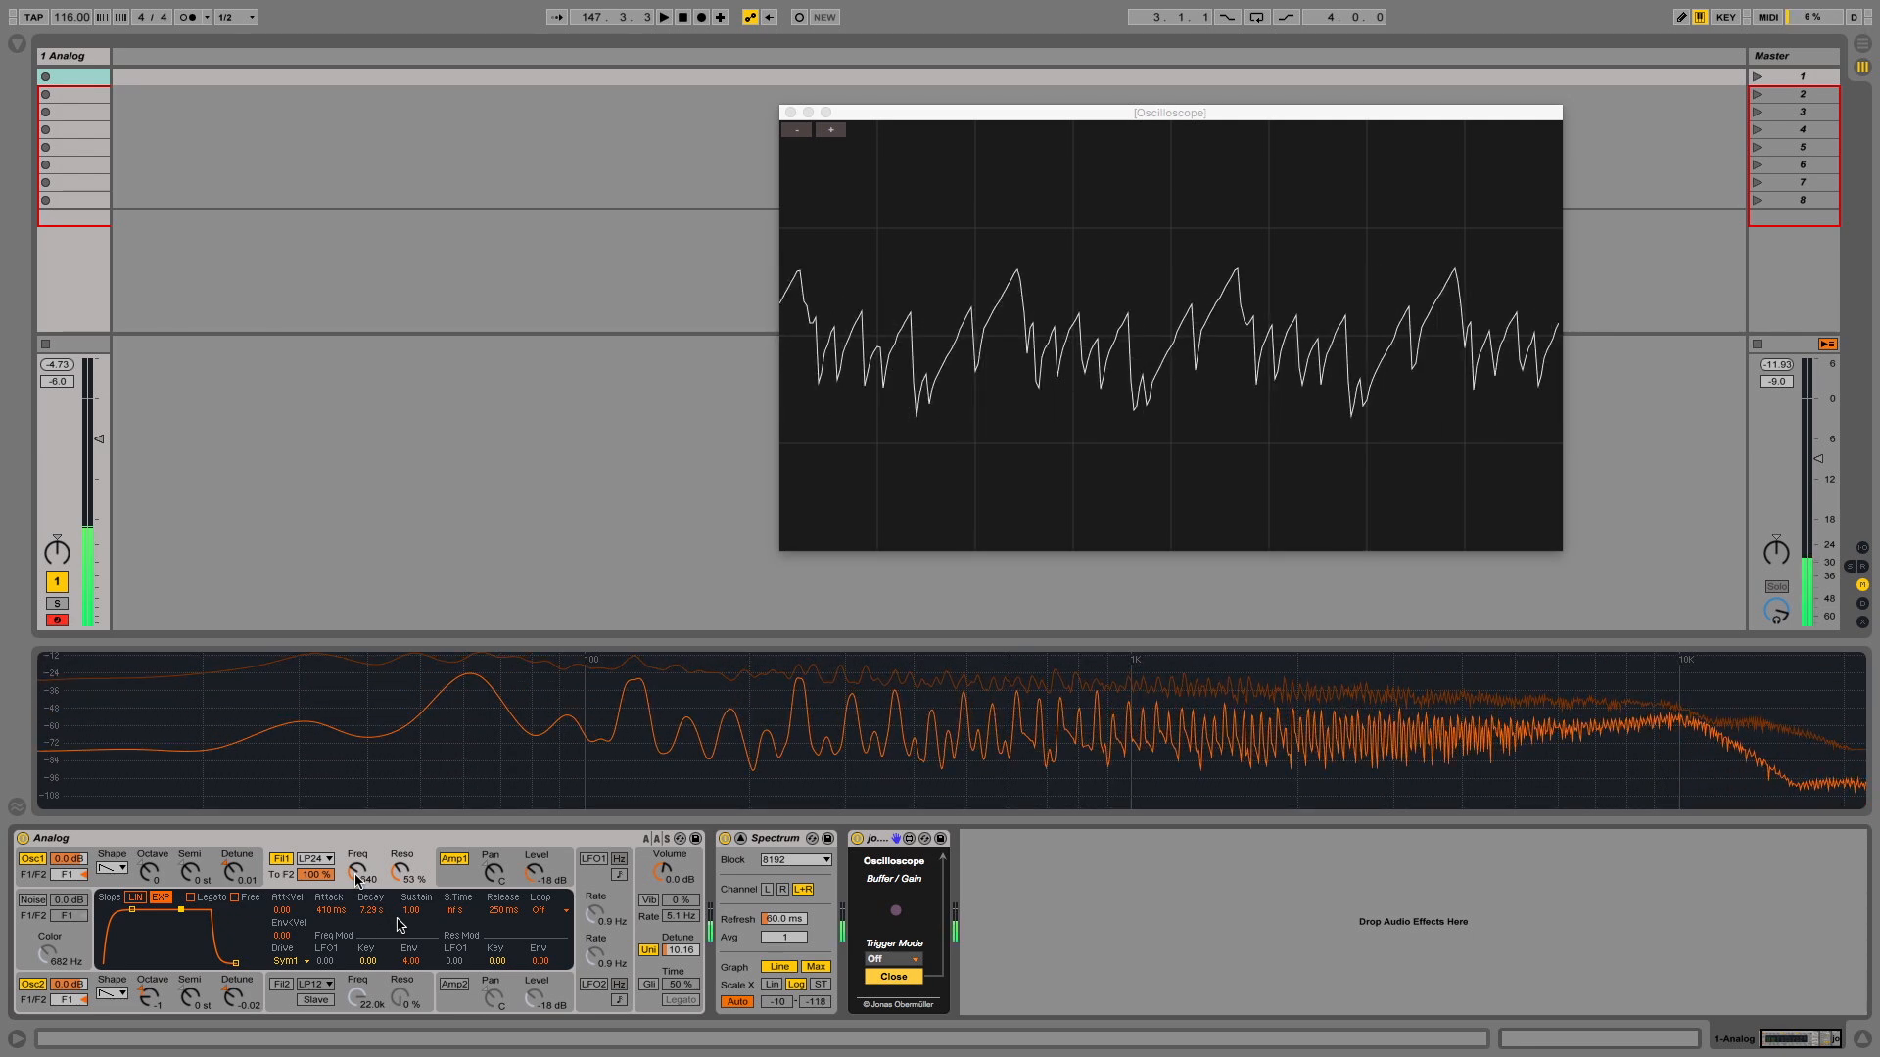
Step: Set the Fil1 cutoff frequency to 195 Hz, its resonance to 41% and the filter envelope attack to 674 ms
left_click_drag(355, 868, 357, 879)
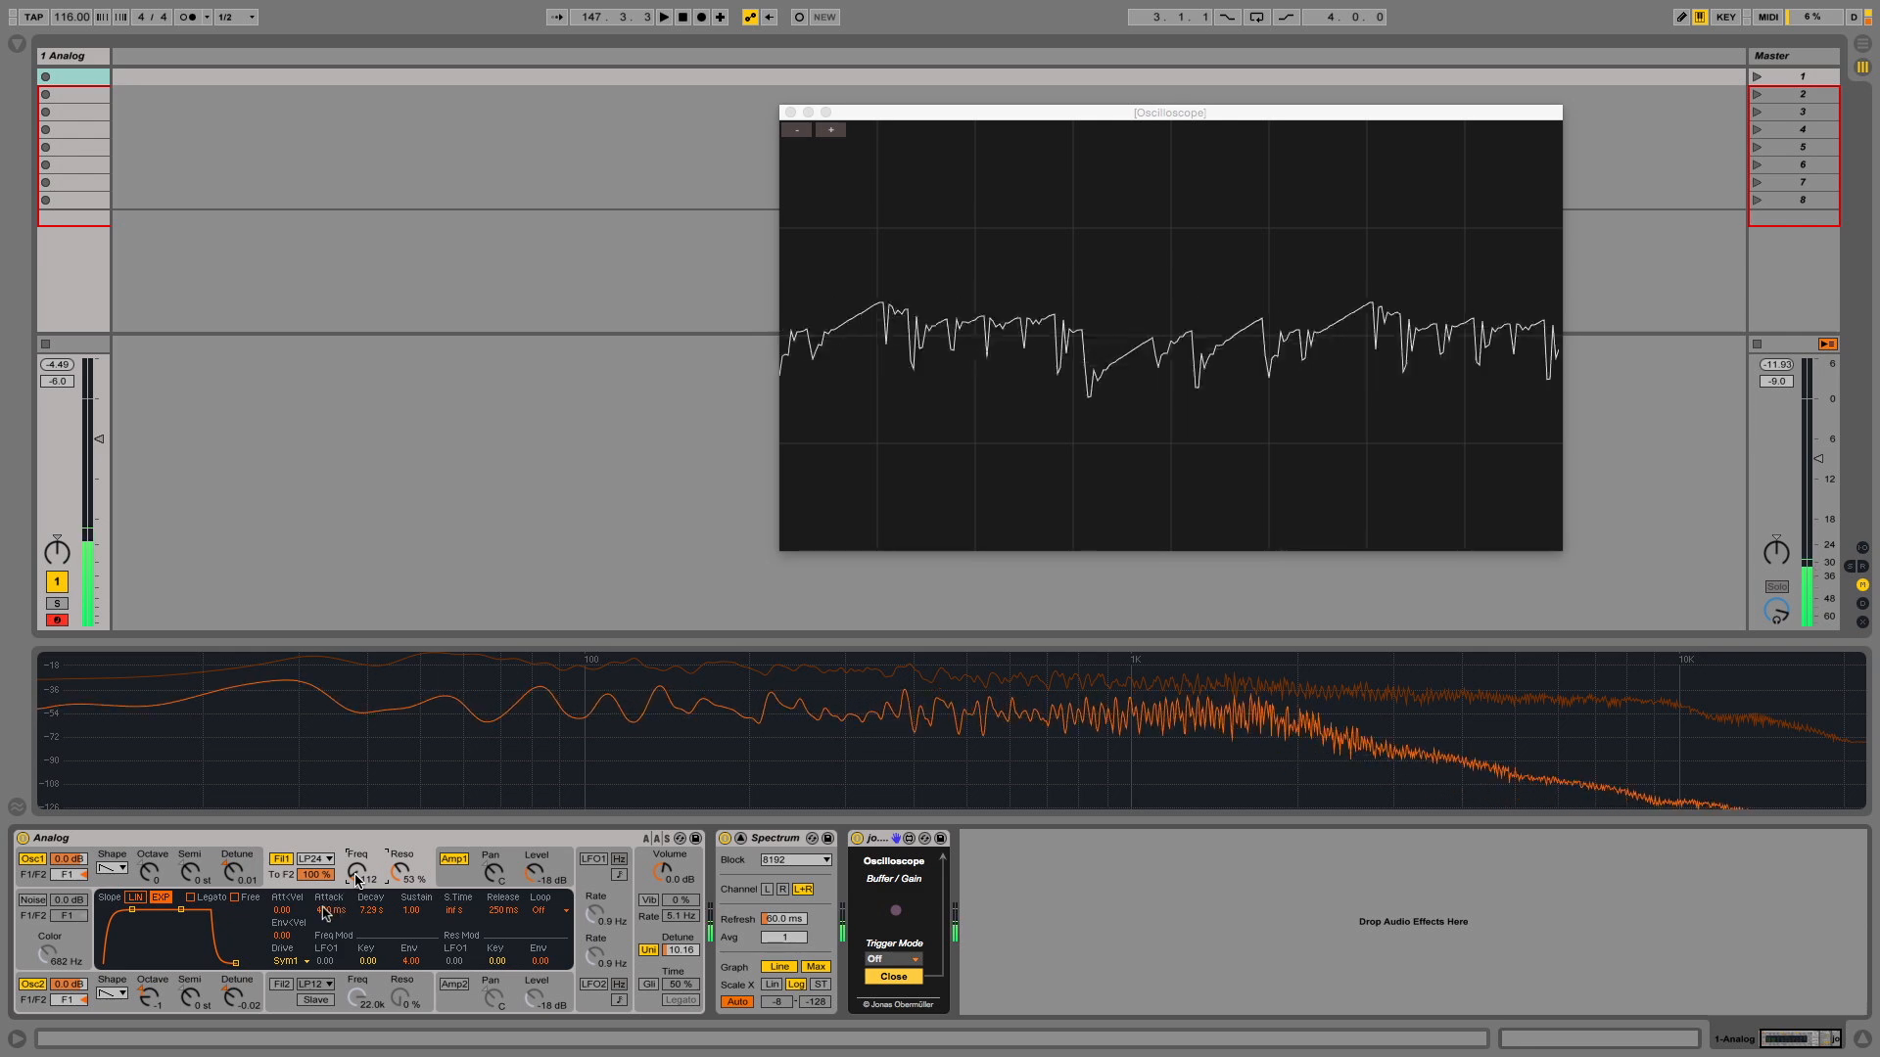
left_click_drag(333, 907, 401, 874)
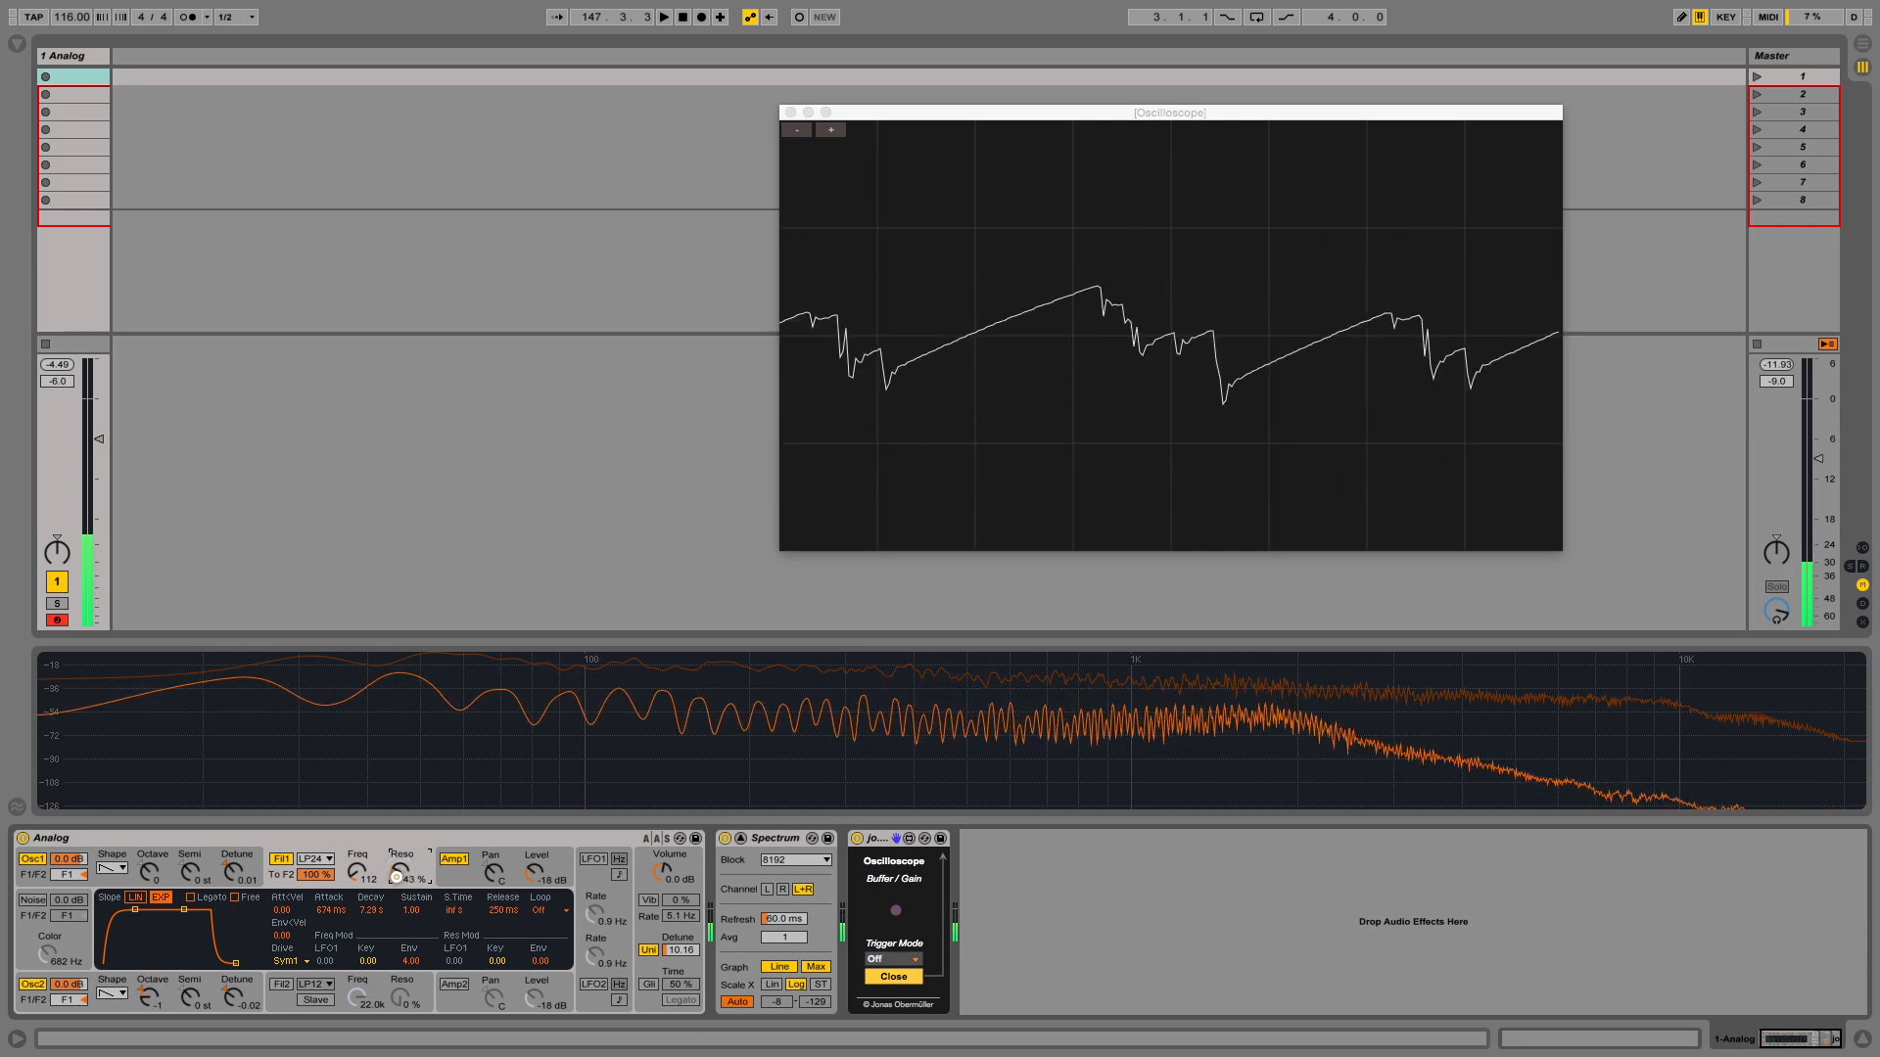
left_click_drag(397, 876, 360, 880)
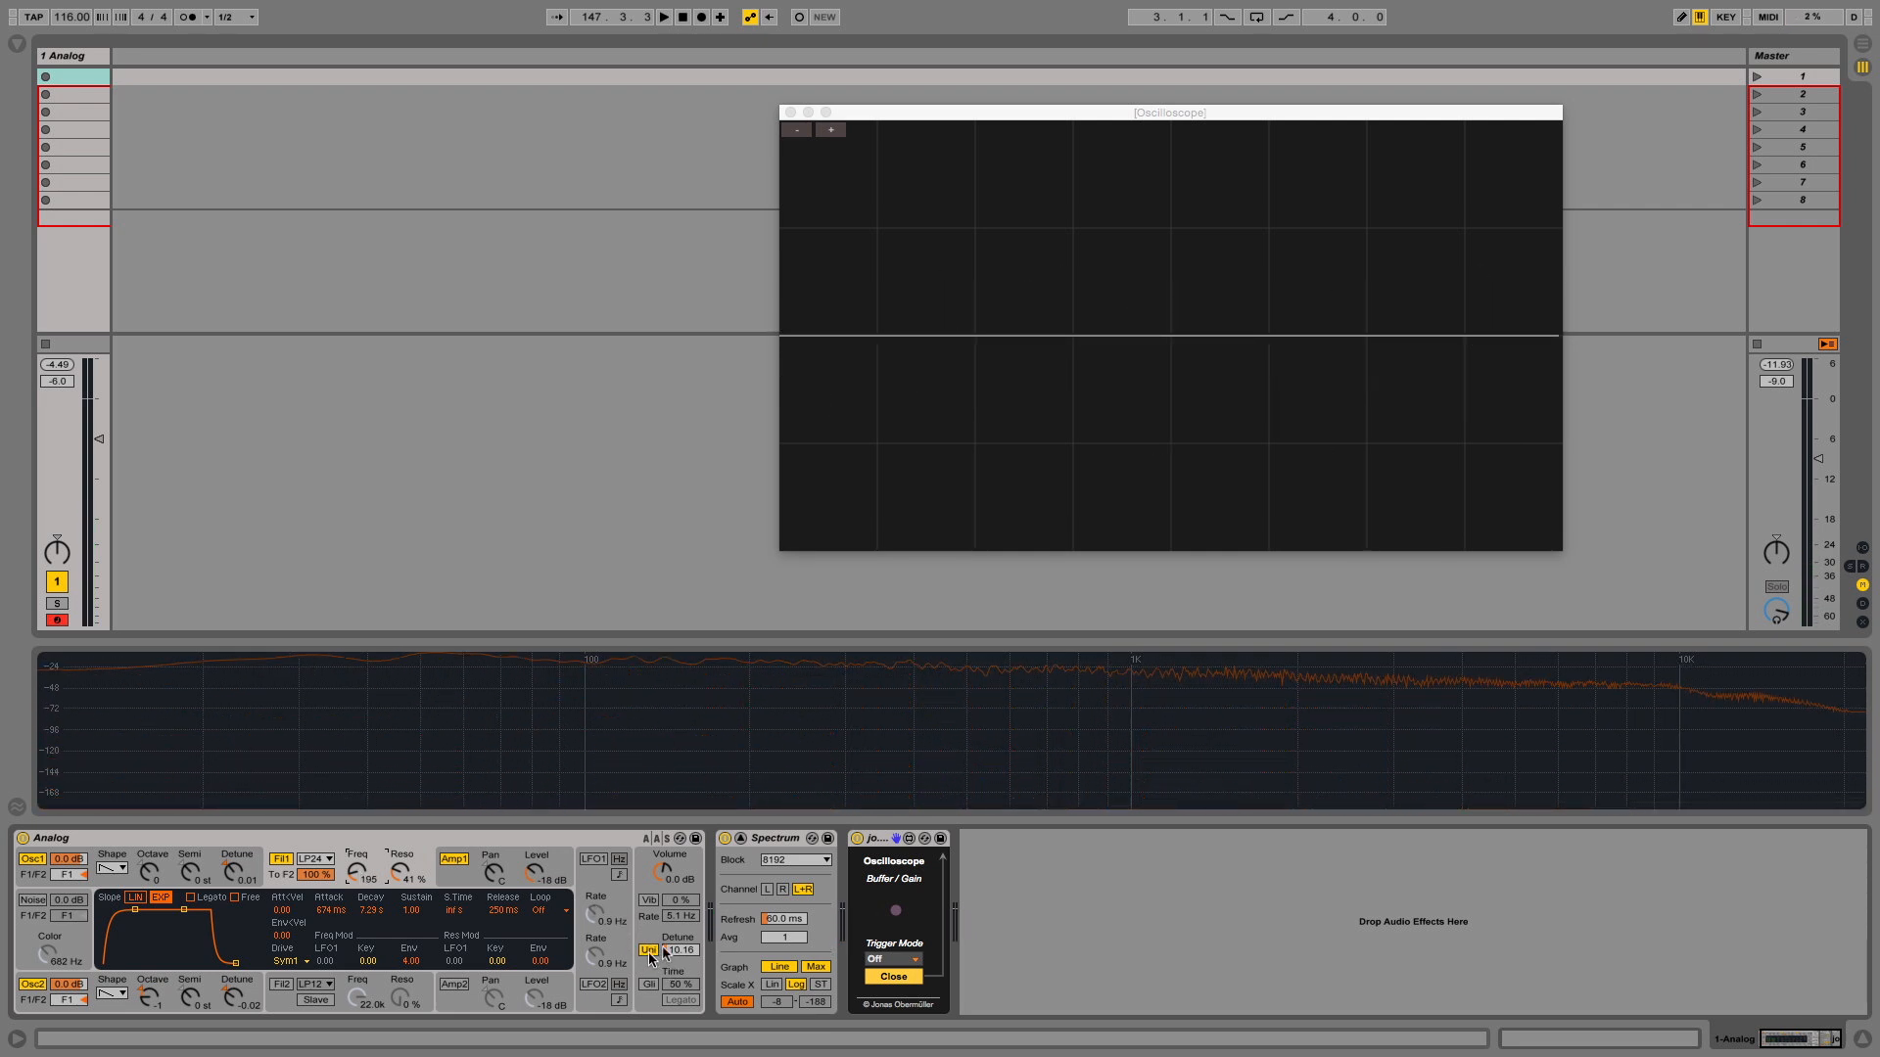
Step: Reset the detune of both oscillators to 0.00 and switch unison off to hear the plain sound
left_click(225, 875)
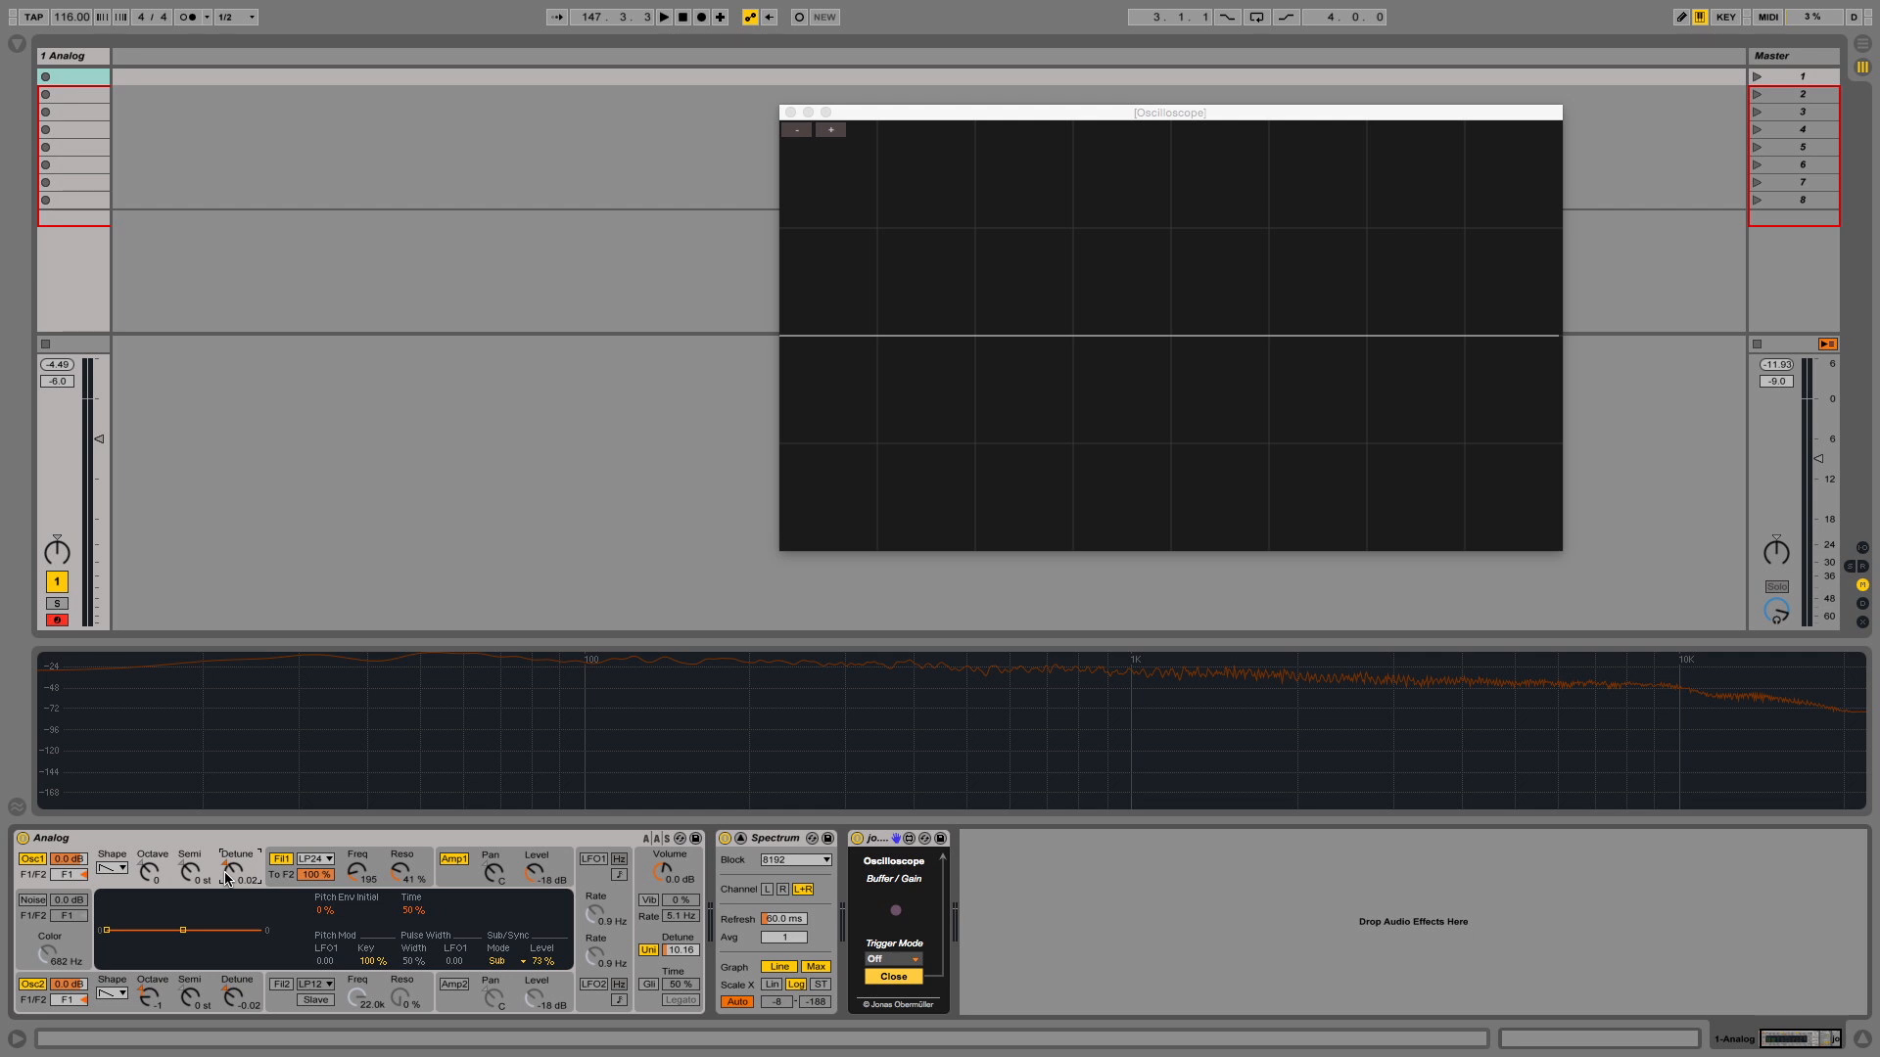
key("BackSpace")
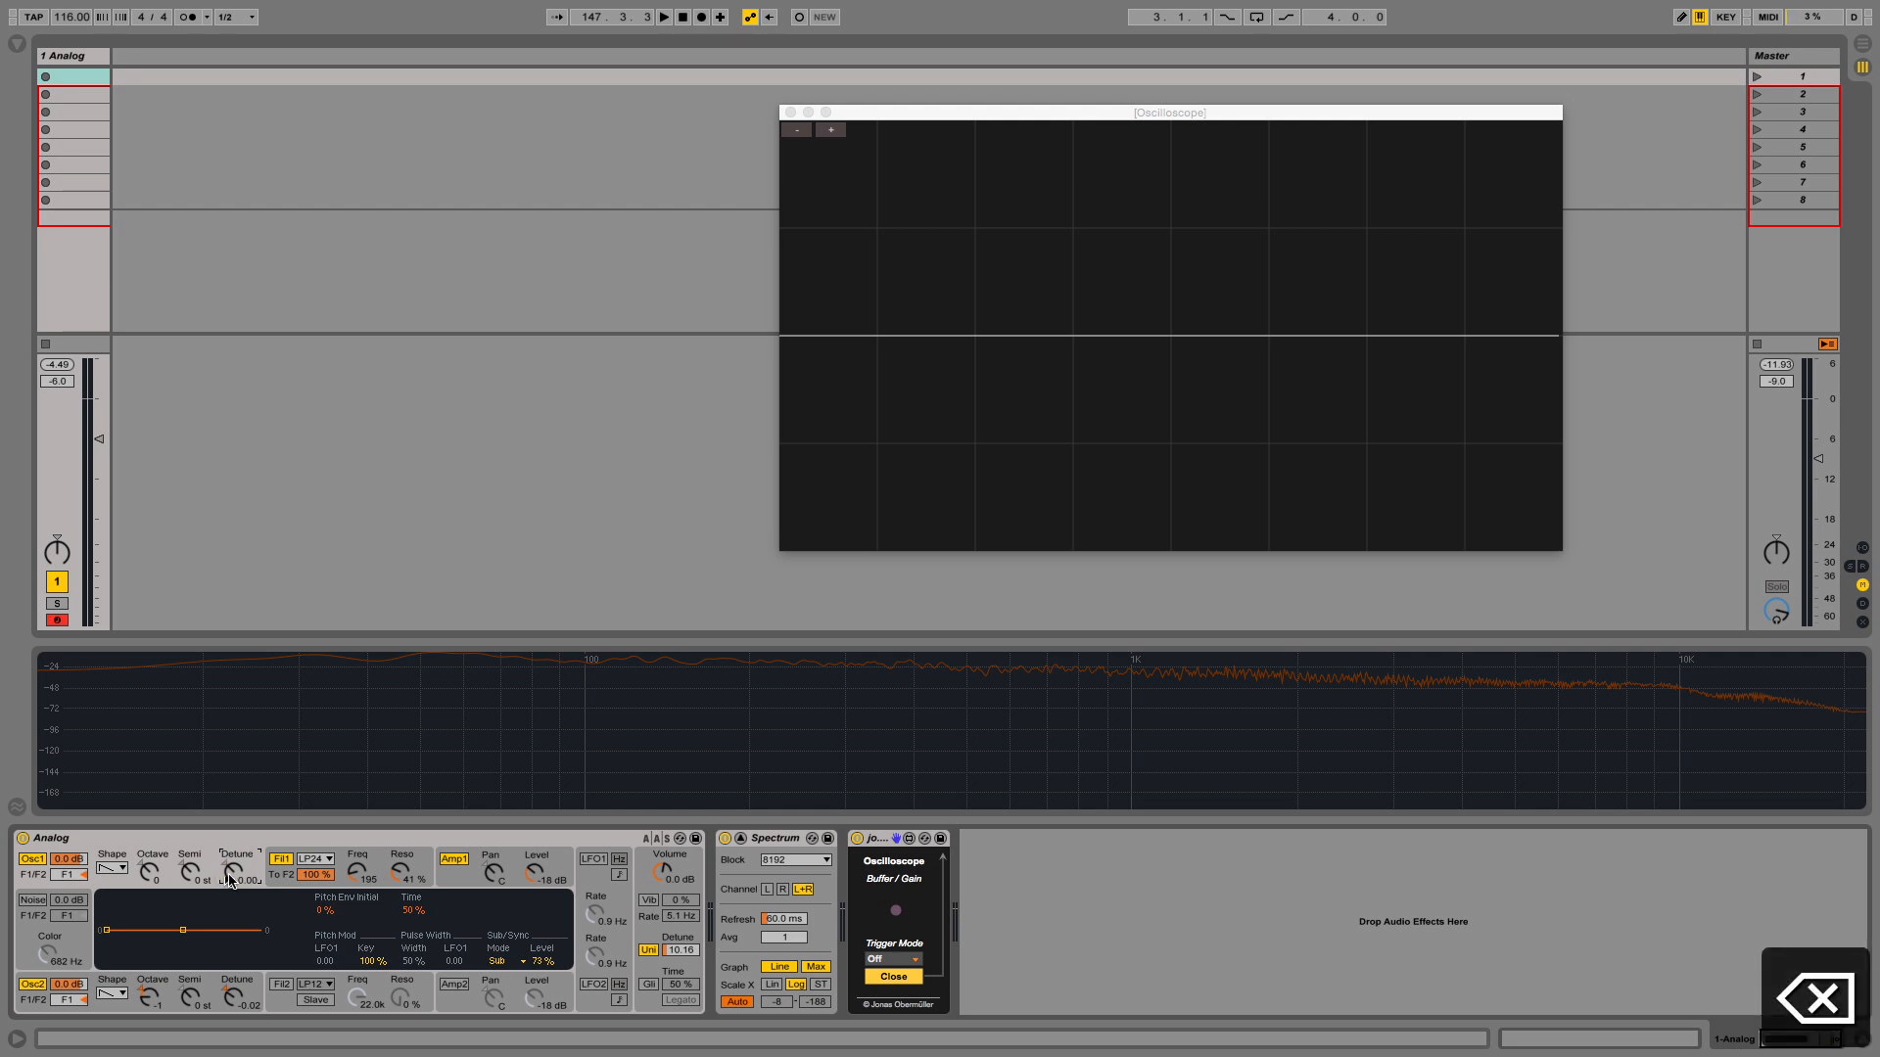
left_click(235, 999)
key("BackSpace")
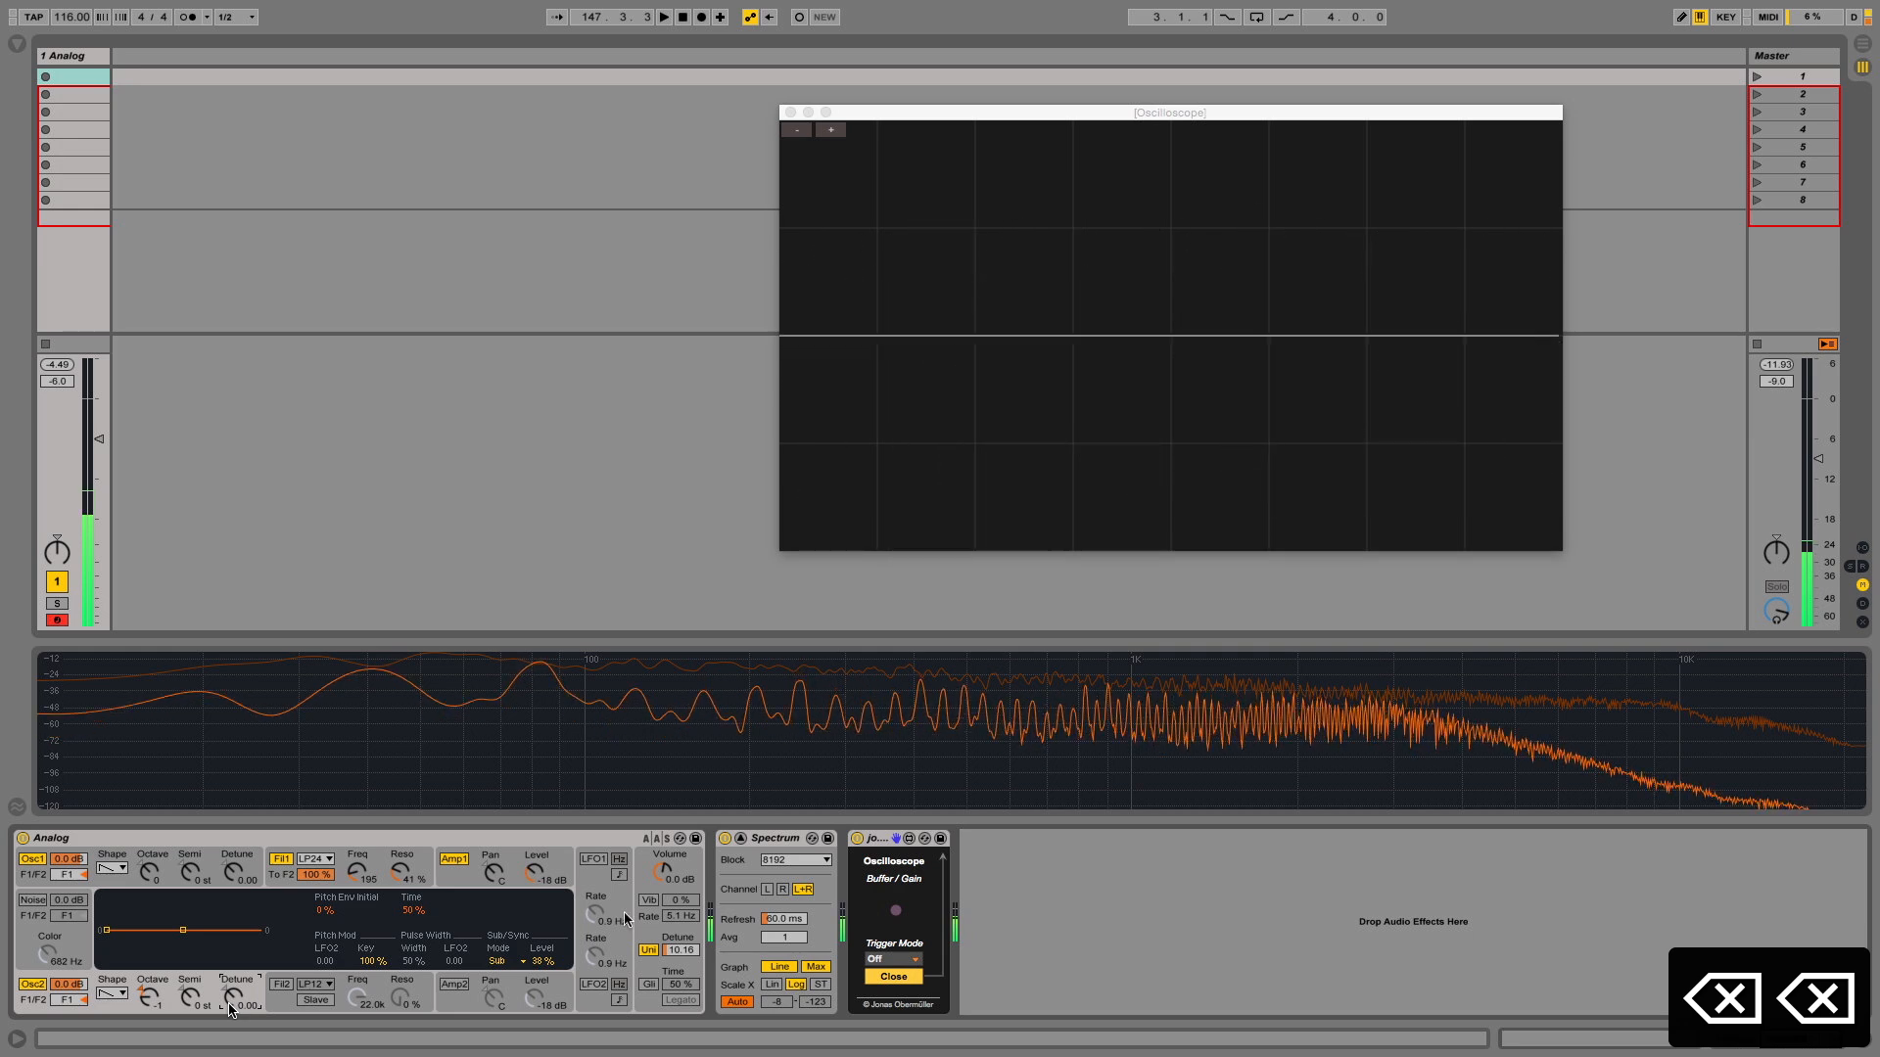
left_click(648, 948)
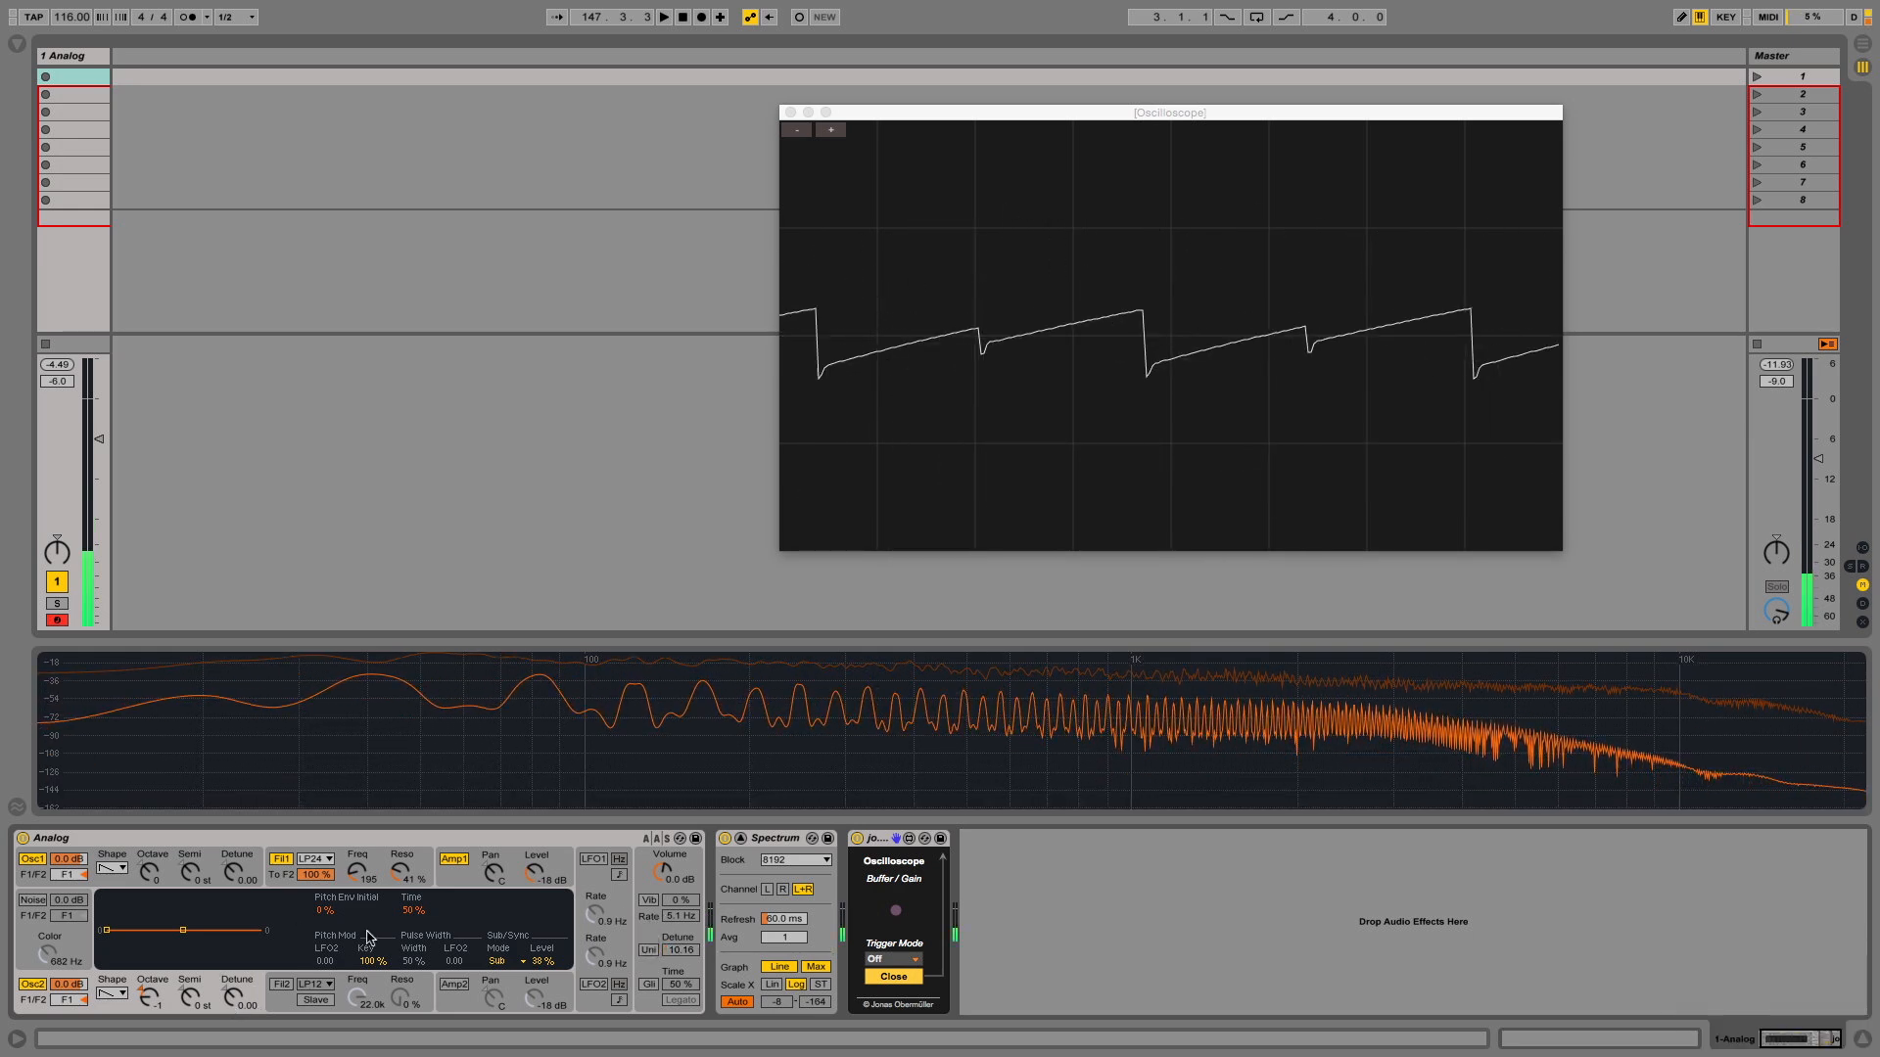
Step: Detune Osc1 to 0.05 and Osc2 to -0.04, and switch unison back on
left_click(231, 875)
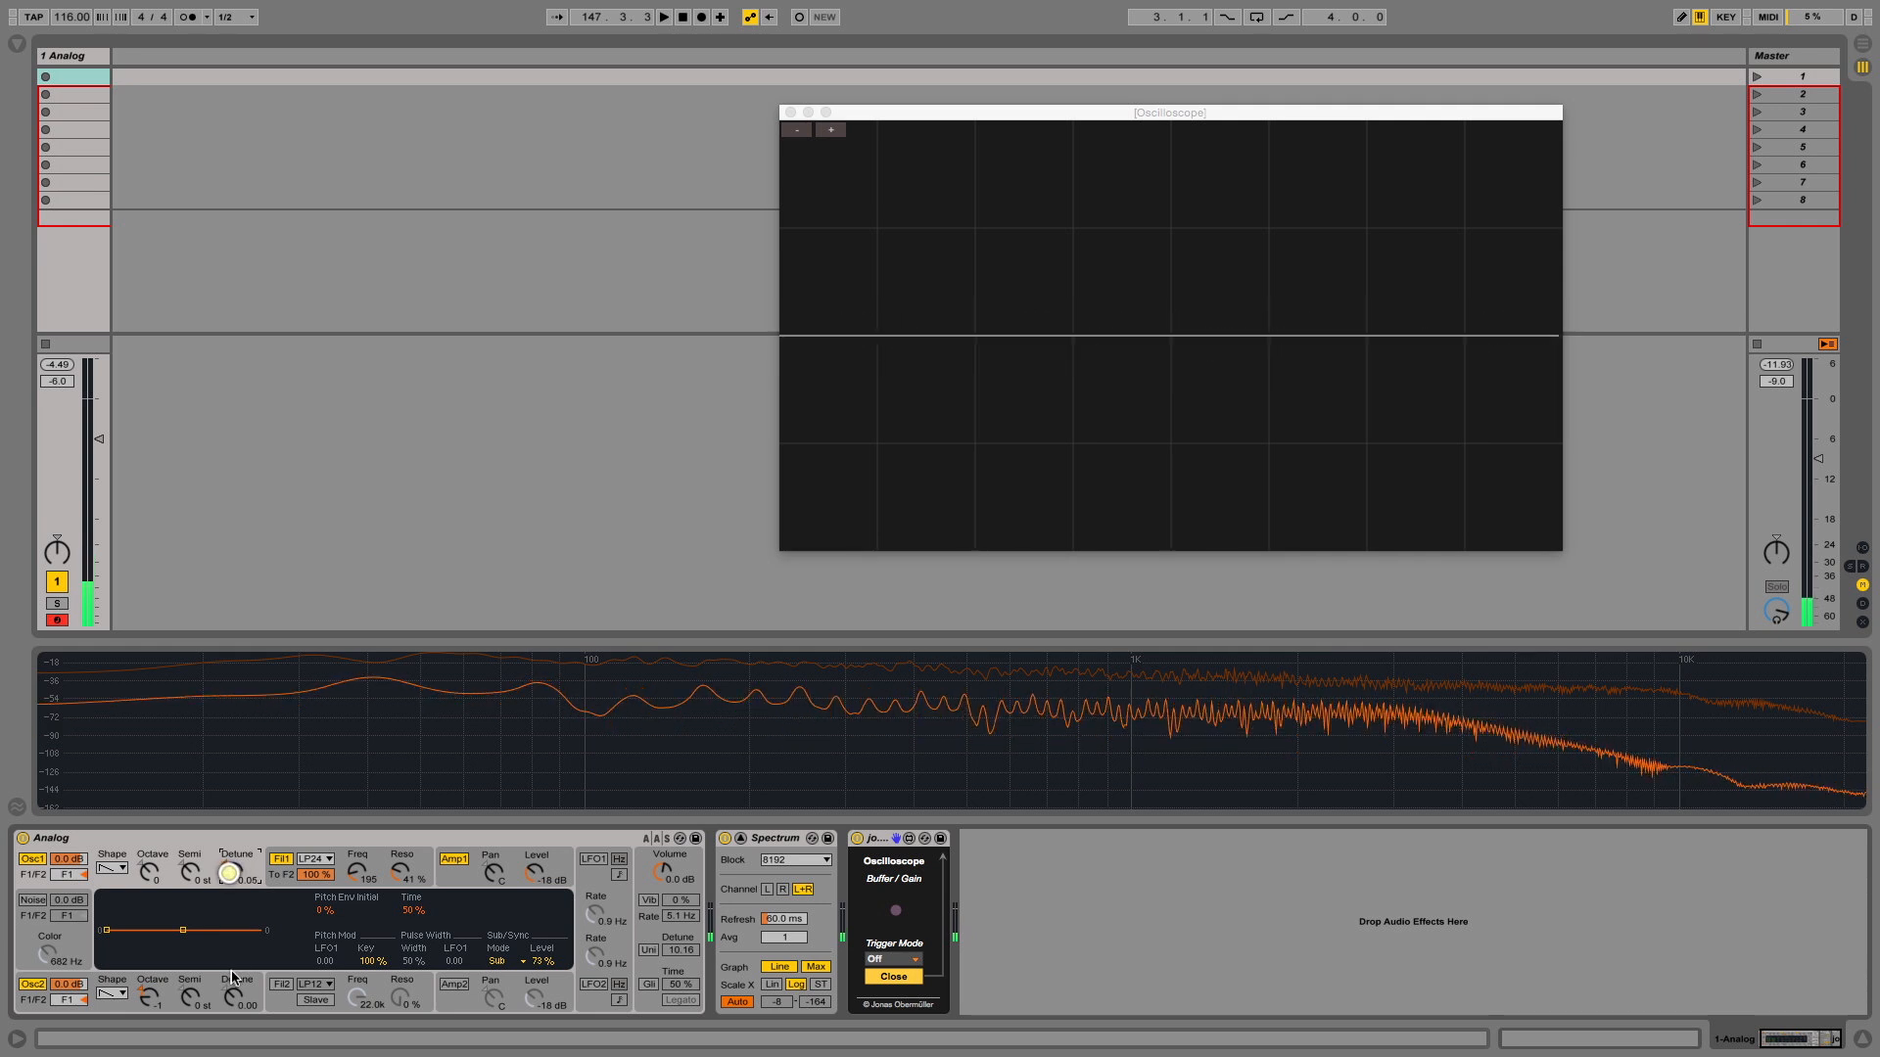
left_click_drag(234, 991, 234, 989)
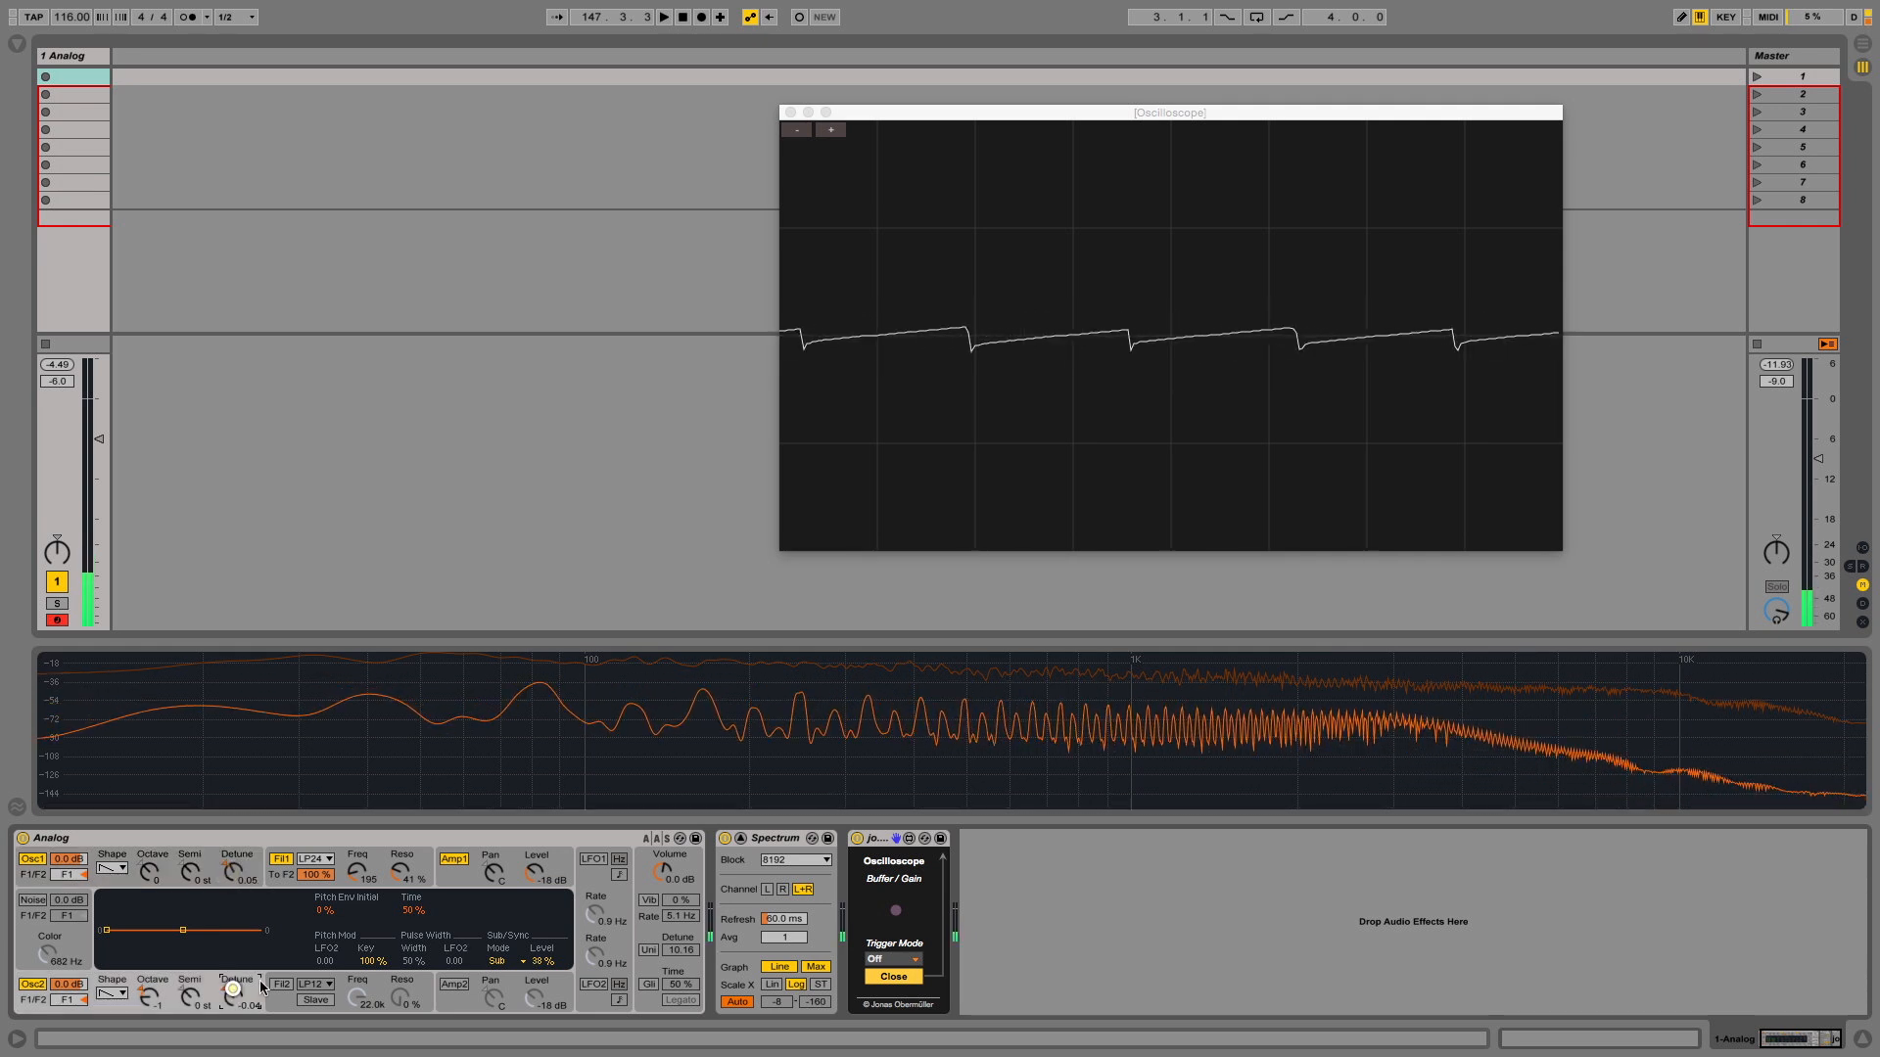
left_click(650, 949)
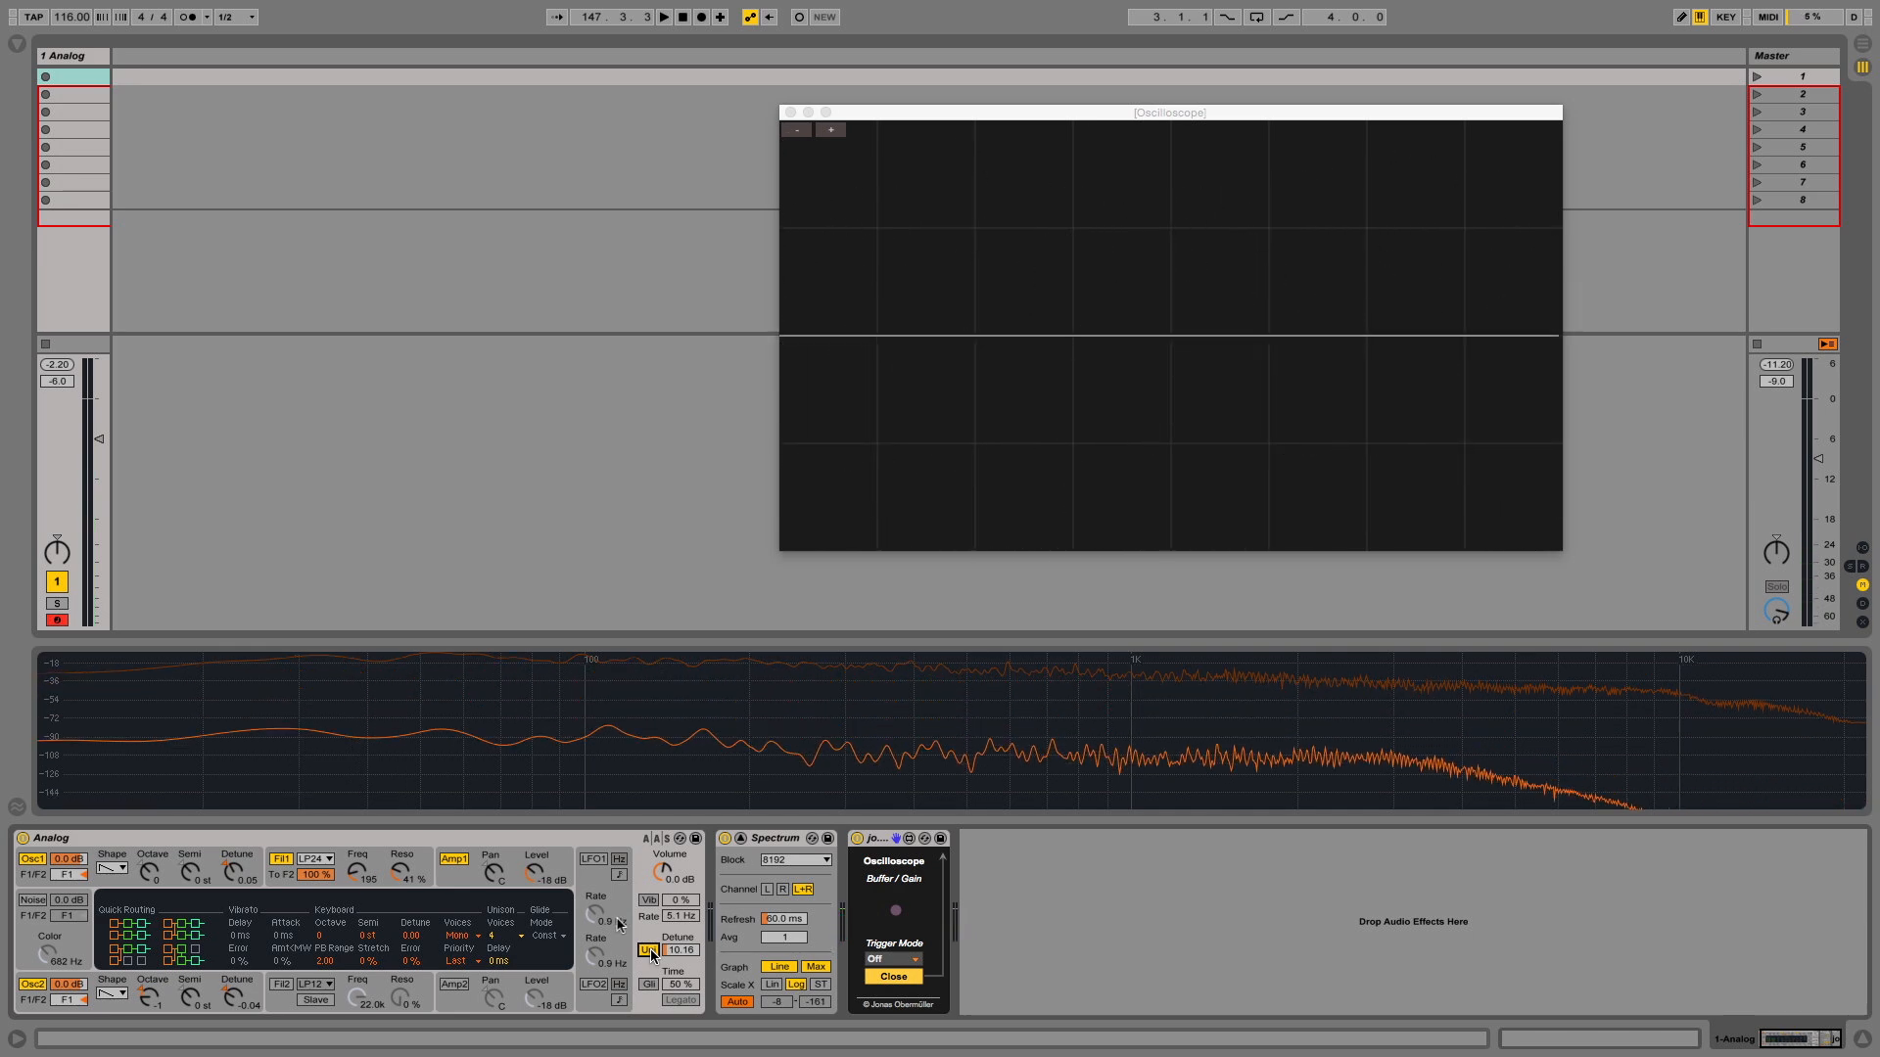
Step: Group the Analog device into an Instrument Rack and map the Fil1 cutoff frequency to Macro 1
left_click(371, 835)
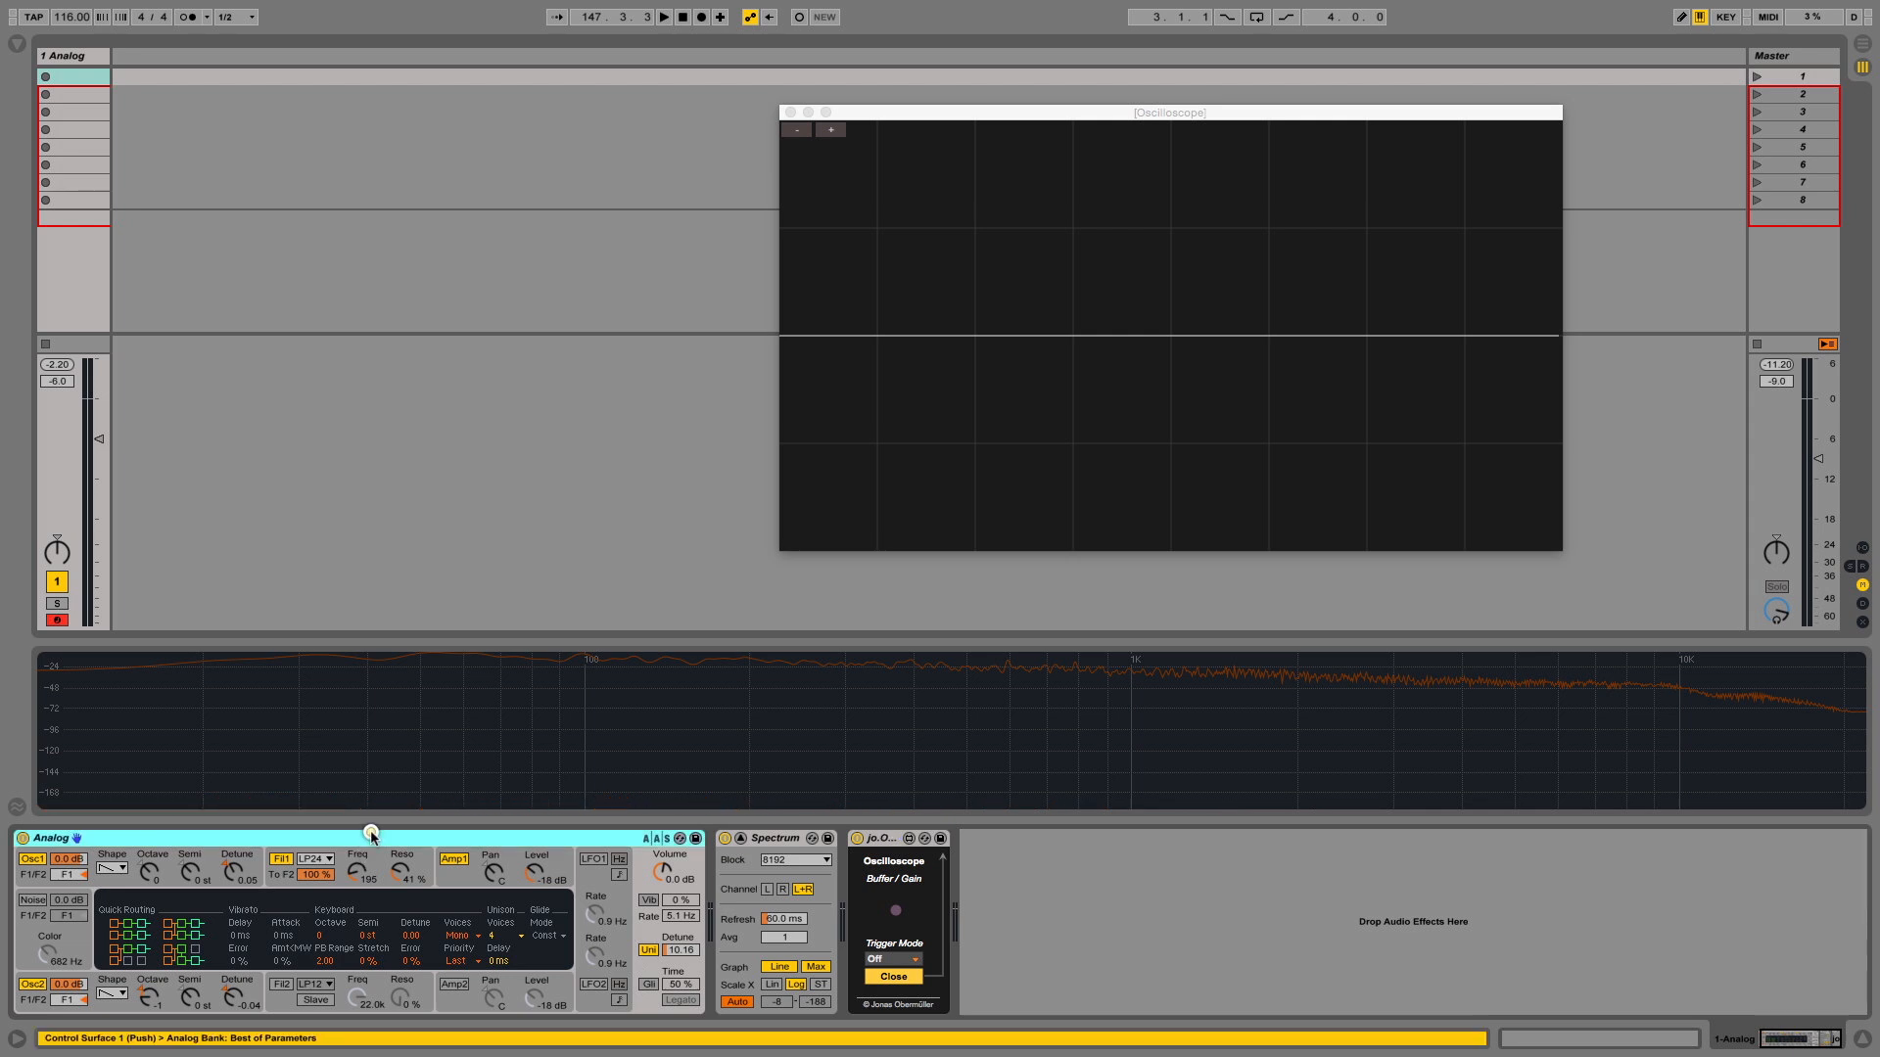
key("super+g")
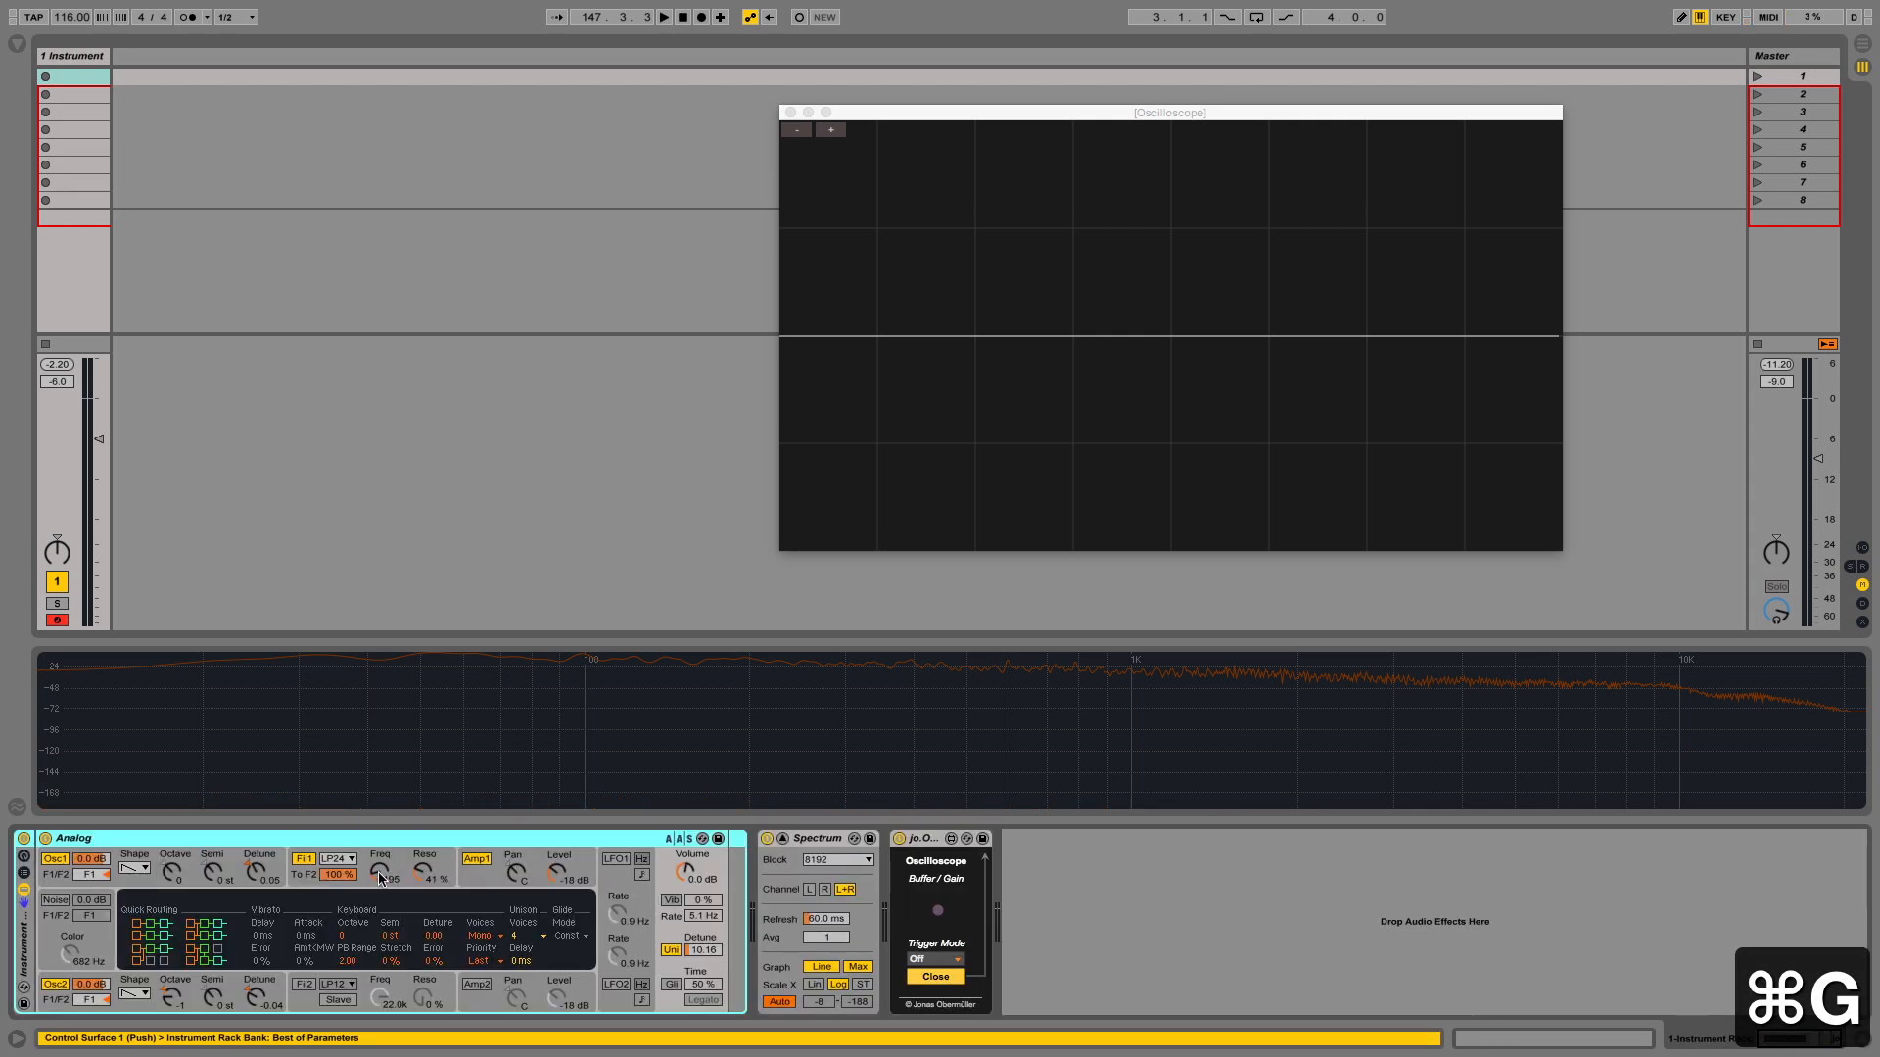
right_click(380, 878)
left_click(436, 763)
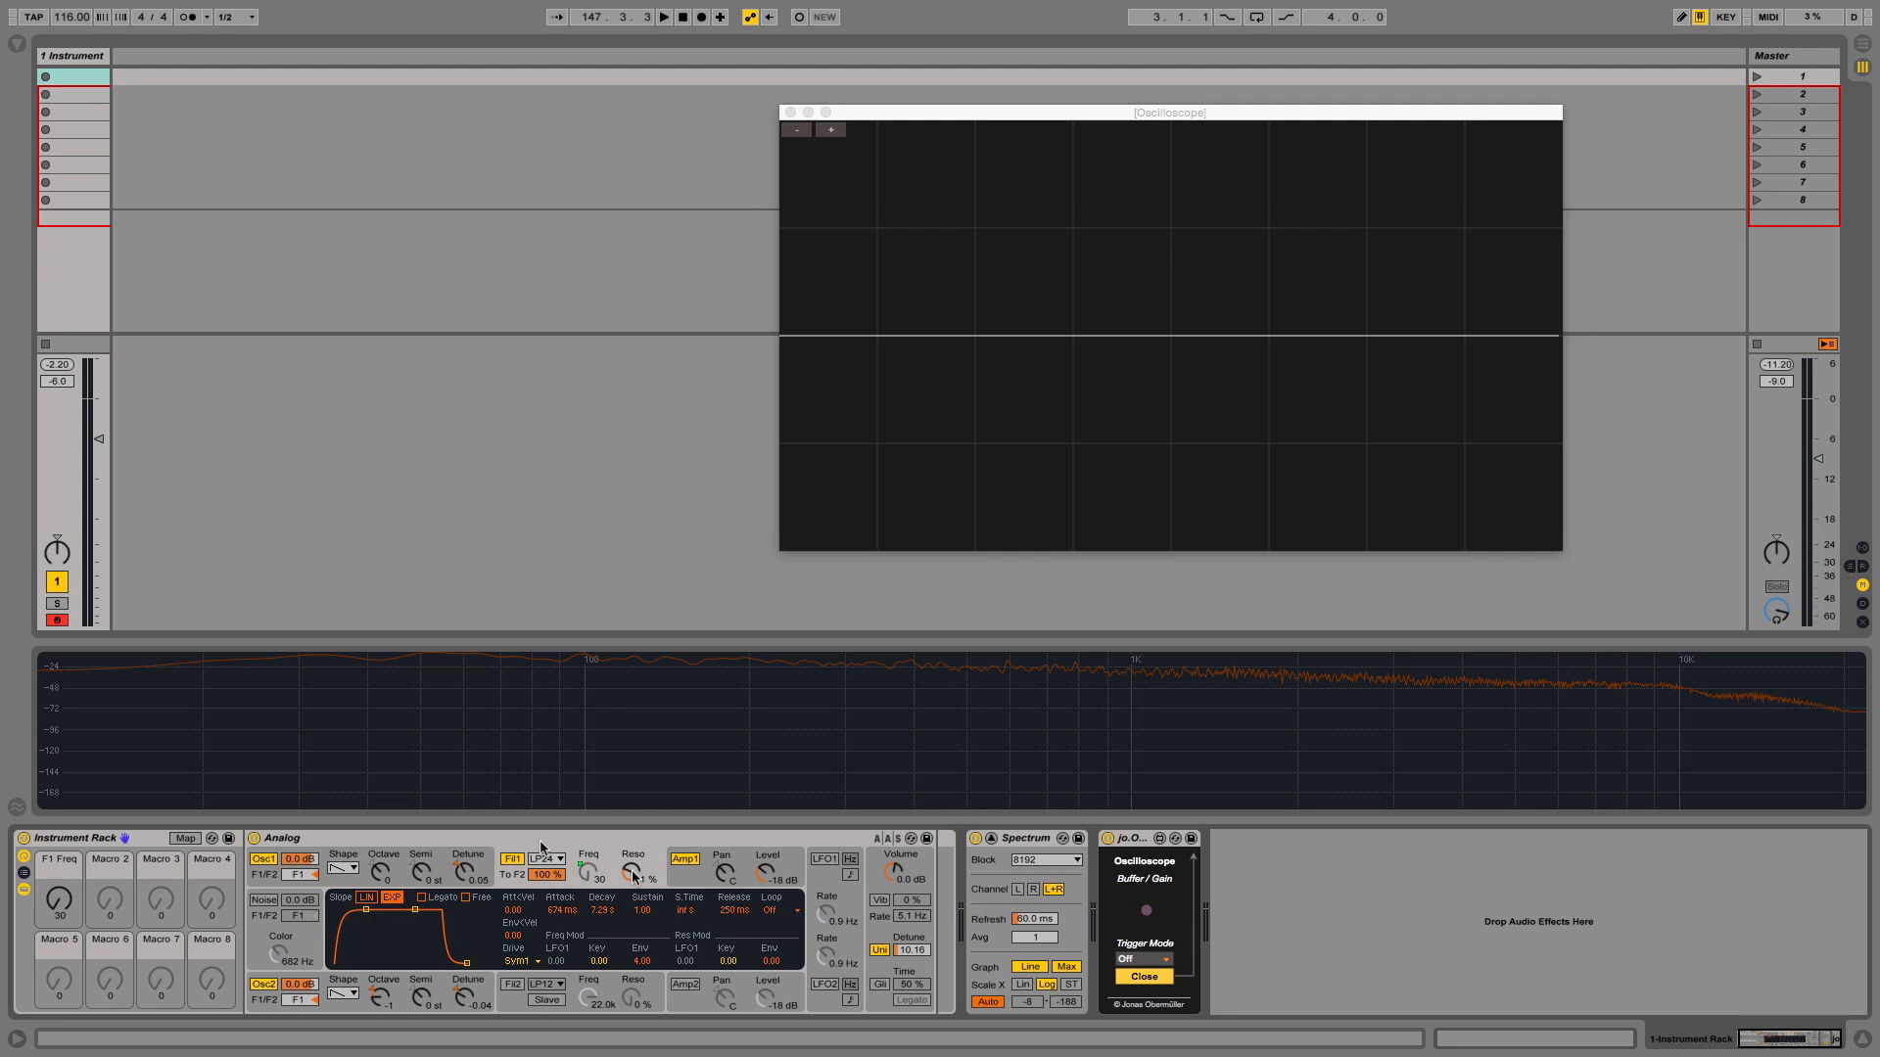
Step: Map the Fil1 resonance to Macro 2 and raise the F1 Freq macro to 1.6 kHz
right_click(633, 874)
left_click(698, 774)
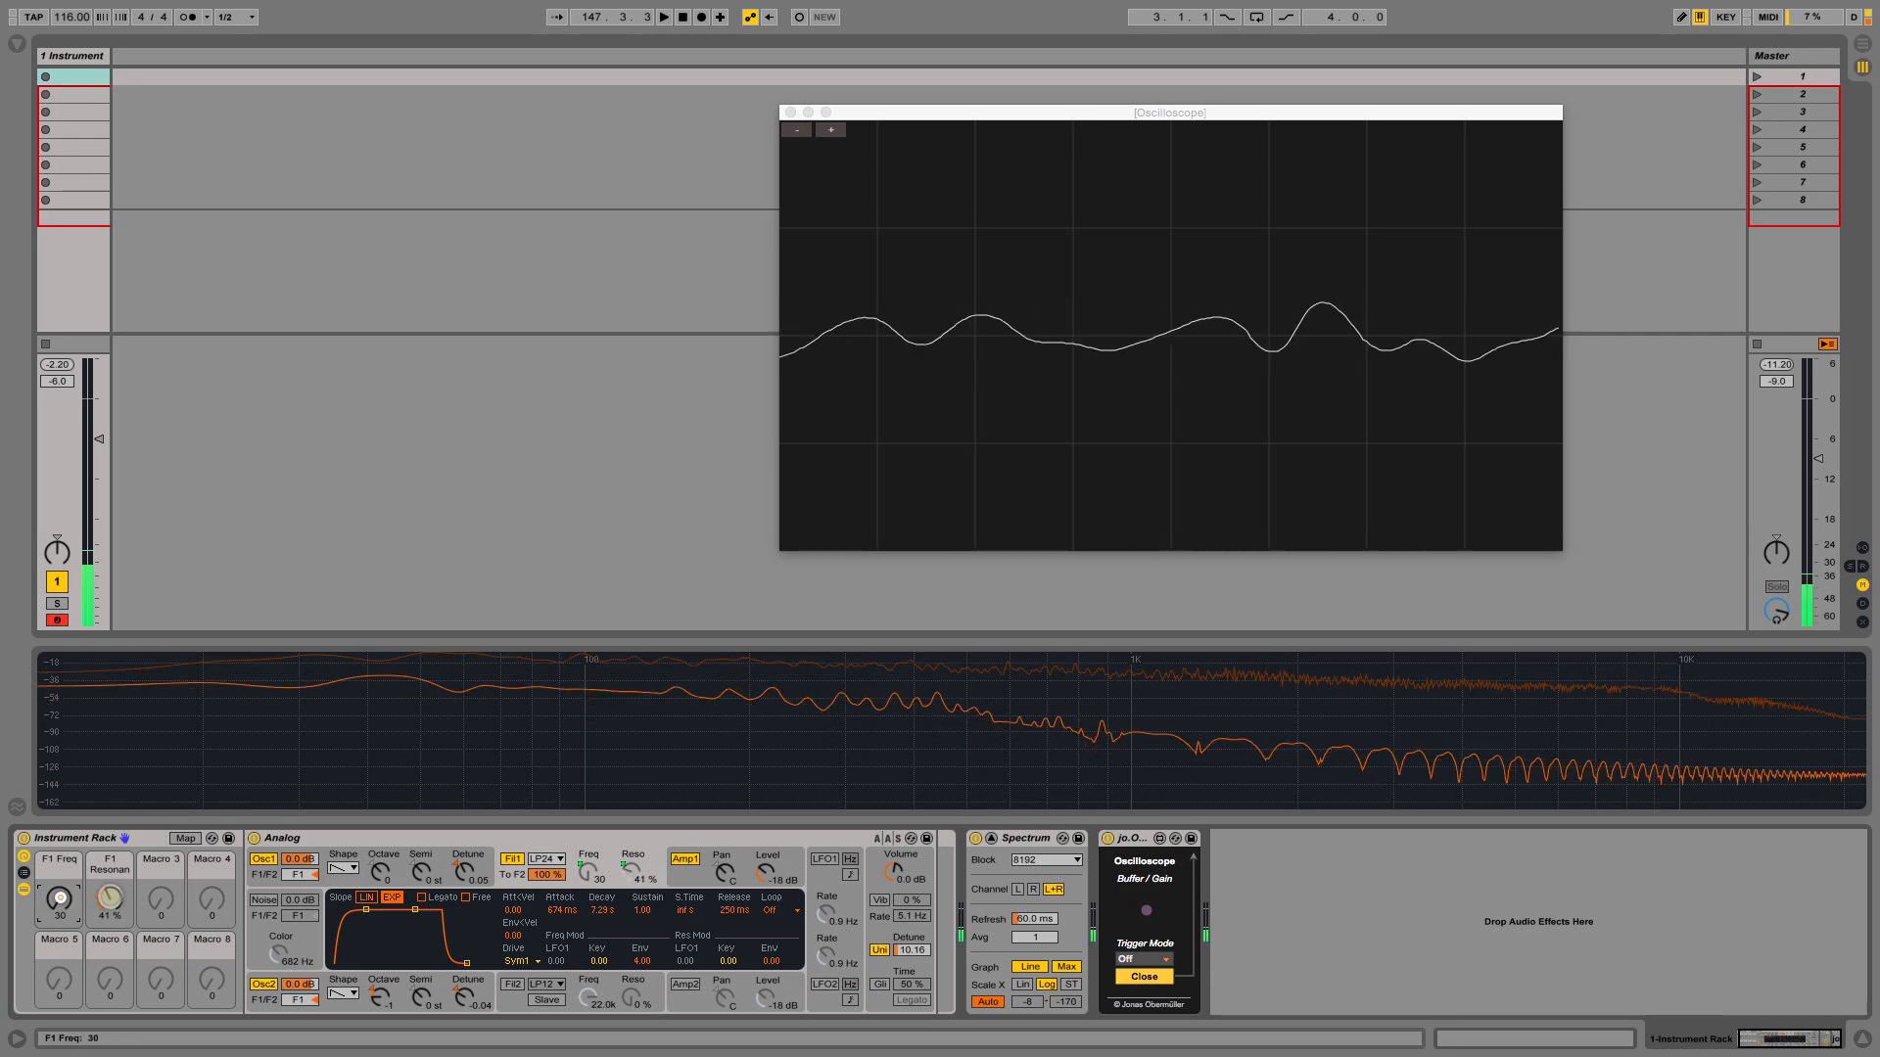
left_click_drag(61, 897, 61, 862)
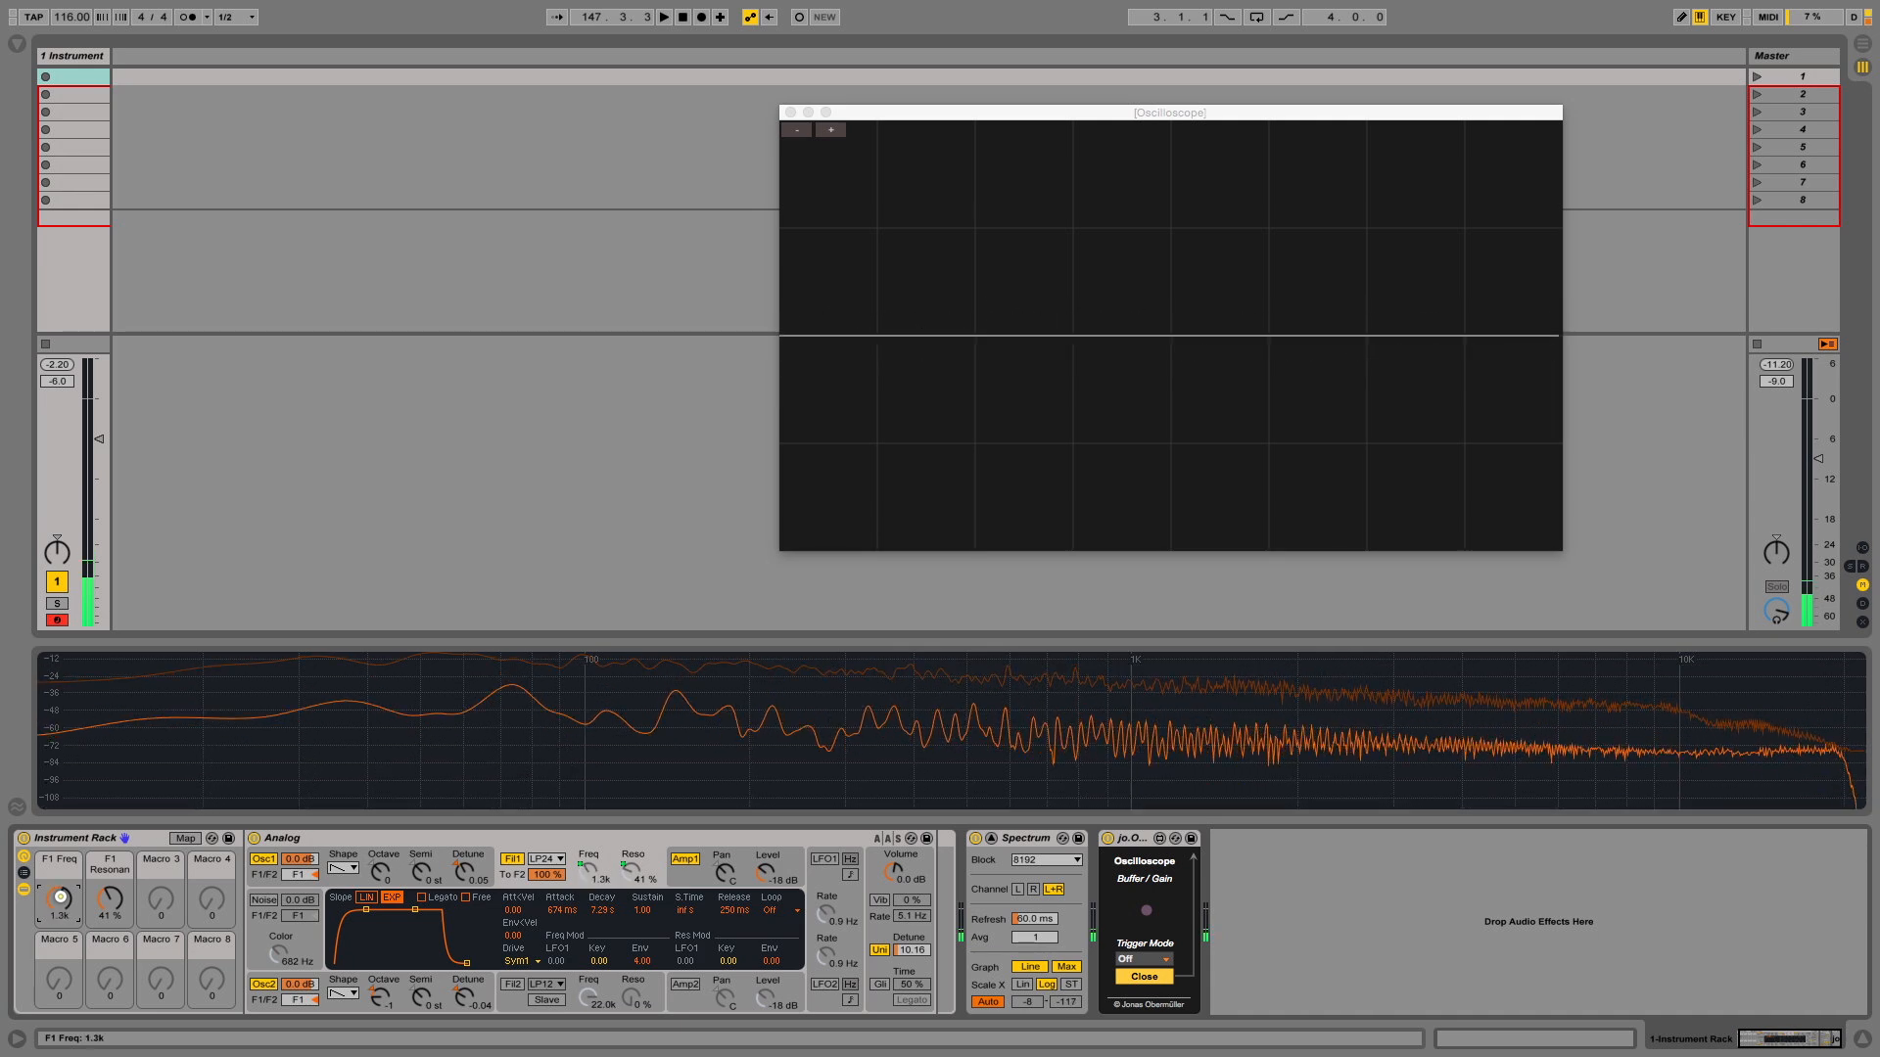
left_click_drag(61, 899, 59, 887)
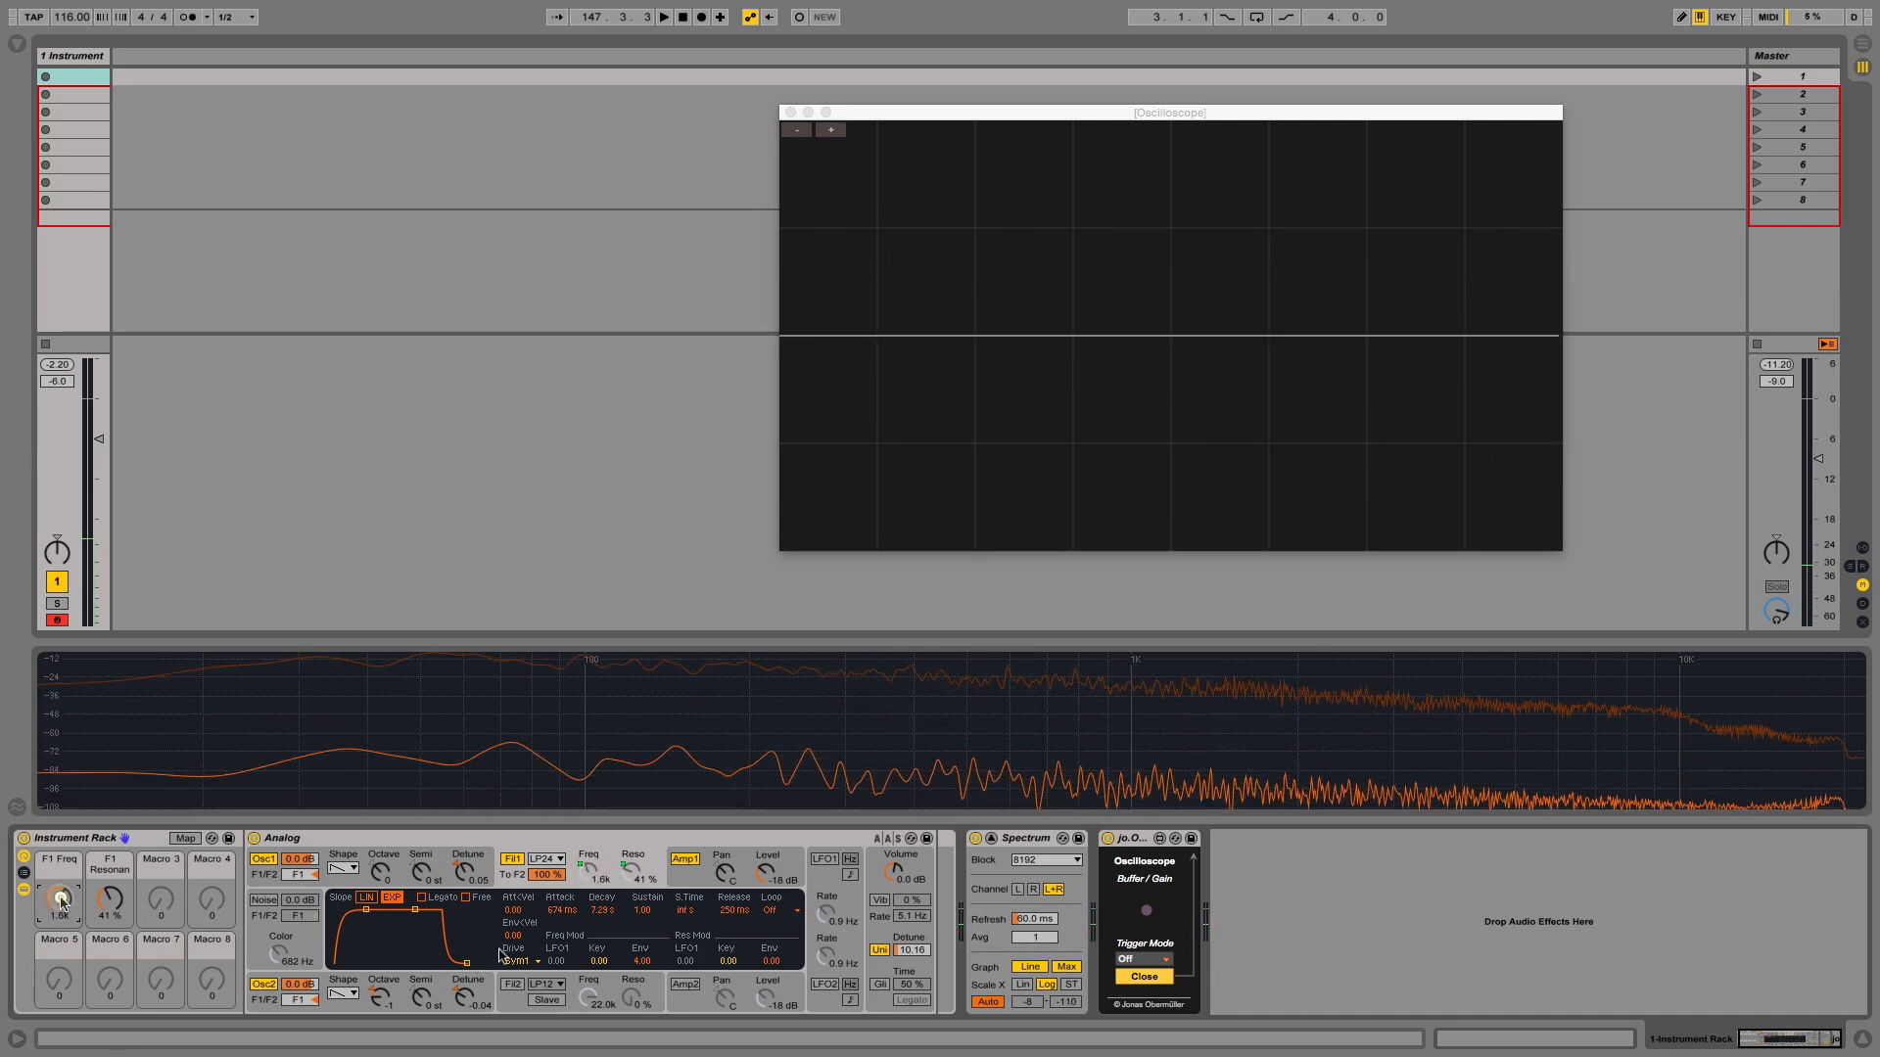
Step: Map the filter envelope attack to Macro 3, set it to 581 ms, and lower the F1 Freq macro to 152 Hz
right_click(560, 908)
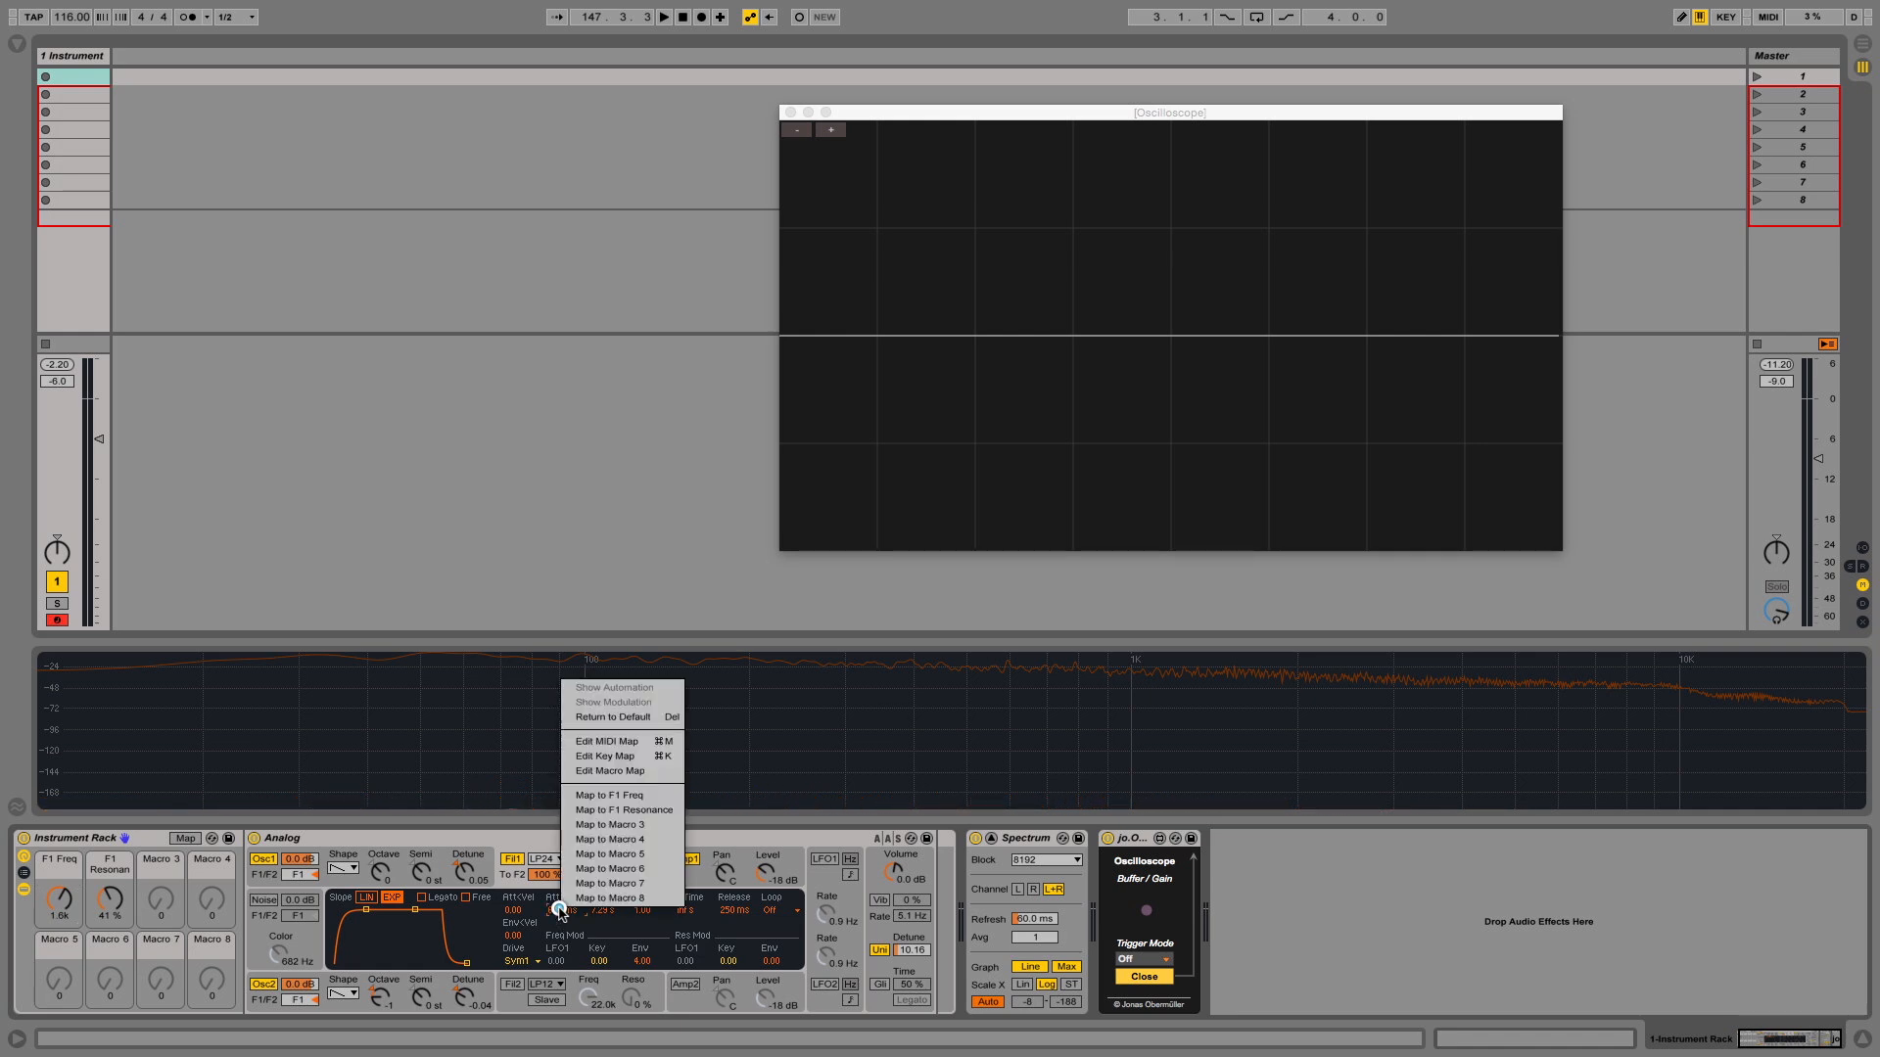
left_click(626, 826)
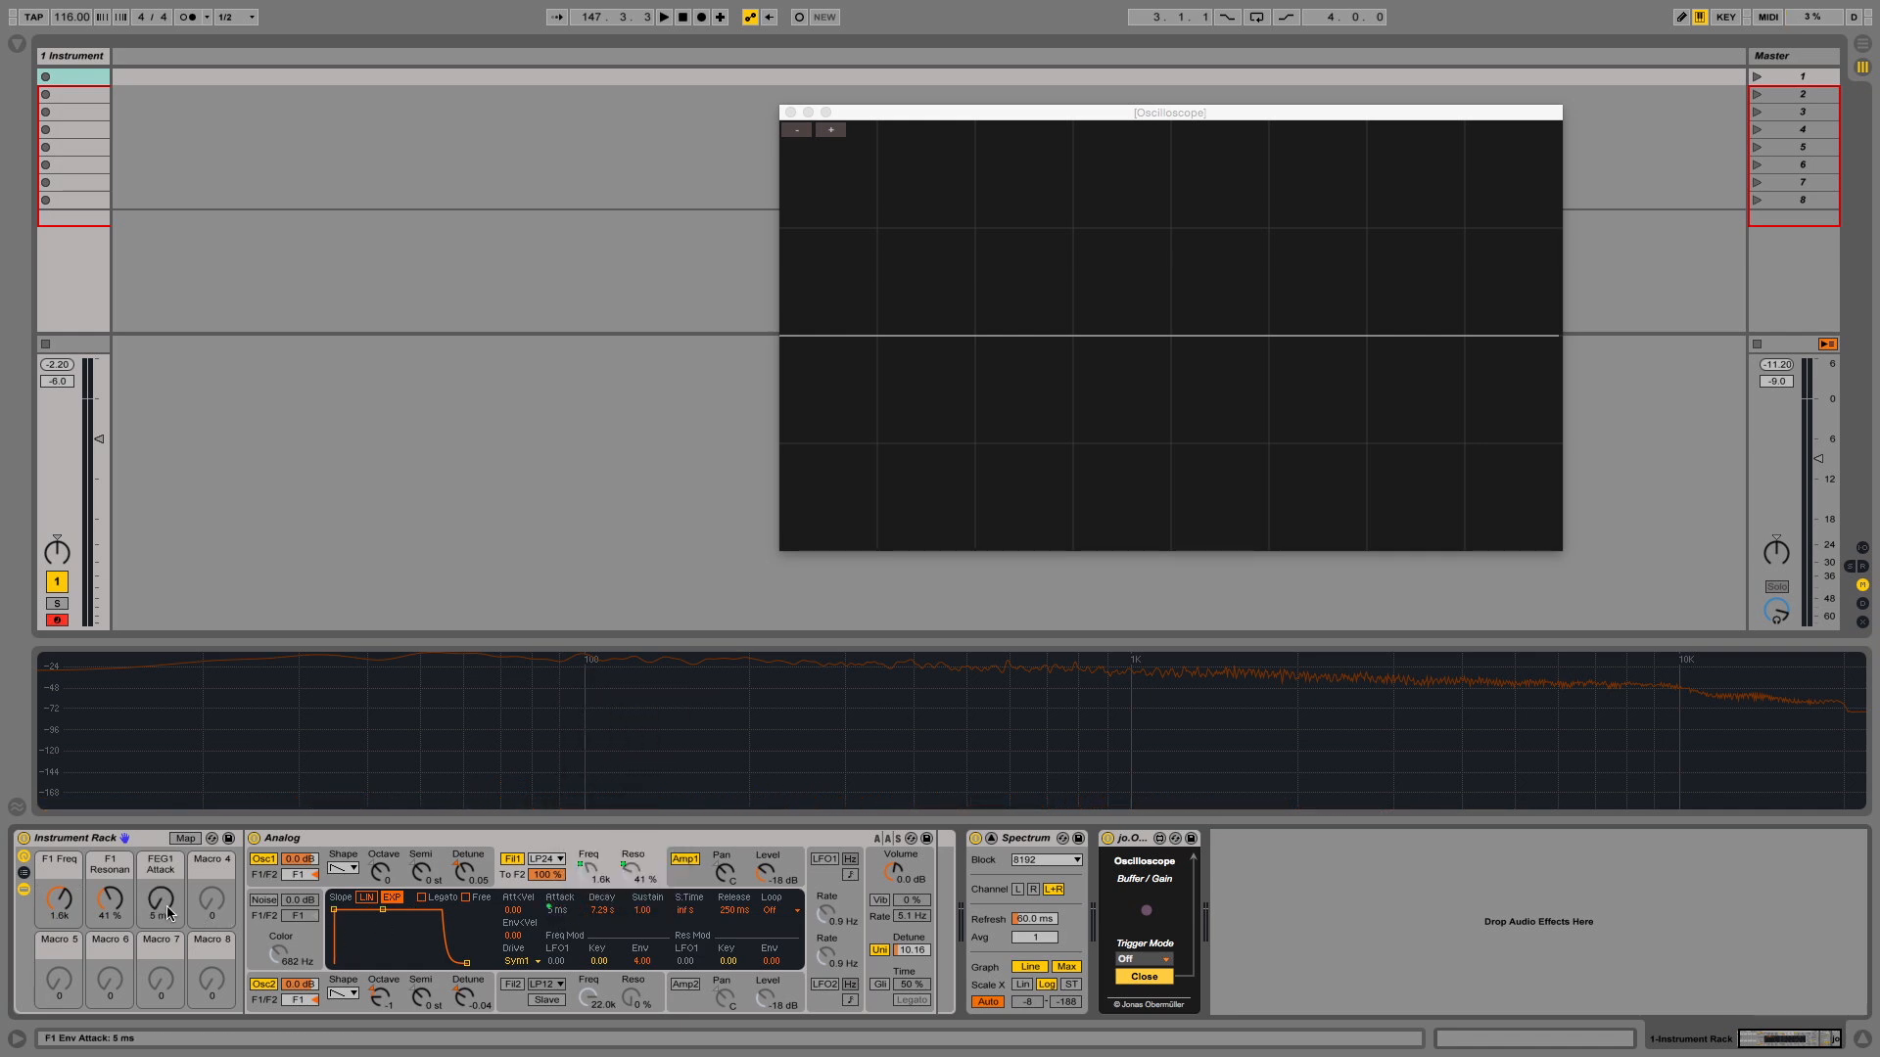
left_click_drag(159, 903, 162, 909)
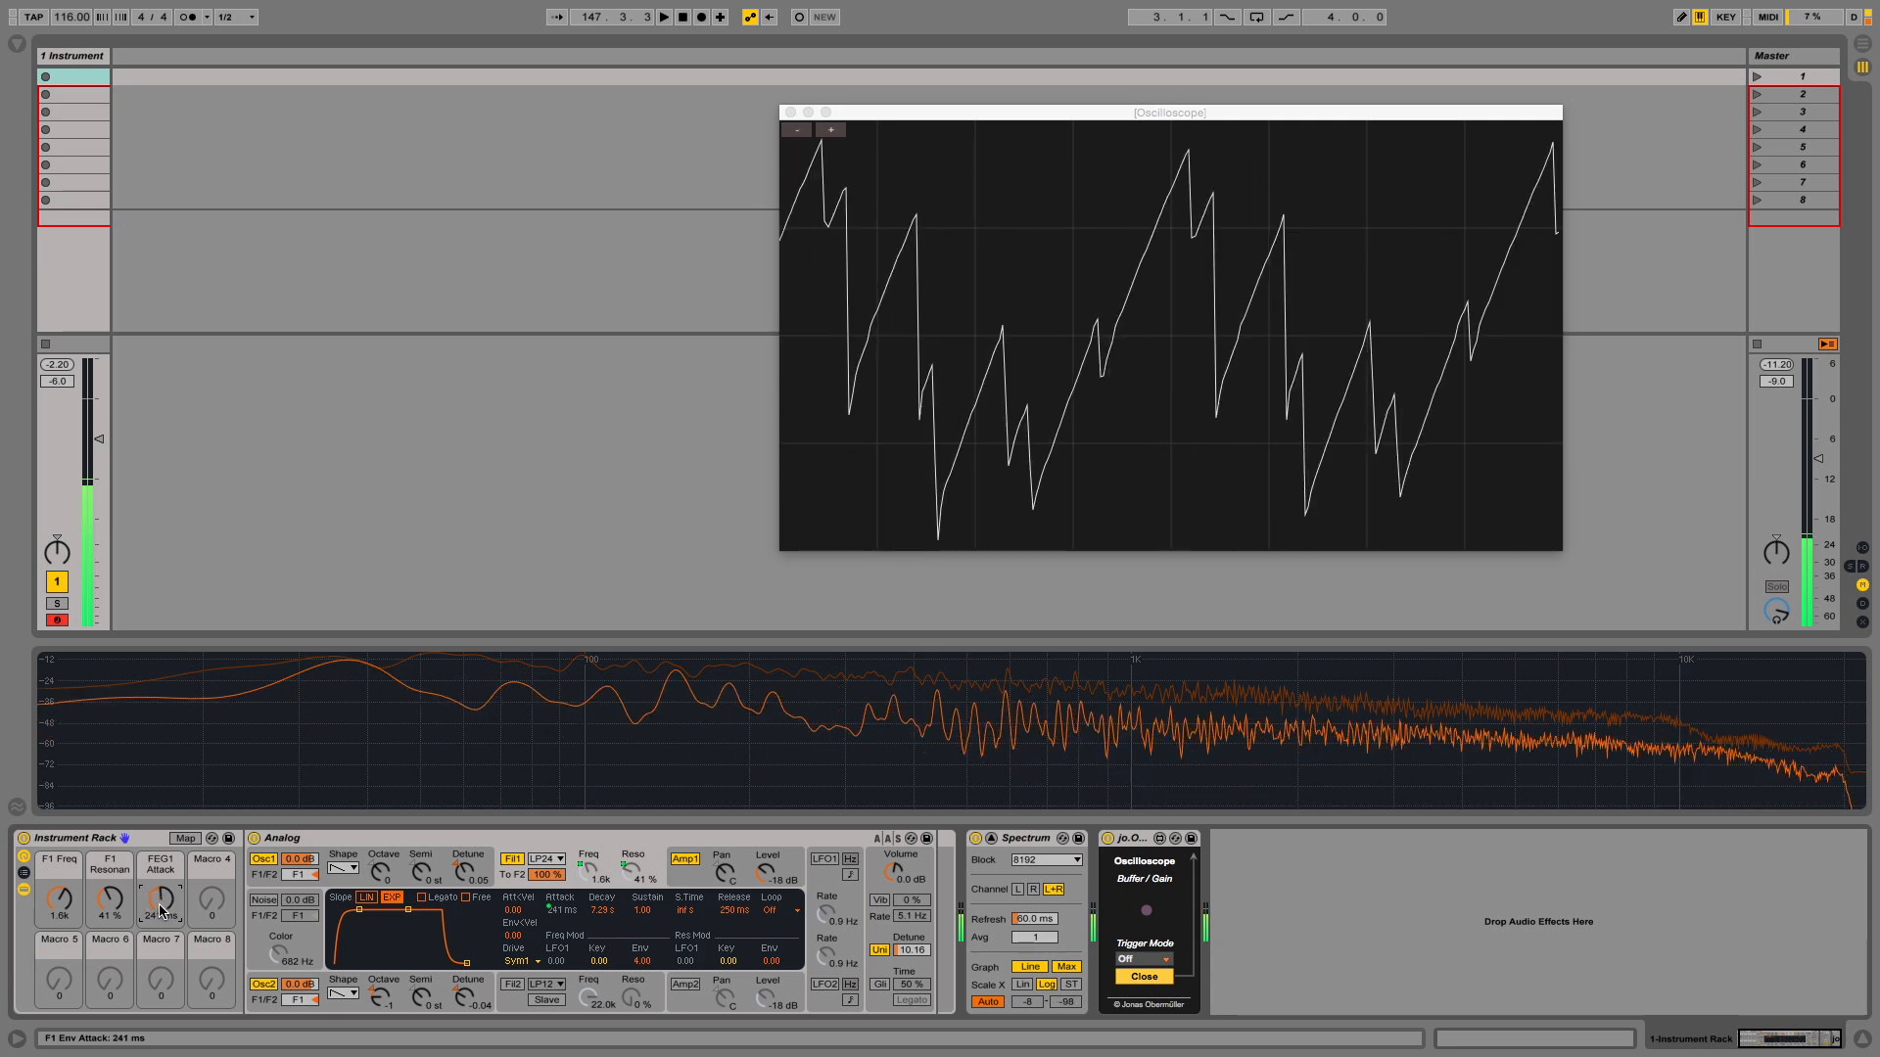
left_click_drag(161, 913, 142, 909)
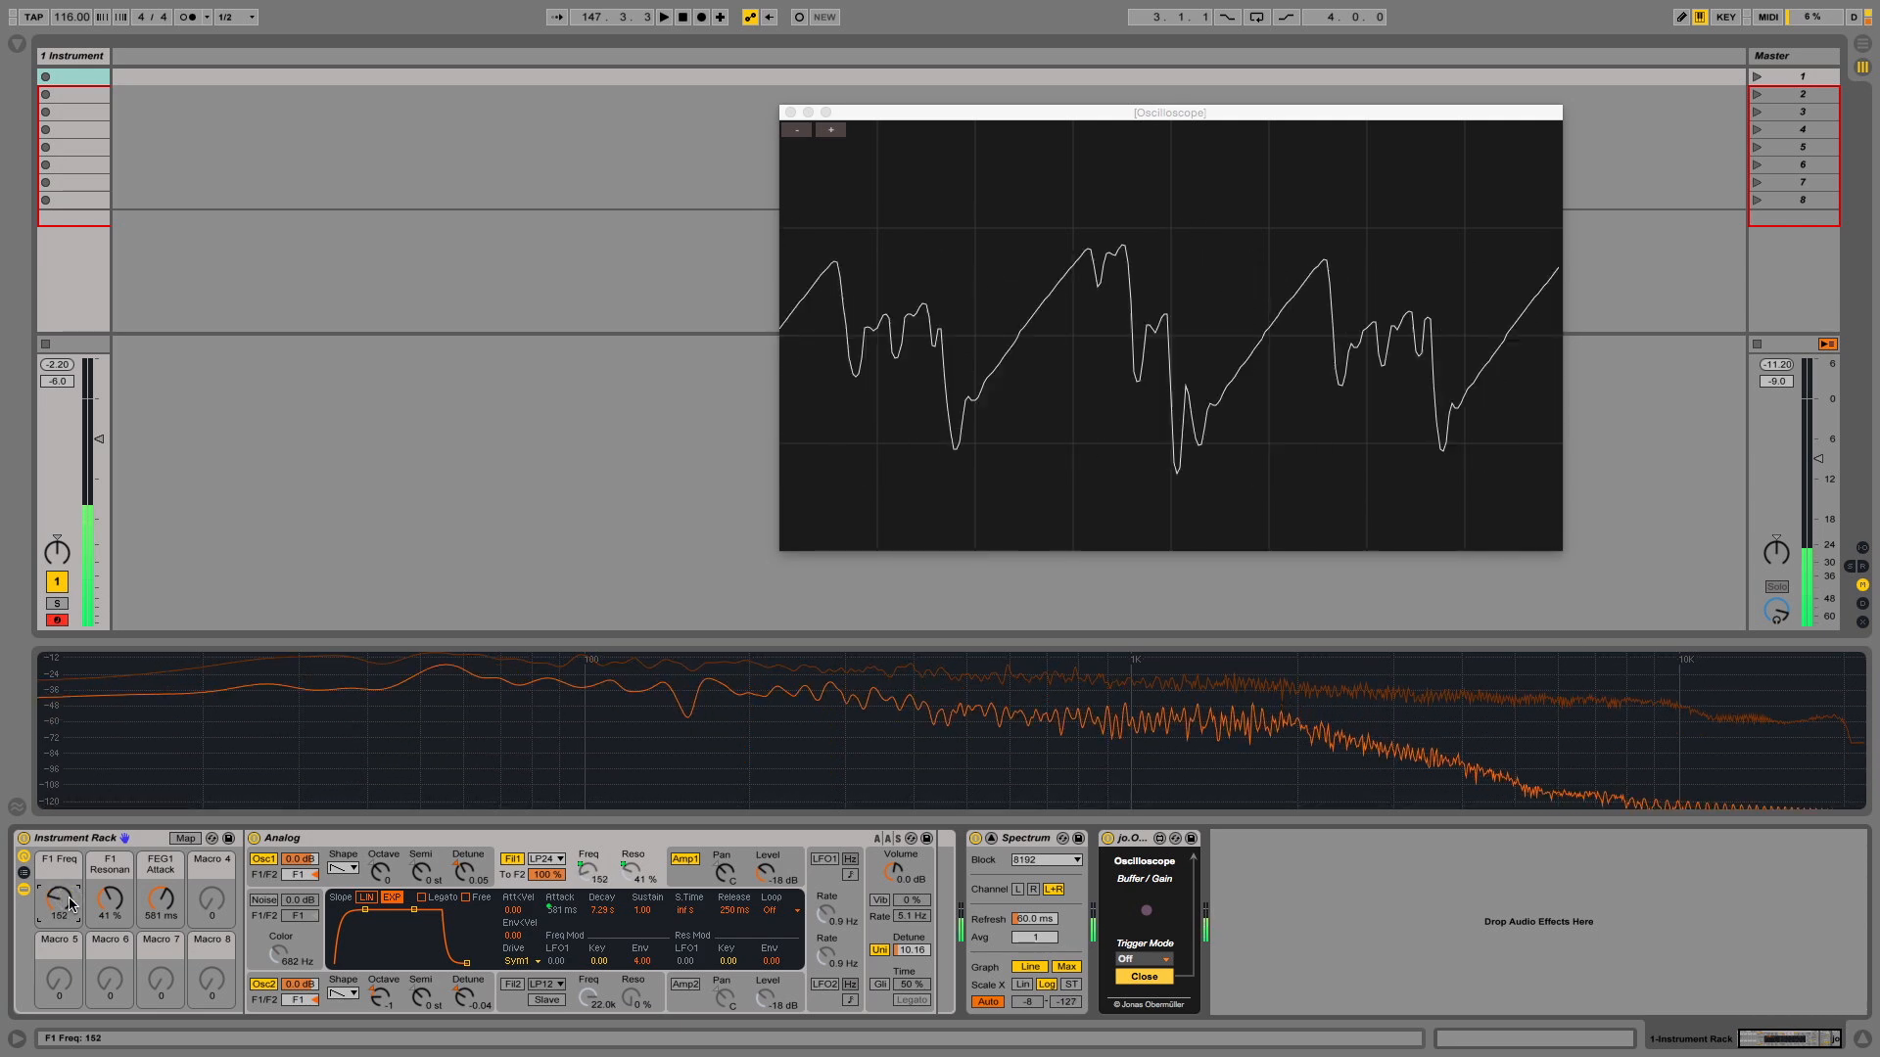
Step: Enable the noise generator at about -20 dB with its color at 7.3 kHz, and toggle it to compare the sound
left_click(268, 901)
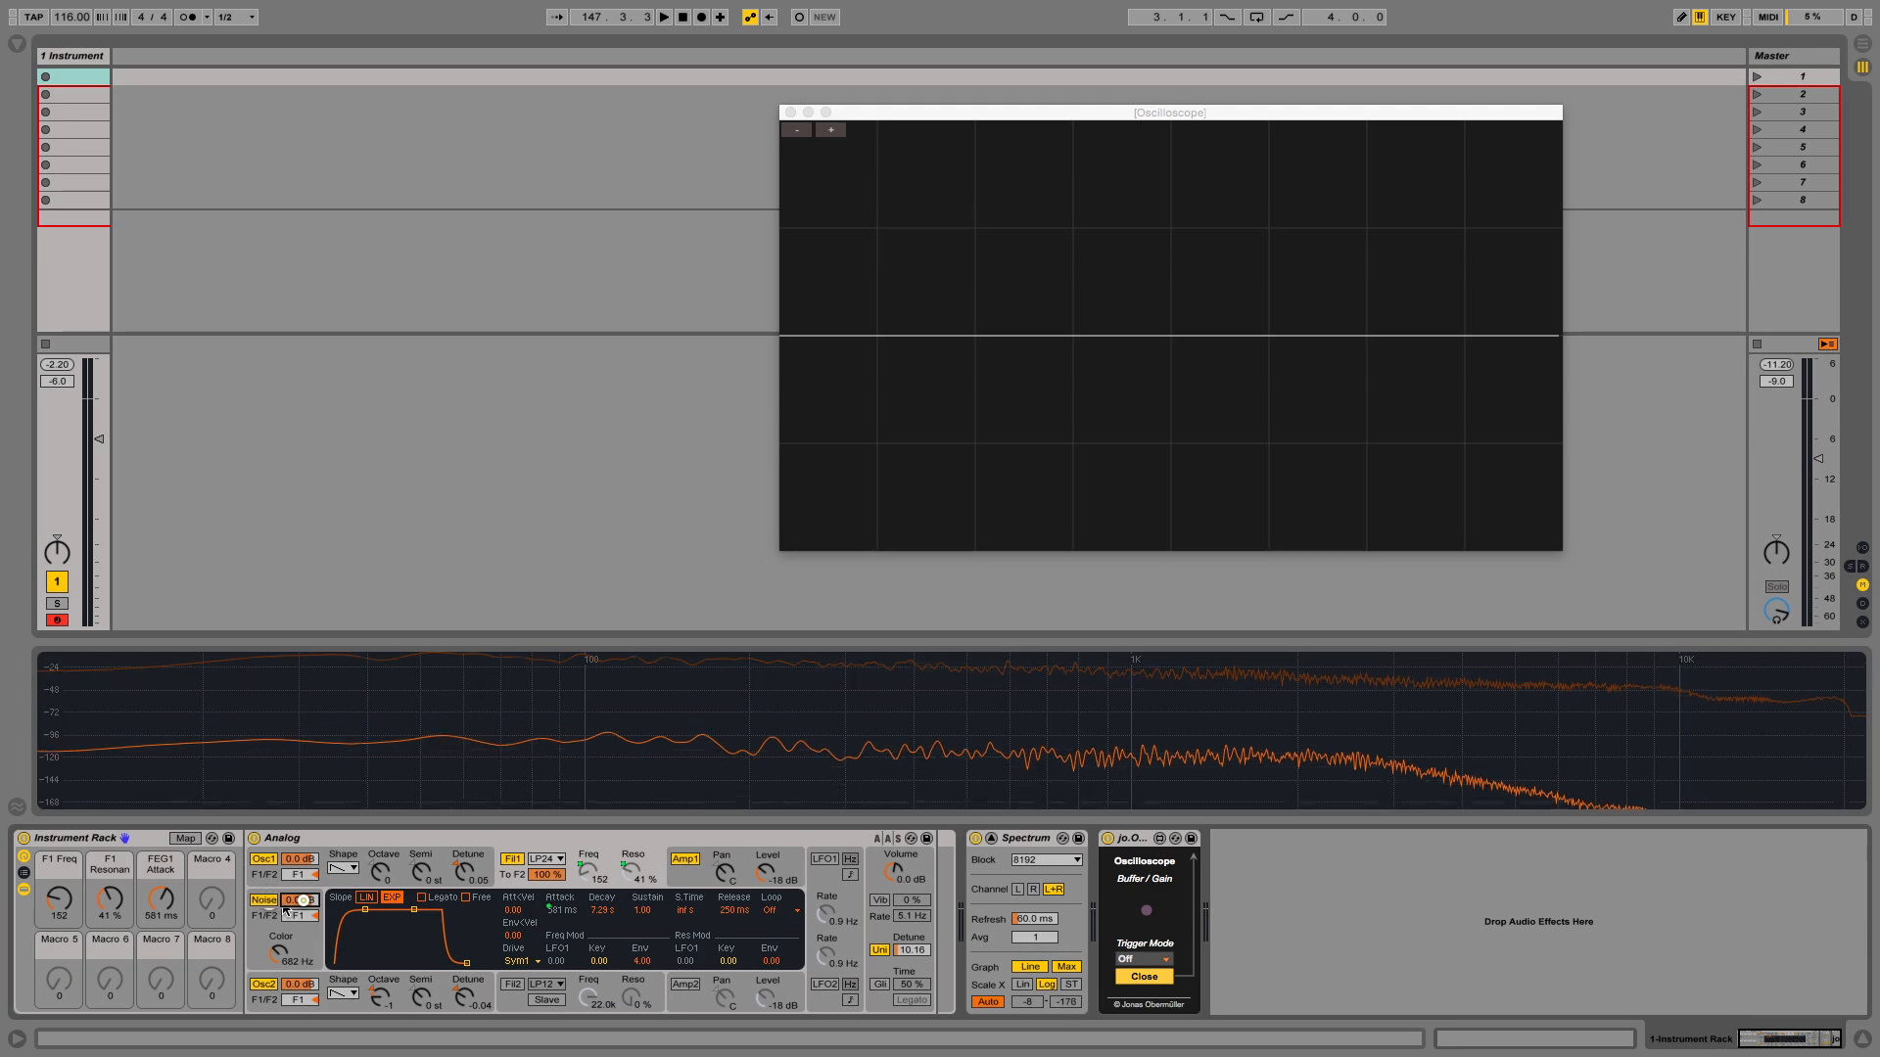
left_click_drag(304, 901, 303, 901)
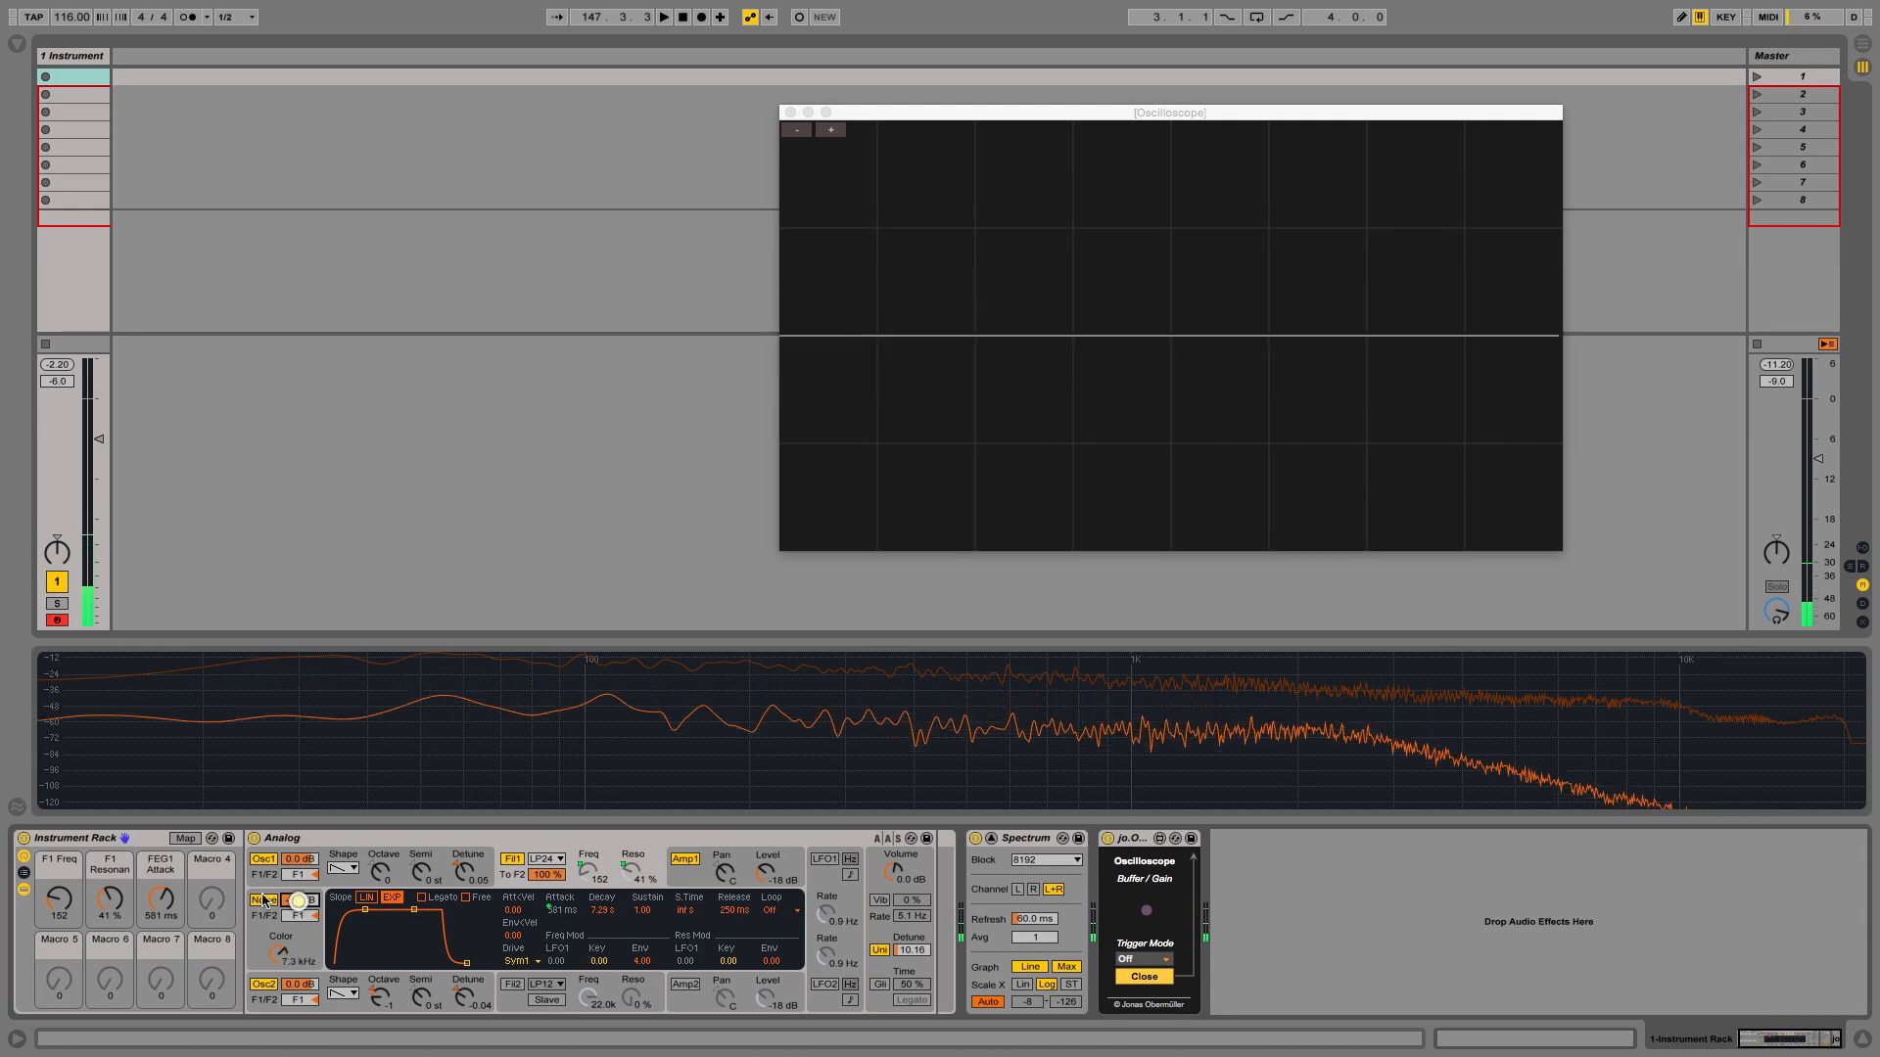
left_click(262, 900)
left_click(263, 901)
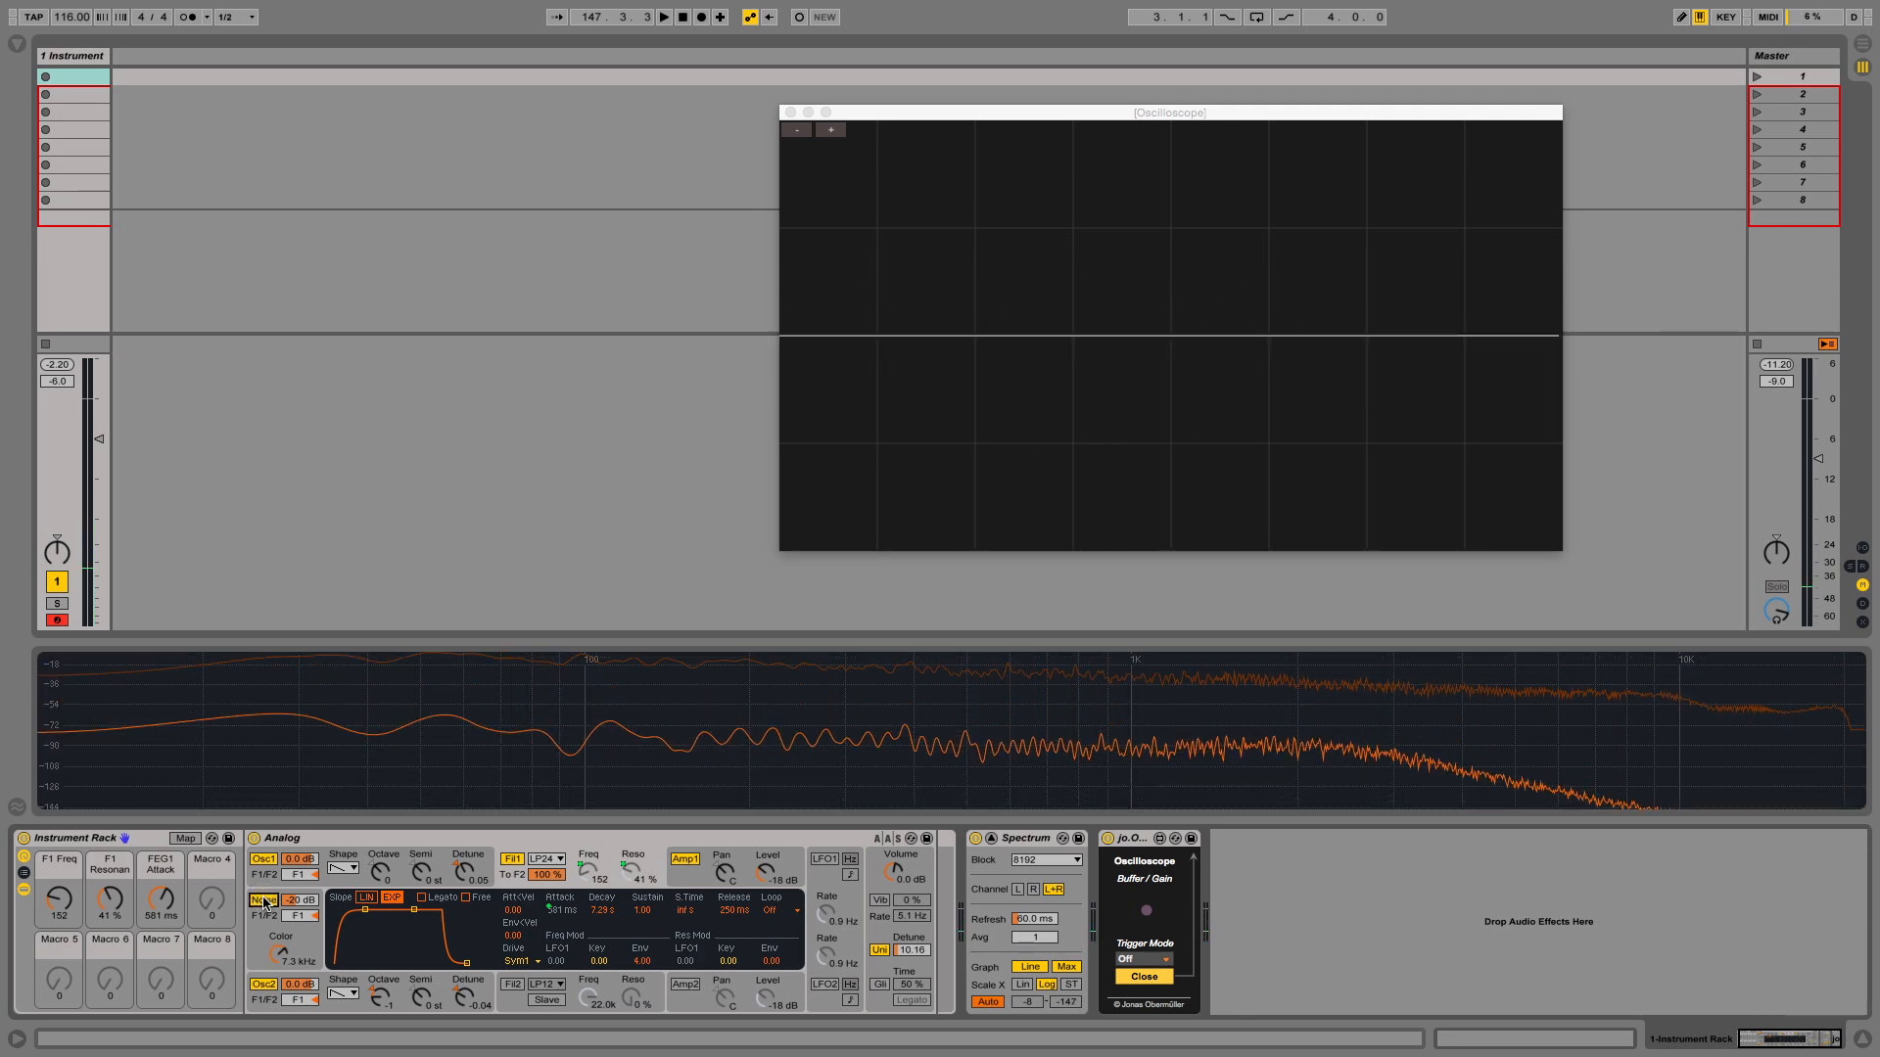
left_click(262, 900)
left_click(260, 900)
Step: Lower the noise level to -25 dB and compare the sound with noise off and on
left_click(300, 902)
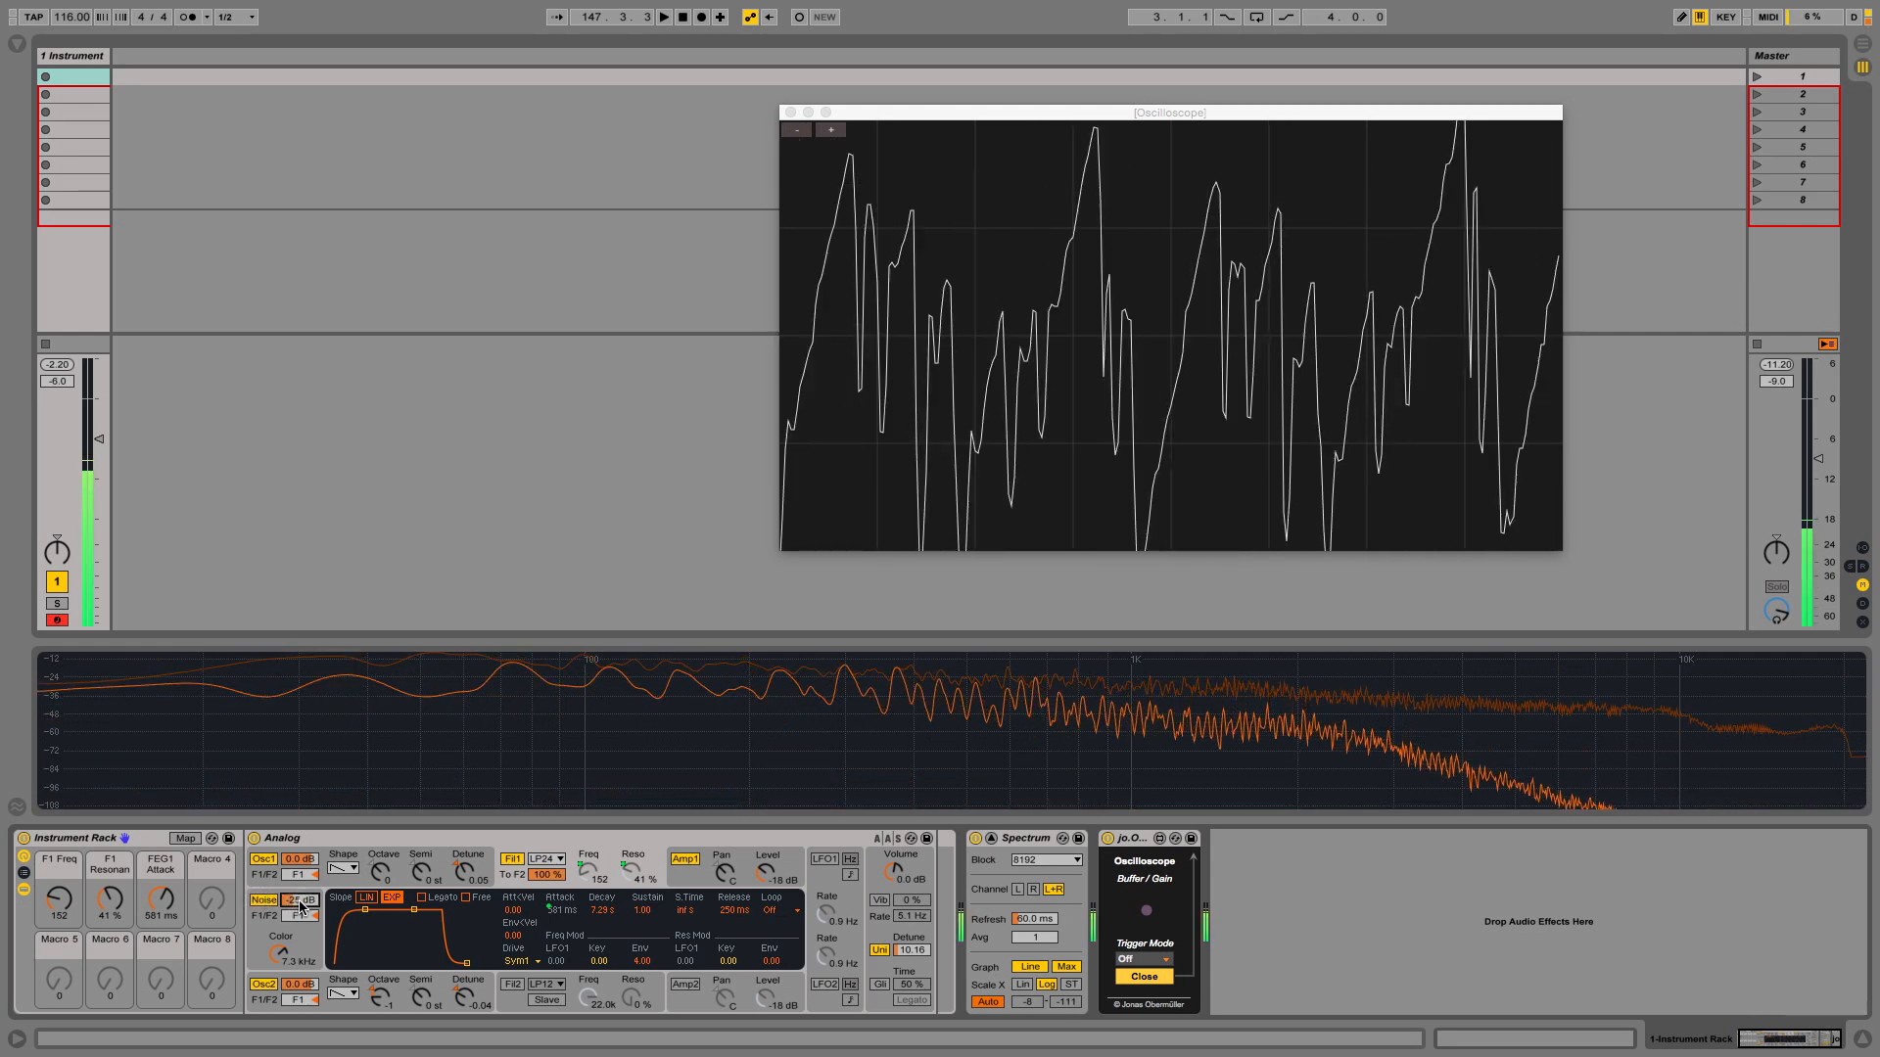
left_click(263, 901)
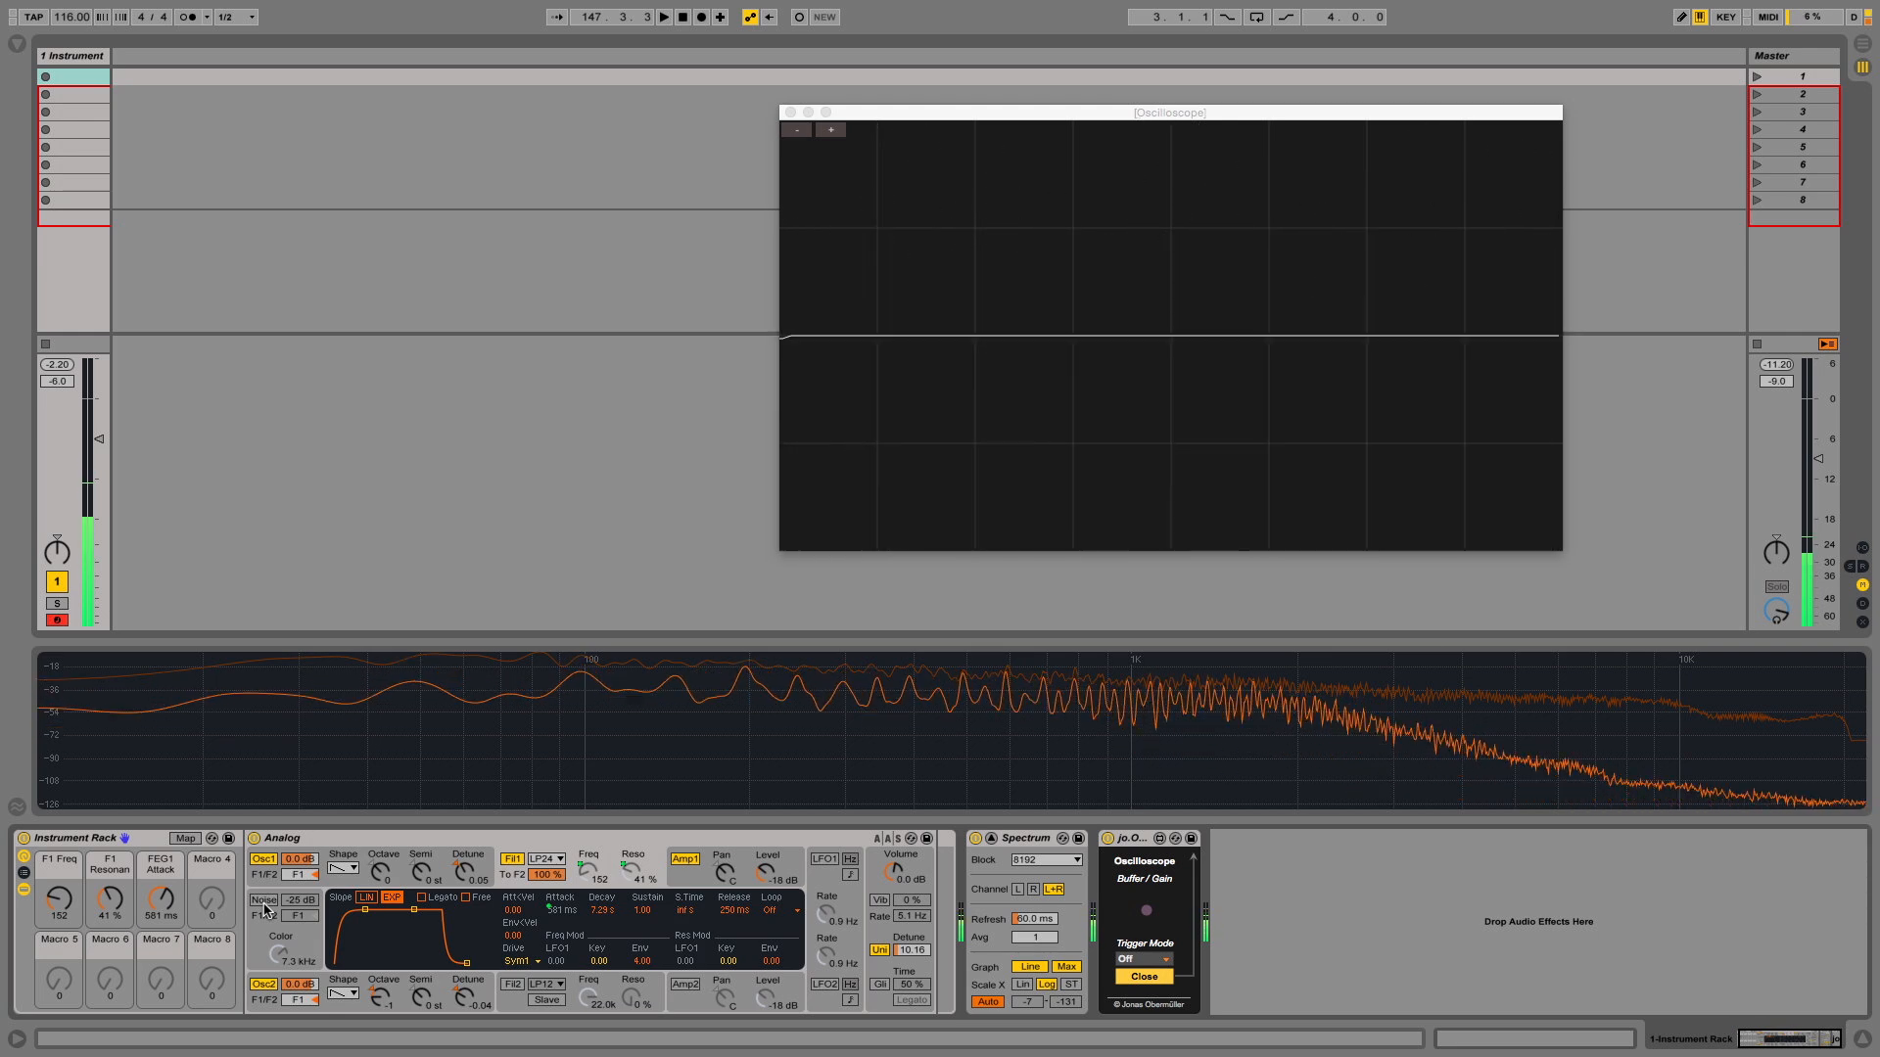
left_click(265, 905)
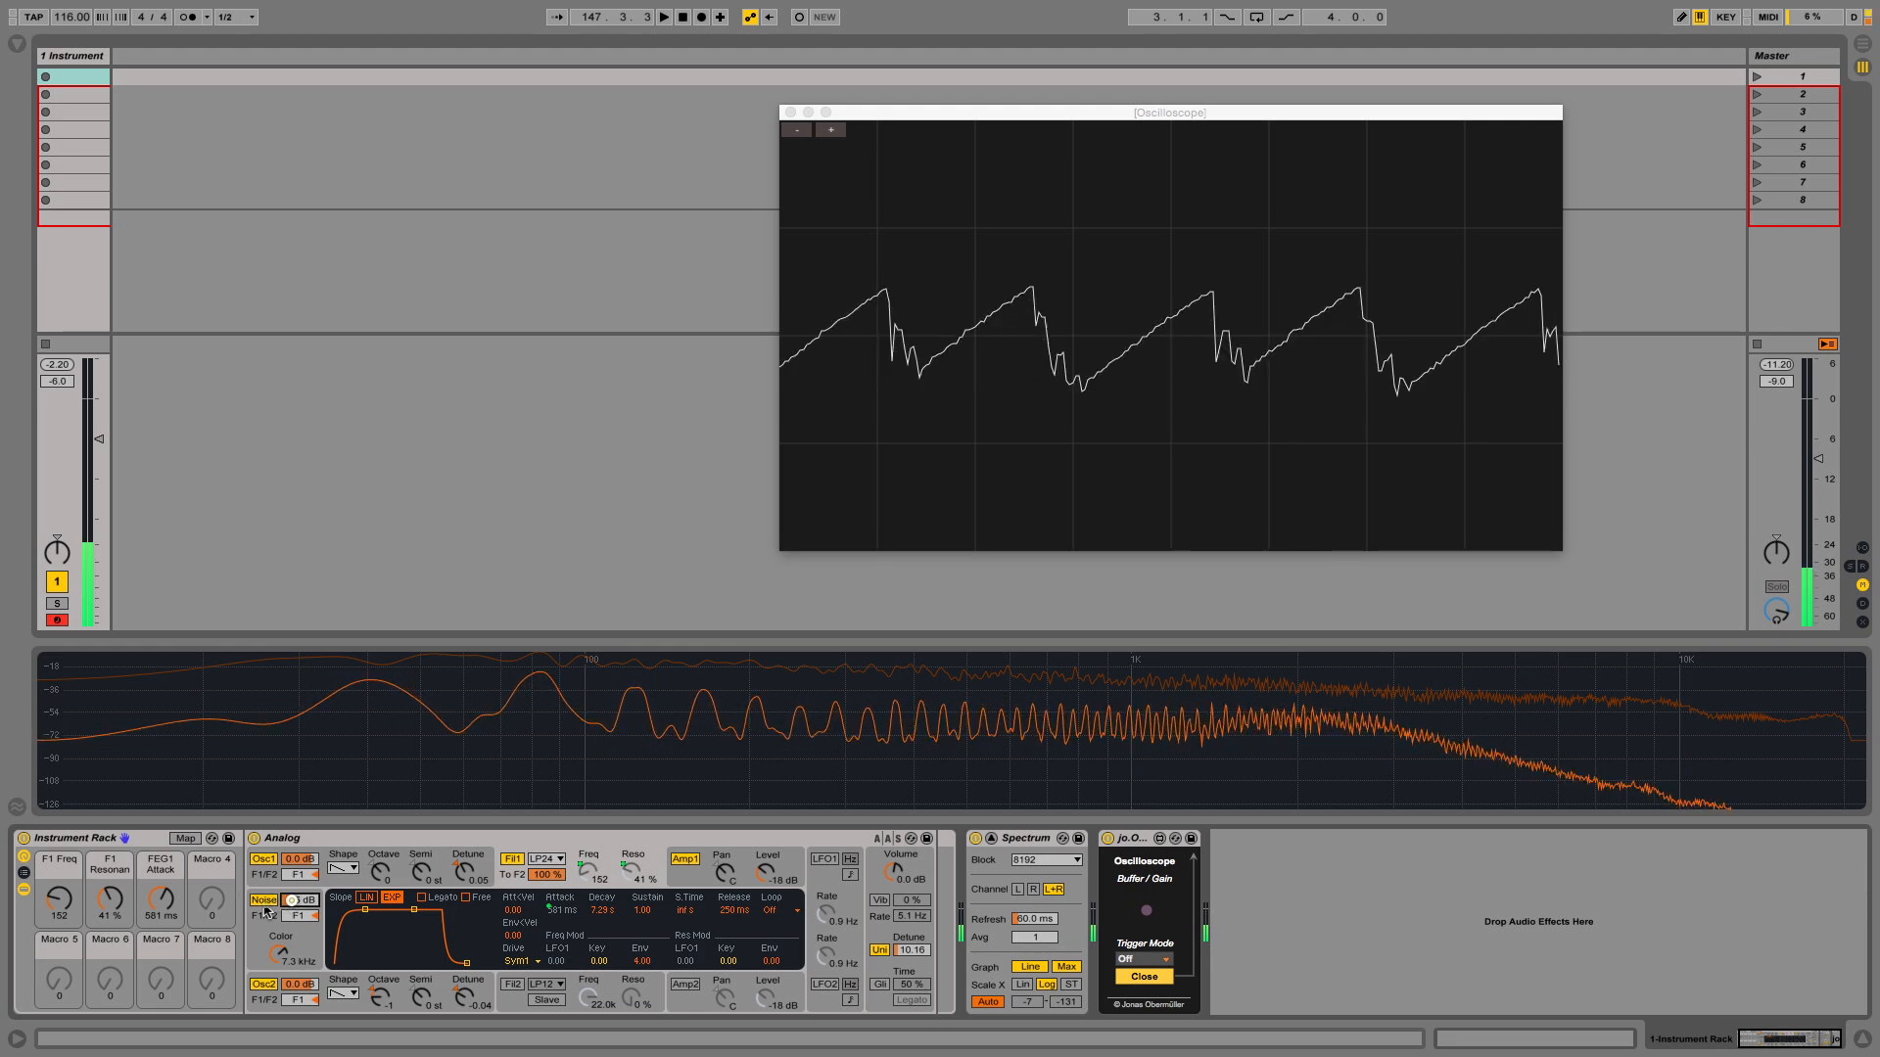
Step: Lower the noise generator's level to -26 dB
left_click(292, 901)
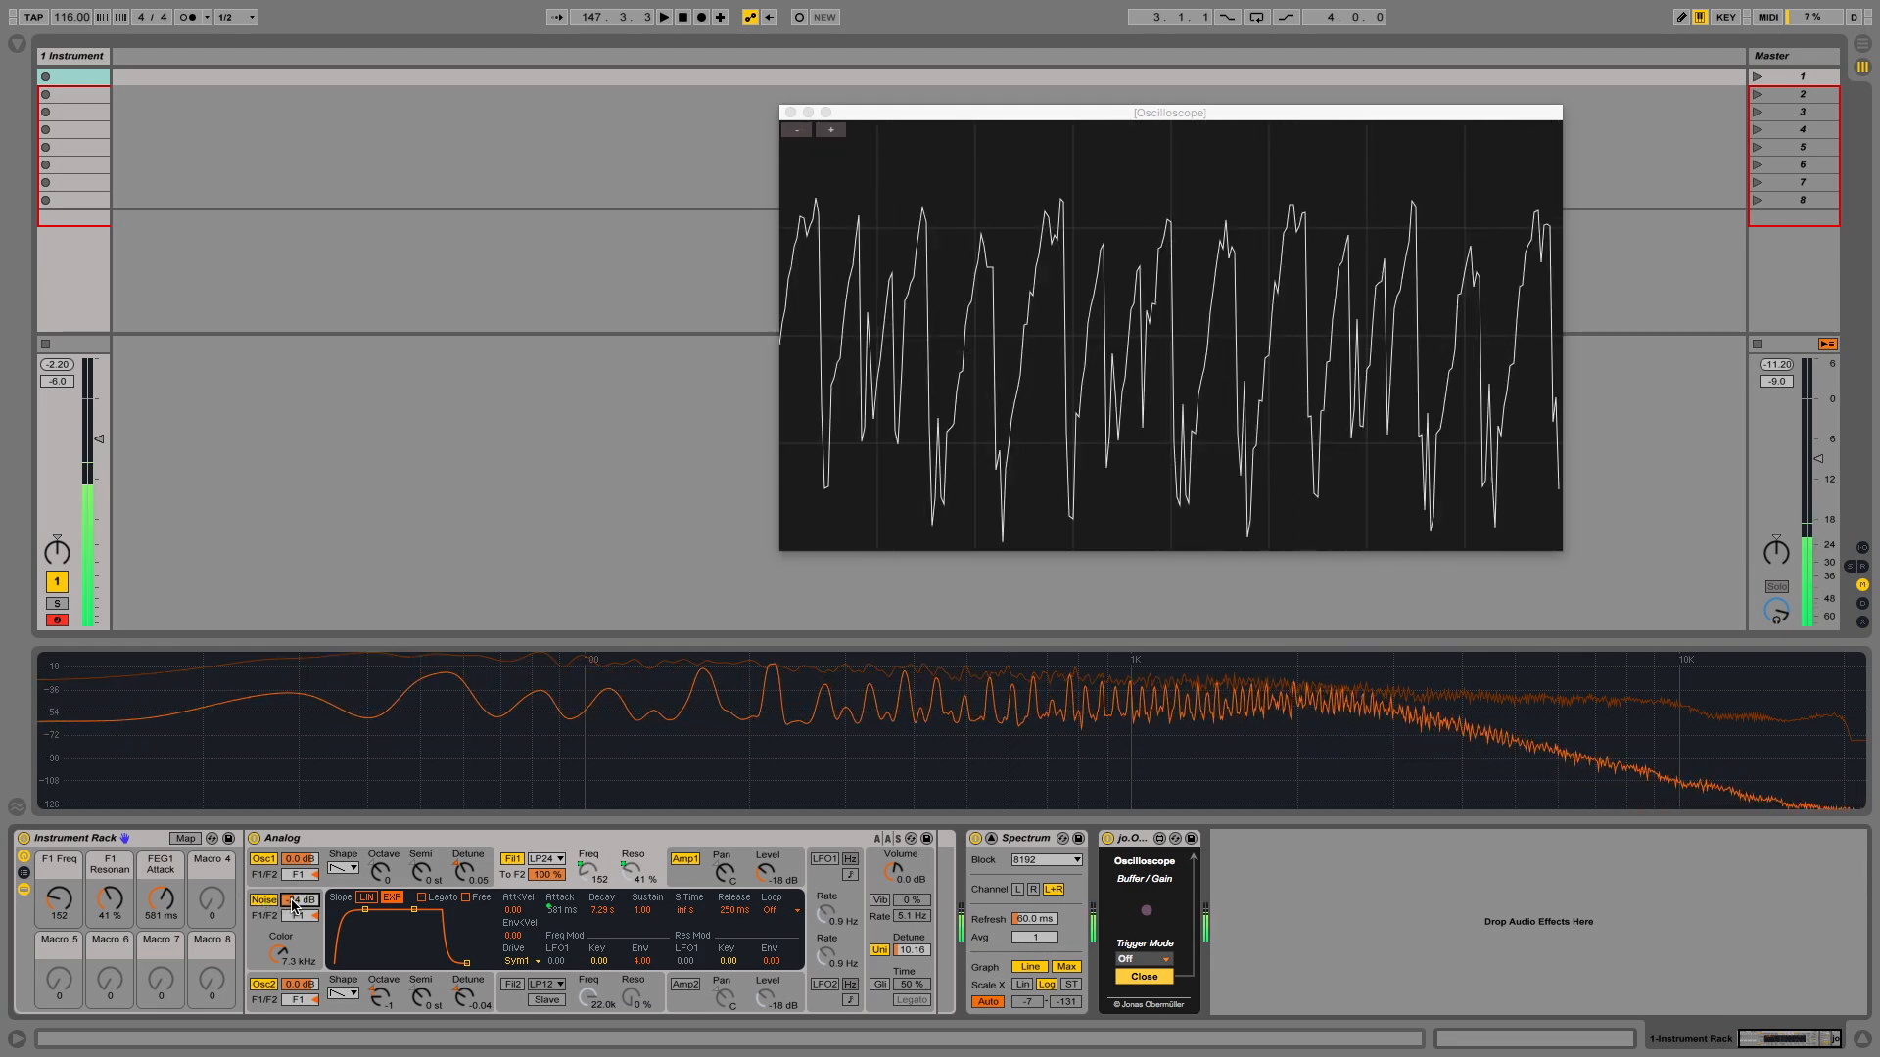
left_click_drag(292, 900, 292, 901)
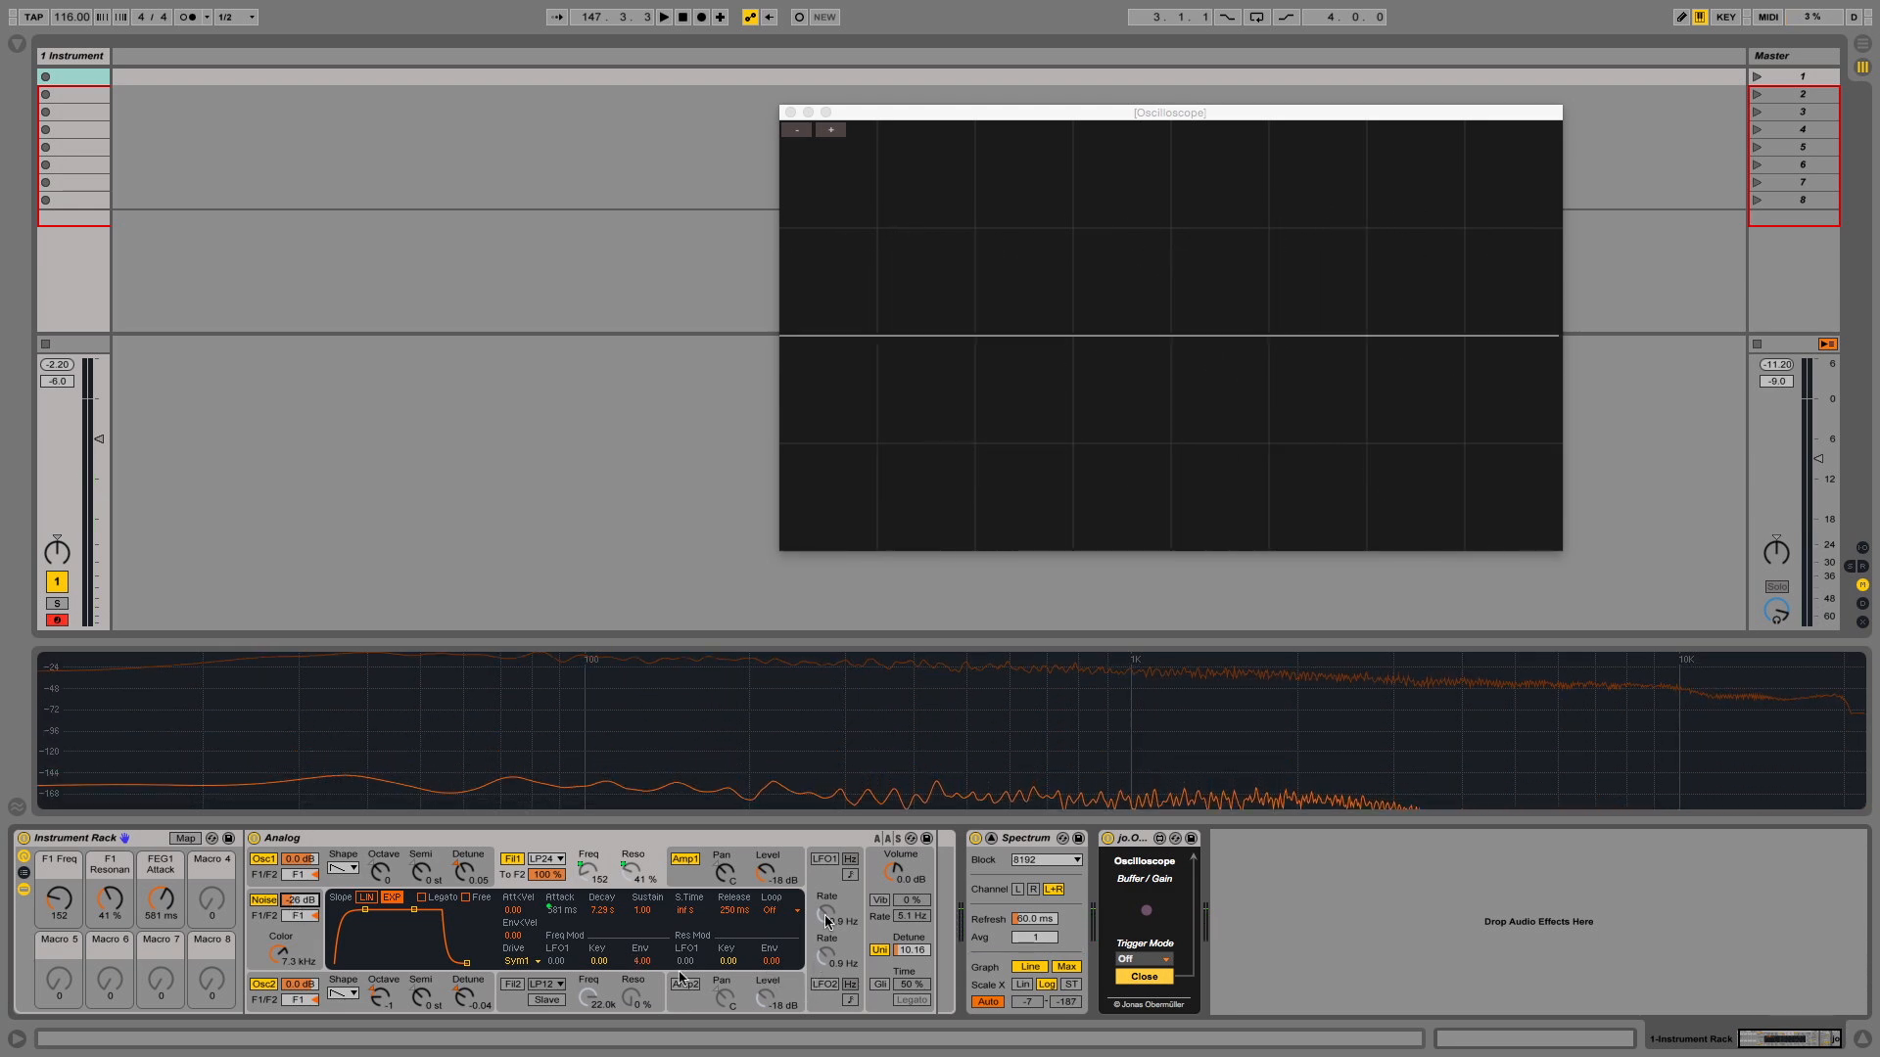
Step: Enable glide in Analog with a time of 90% and compare the sound with Legato on and off
left_click(877, 858)
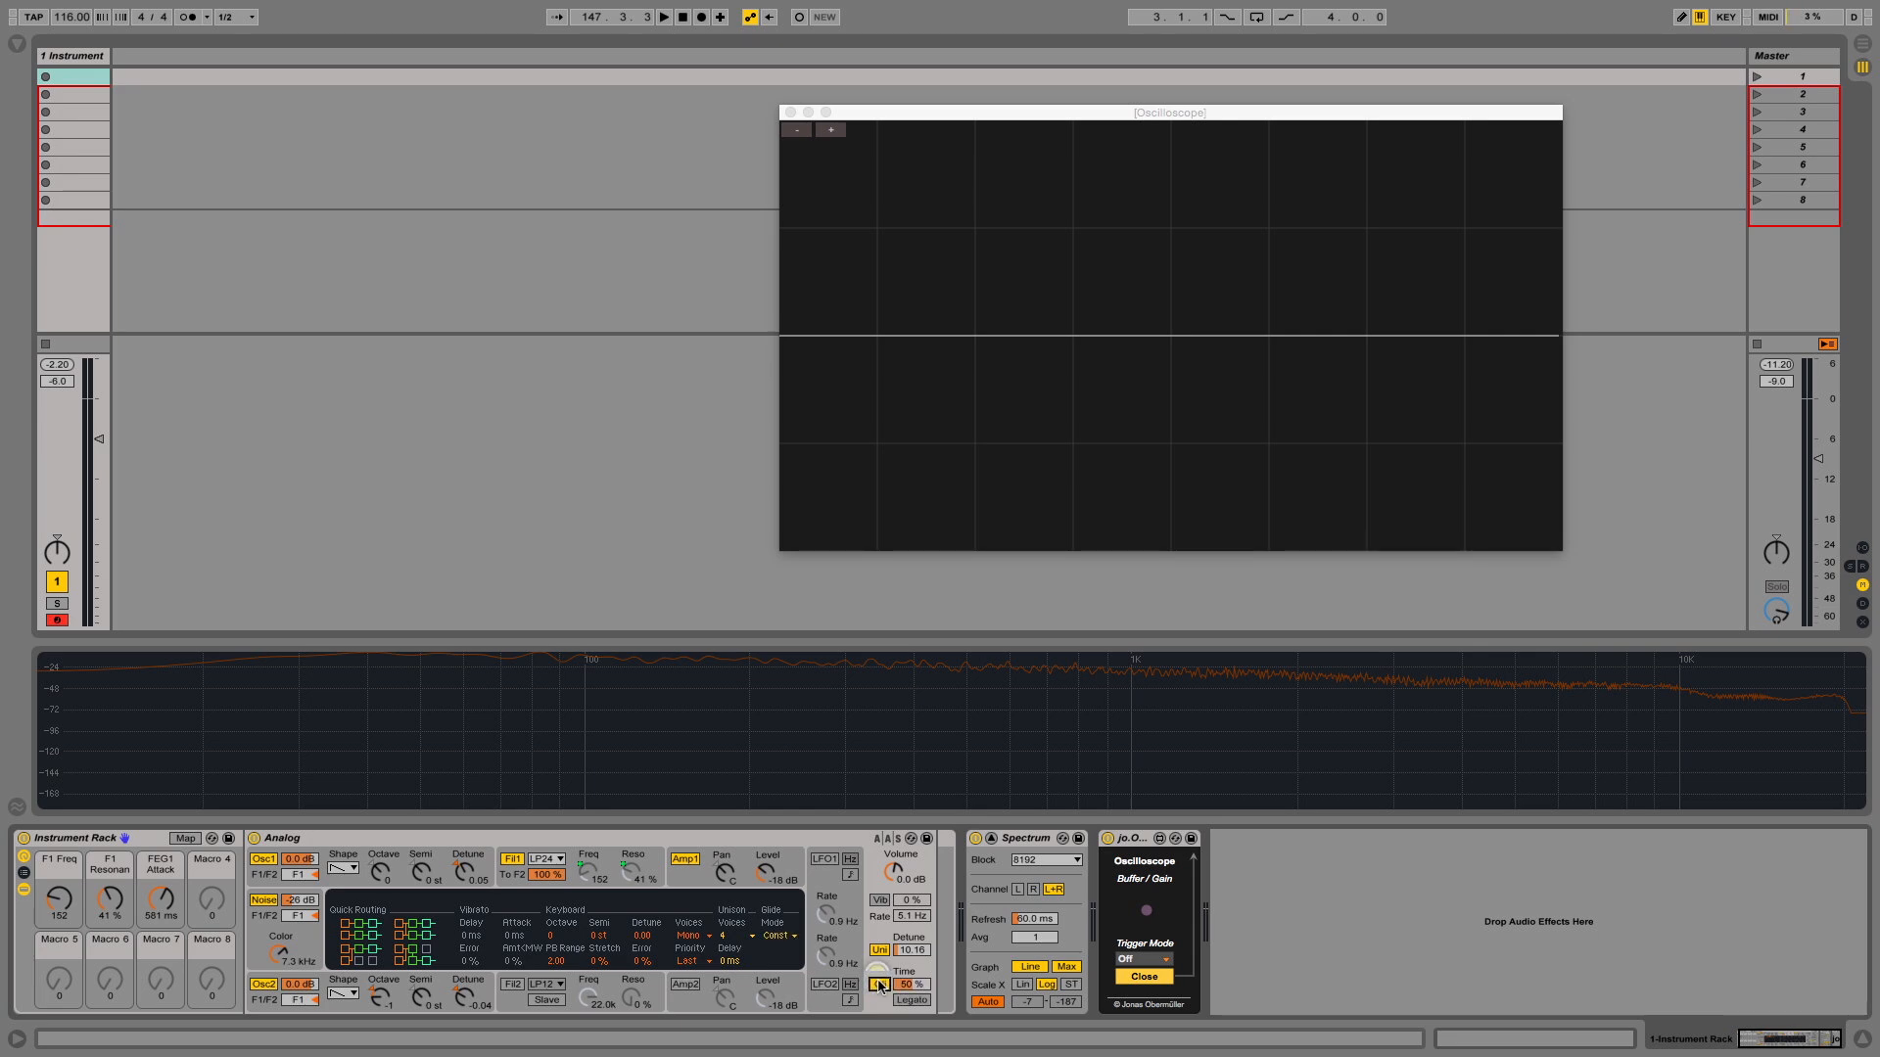
left_click(879, 985)
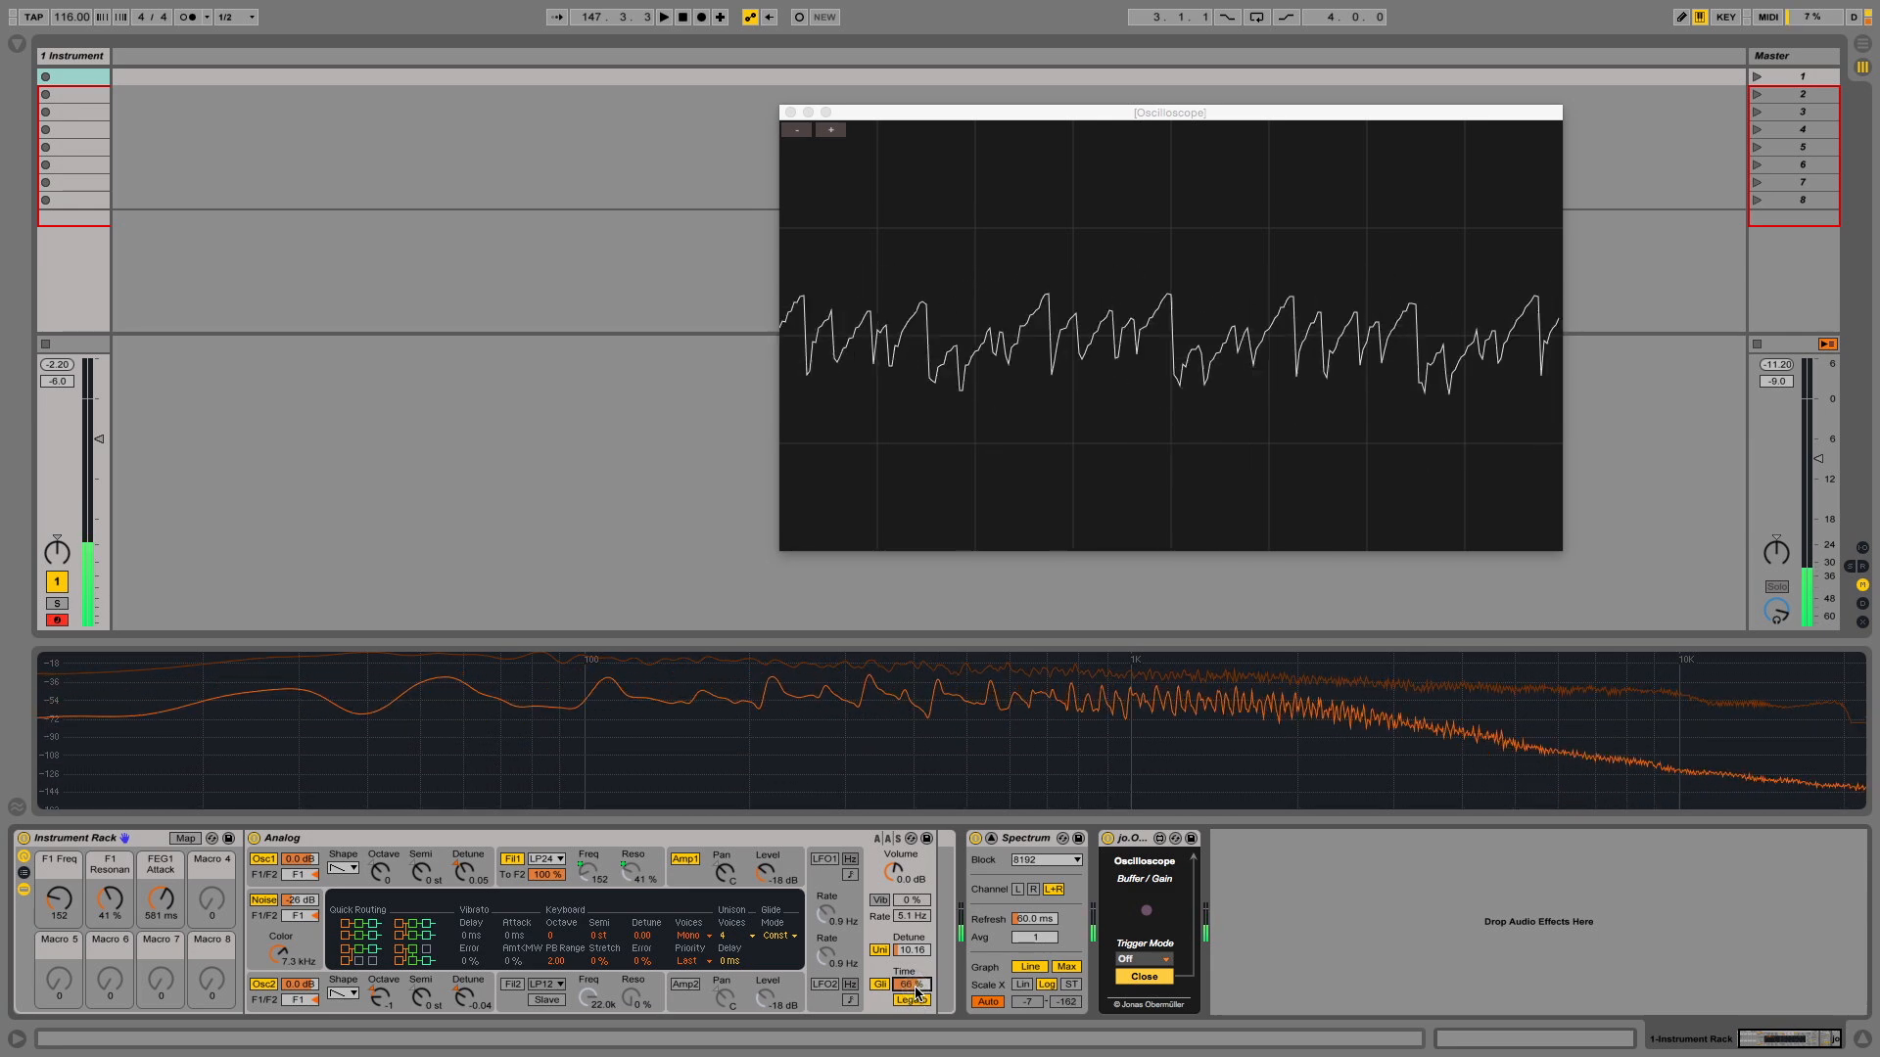
left_click_drag(916, 987, 915, 988)
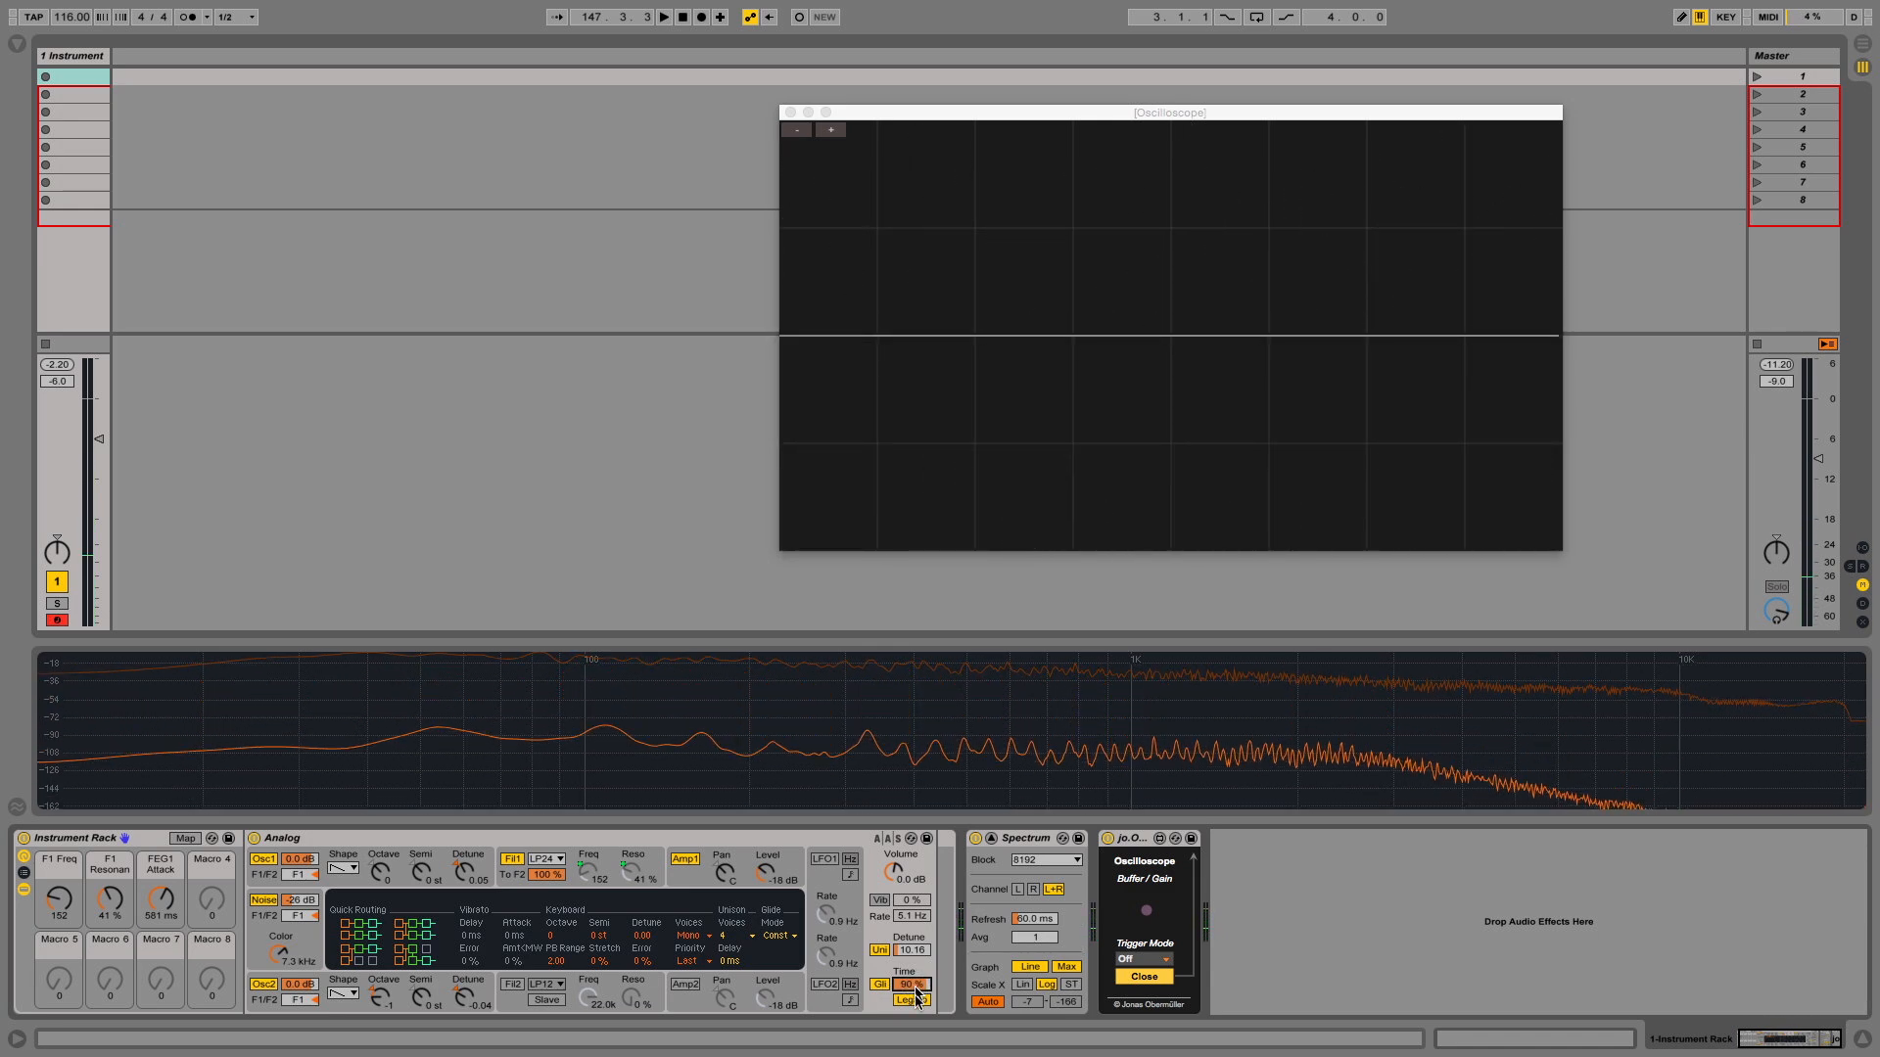
left_click(916, 1000)
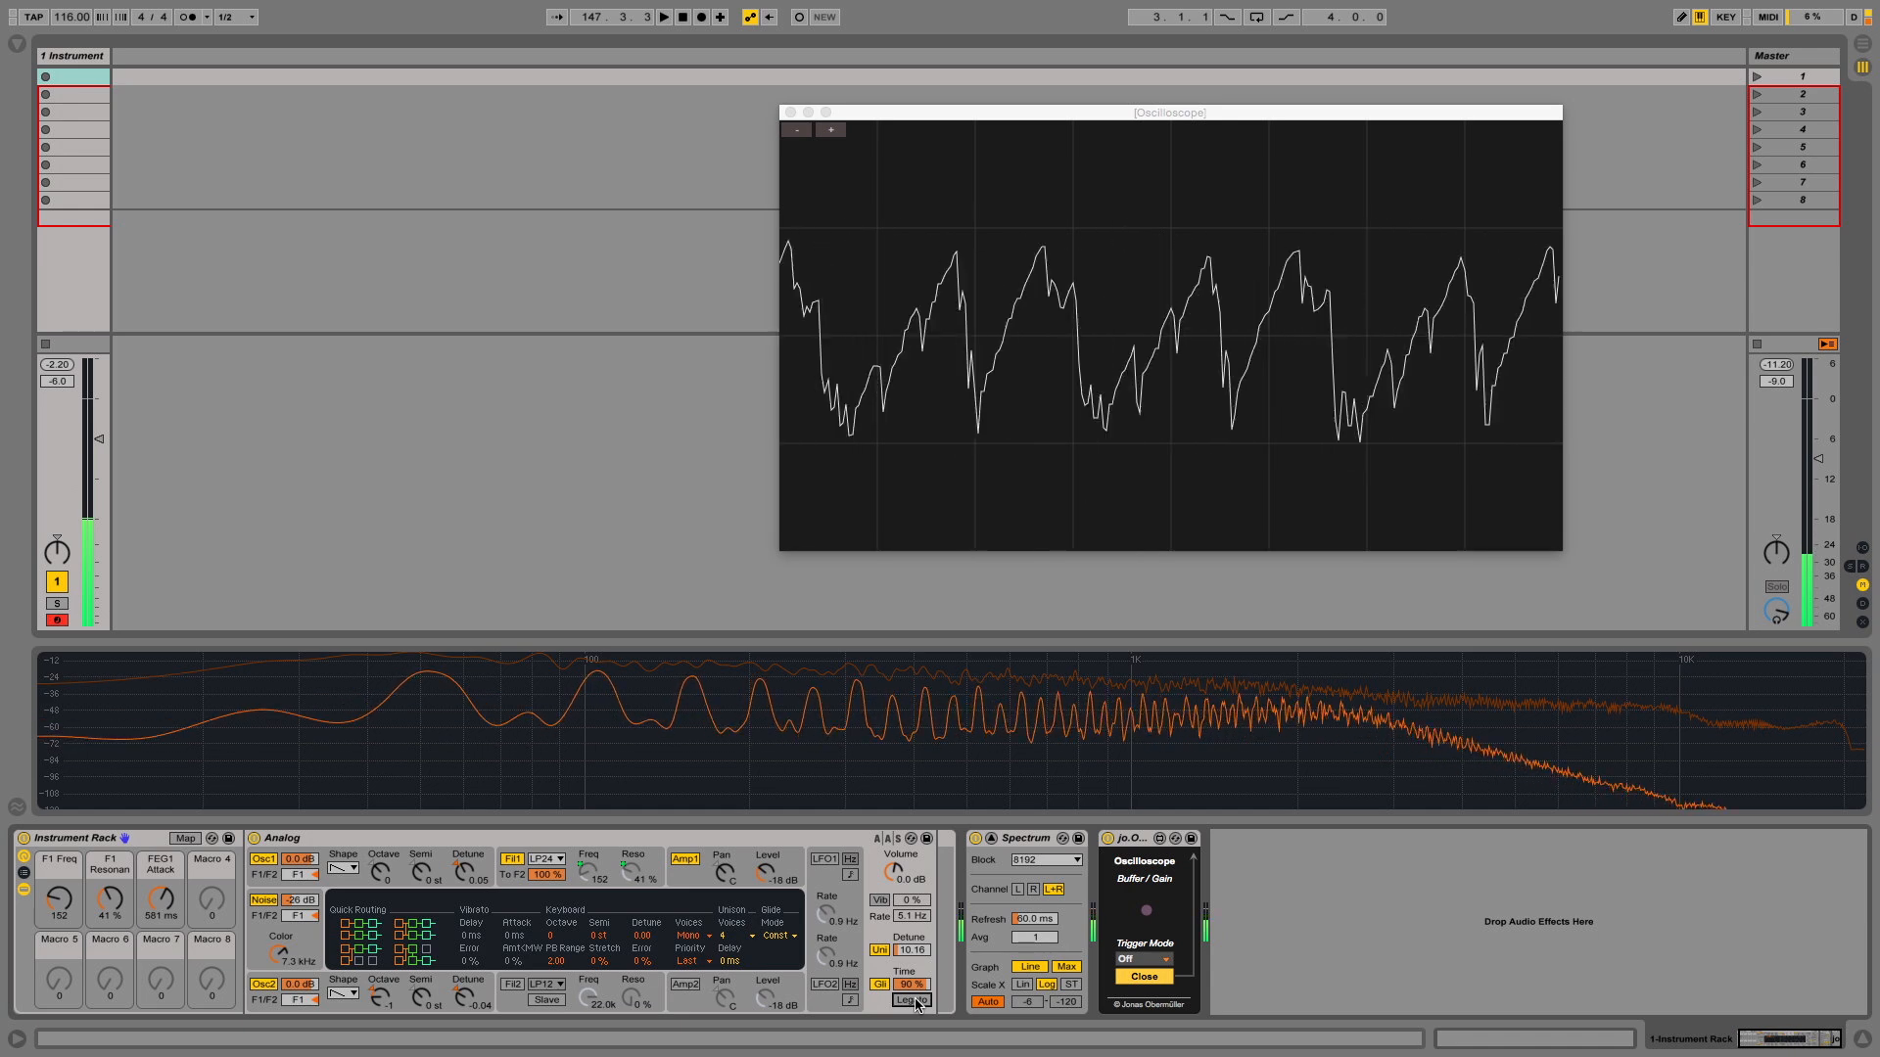
left_click(914, 999)
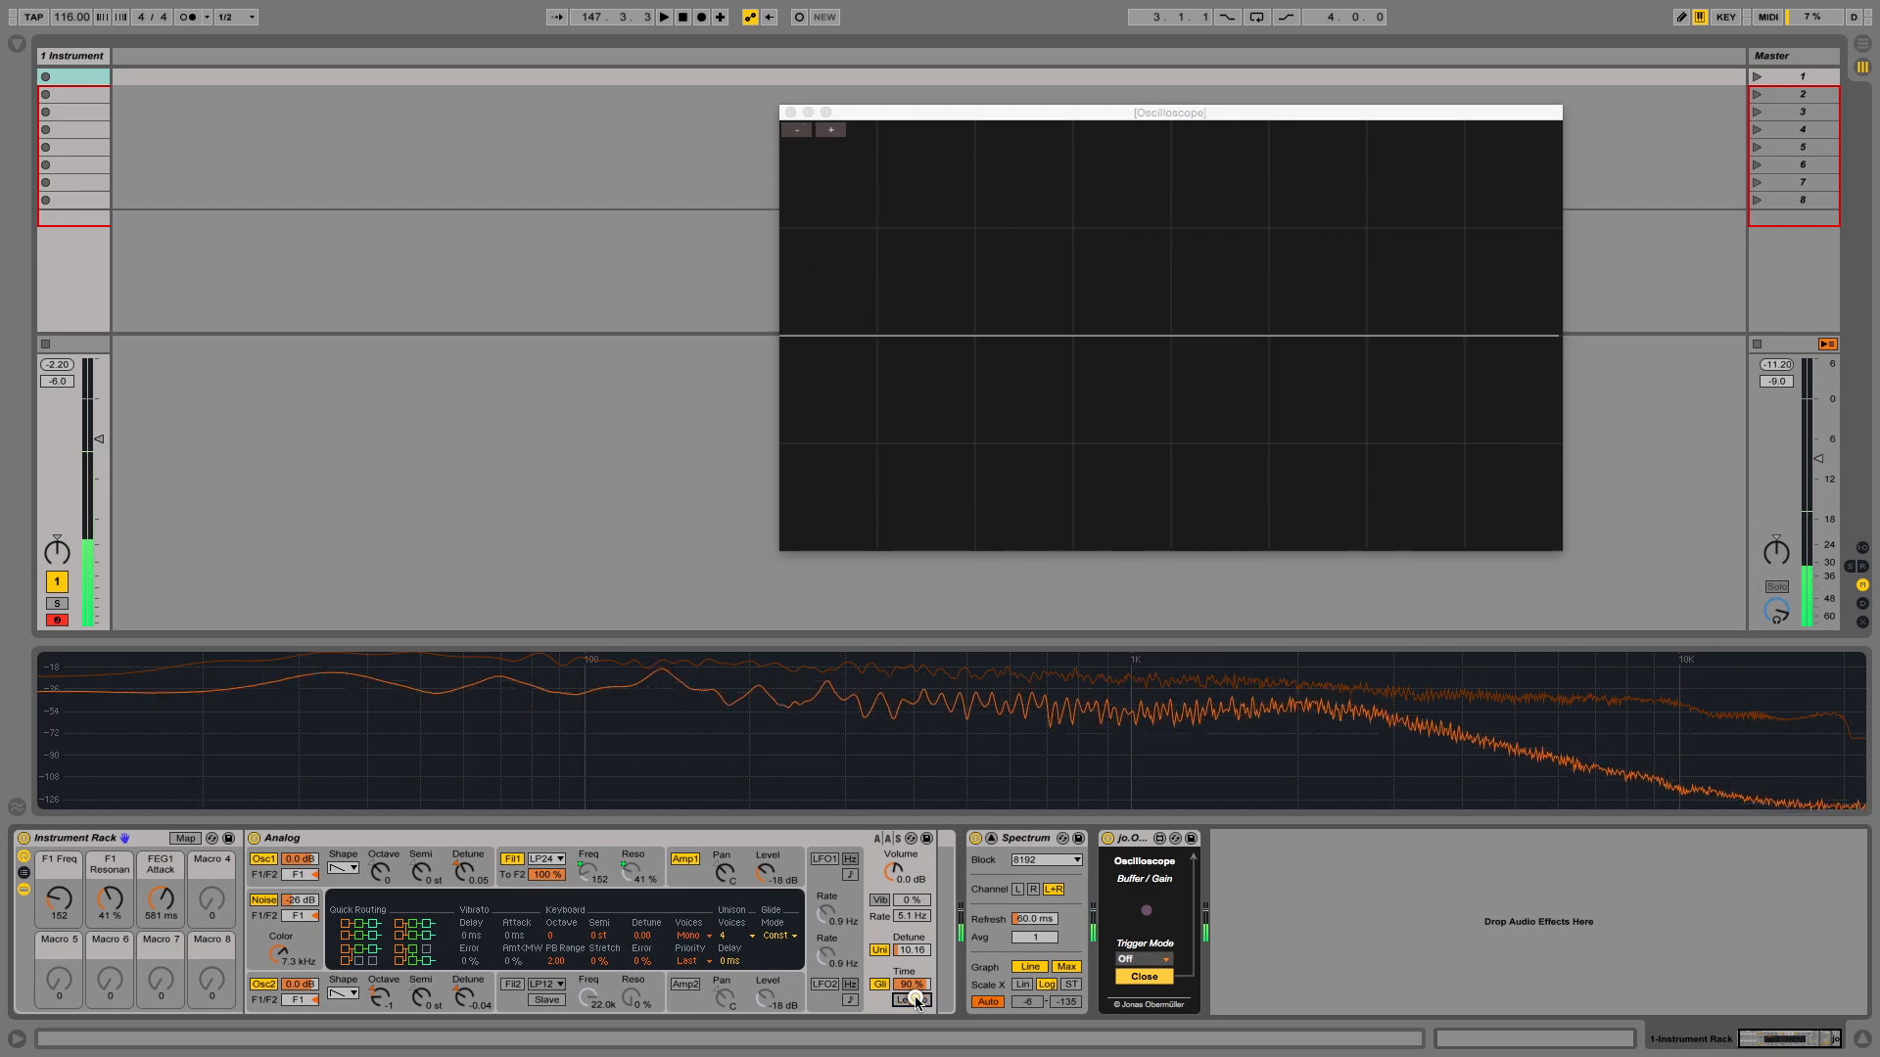
left_click(917, 1001)
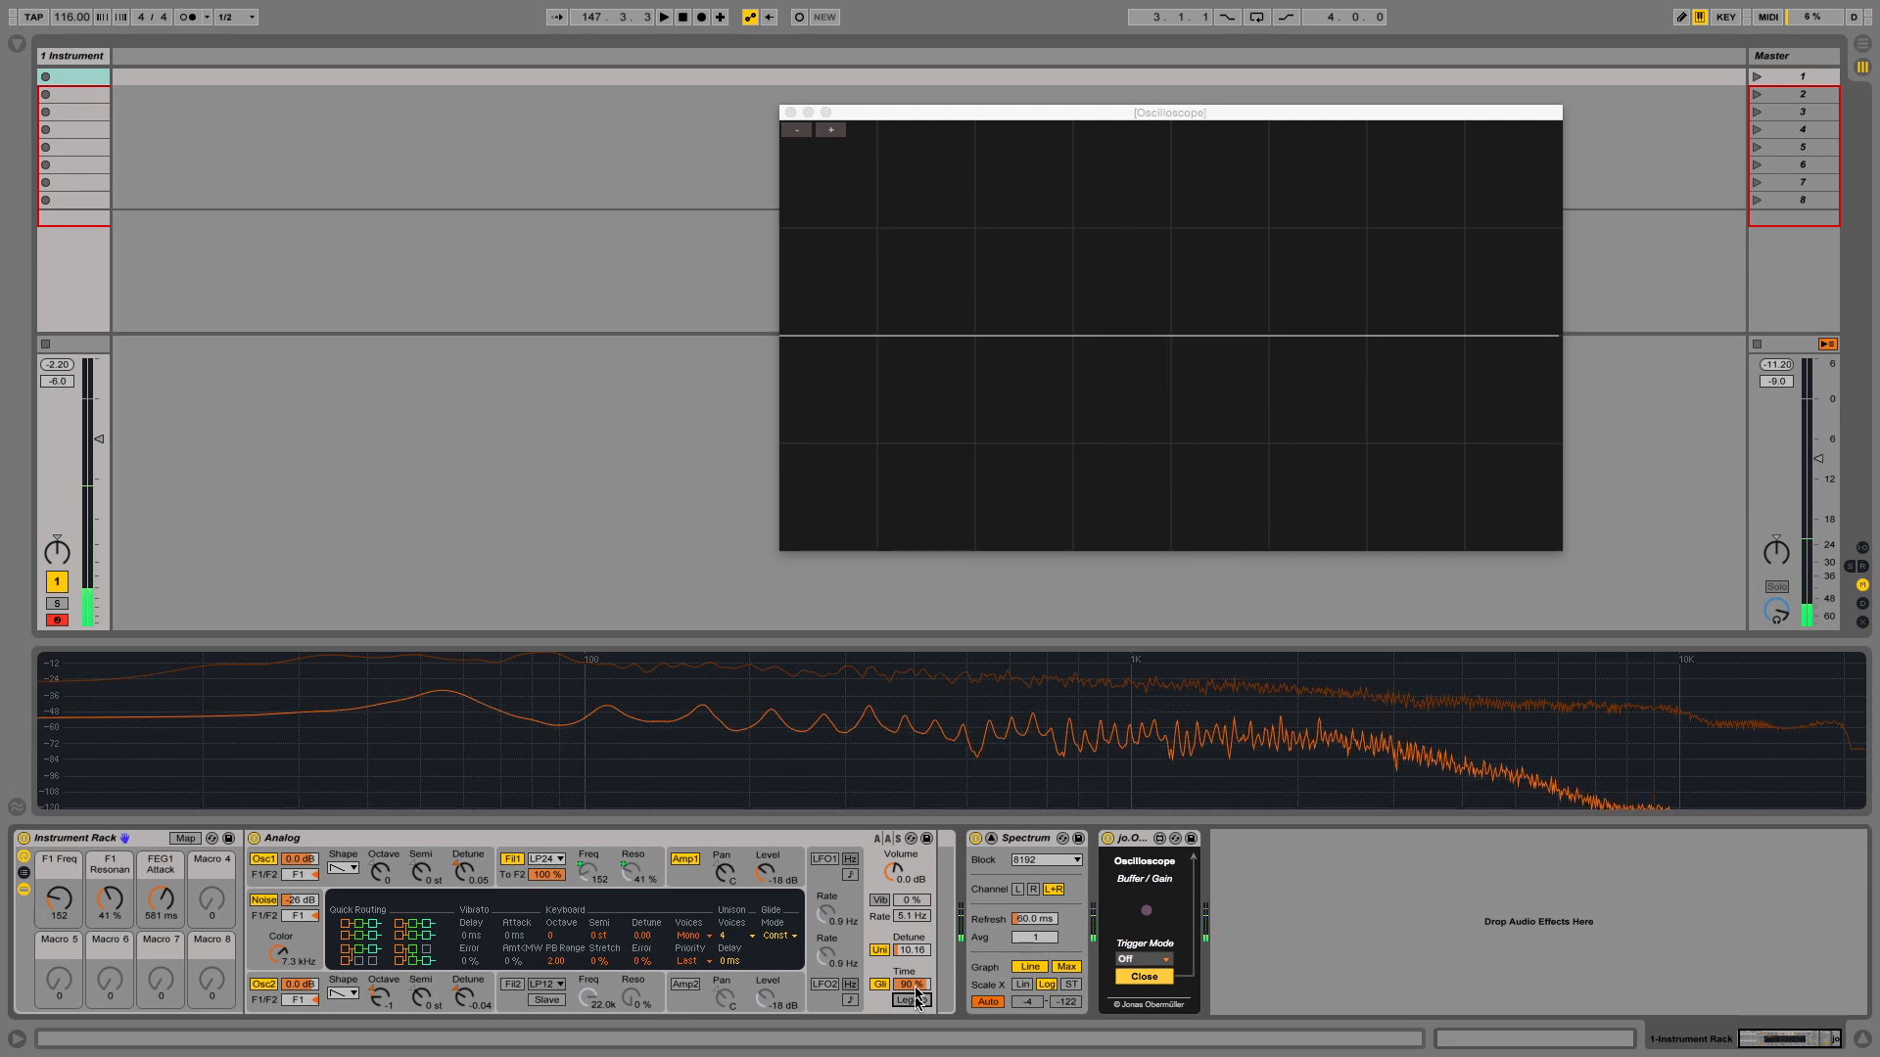
Step: Map the glide time to Macro 4, show the rack's chain list, and set the Glide Time macro to 47%
right_click(916, 989)
left_click(985, 924)
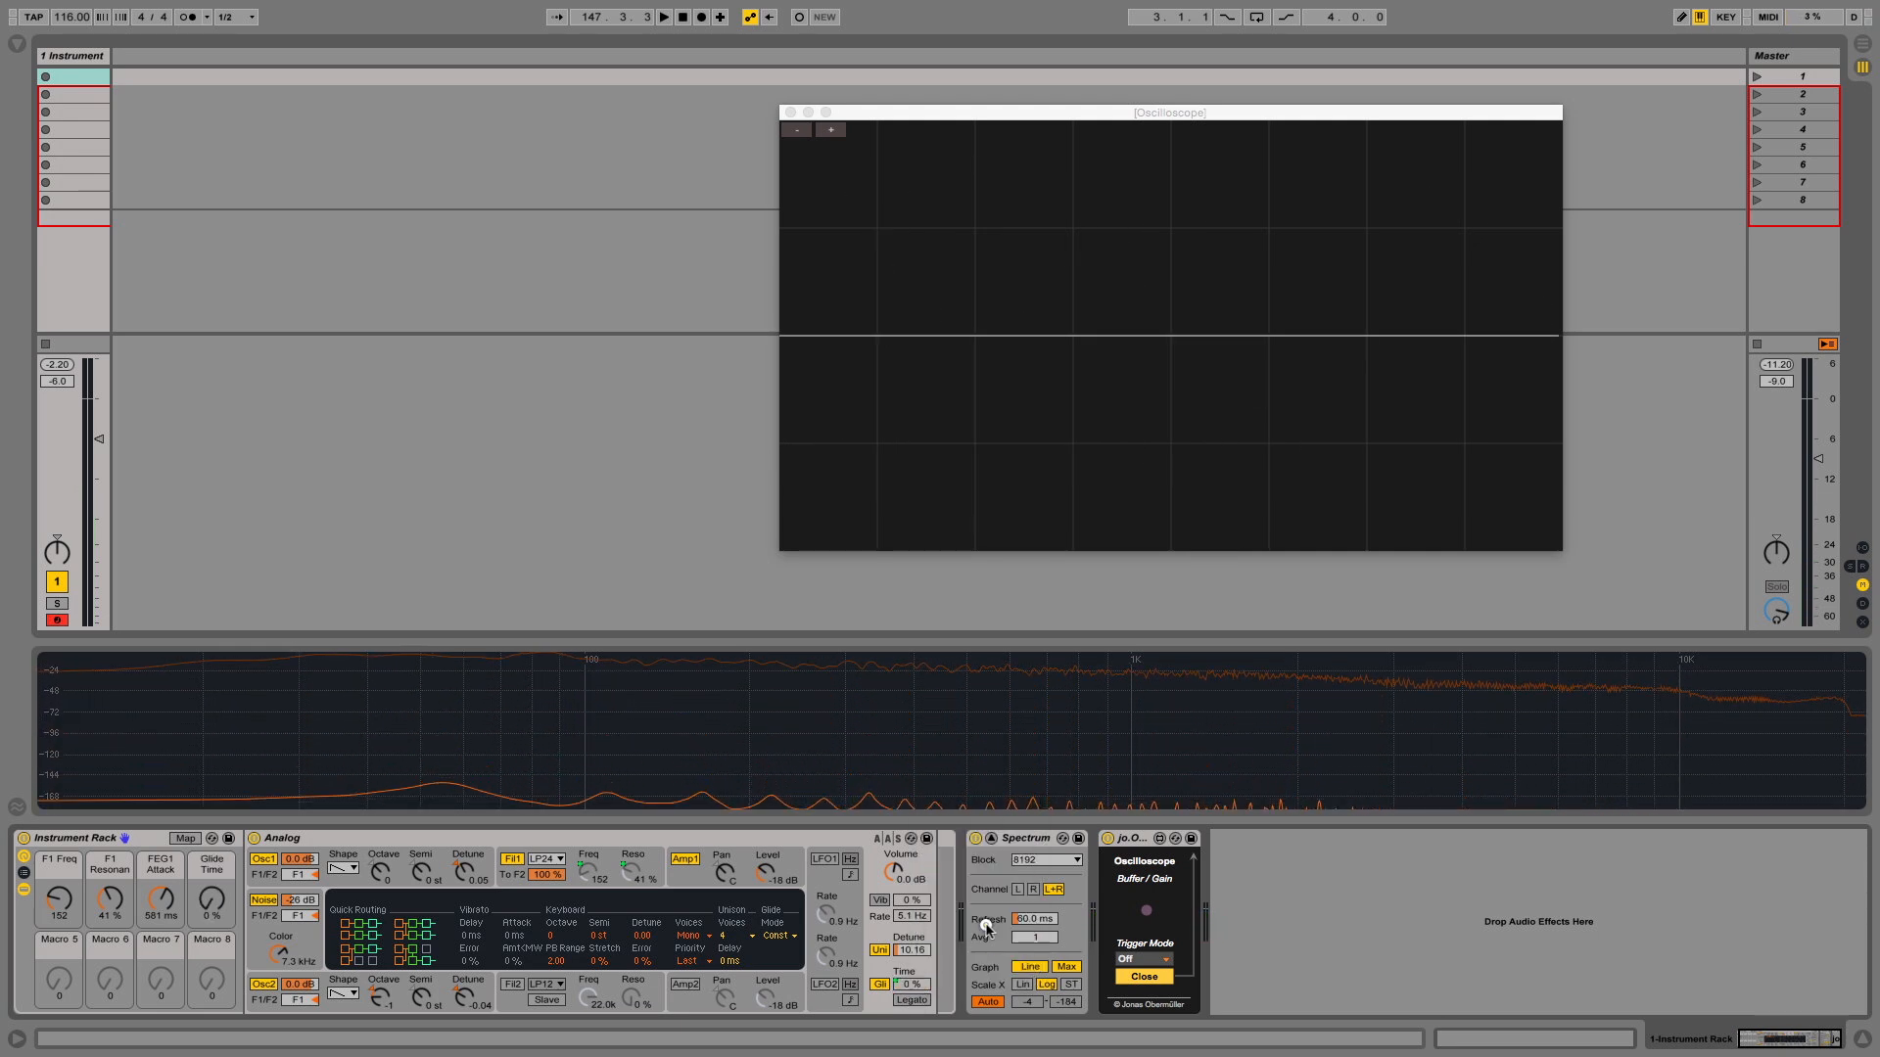
left_click(22, 874)
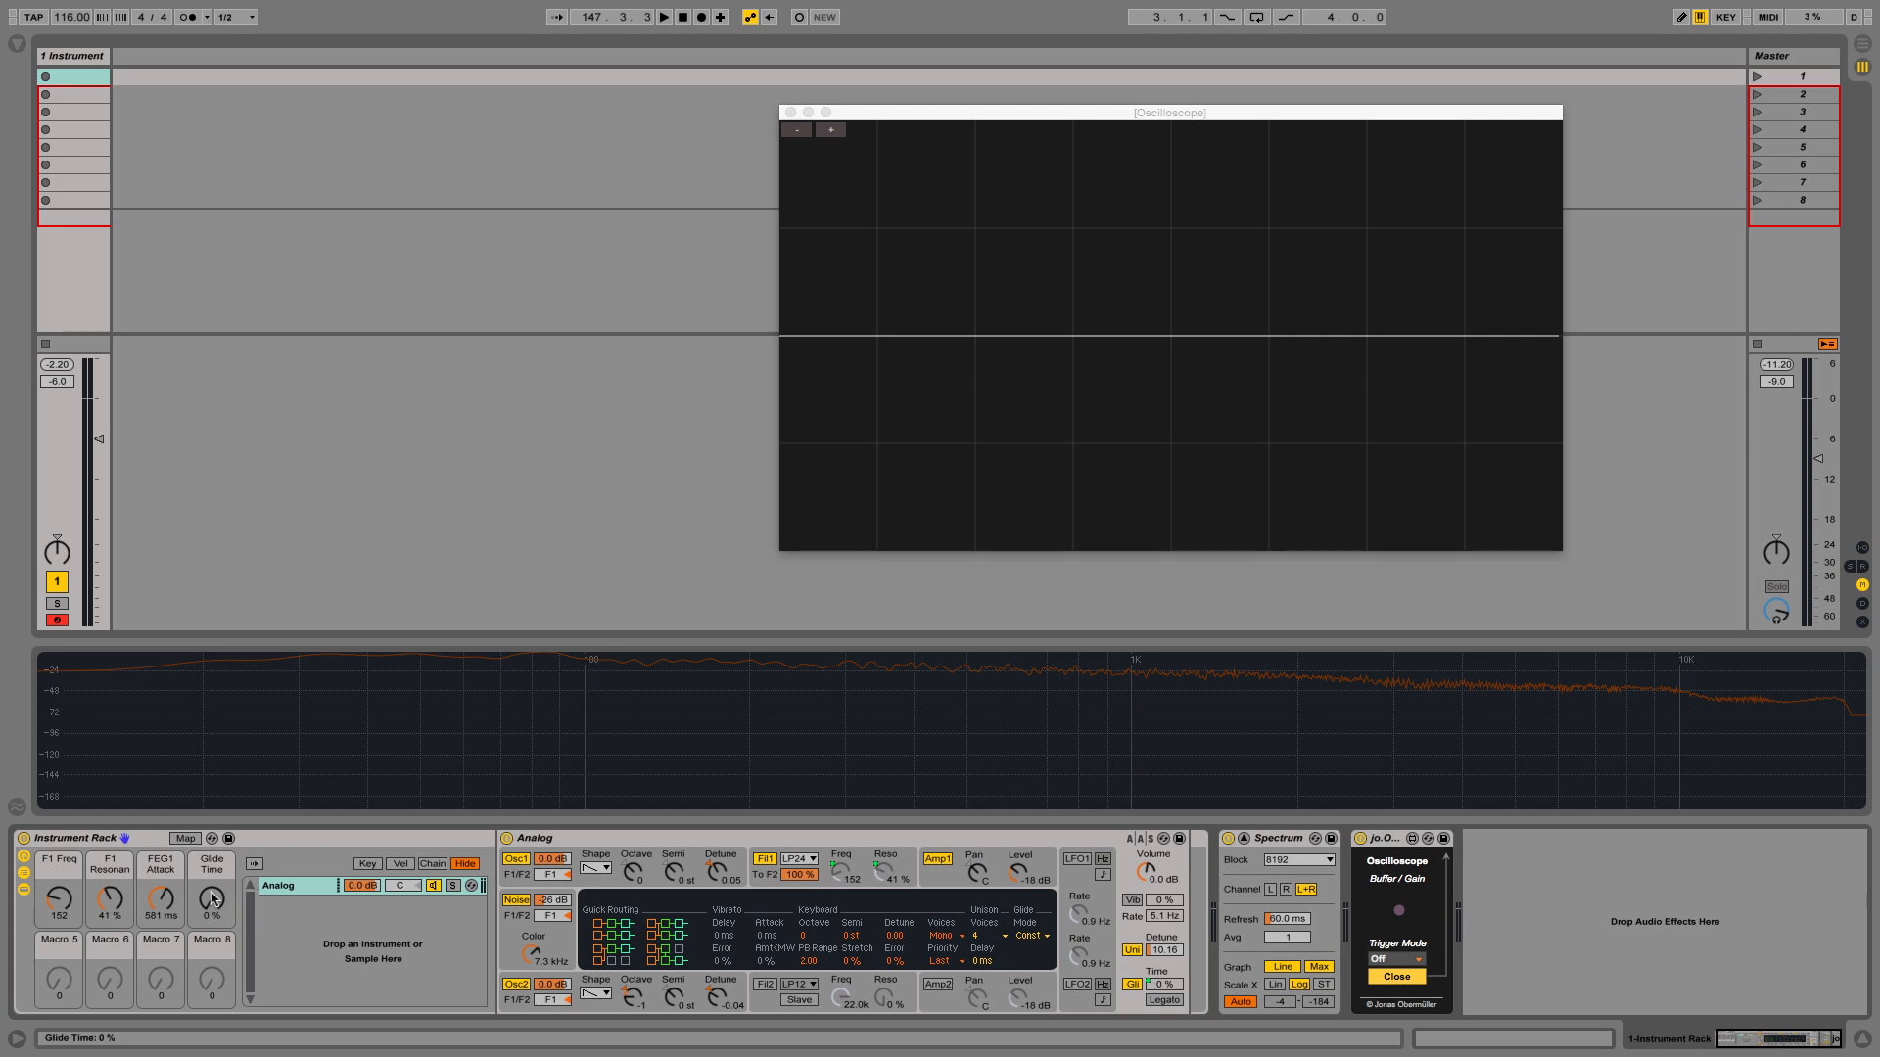
left_click_drag(210, 892, 214, 898)
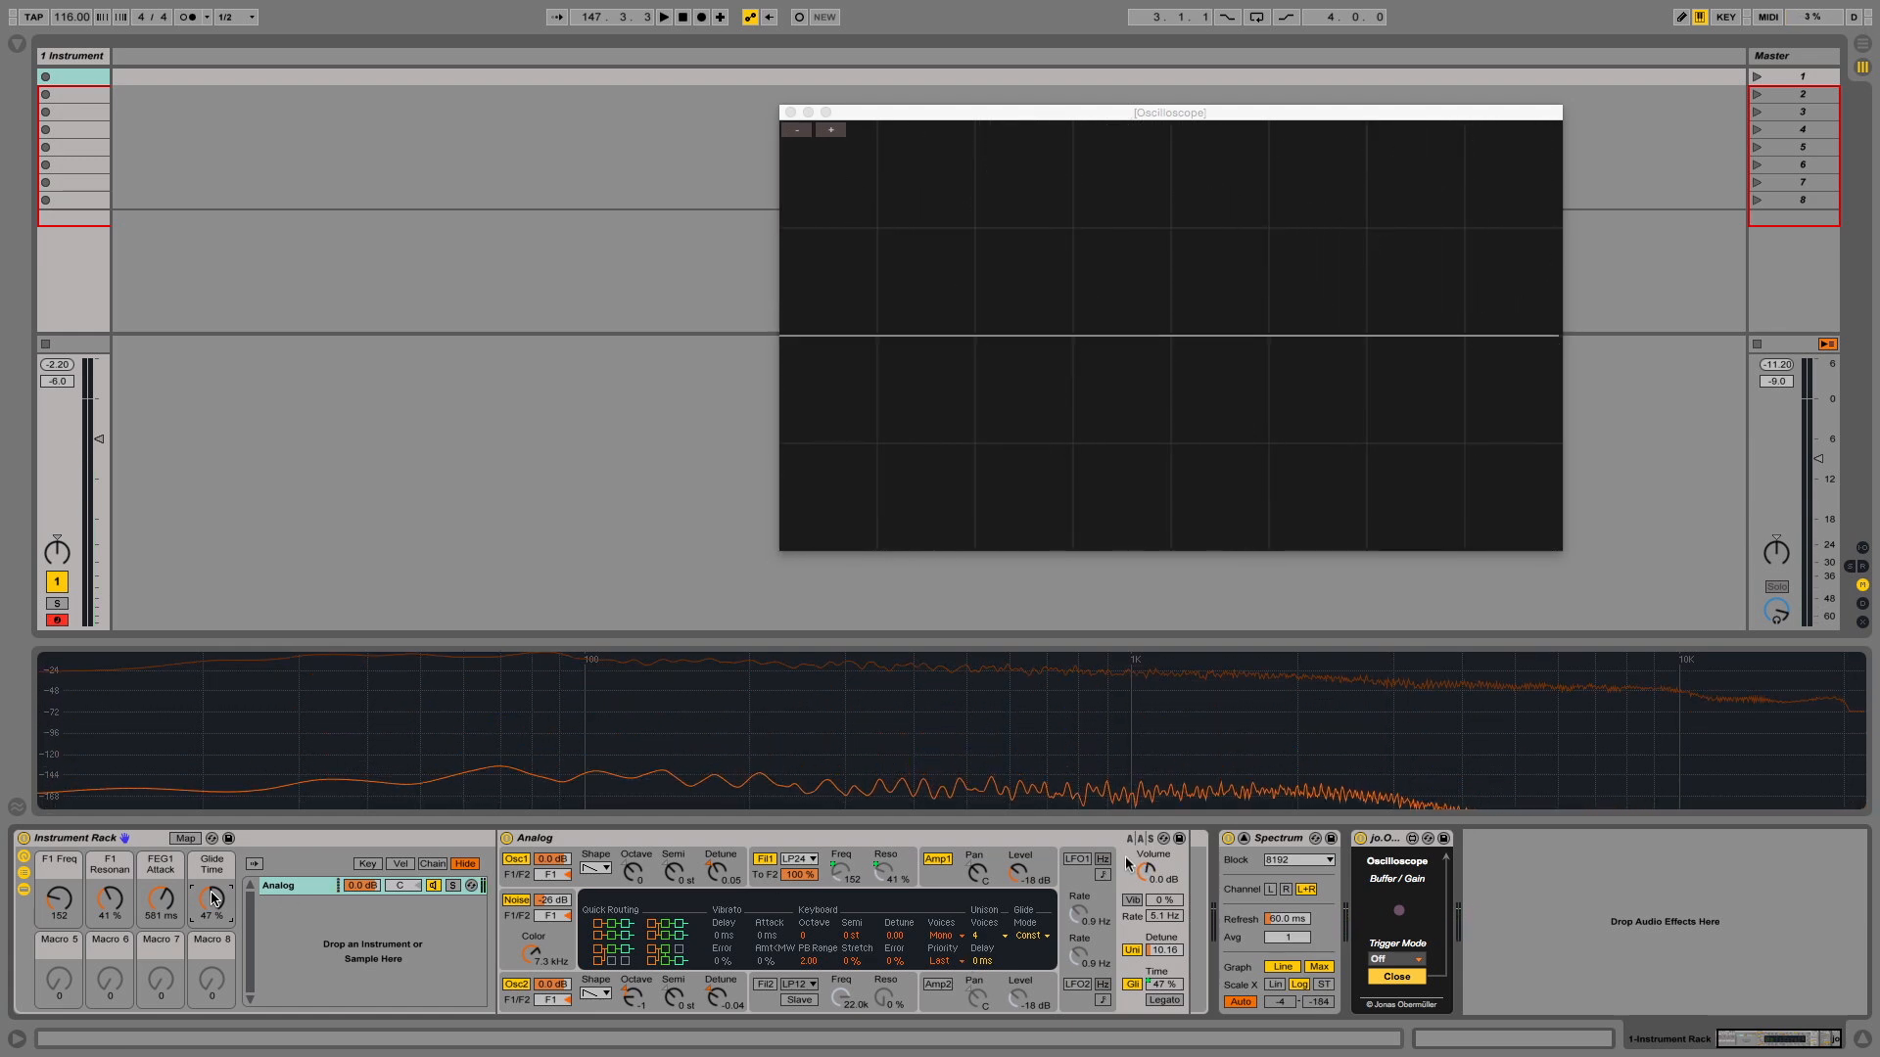
Step: Open the filter 1 settings in Analog and set the filter's Drive to Sym3
left_click(768, 875)
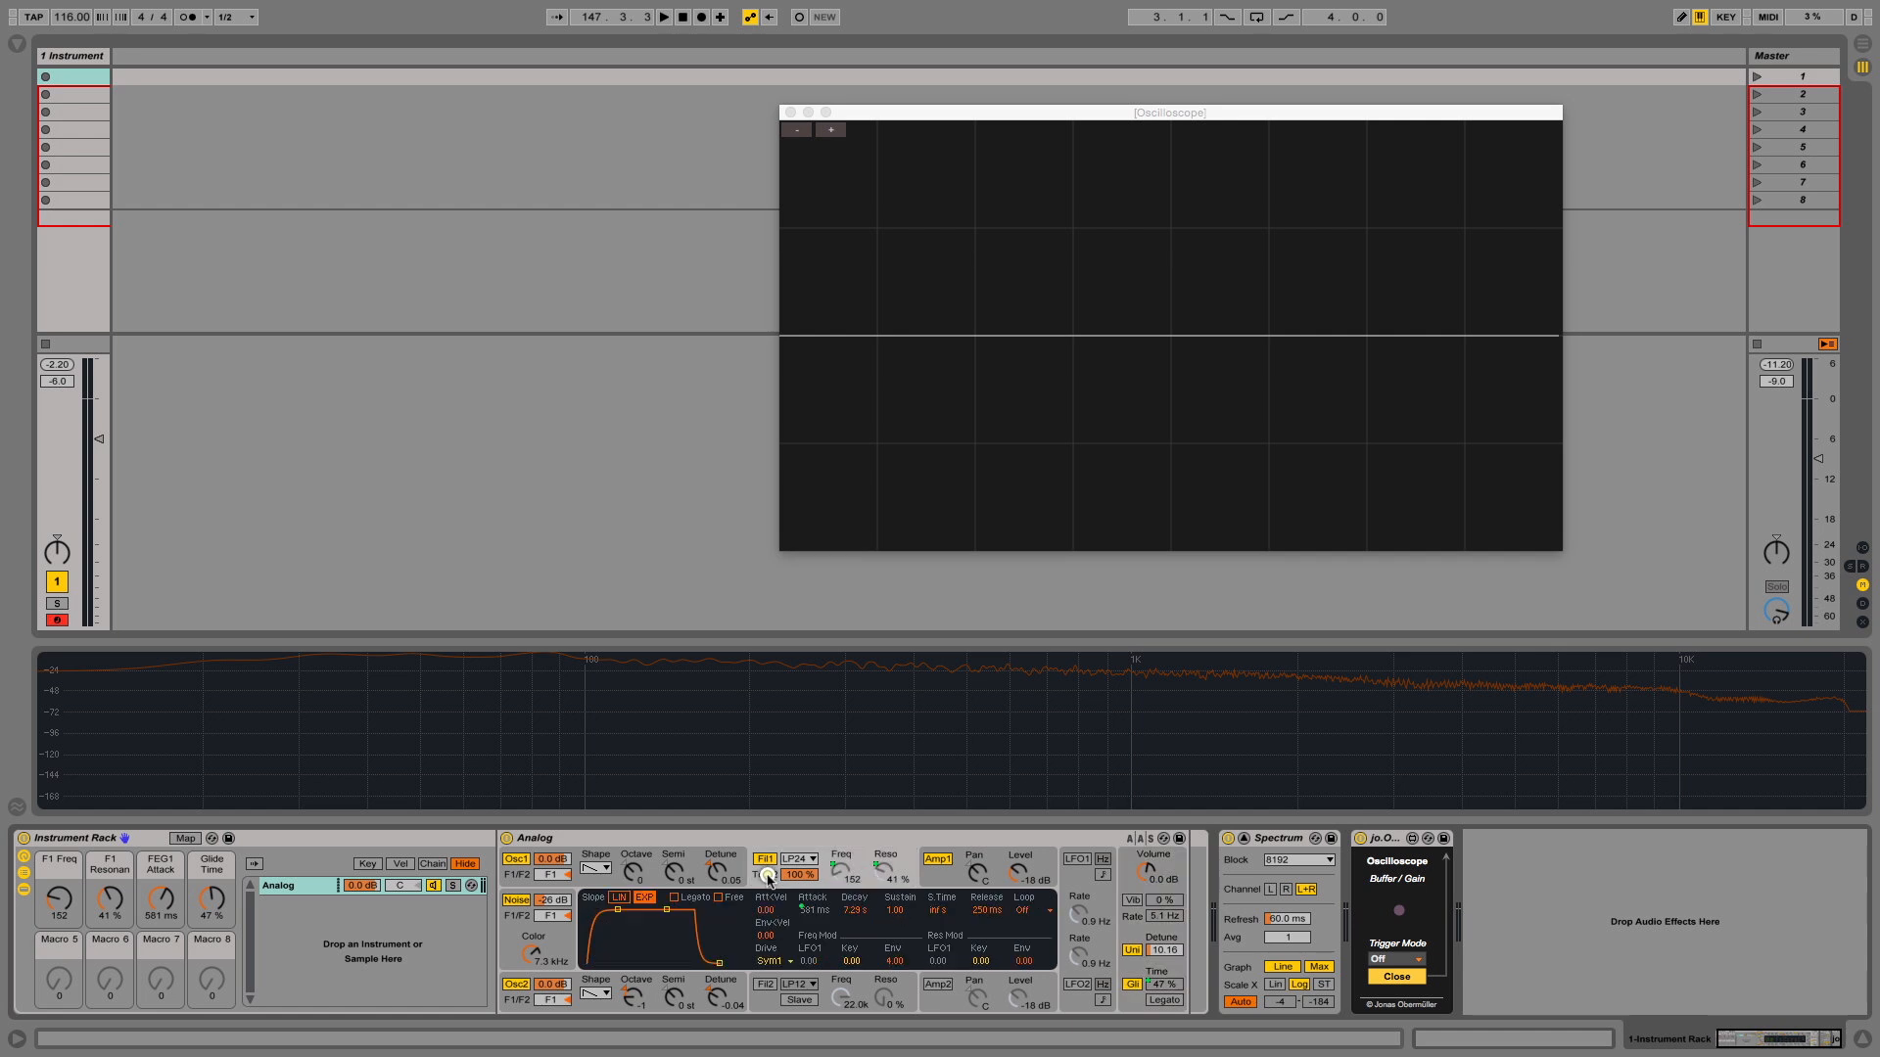
left_click(772, 962)
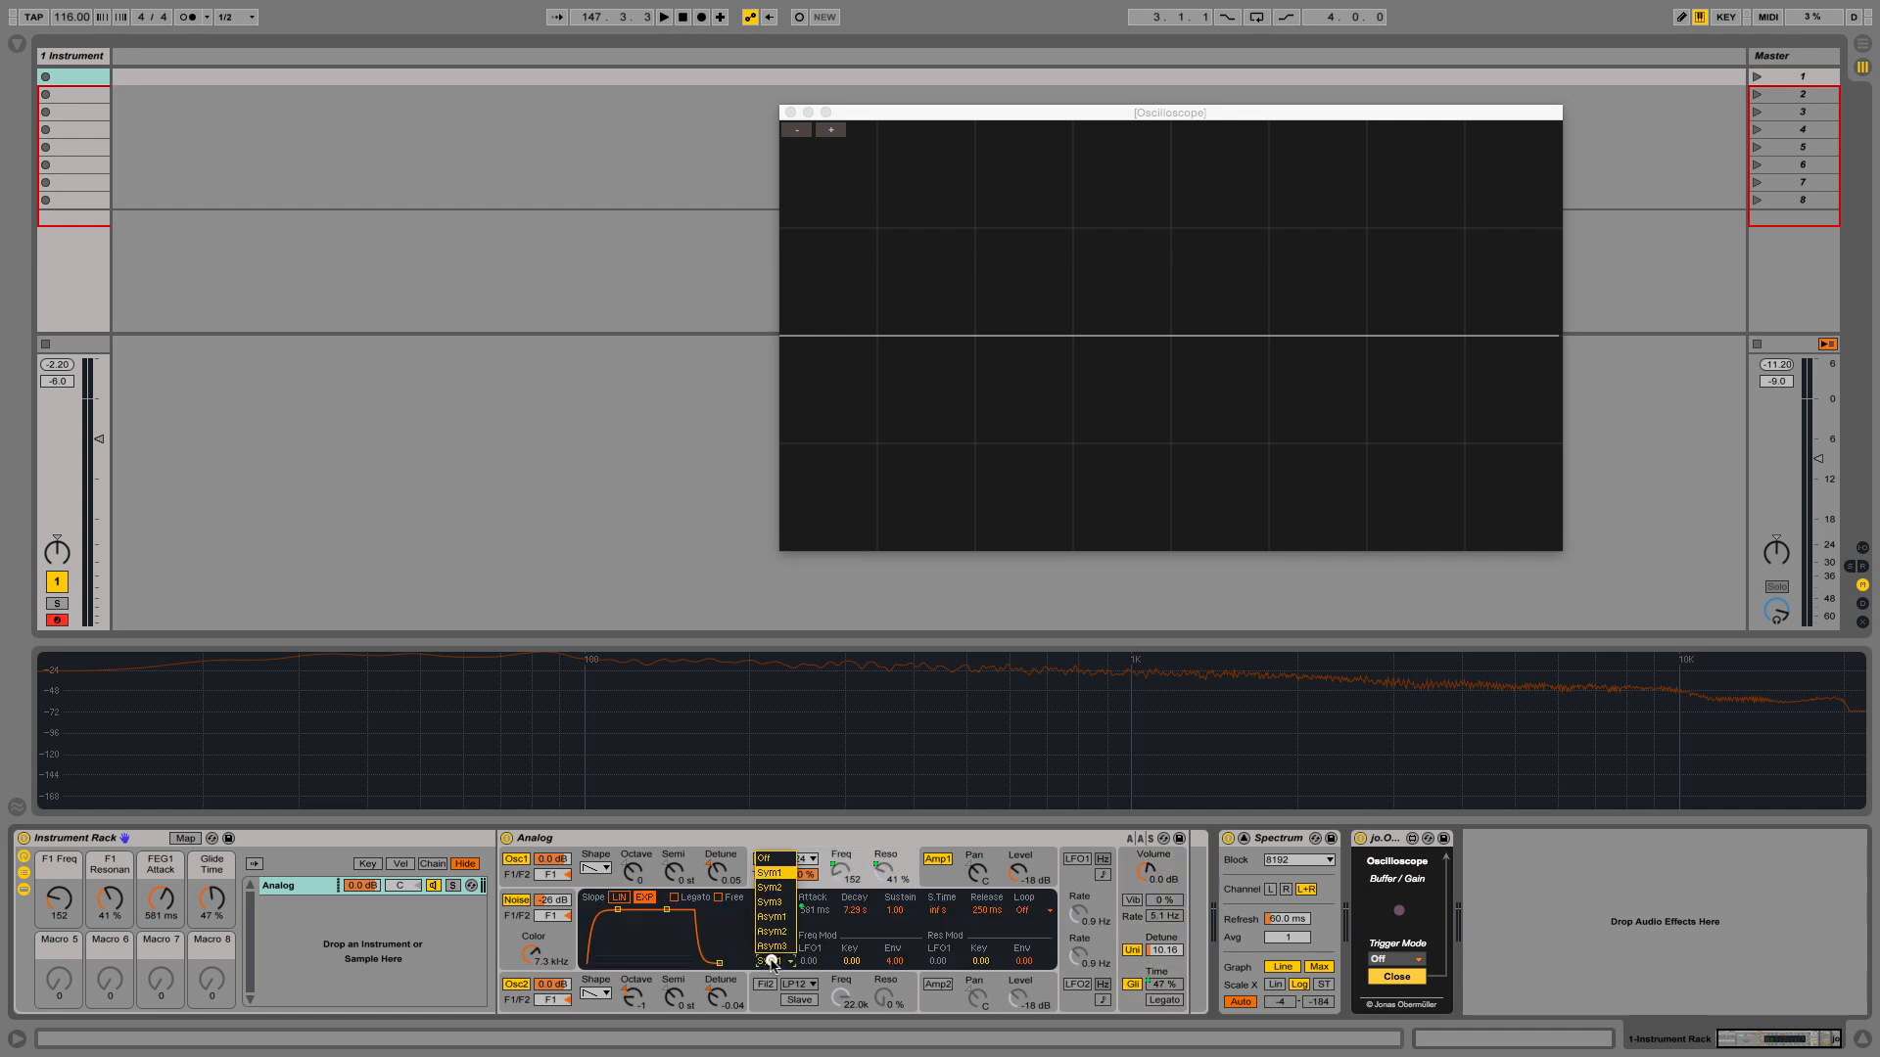
left_click(771, 961)
left_click(772, 961)
left_click(791, 840)
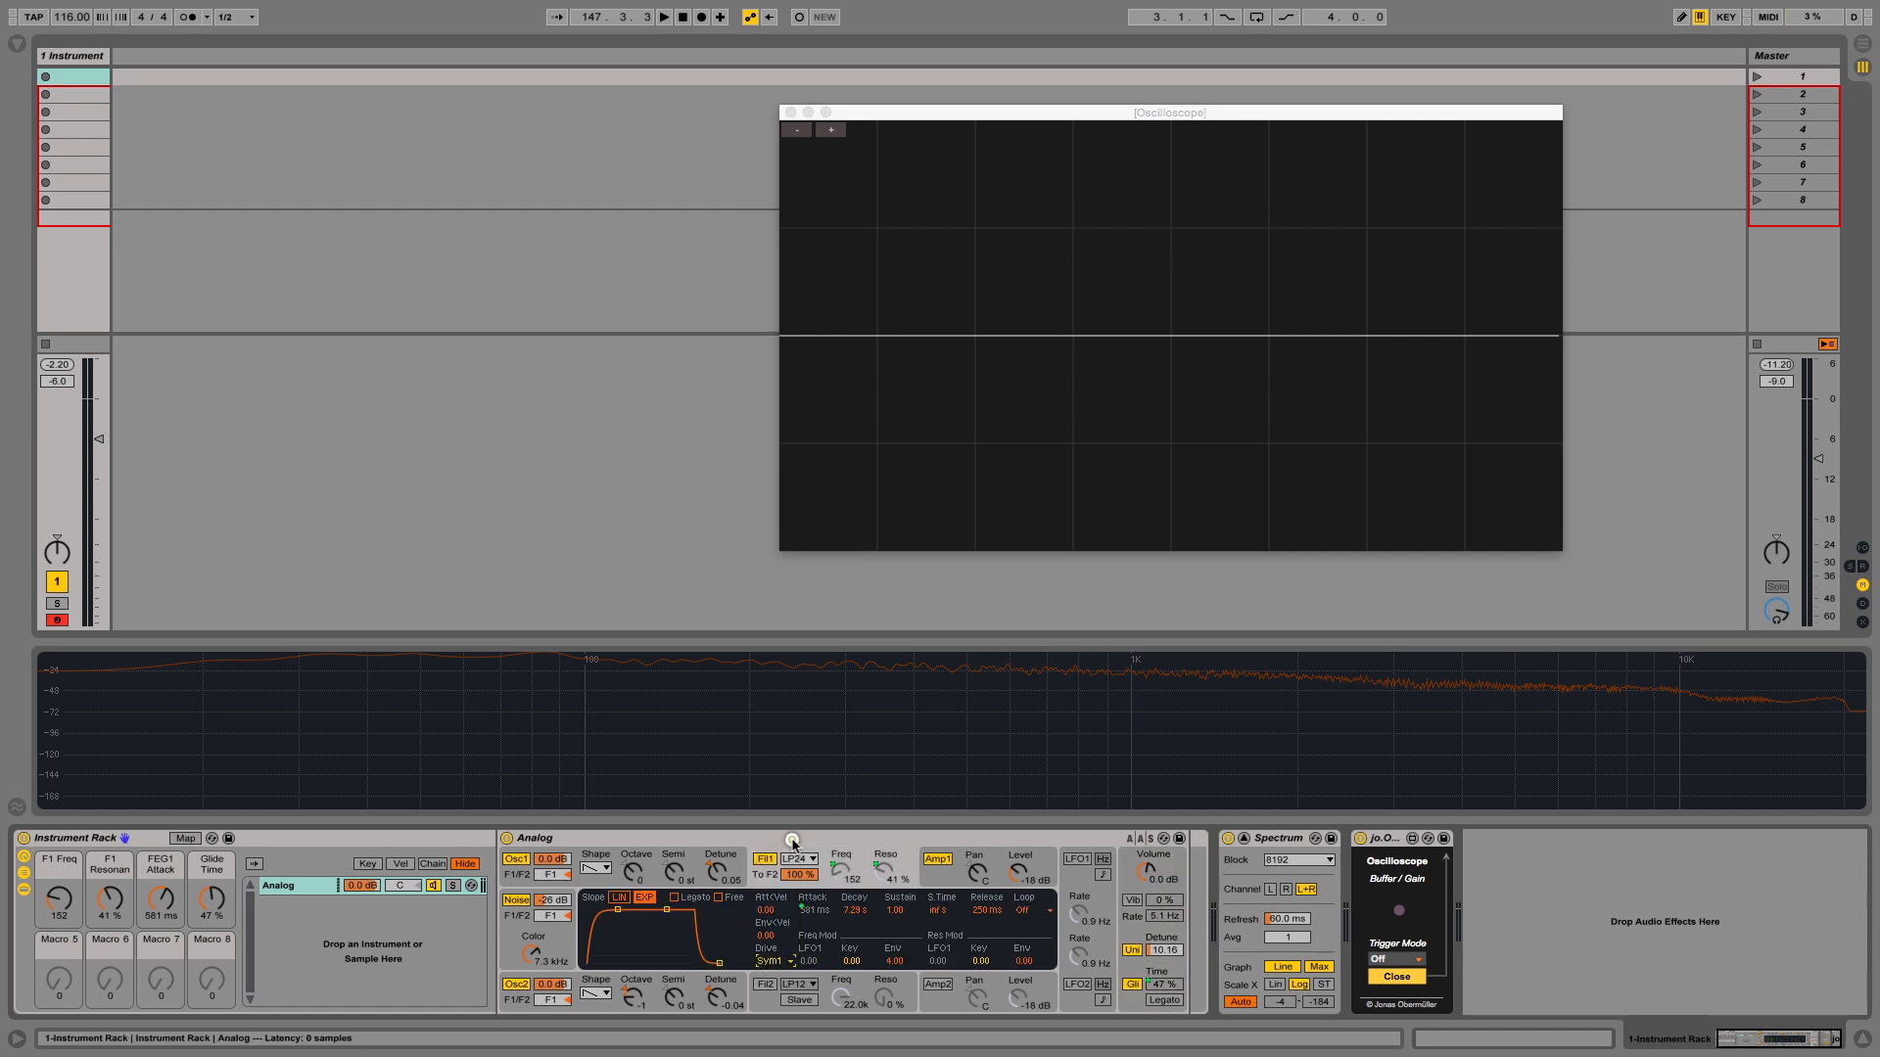
left_click(771, 961)
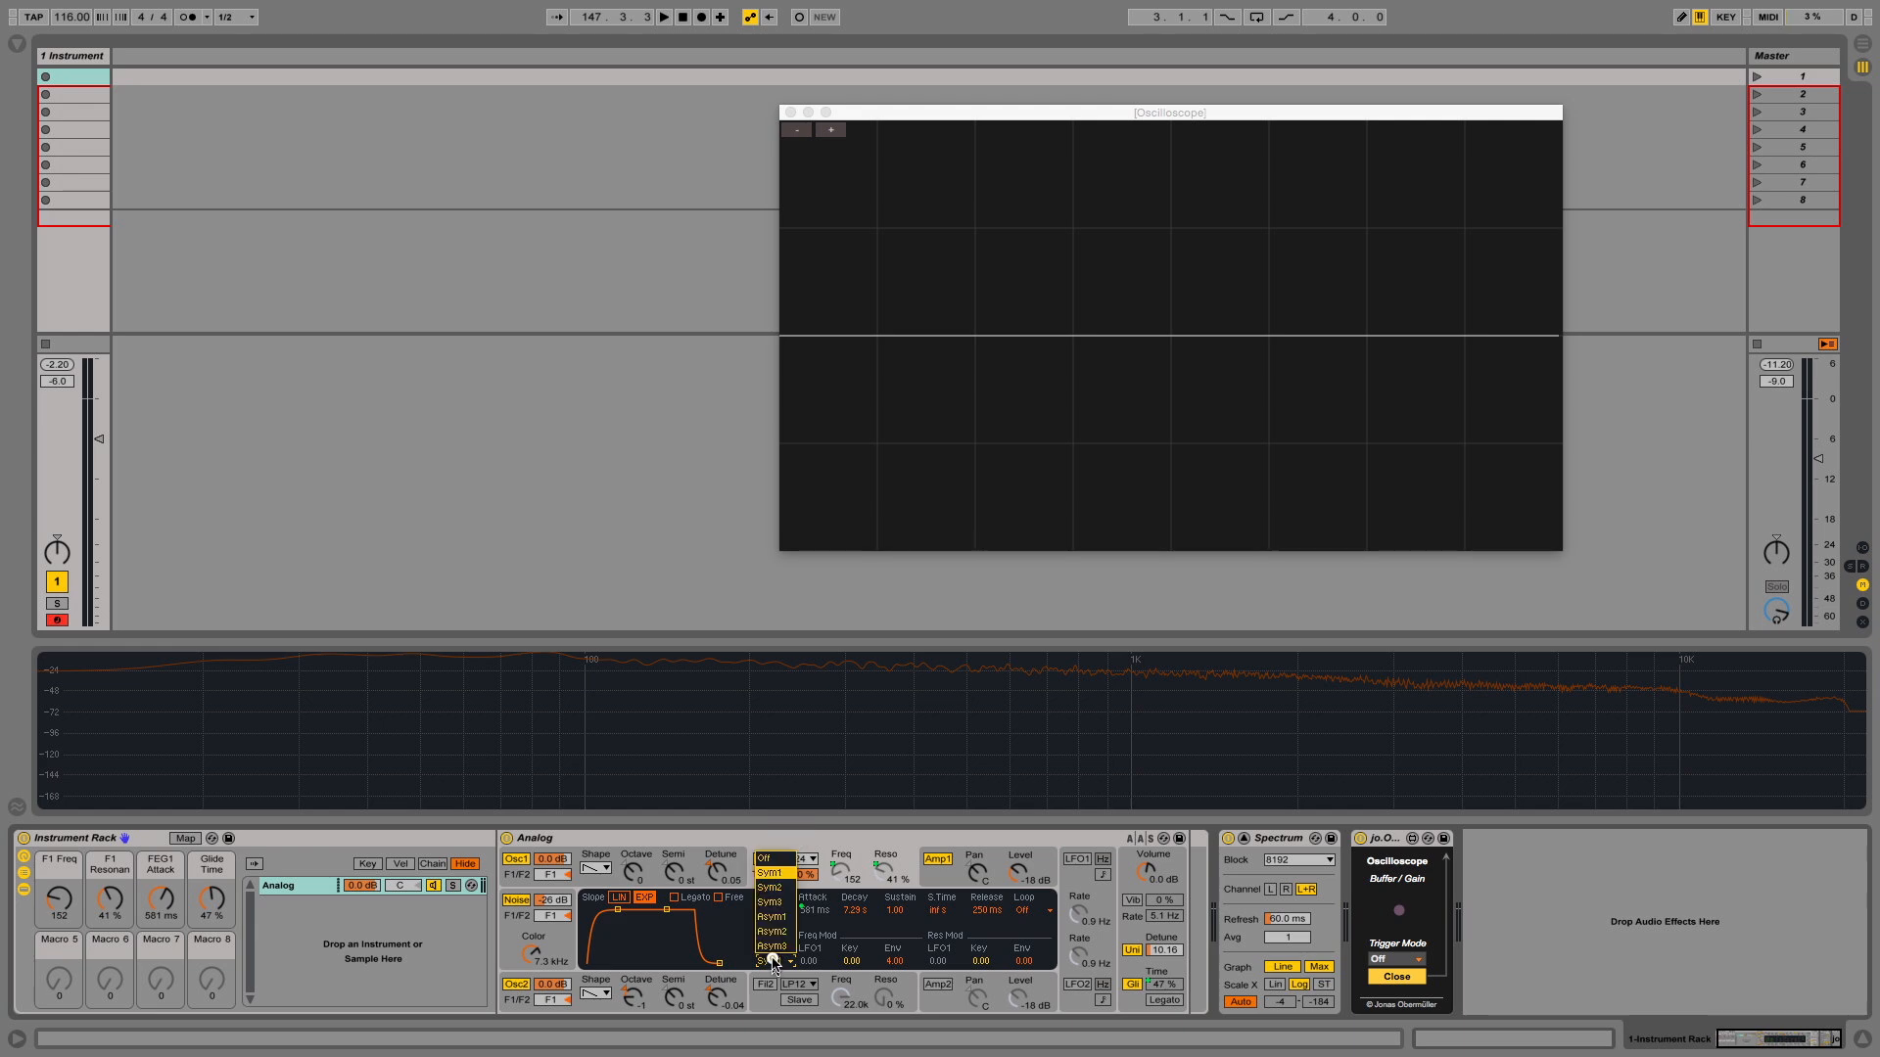
left_click(772, 908)
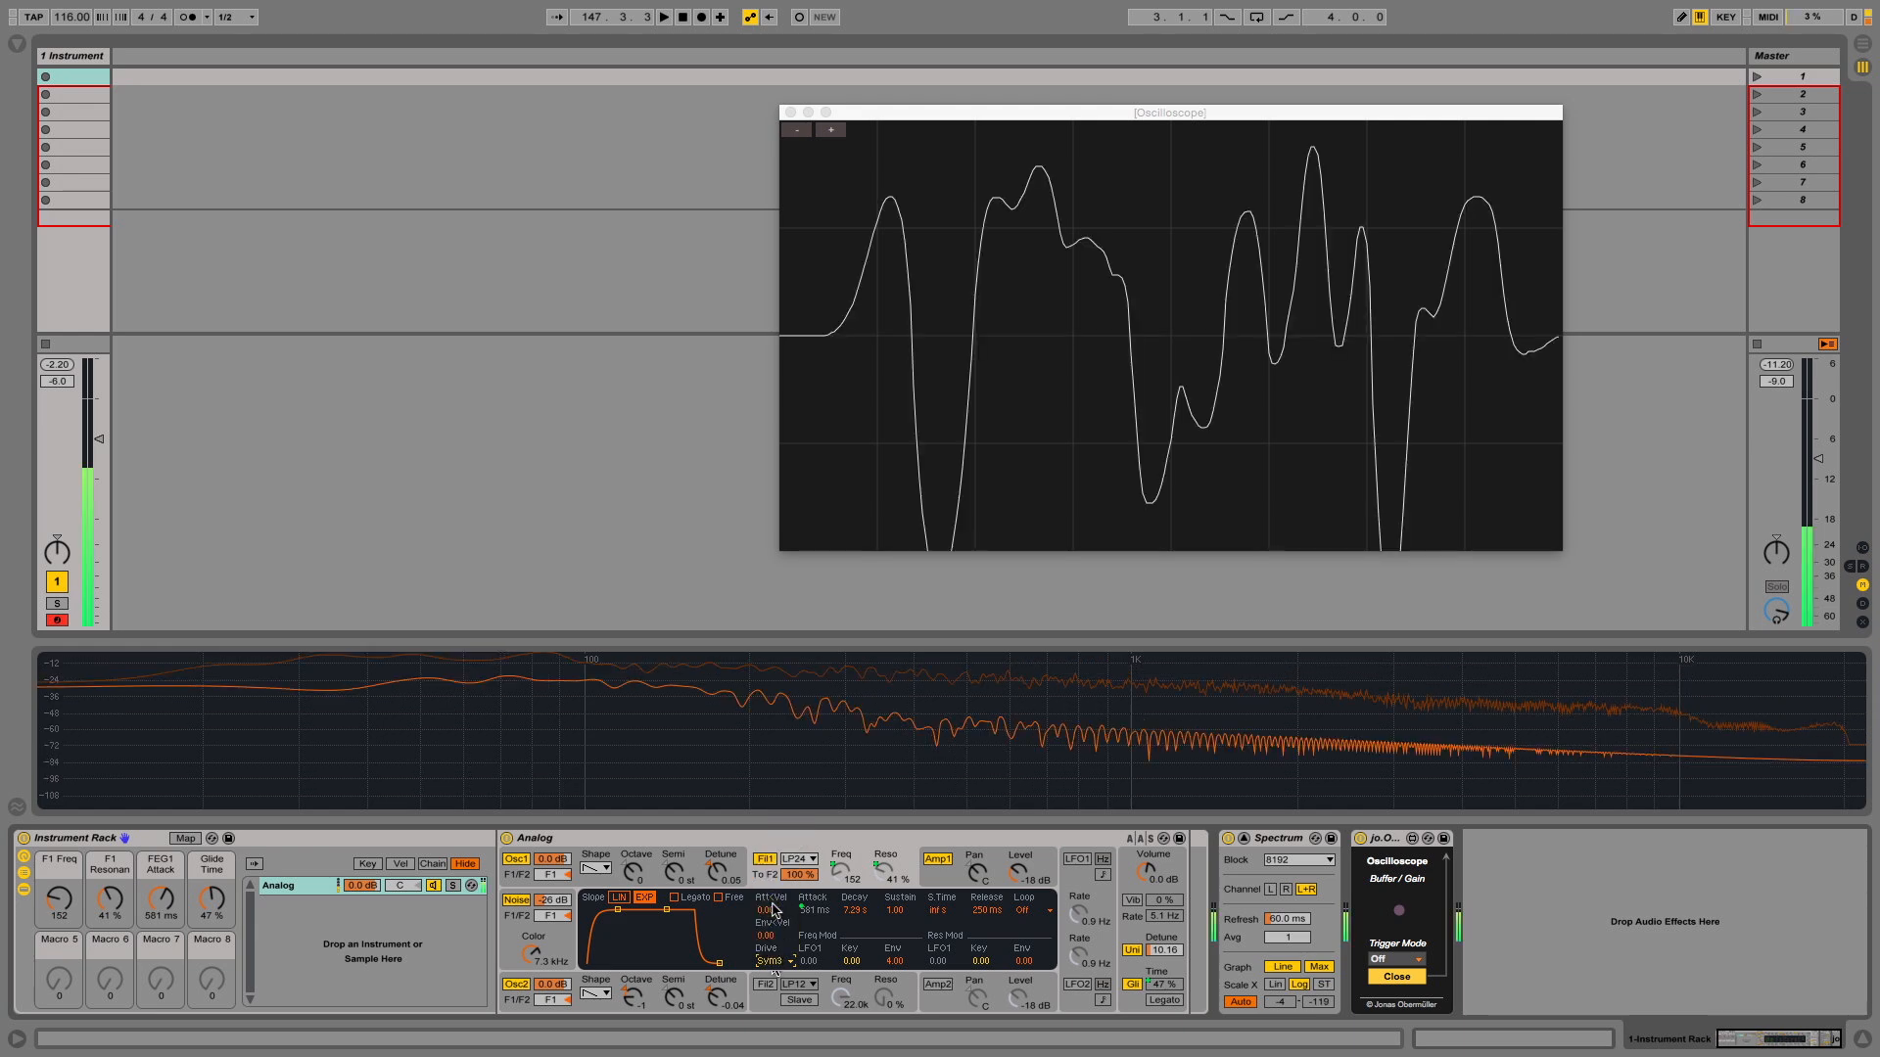
Step: Audition filter 1's Drive types from Off to the asymmetric options and select Sym2
key("Down")
key("Down")
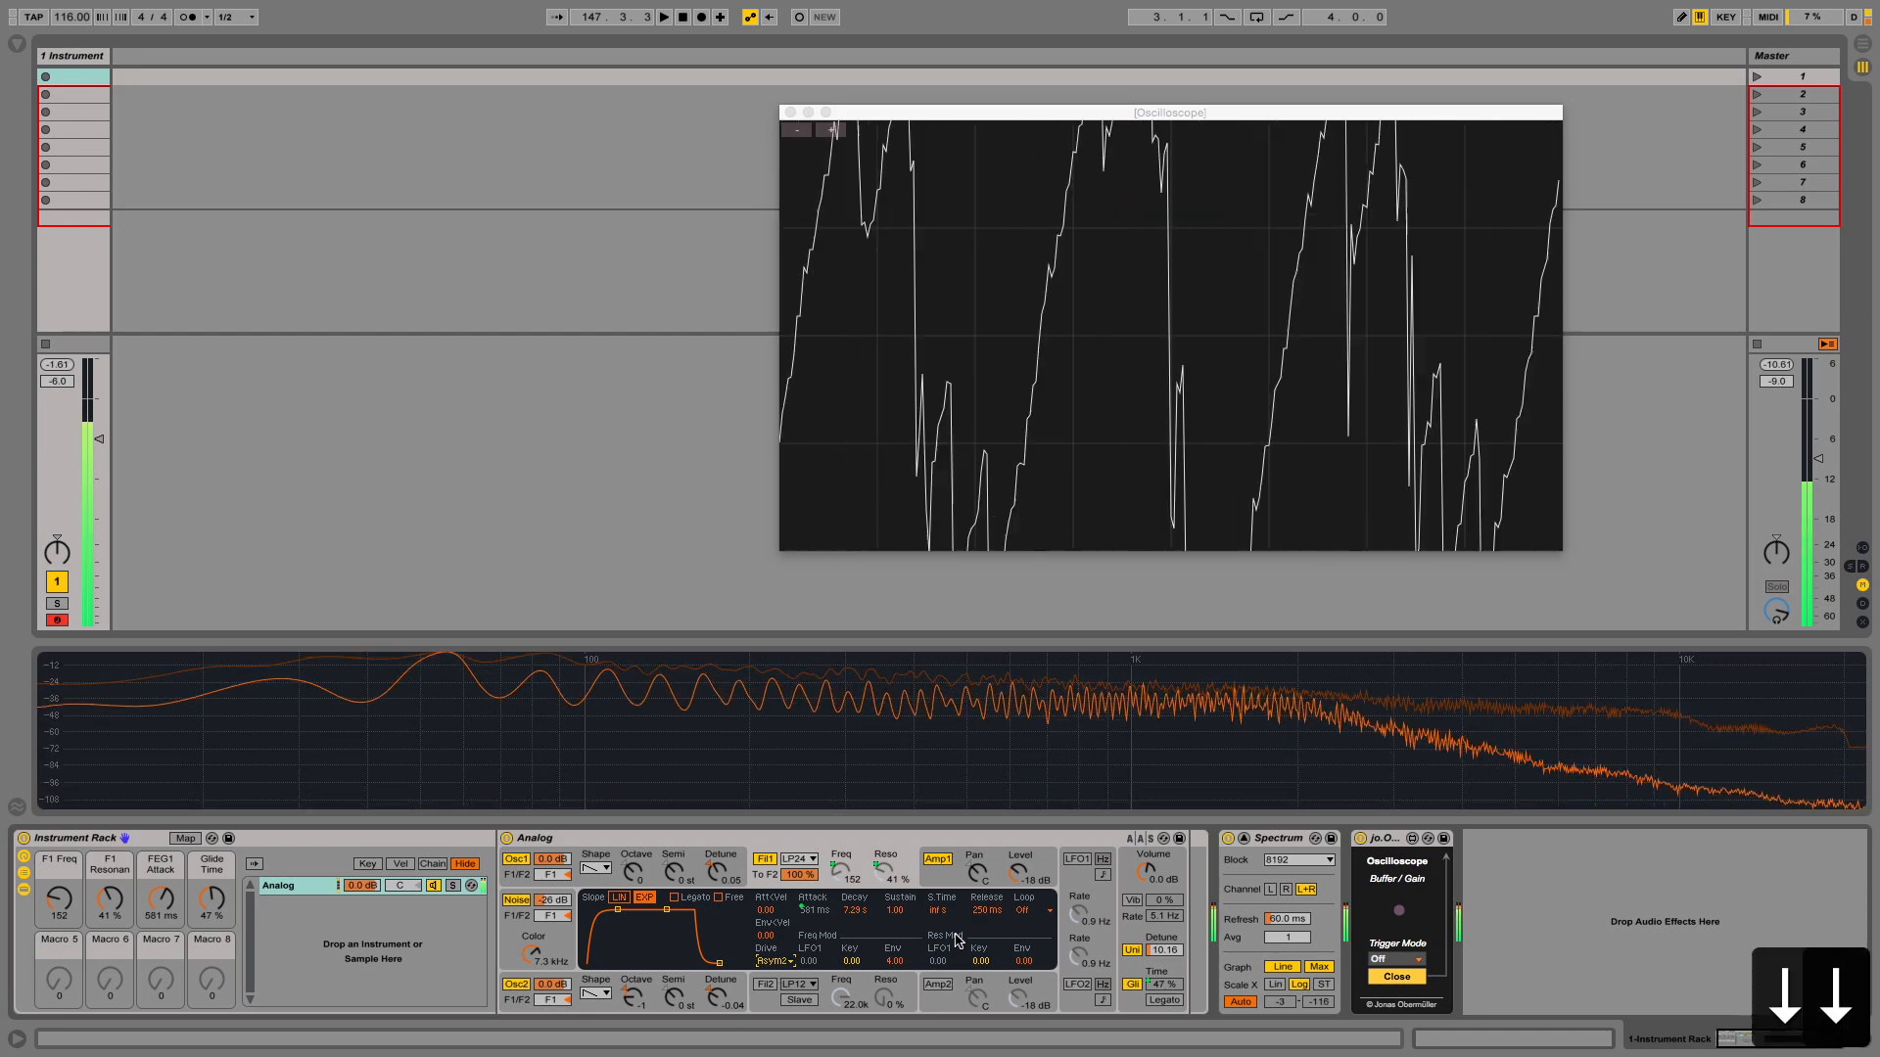
key("Down")
key("Up")
key("Up")
key("Up")
key("Up")
key("Up")
key("Up")
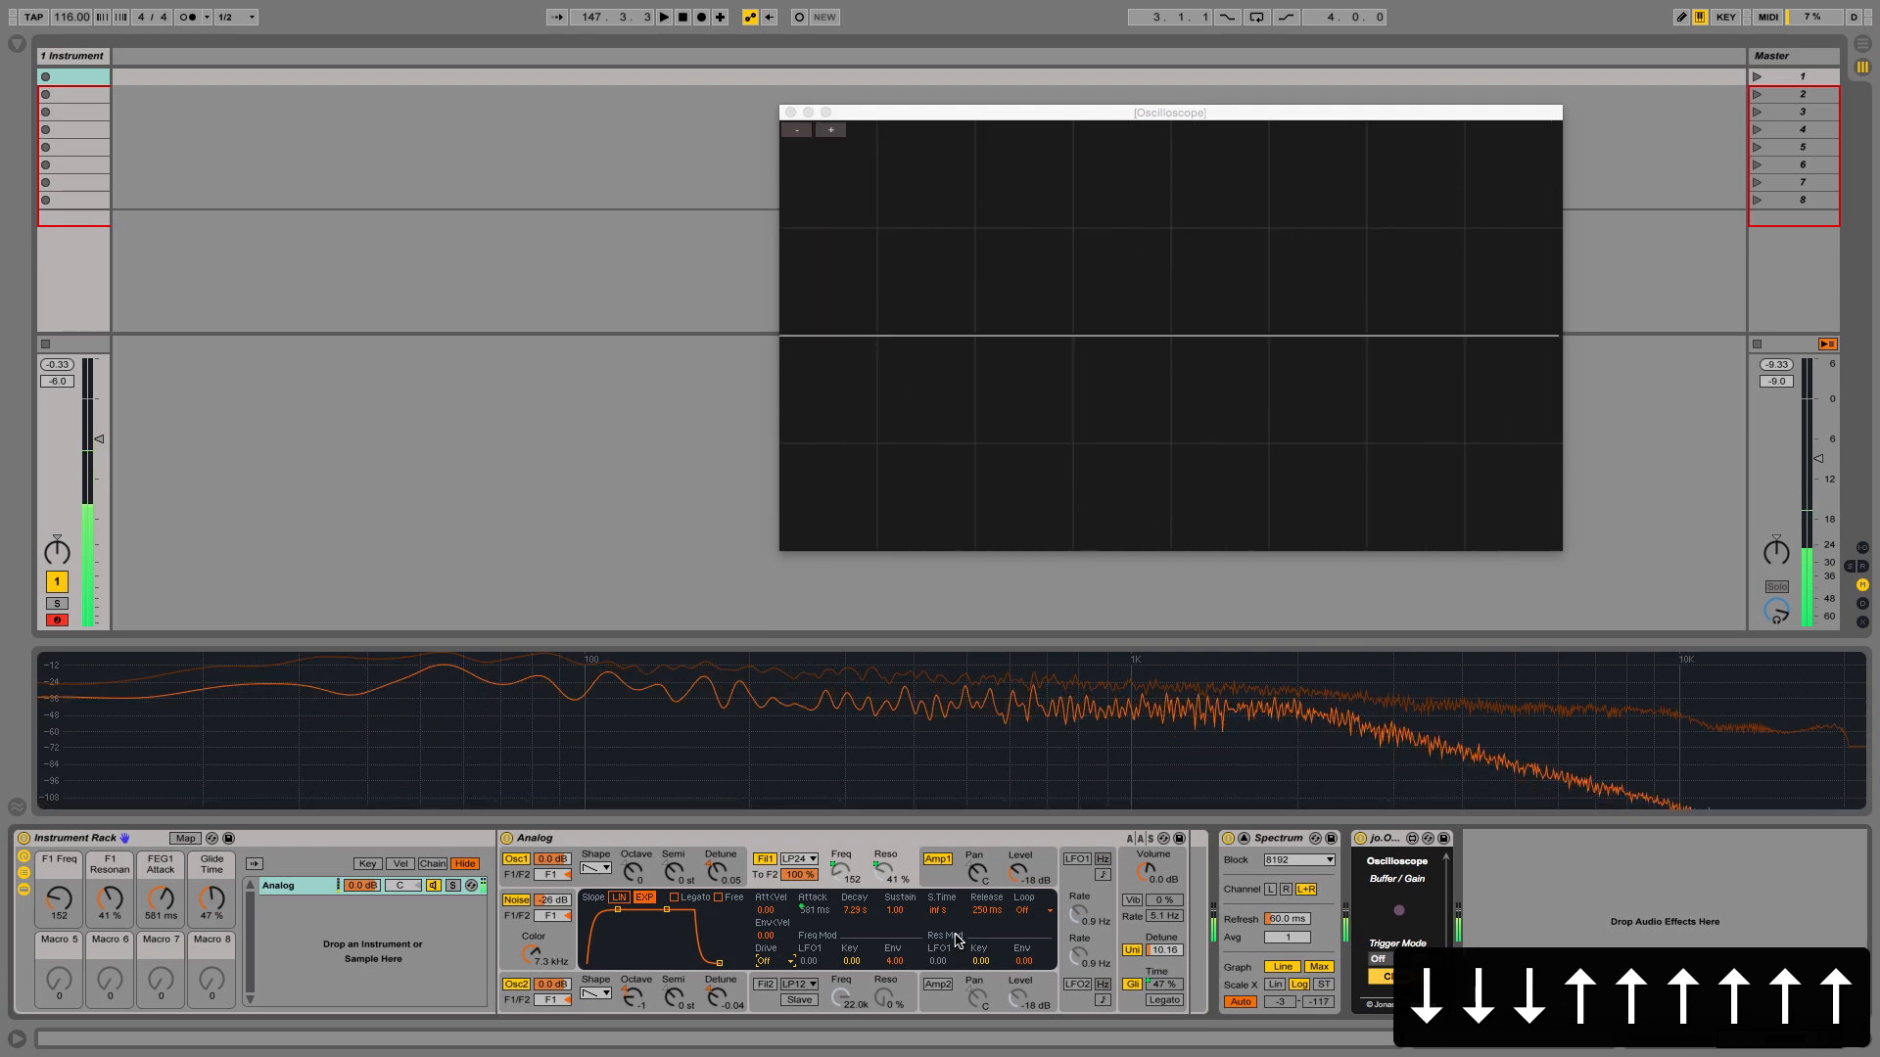
key("Down")
key("Down")
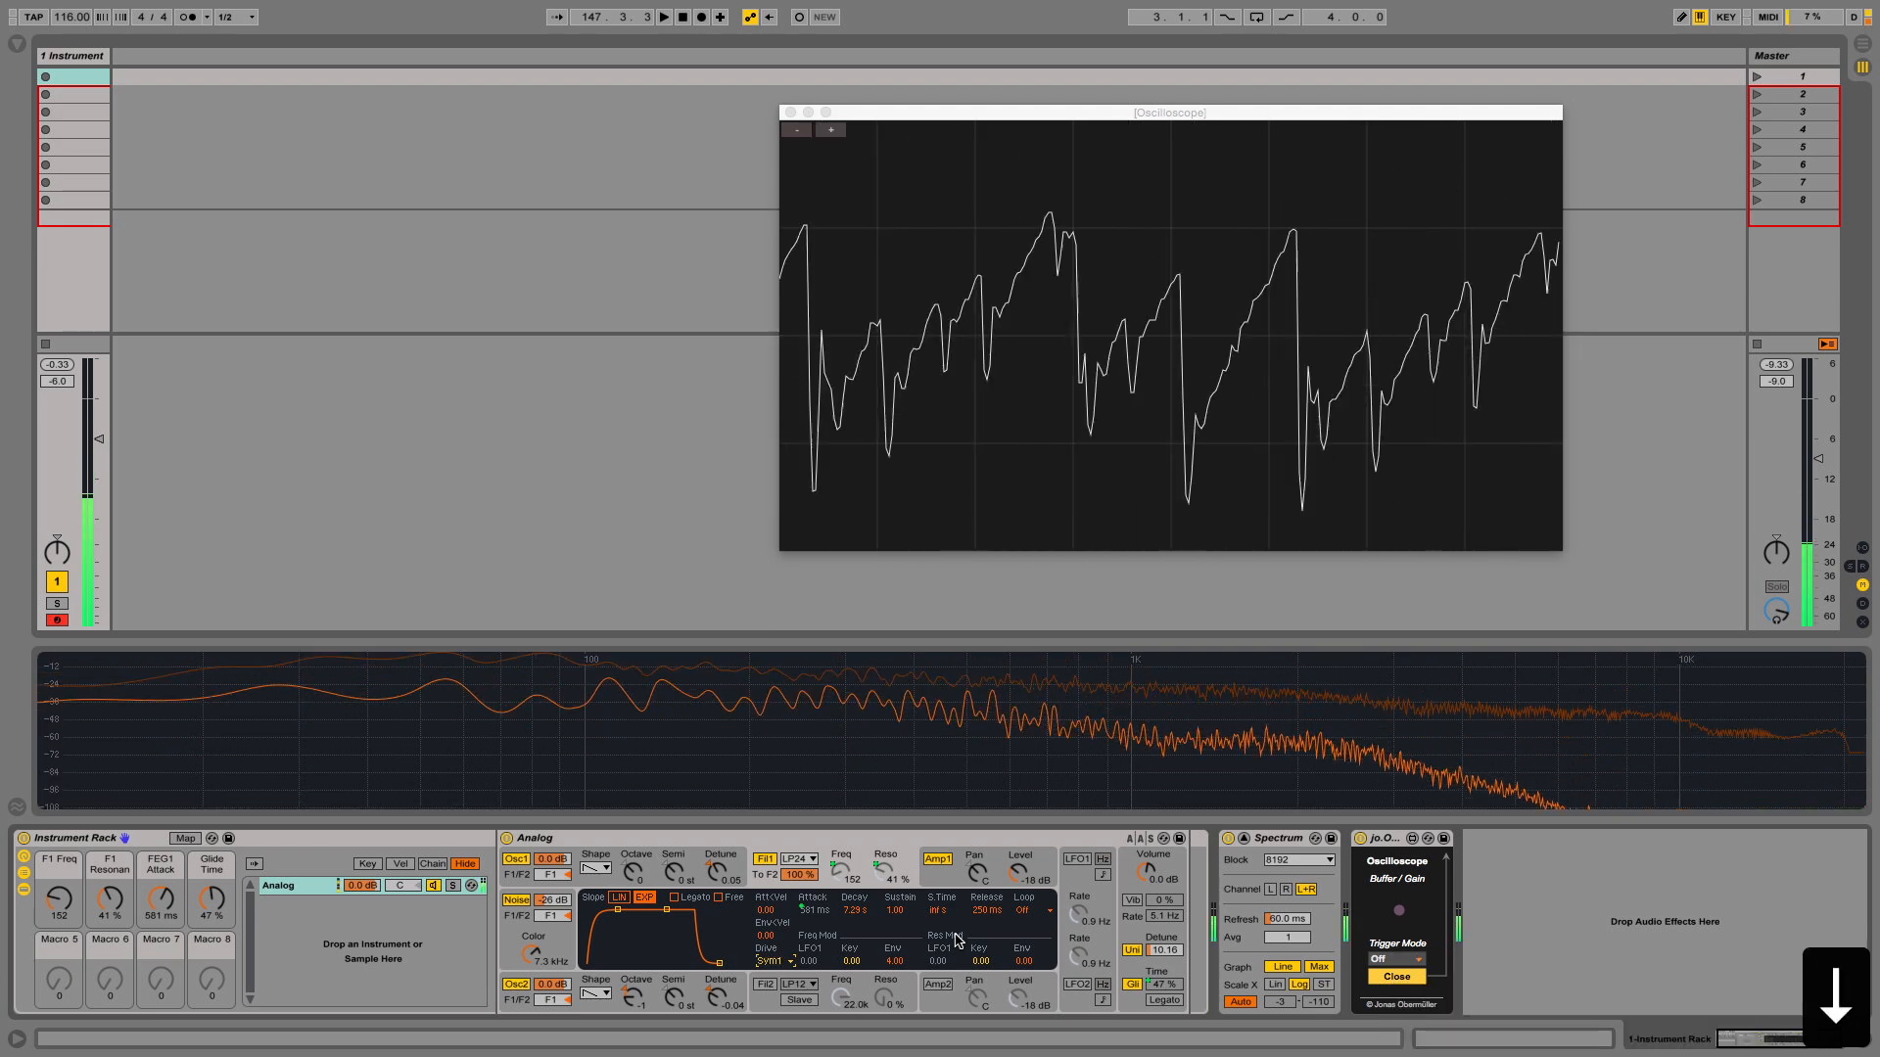
key("Down")
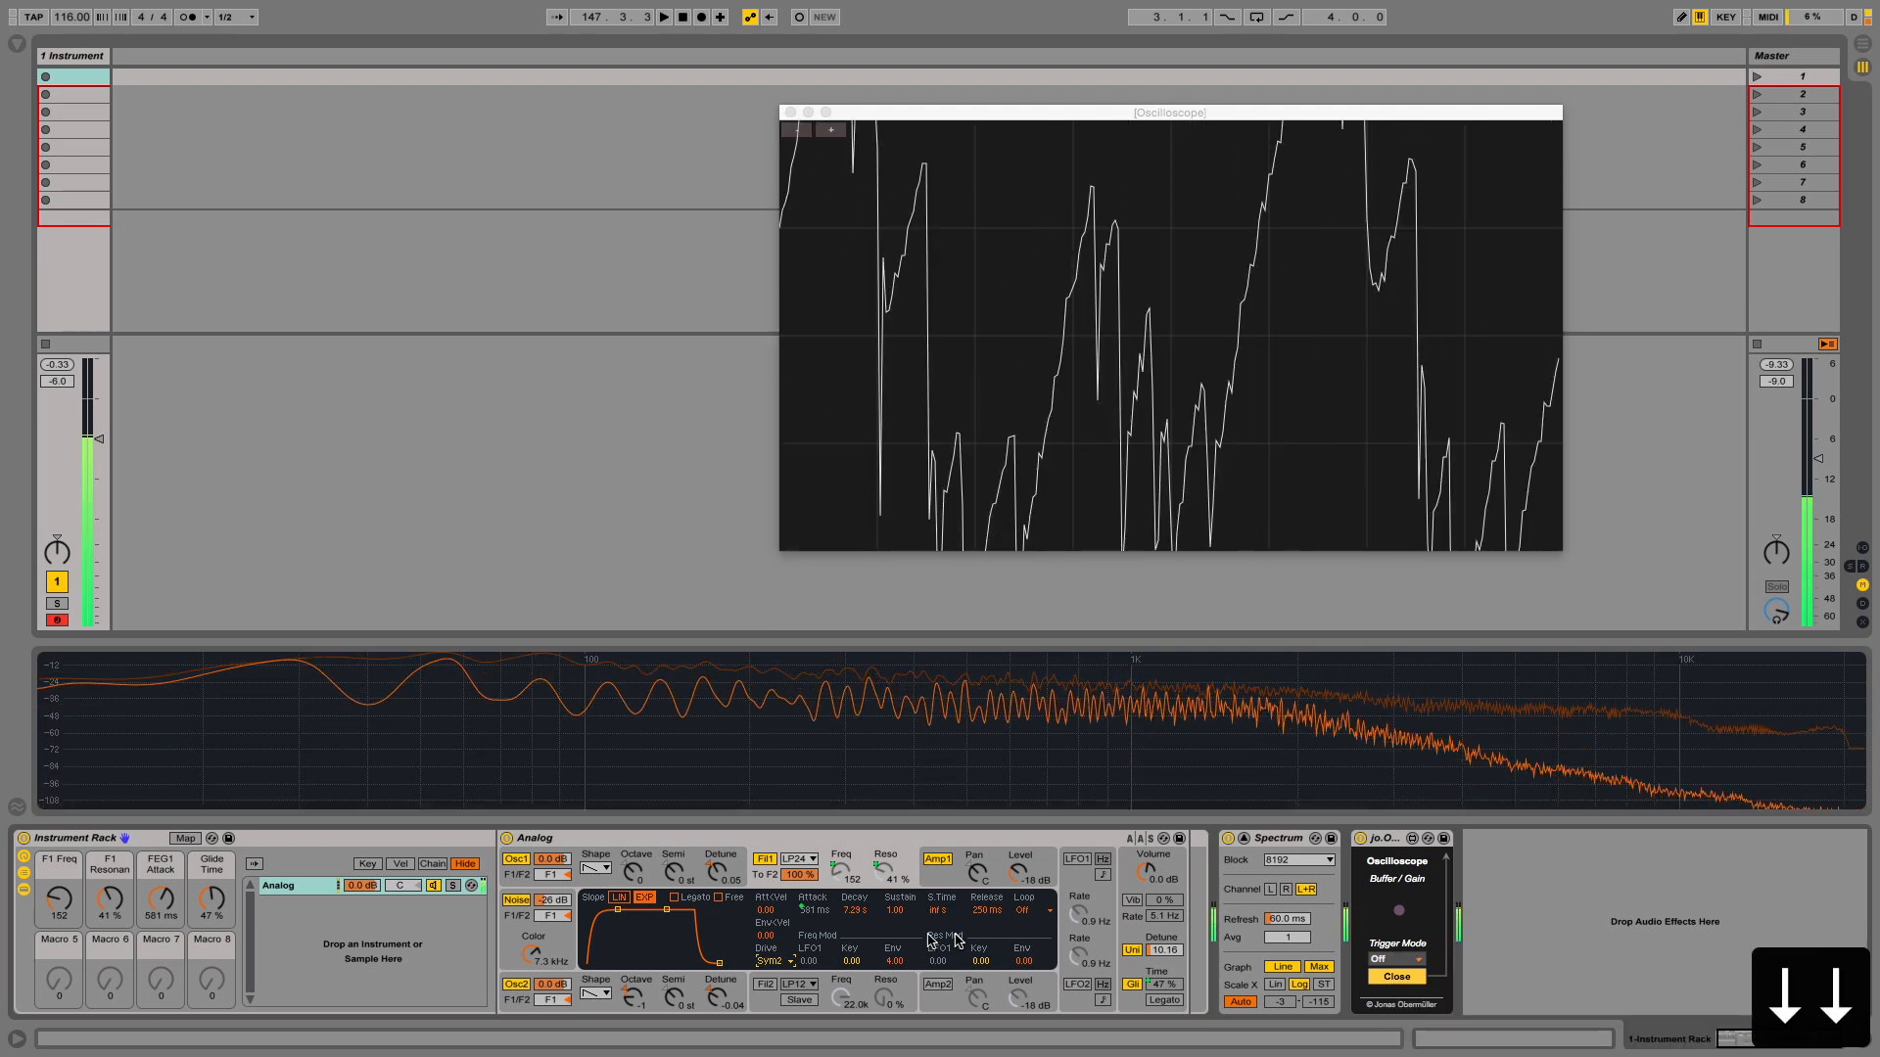
Step: Map filter 1's Drive to Macro 5 and raise the F1 Drive macro to 127
right_click(768, 963)
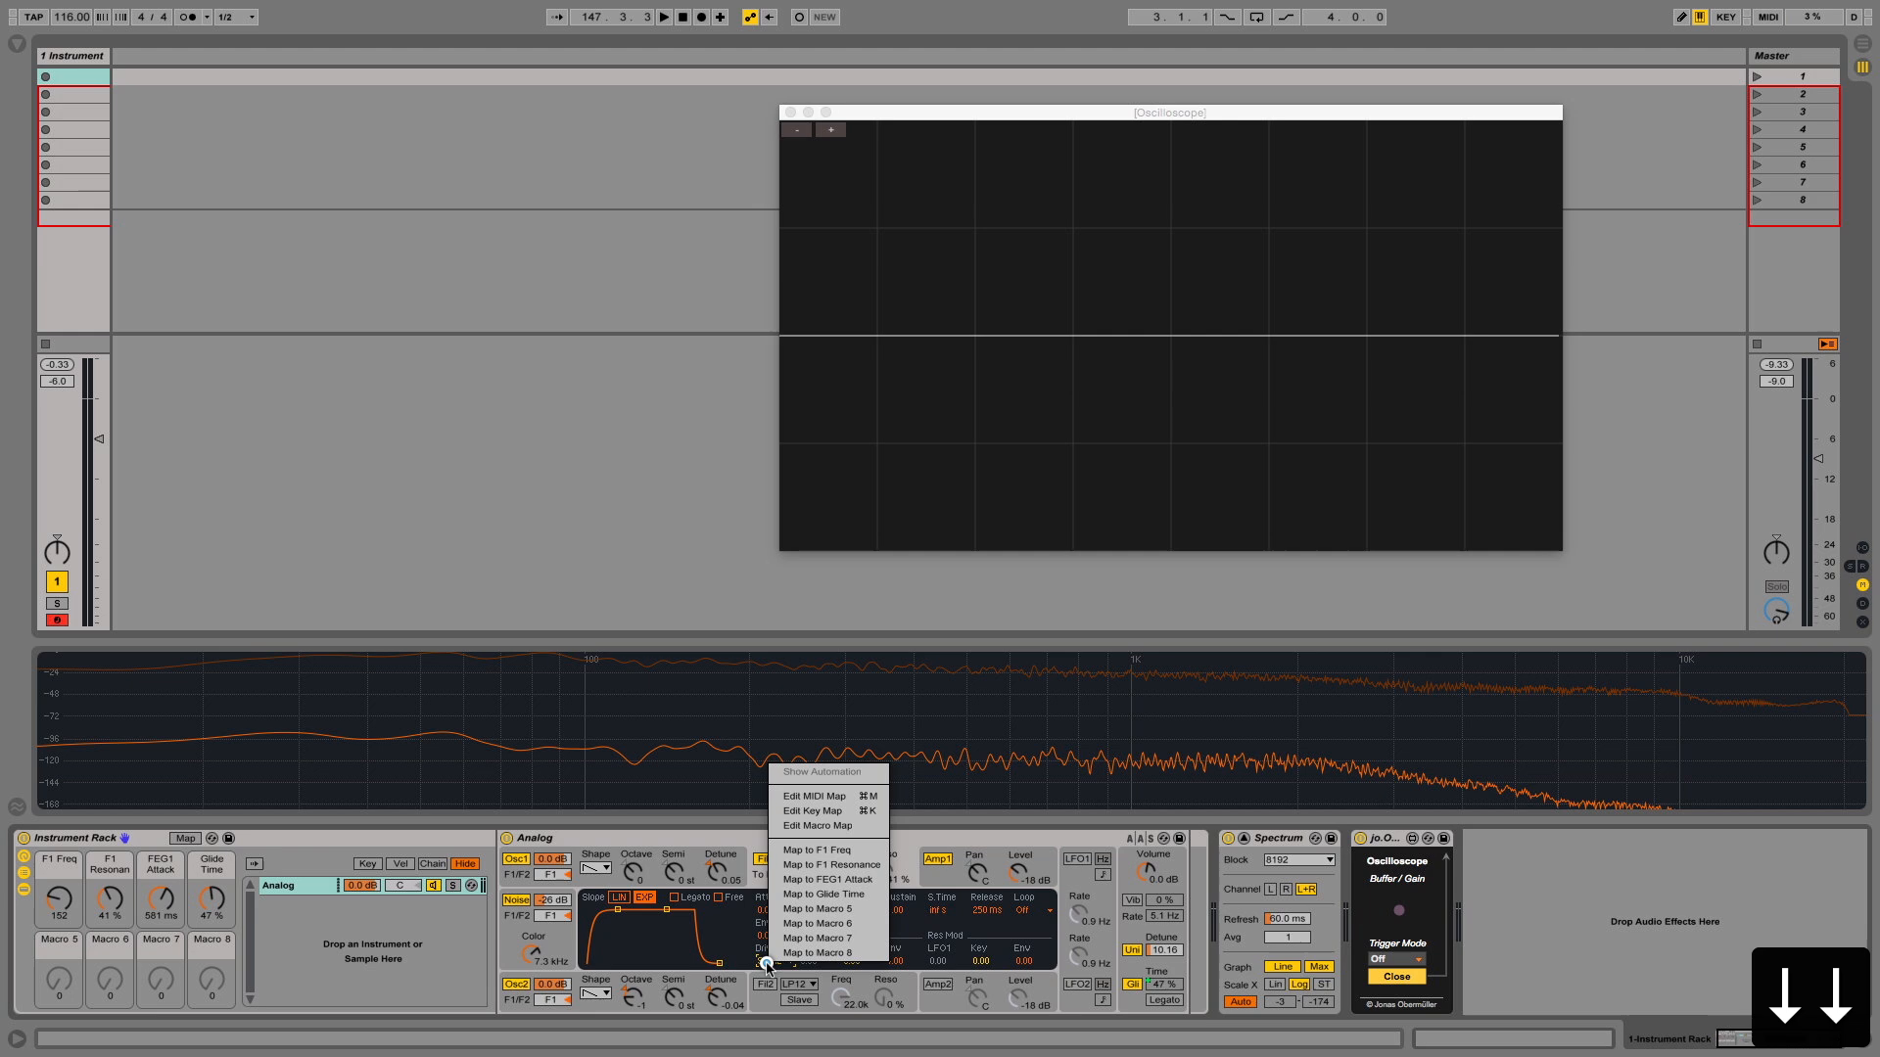
left_click(833, 906)
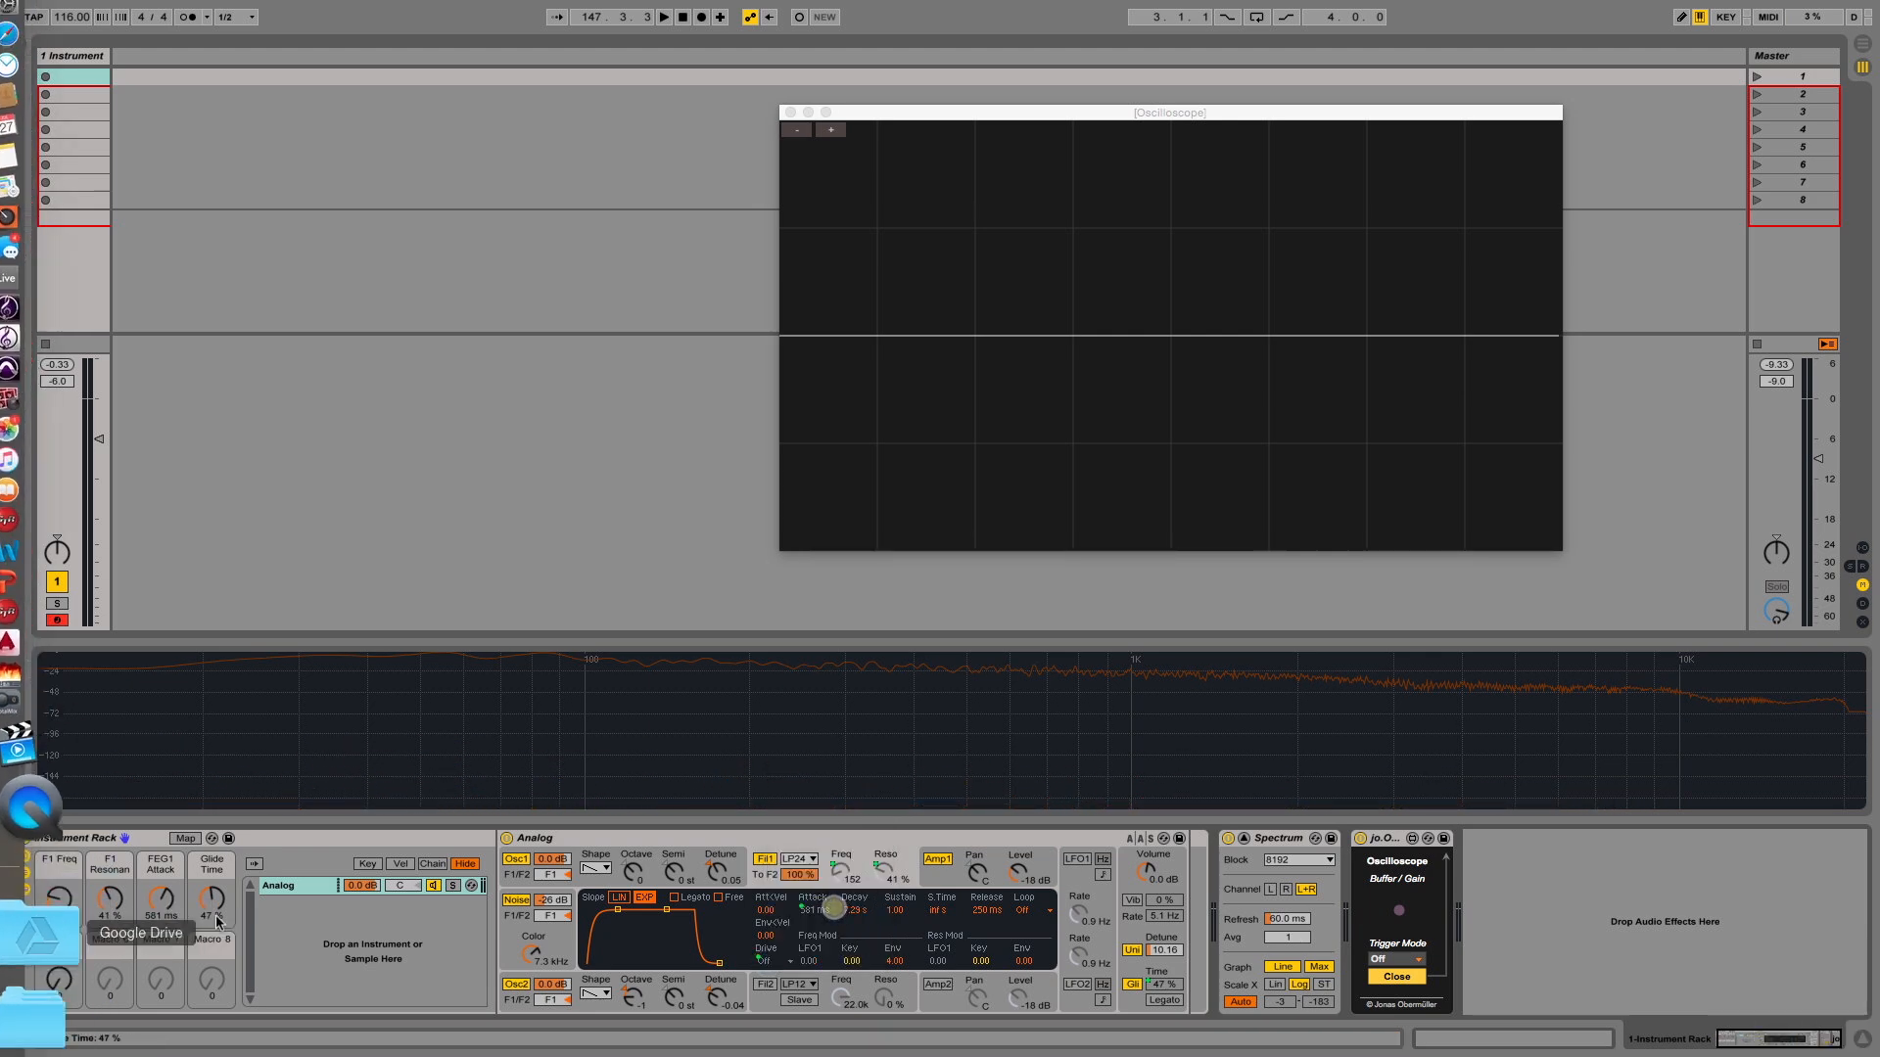
left_click_drag(60, 979, 65, 972)
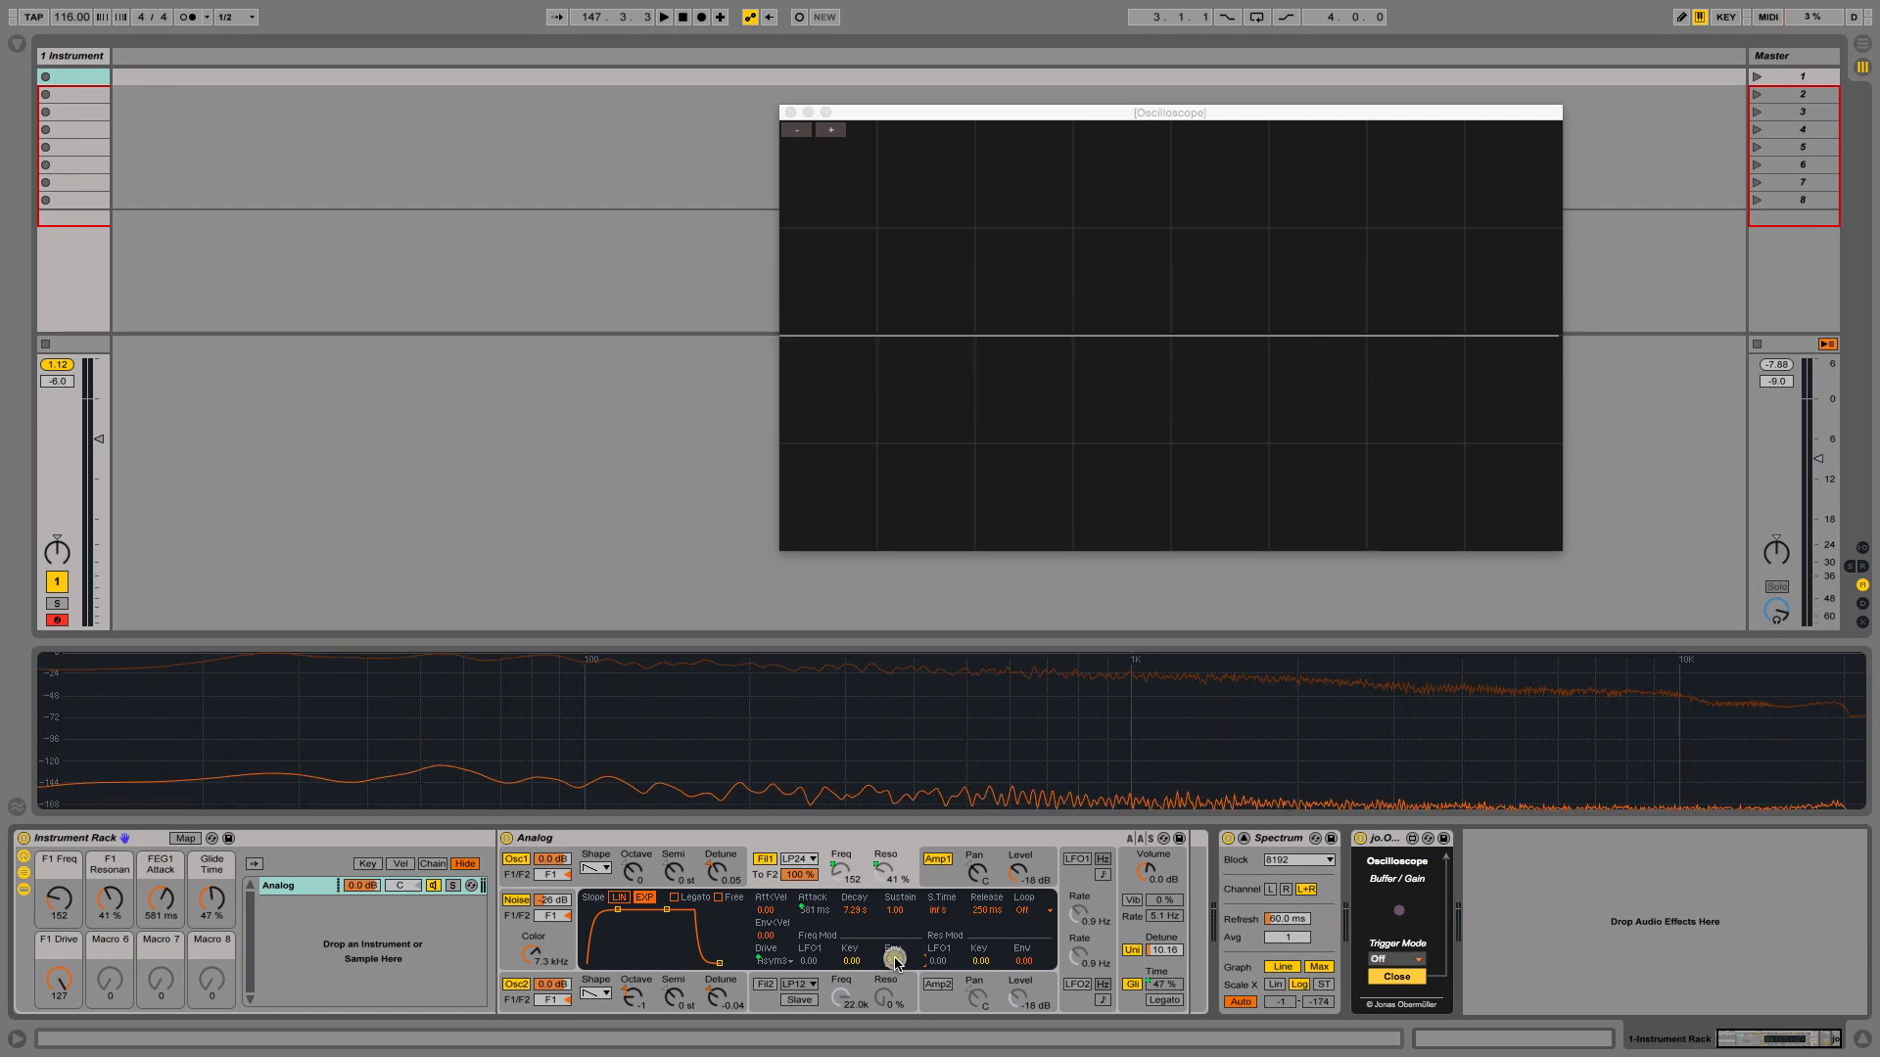
Step: Try filter 1's frequency envelope amount at 4 and 0, and raise it to 16
type("4")
key("Return")
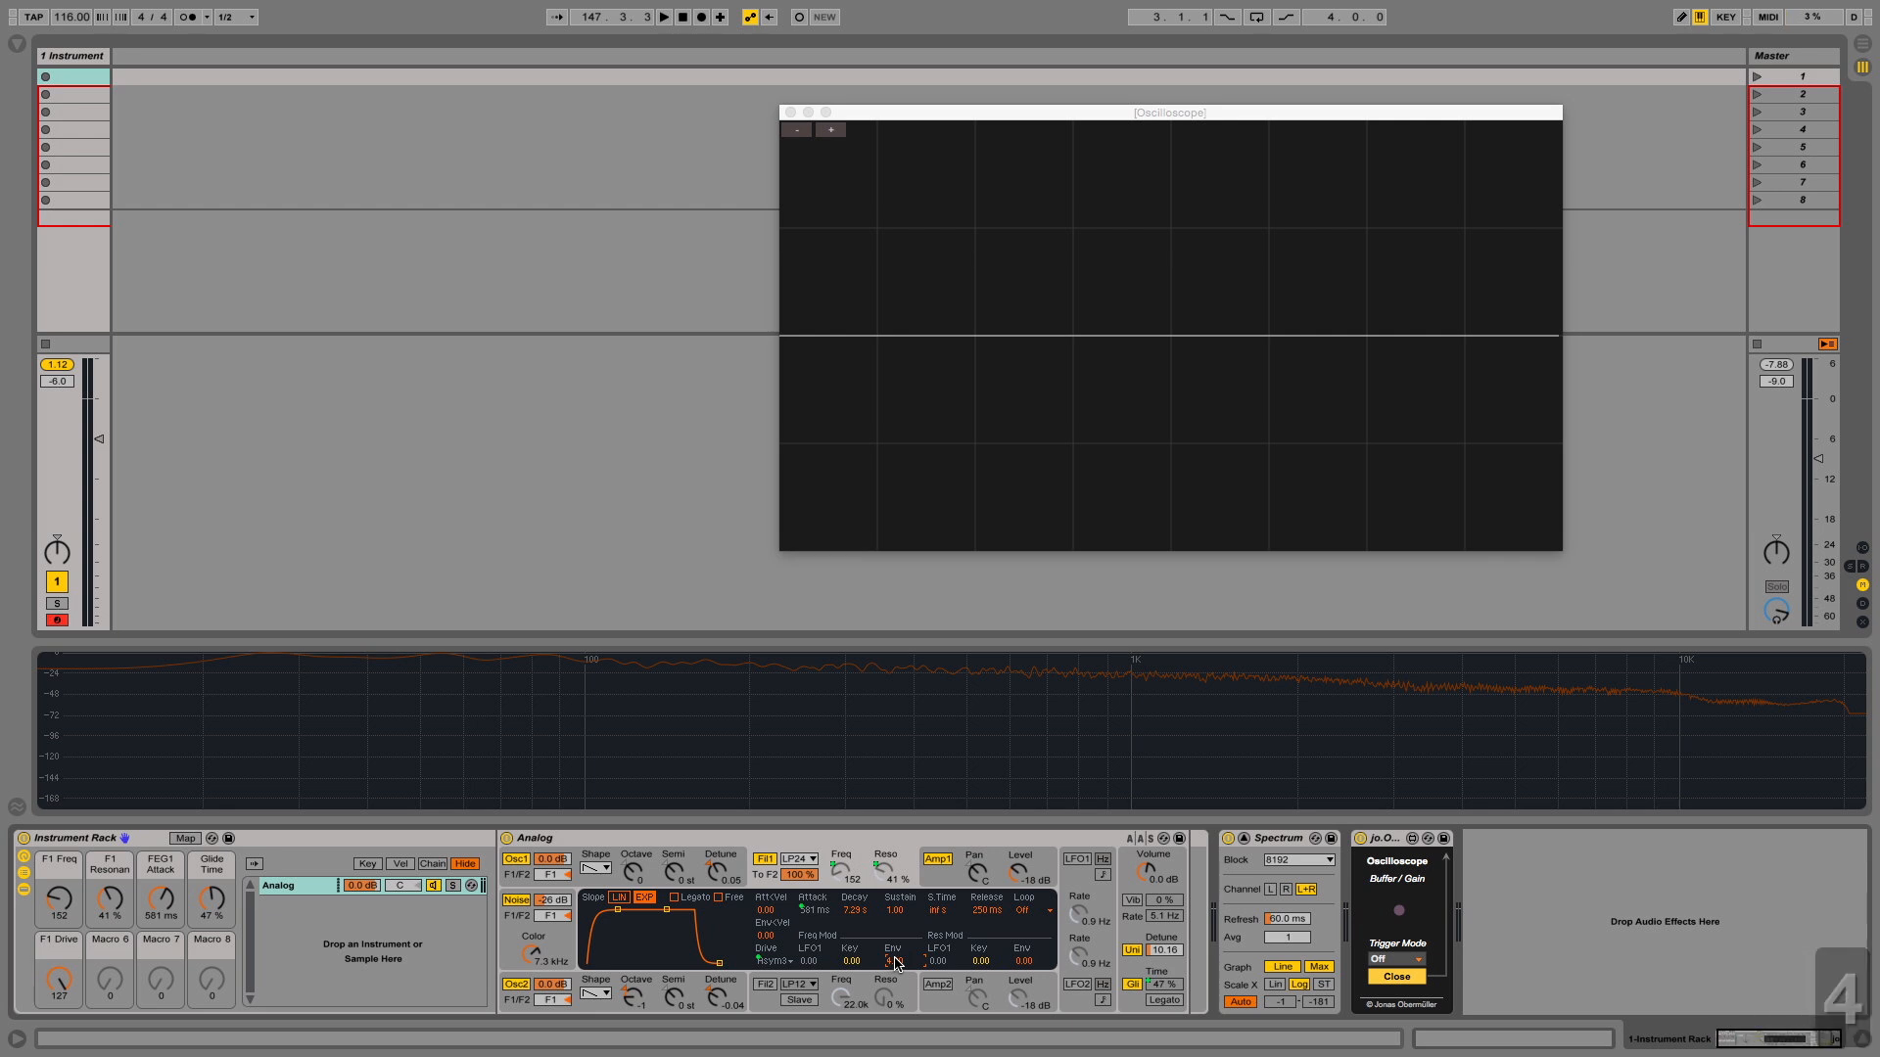
type("0")
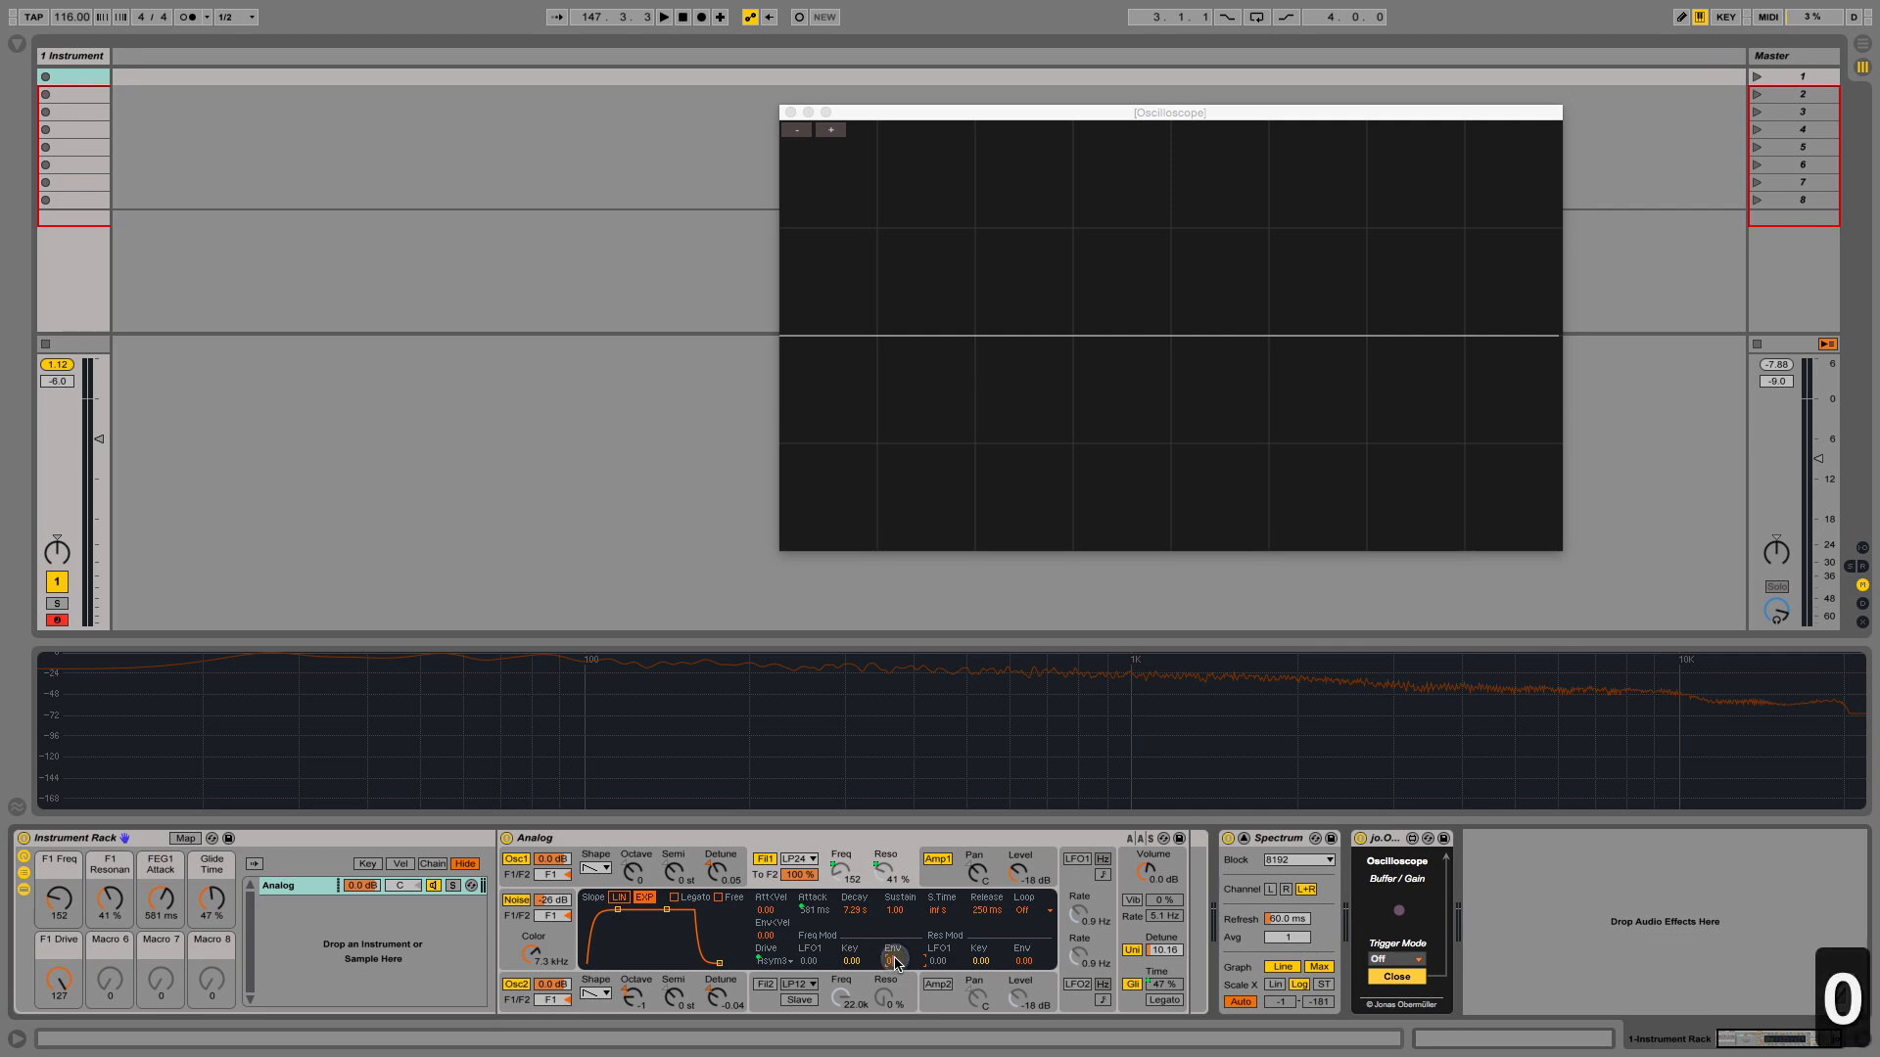
key("Return")
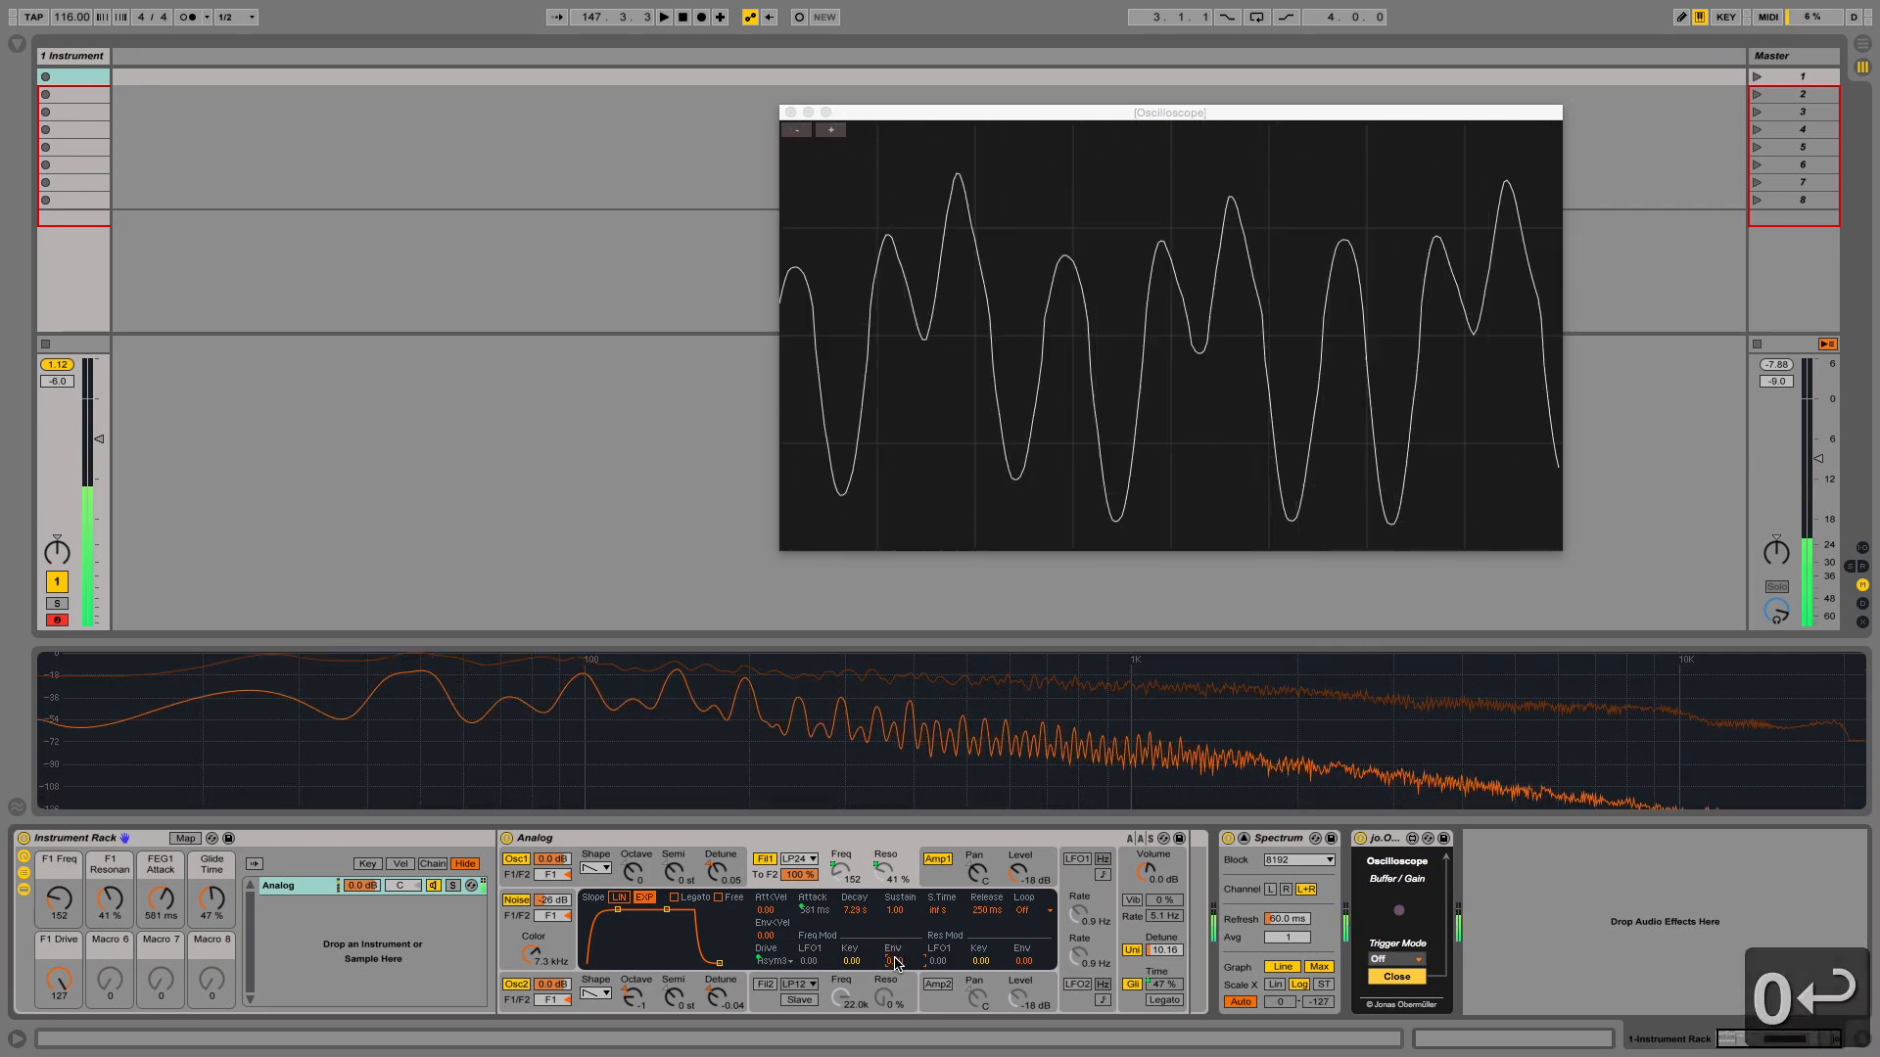
left_click_drag(894, 957, 897, 964)
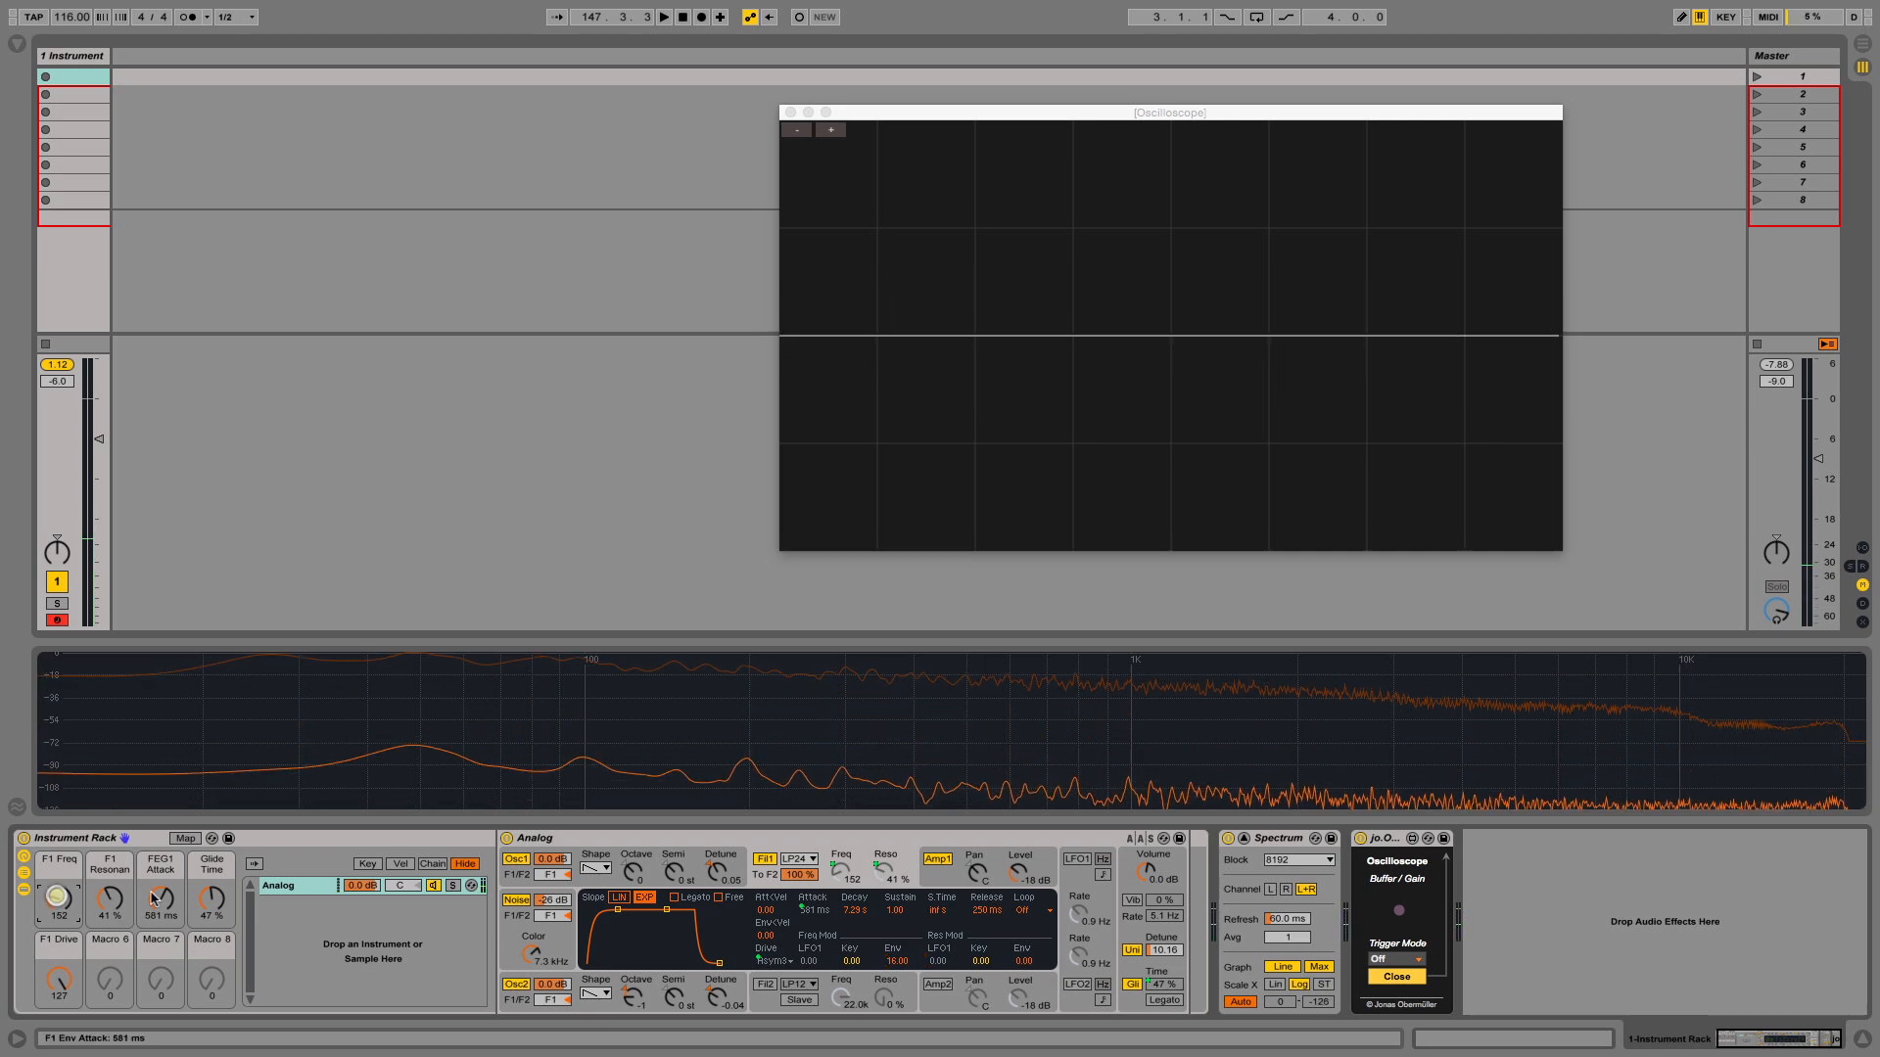
Step: Try a longer filter envelope attack, set the FEG1 Attack macro to 1.31 s, and lower the F1 Freq macro to 48 Hz
left_click_drag(159, 897, 161, 899)
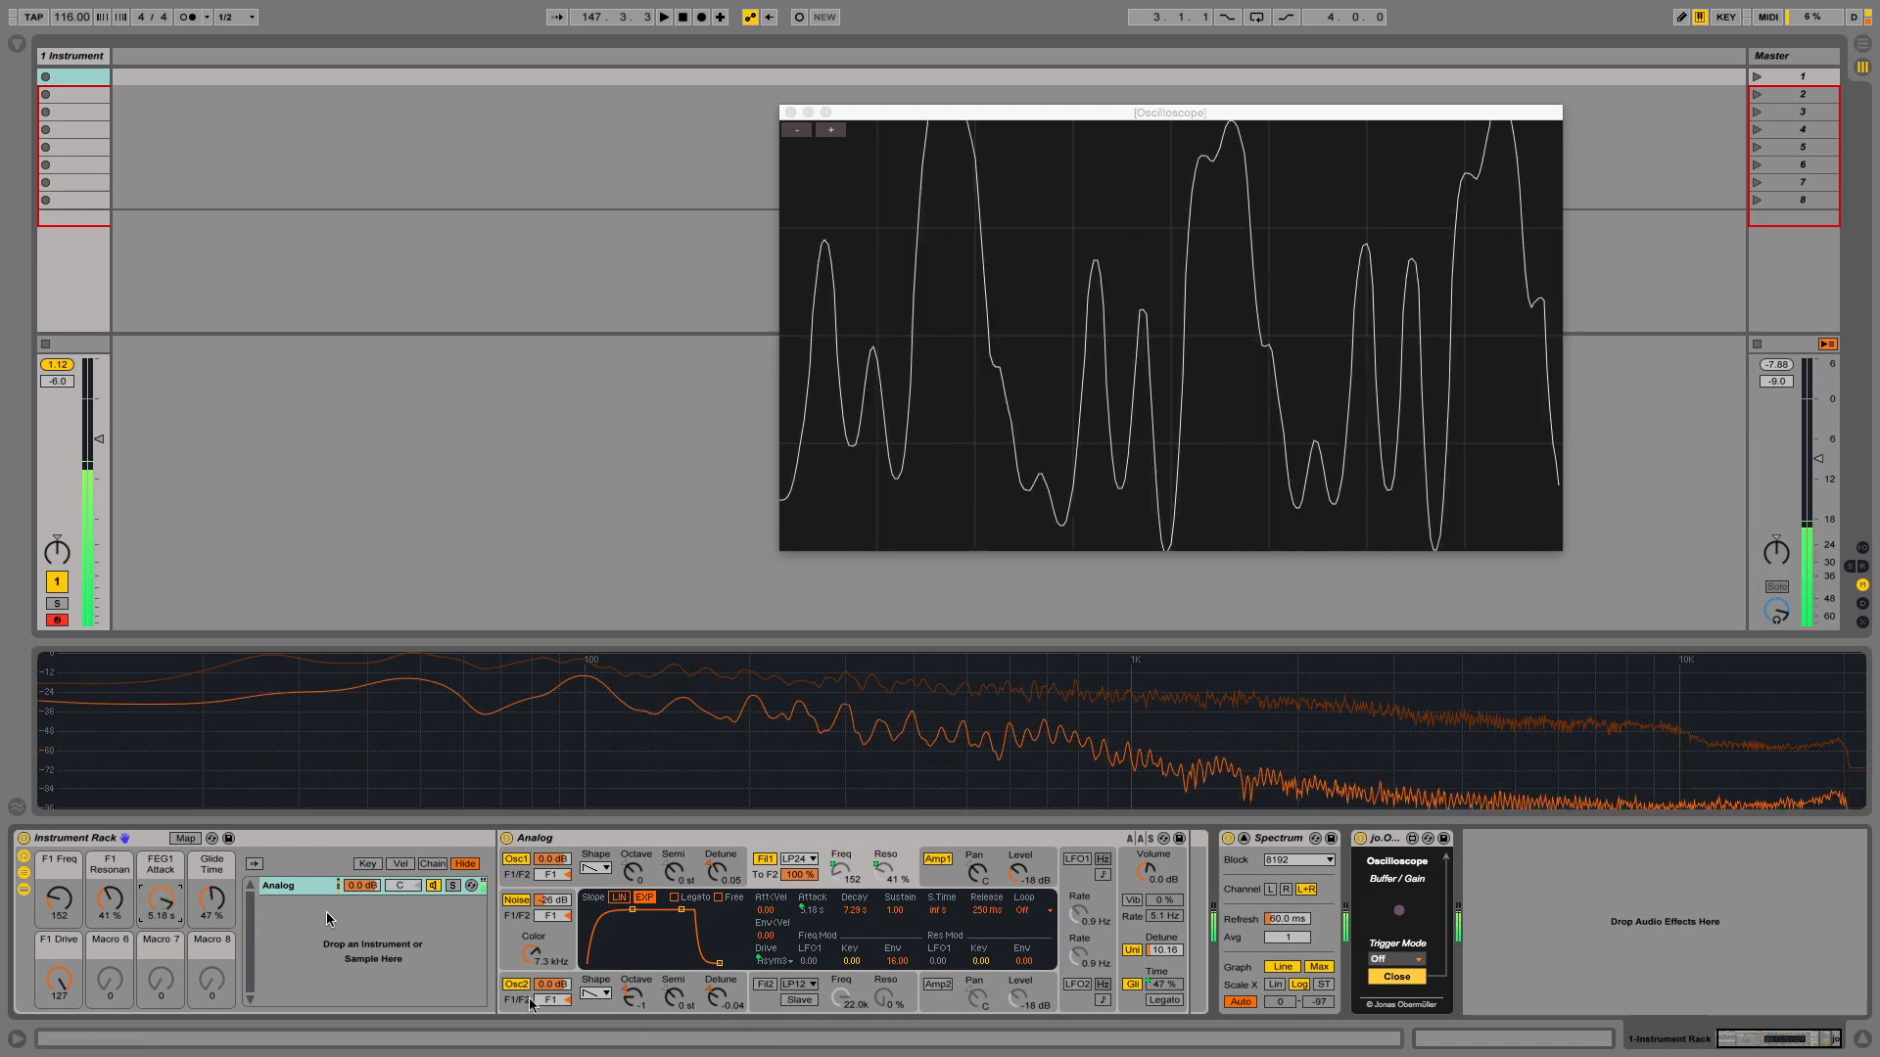
left_click_drag(172, 893, 173, 917)
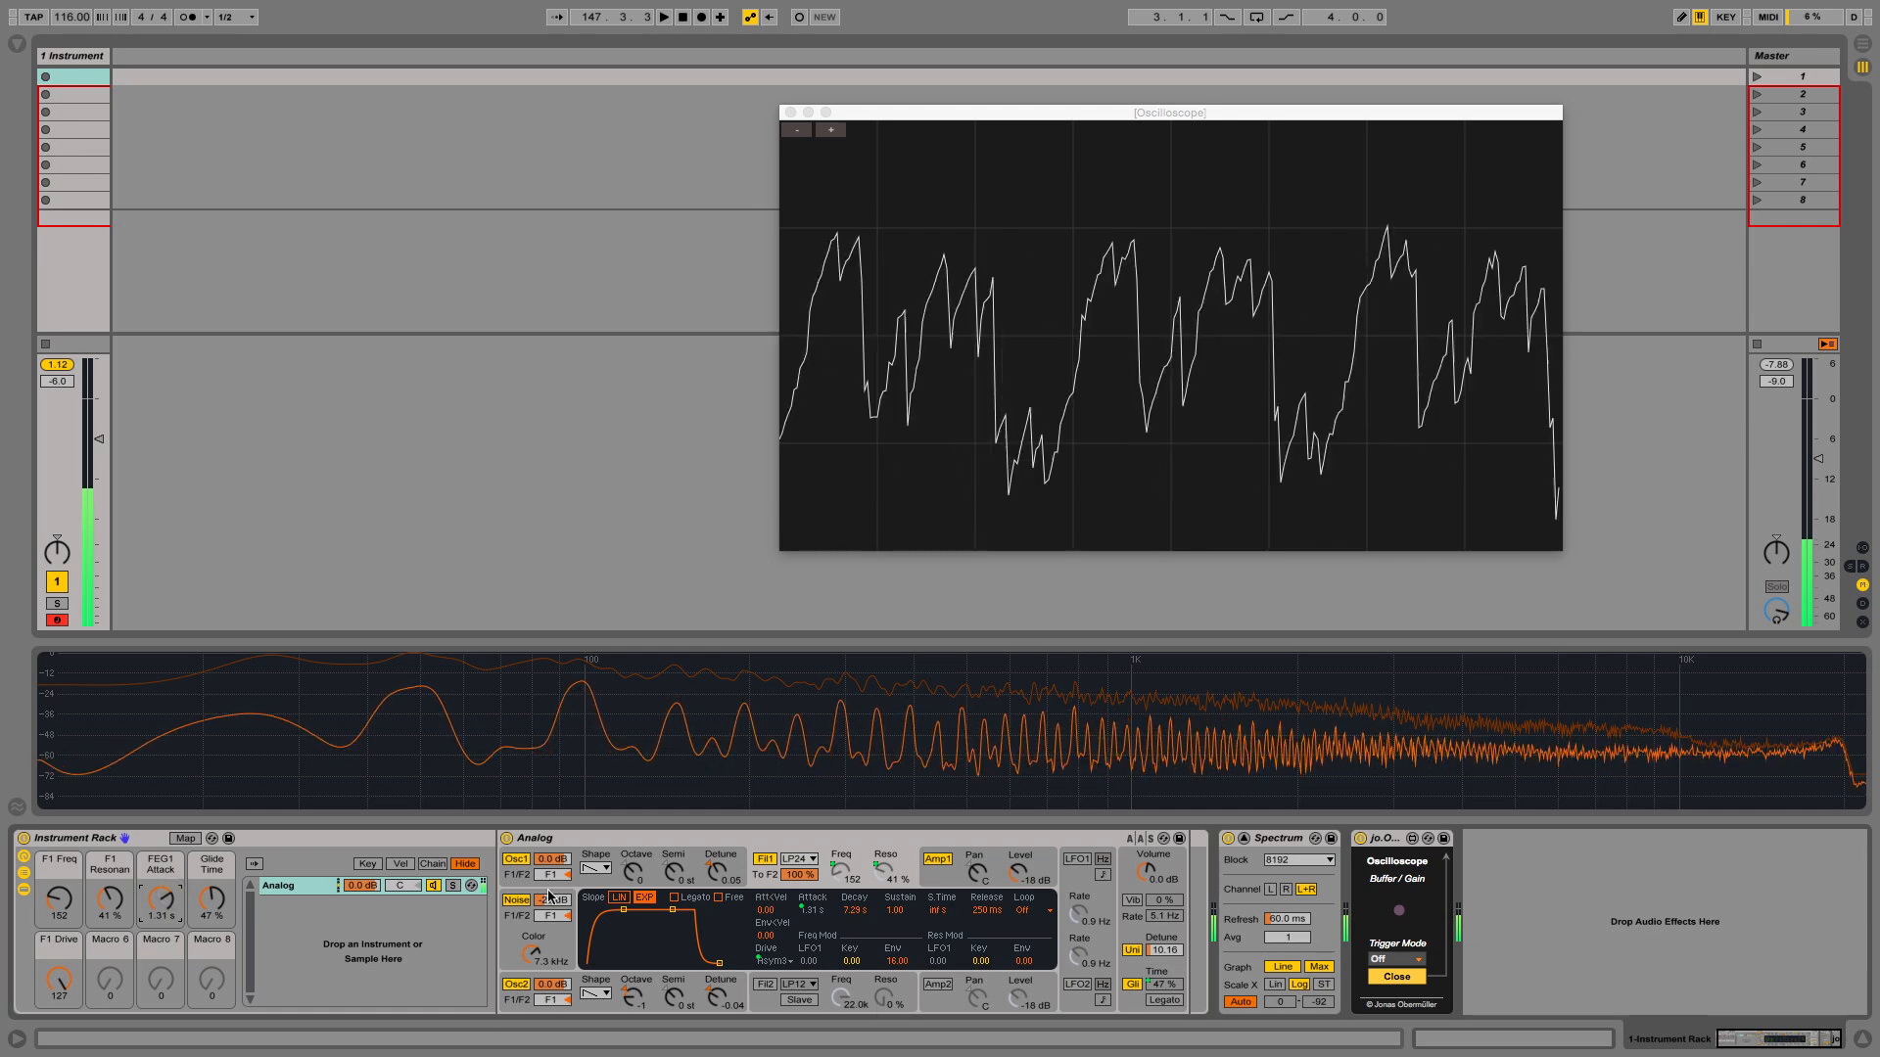
left_click_drag(49, 905, 49, 940)
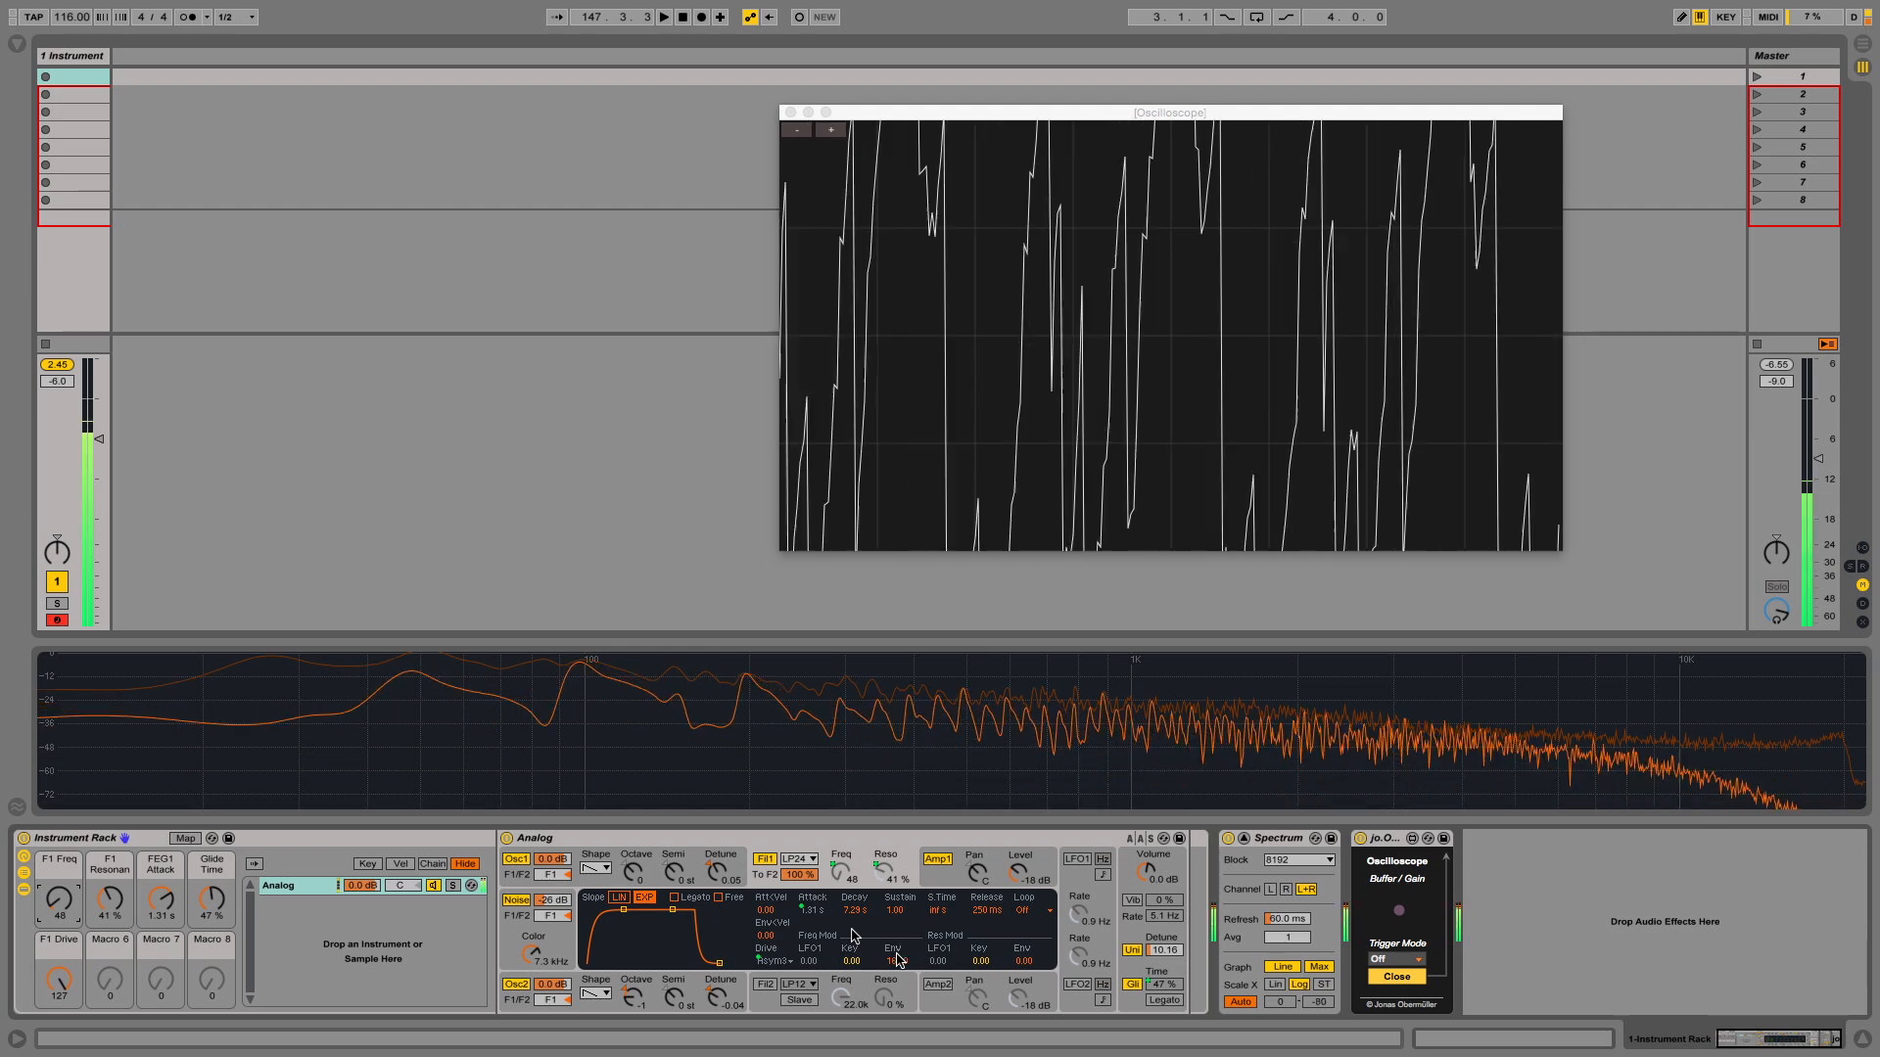
Step: Map filter 1's frequency envelope amount to Macro 6 instead of the F1 Drive macro
right_click(897, 959)
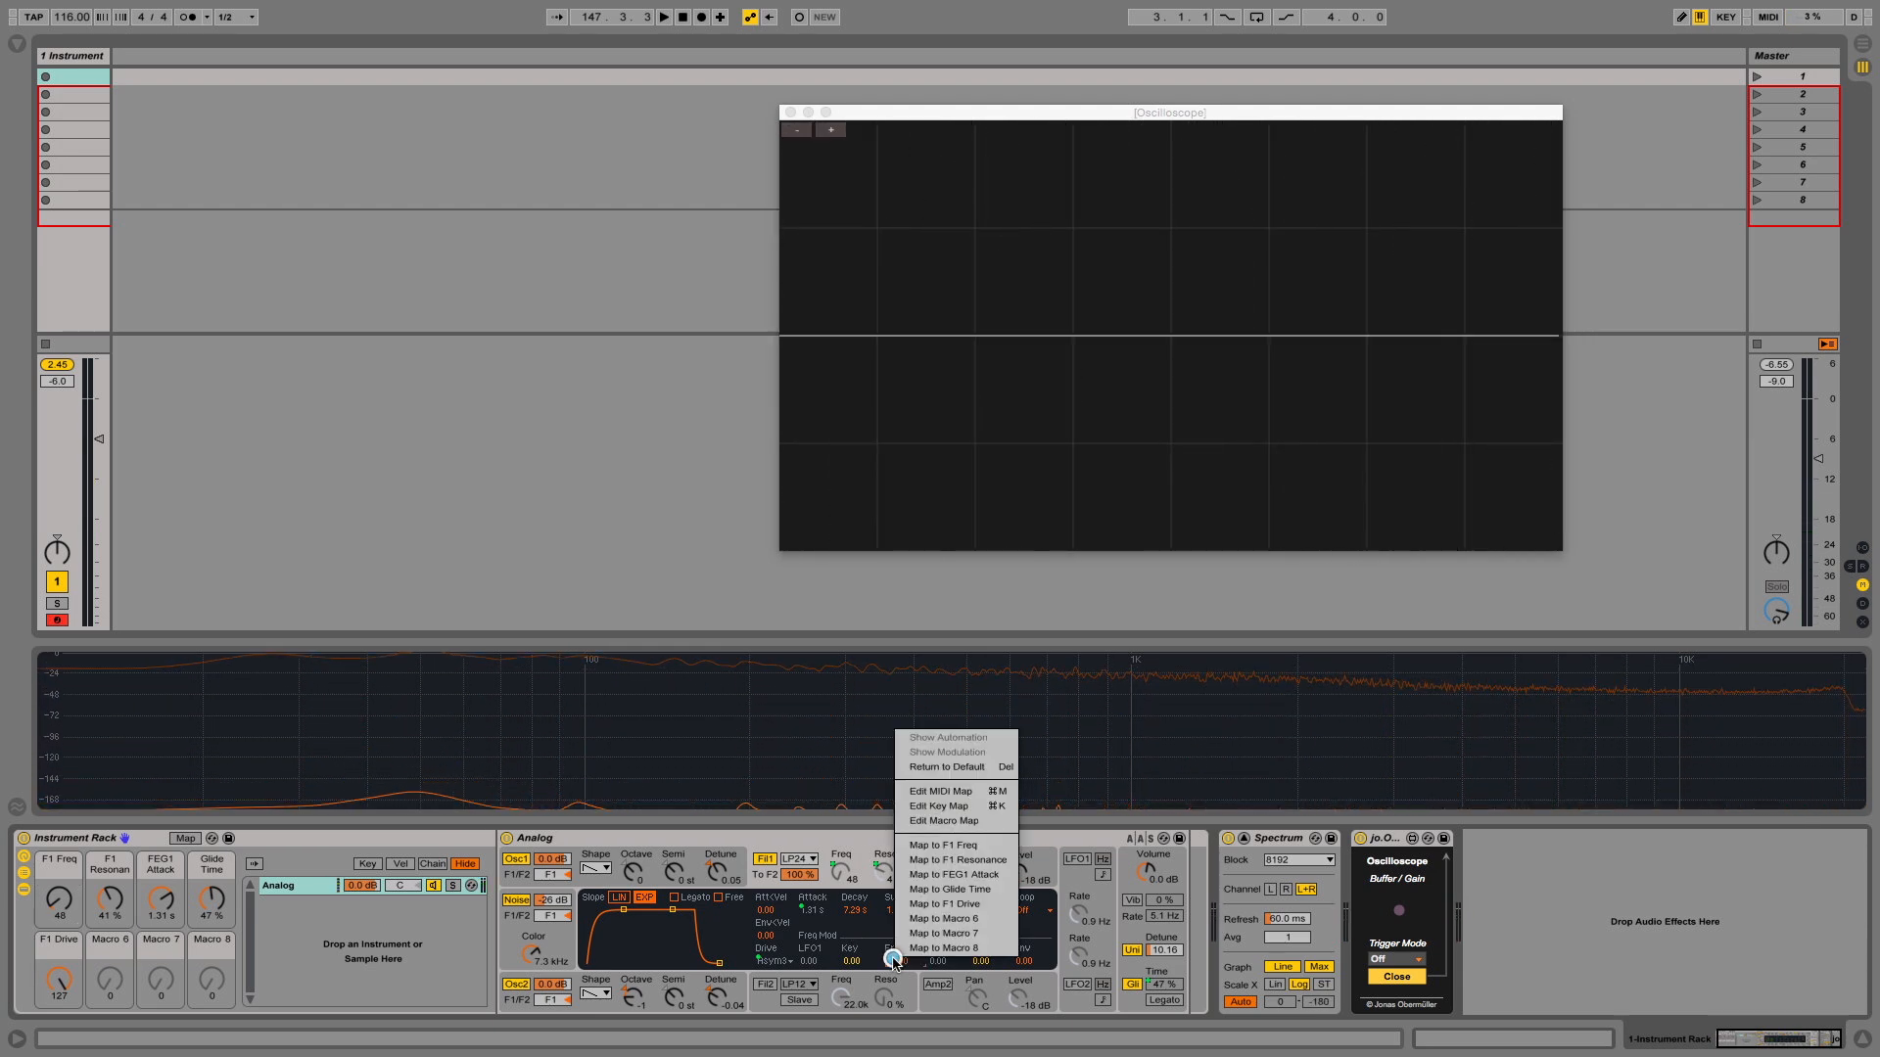
left_click(991, 905)
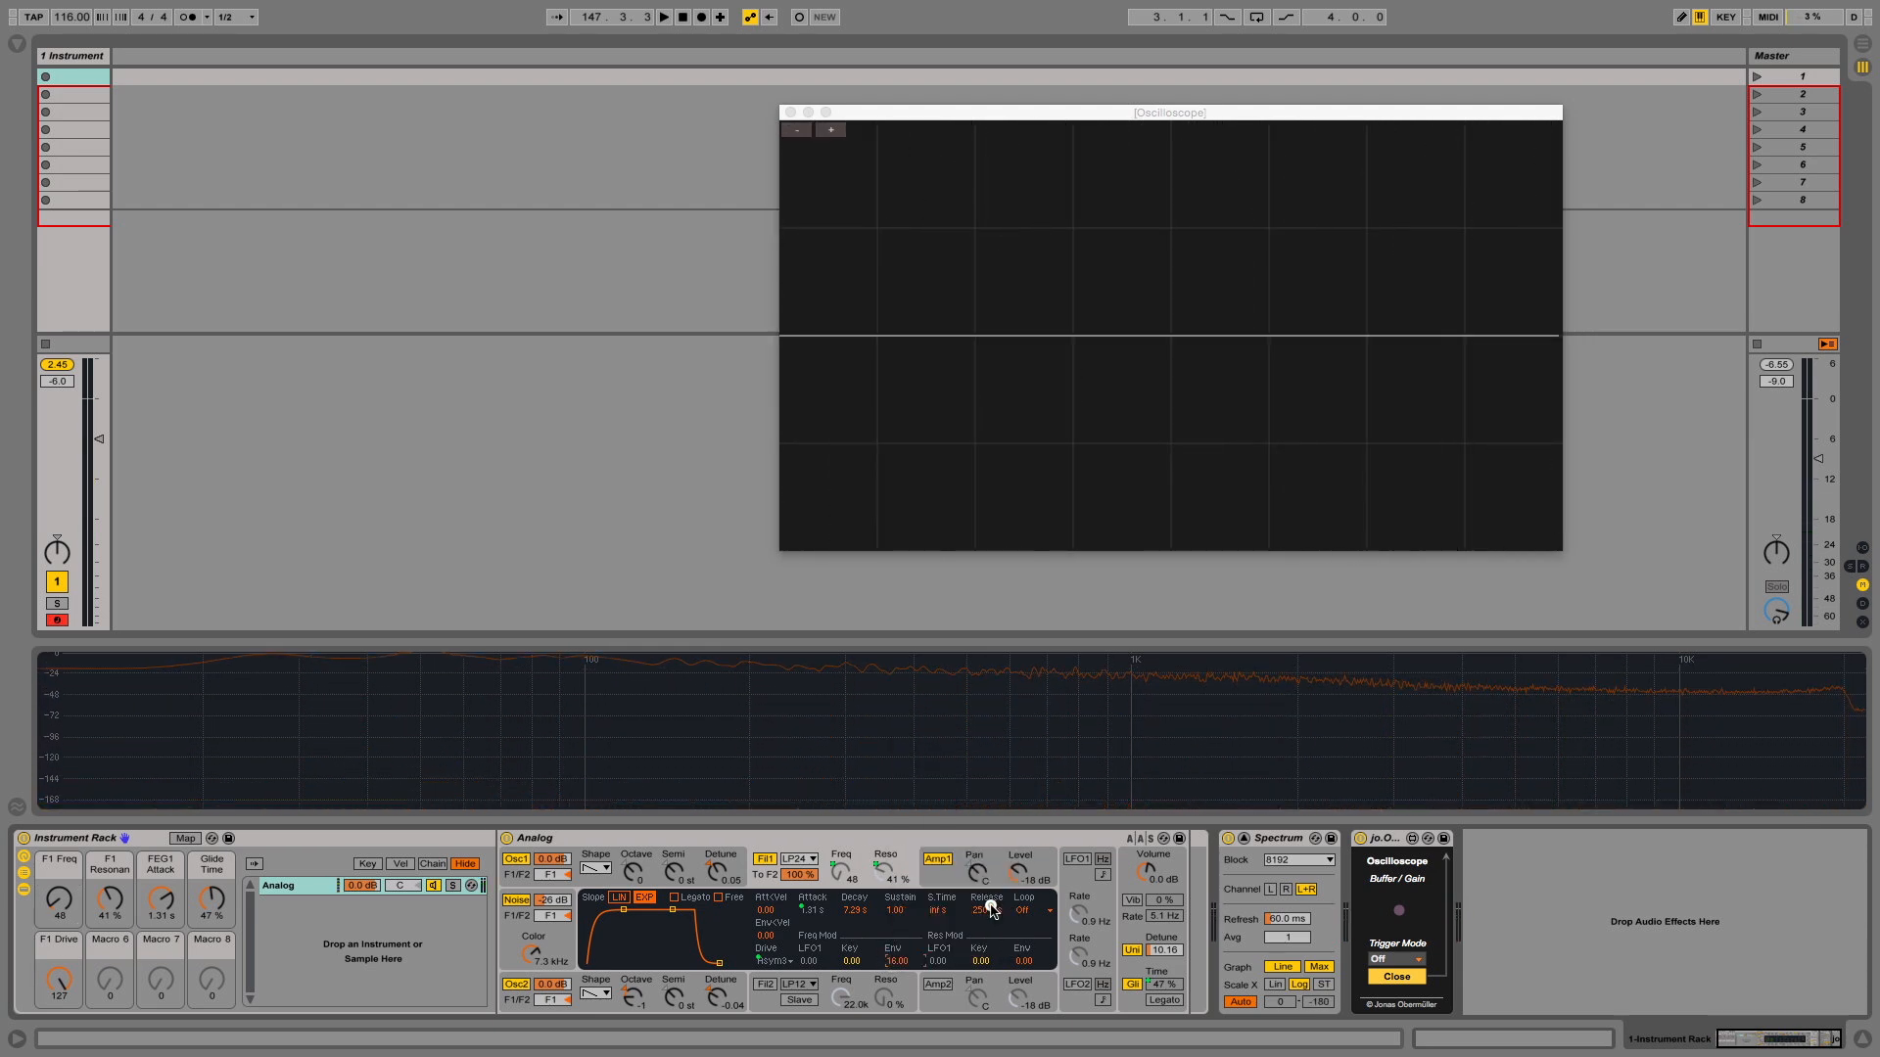
right_click(894, 960)
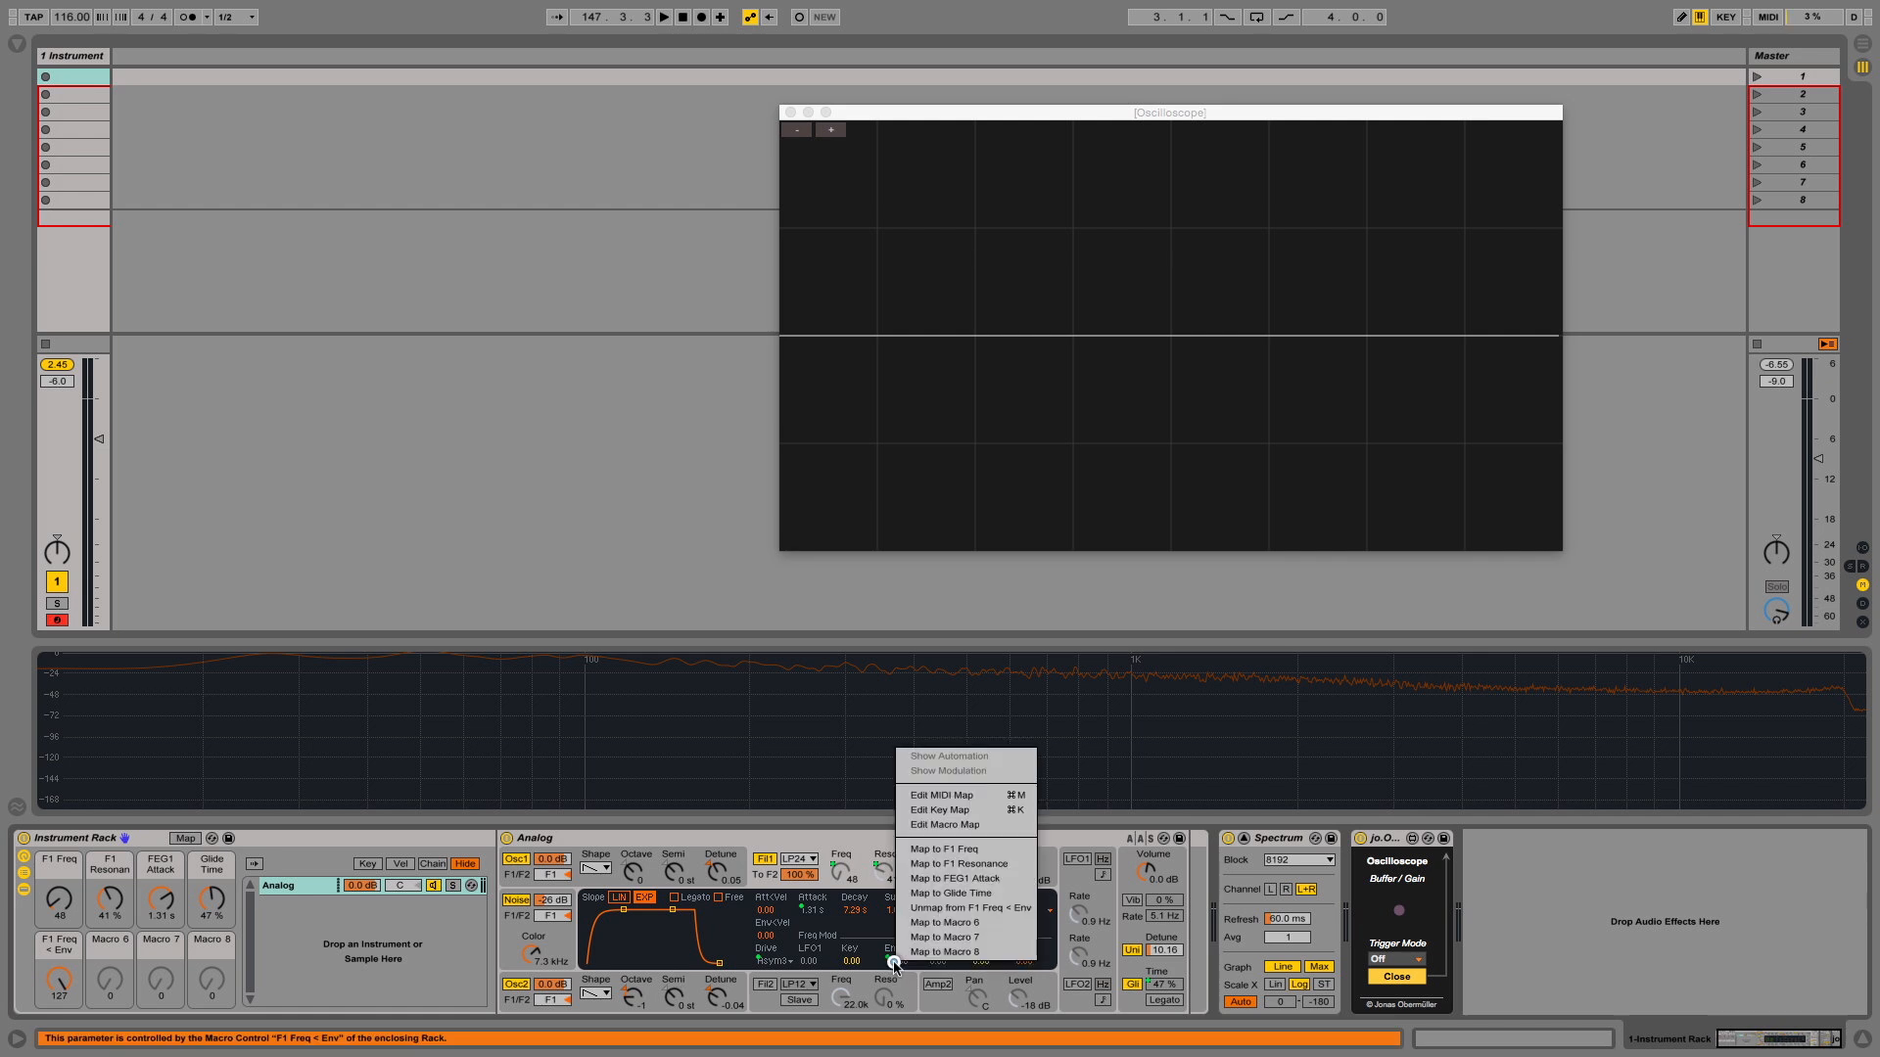
left_click(969, 922)
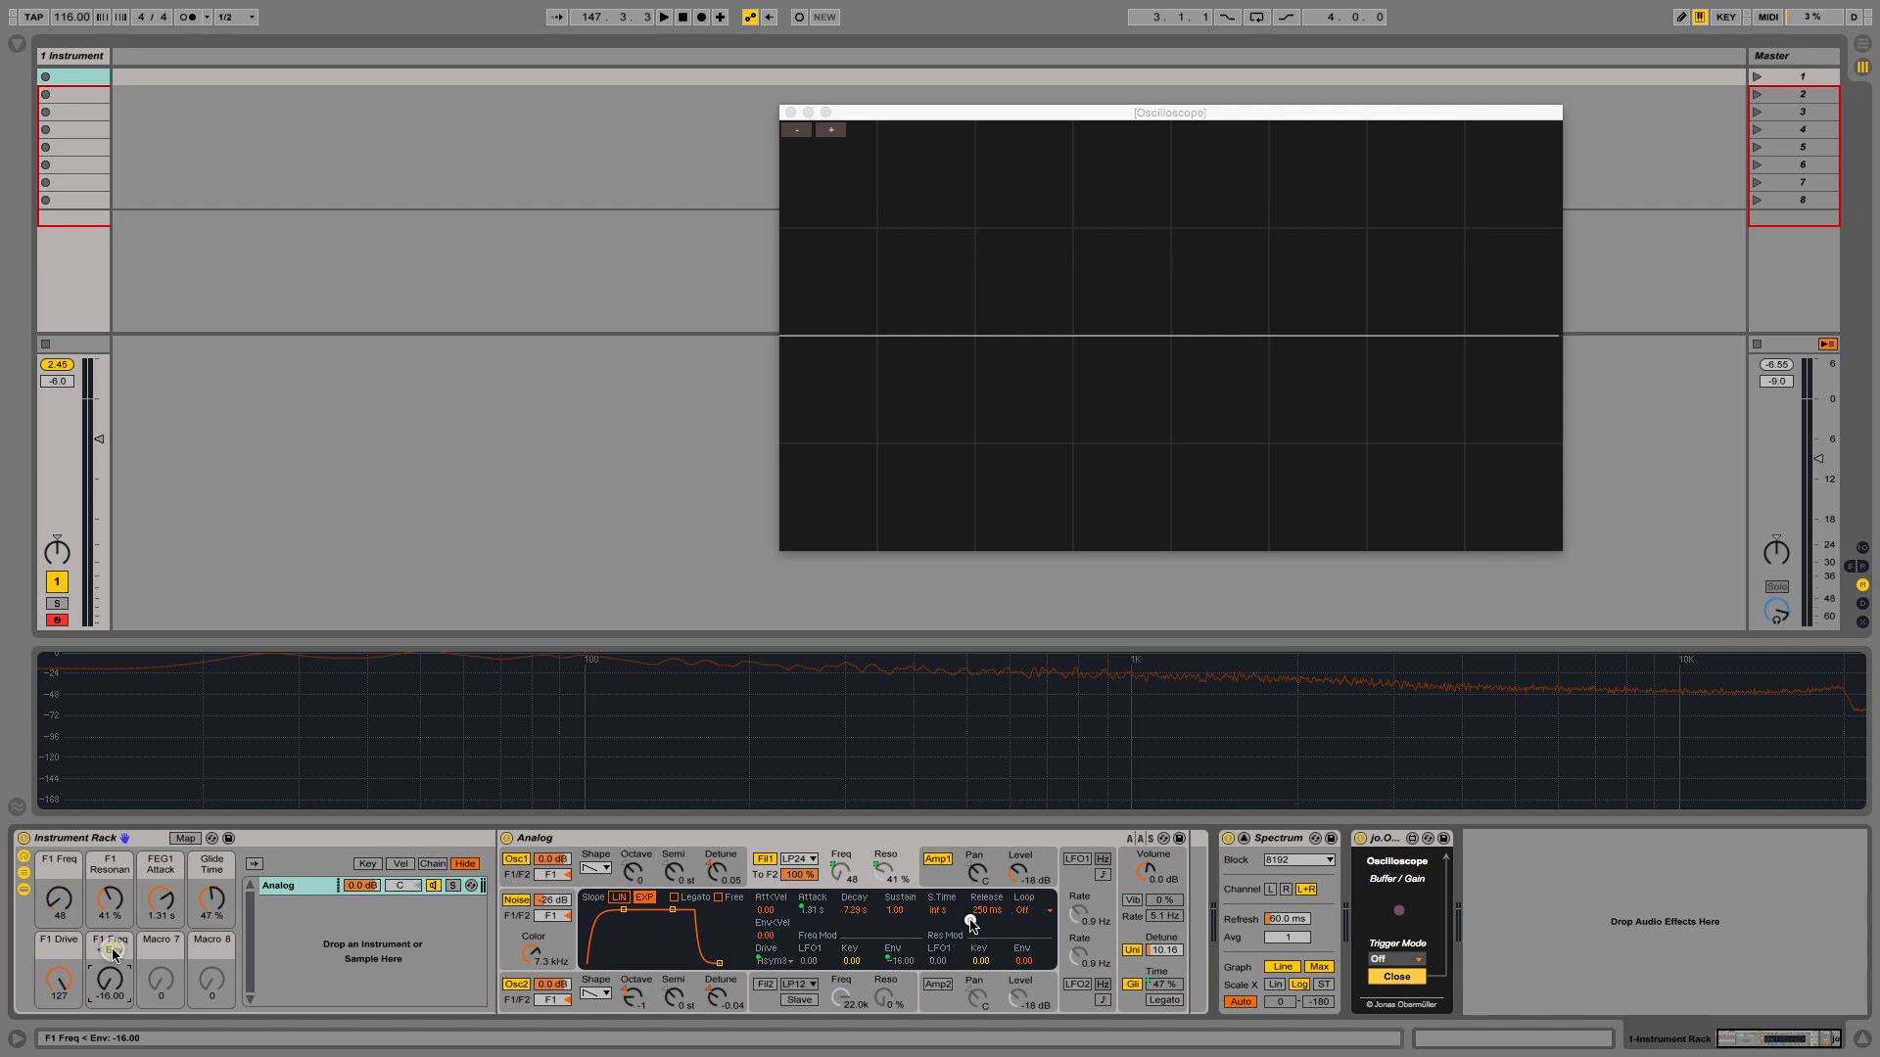
Step: Rename Macro 6 as env and set it to 4.65
key("super+r")
type("en")
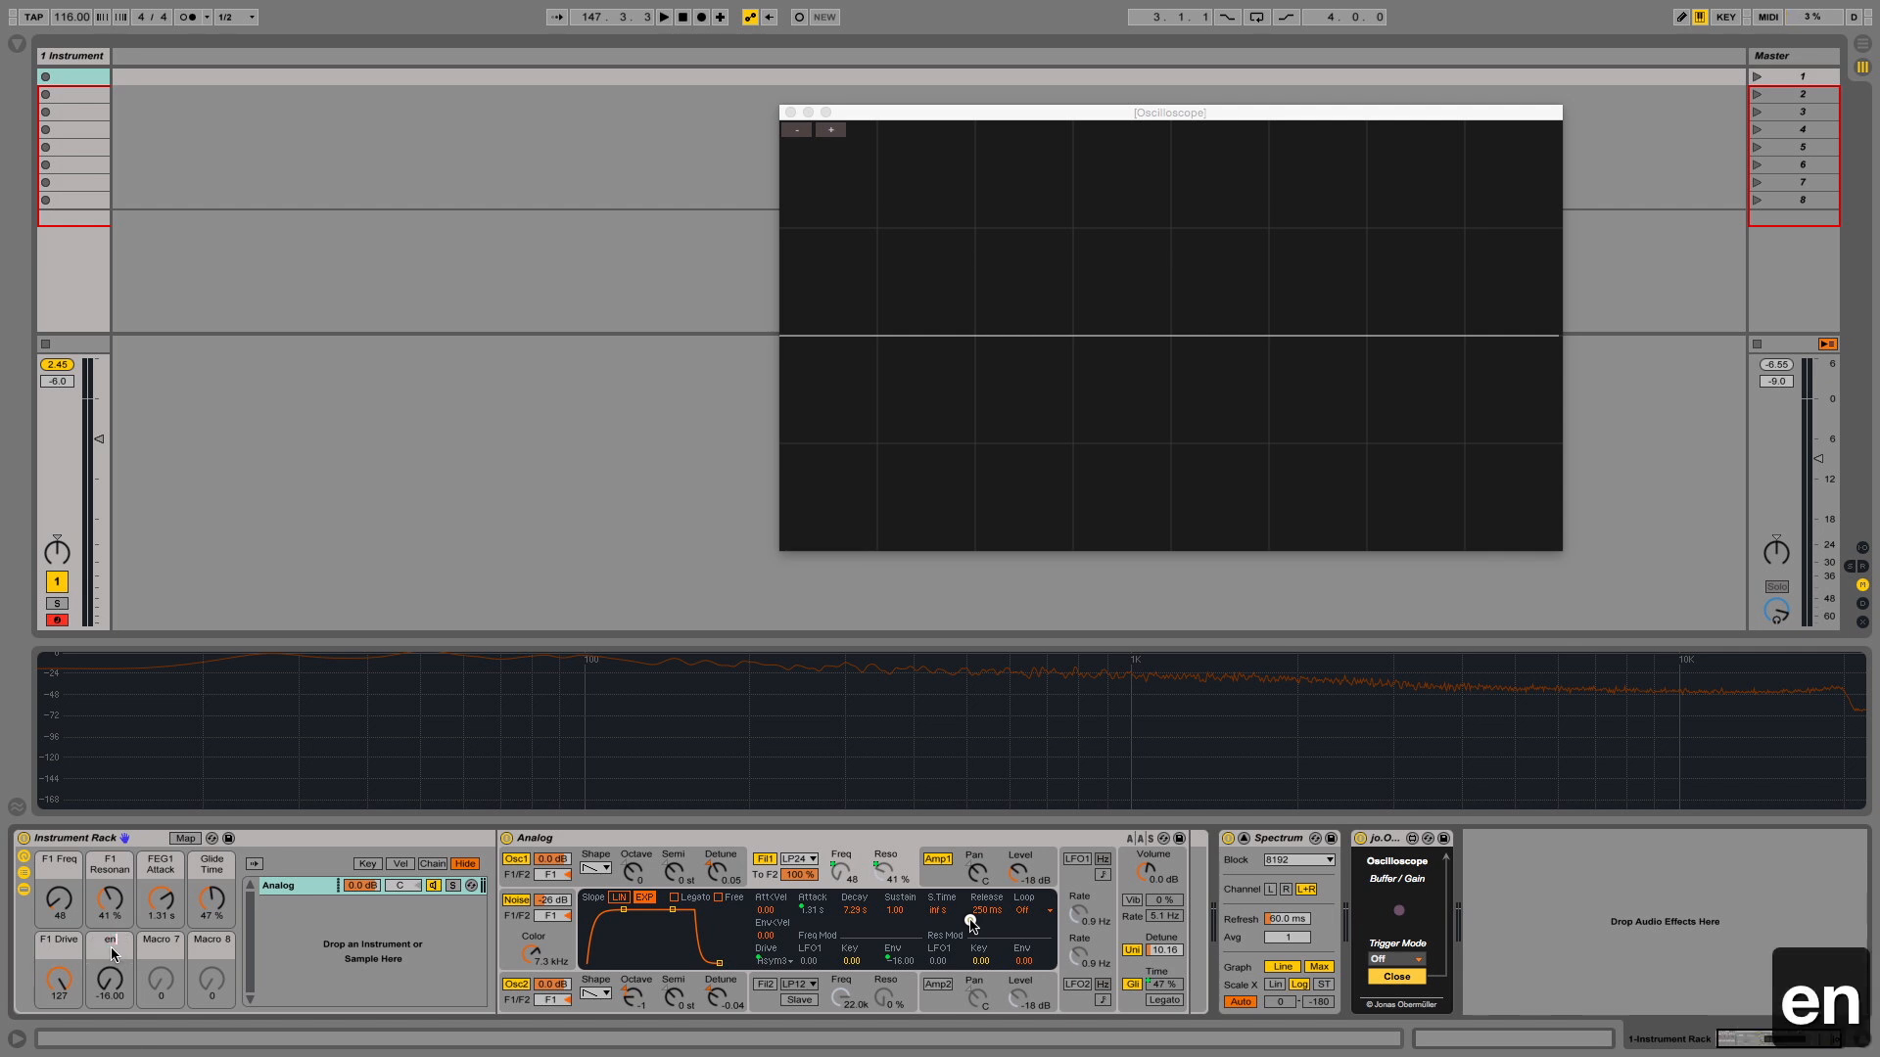
type("v")
key("Return")
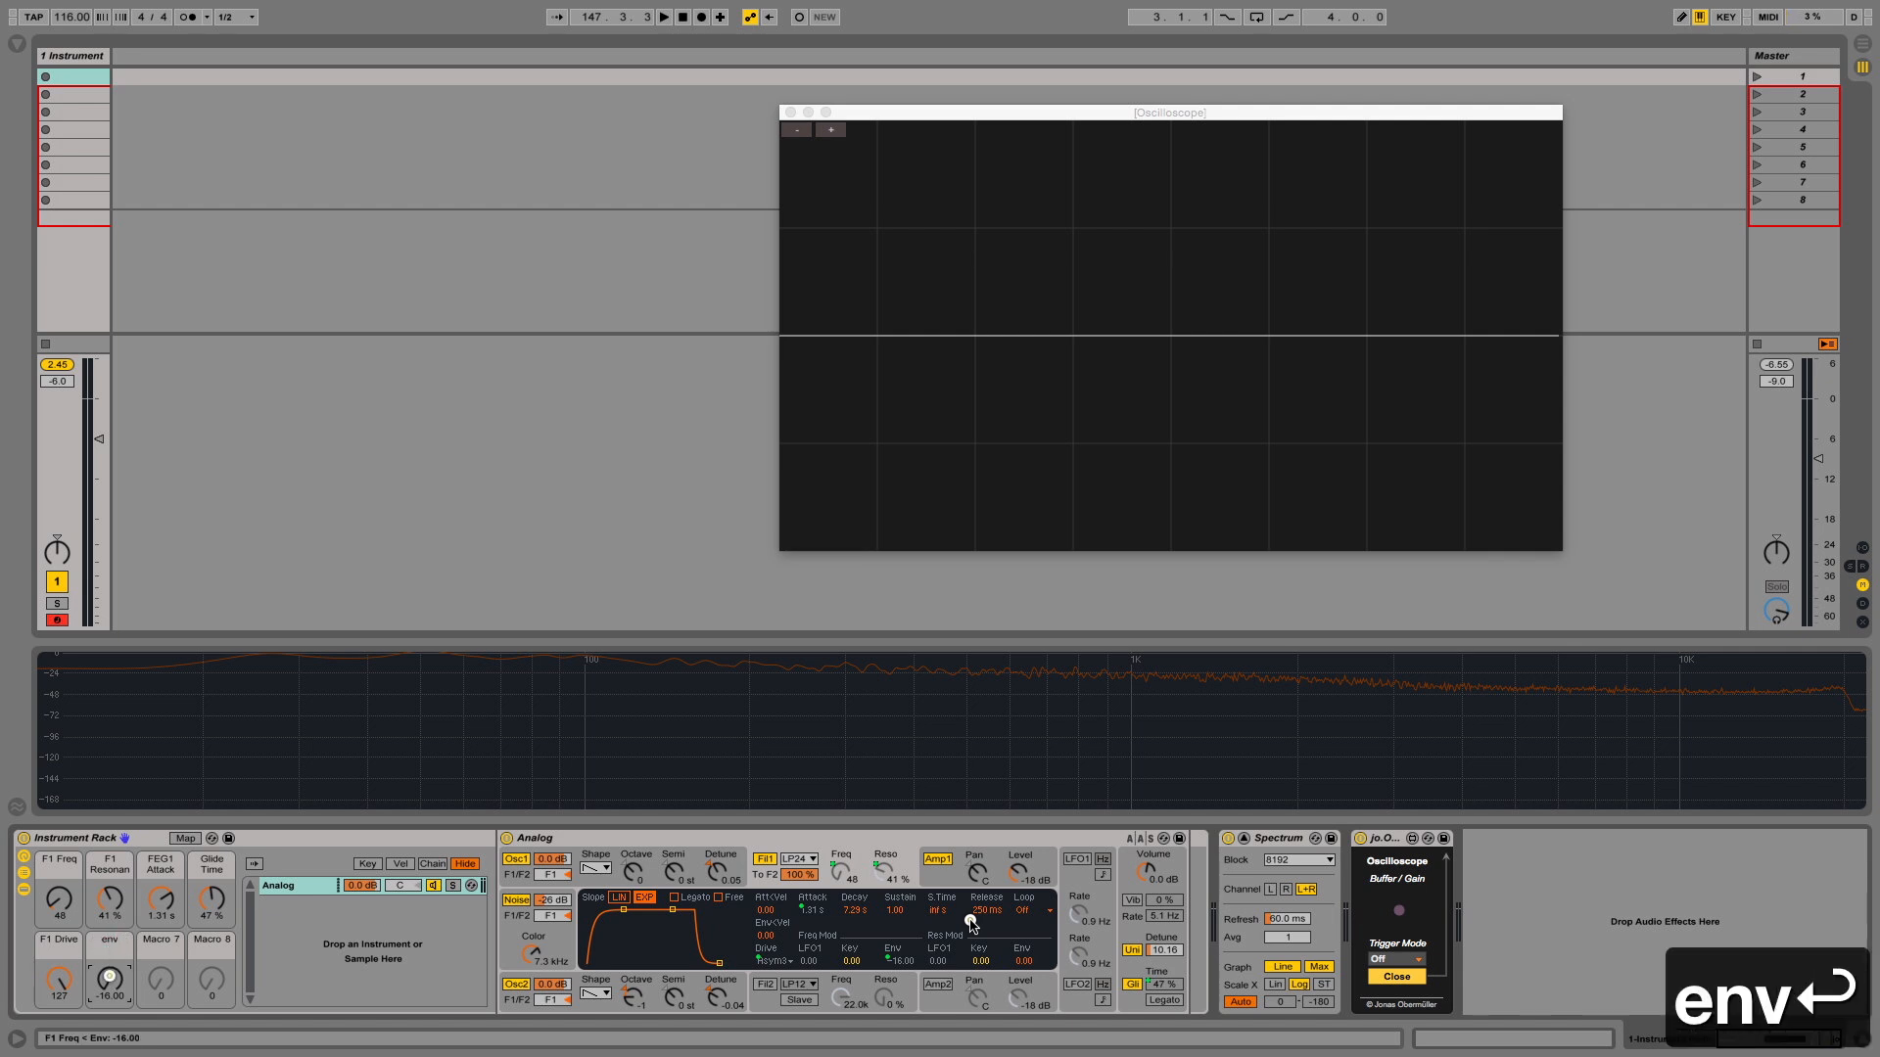
left_click_drag(108, 976, 110, 975)
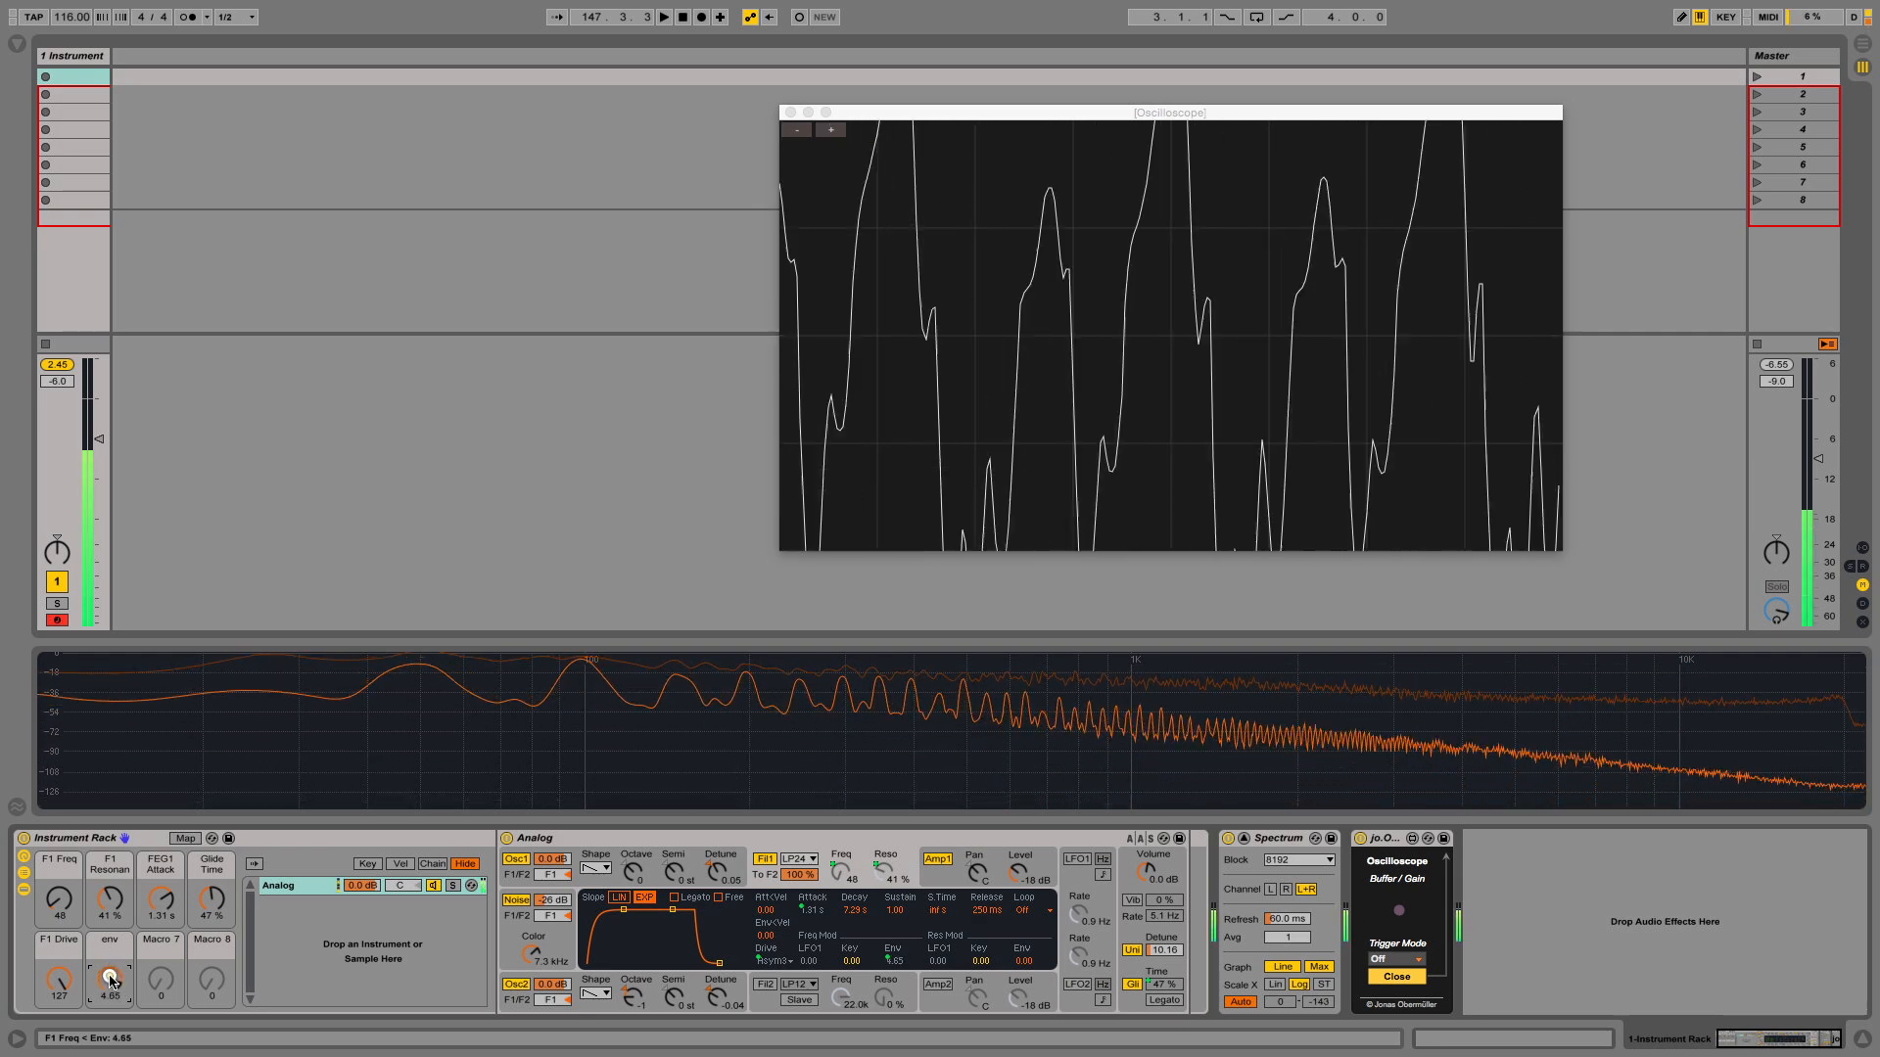
Step: Set the minimum of the env macro's mapping range to 0, leave mapping mode, and adjust the env macro to about 7.6
left_click(189, 838)
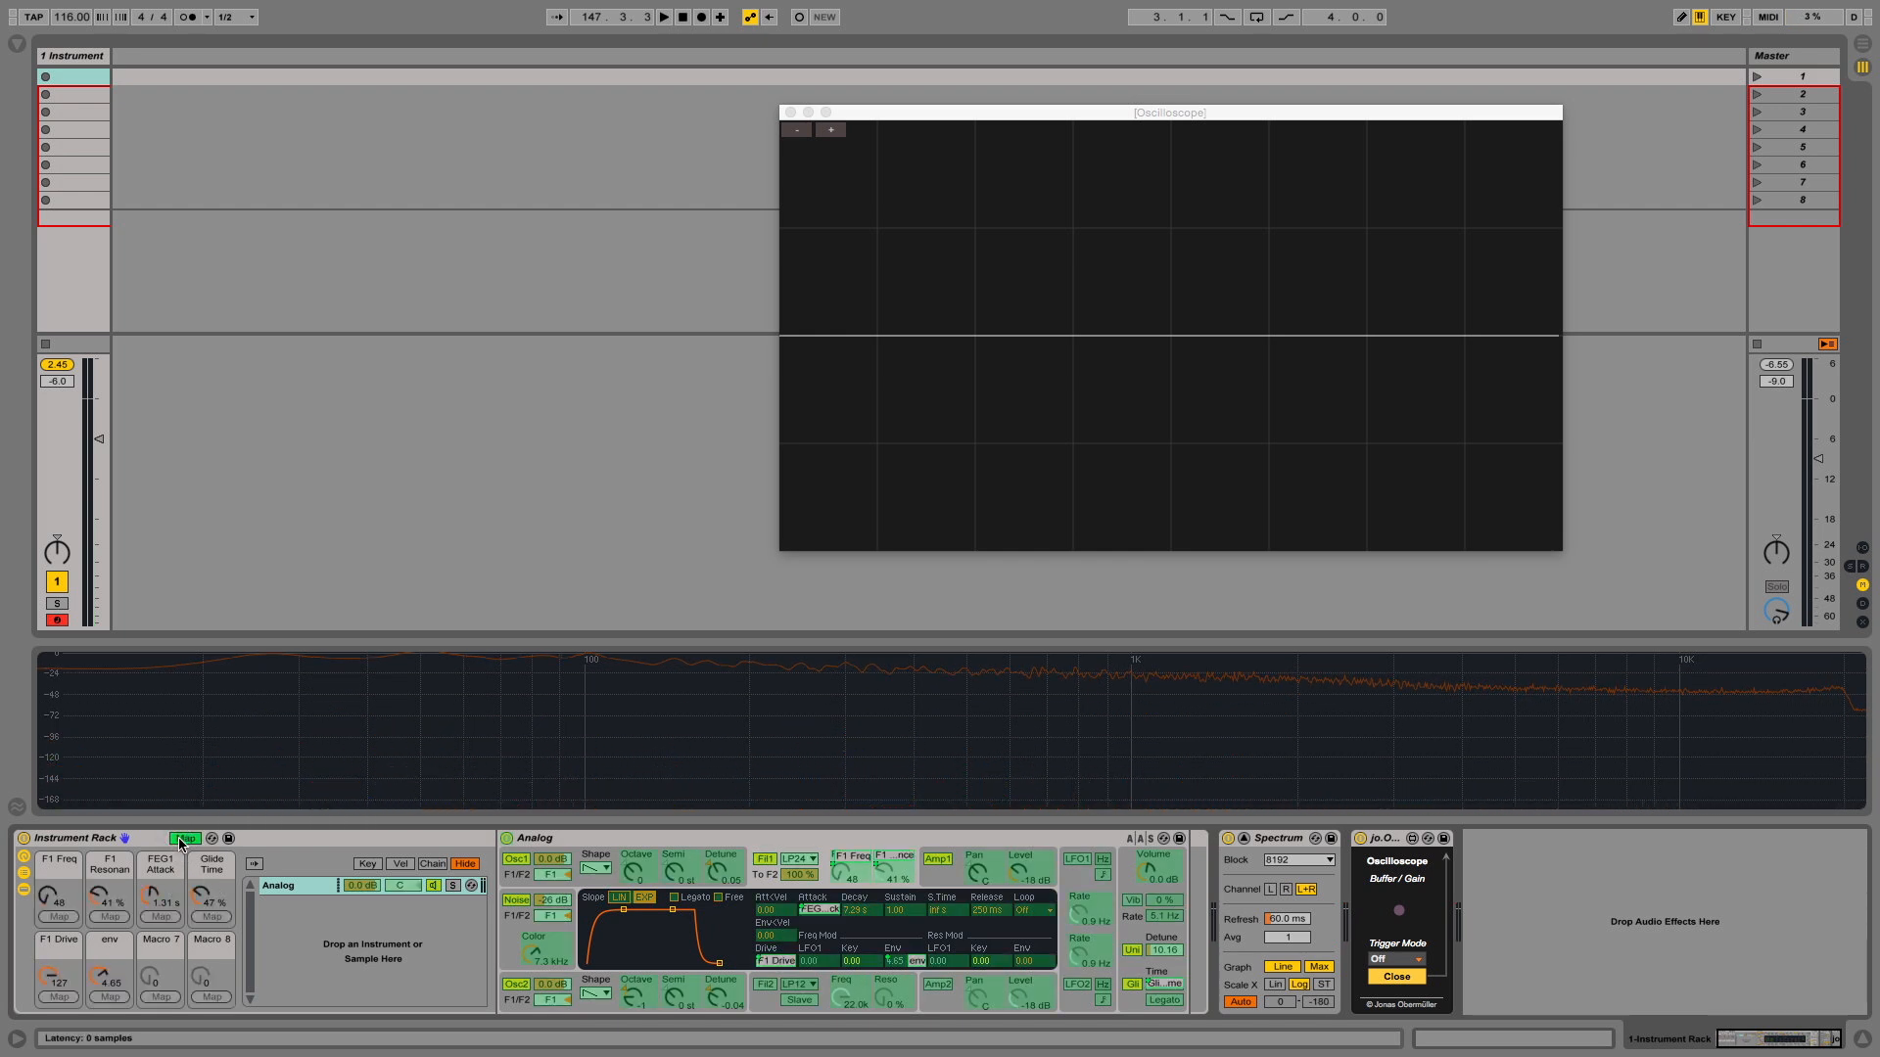
key("super+alt+b")
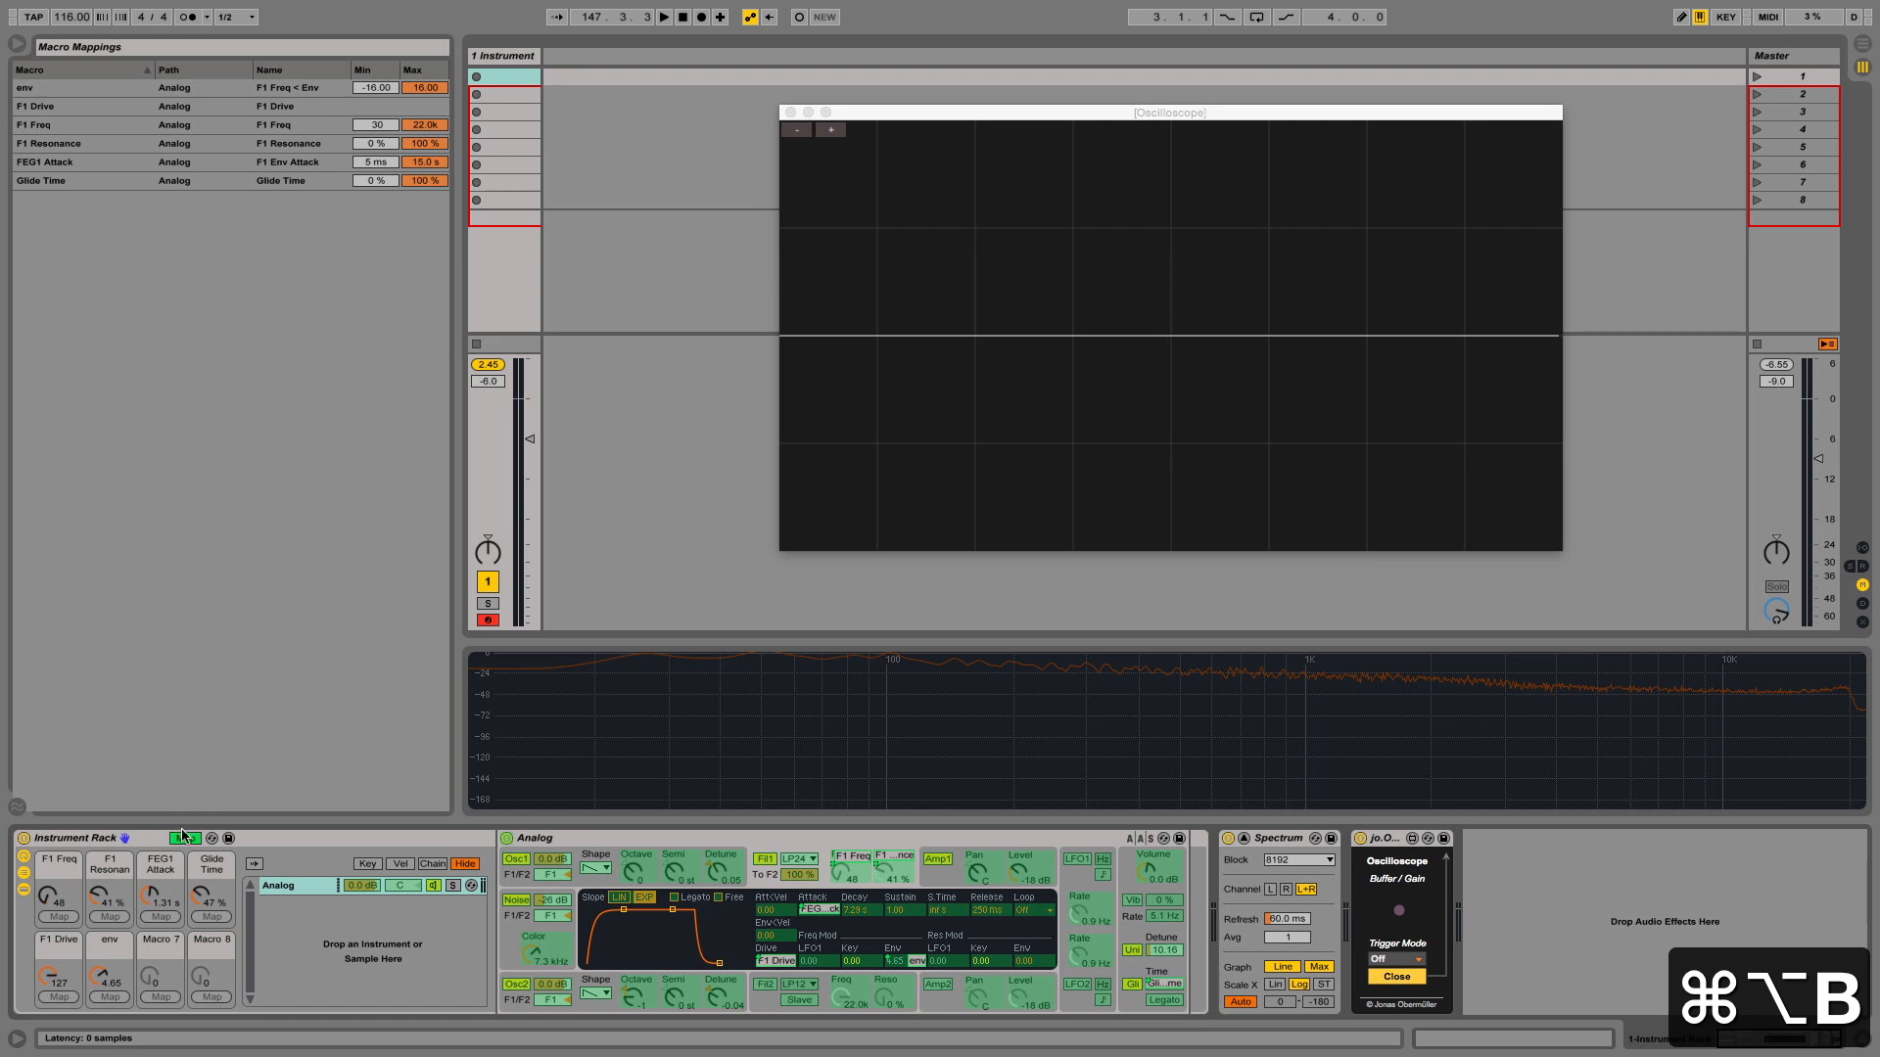
left_click(179, 841)
left_click(180, 841)
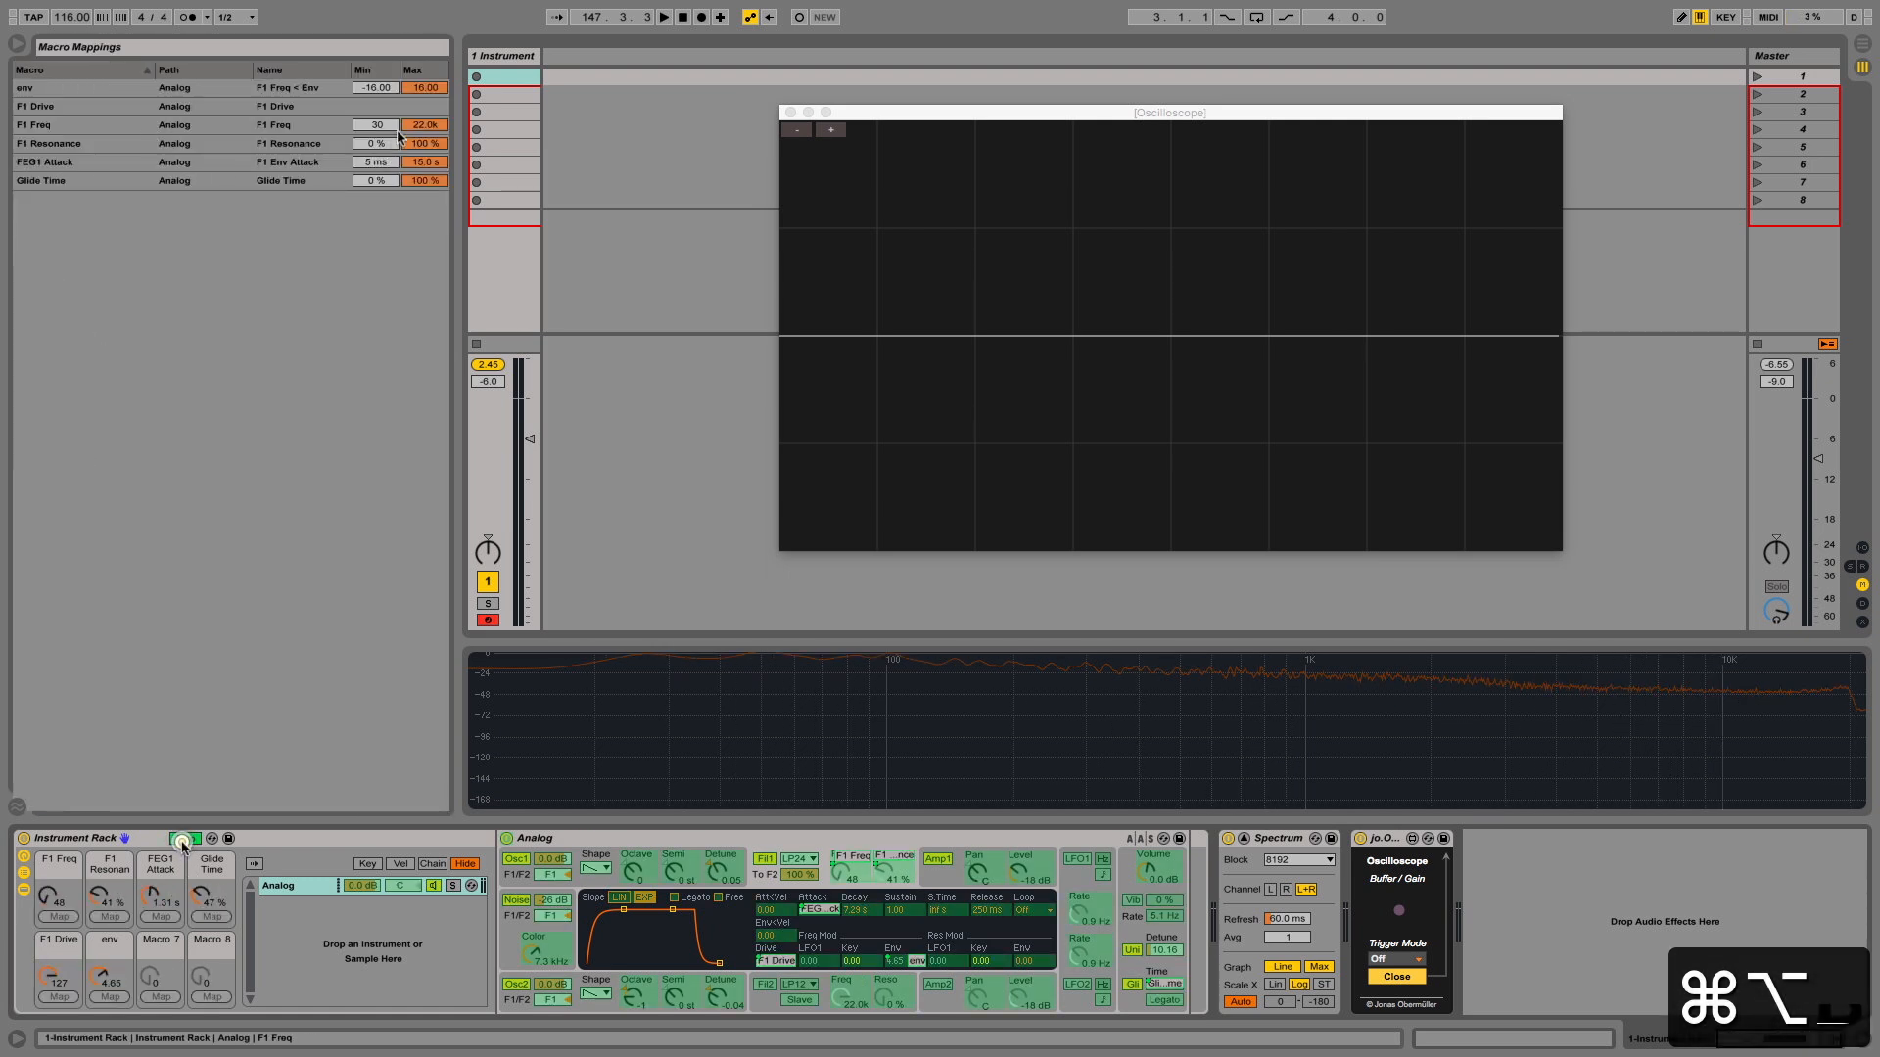
left_click(389, 88)
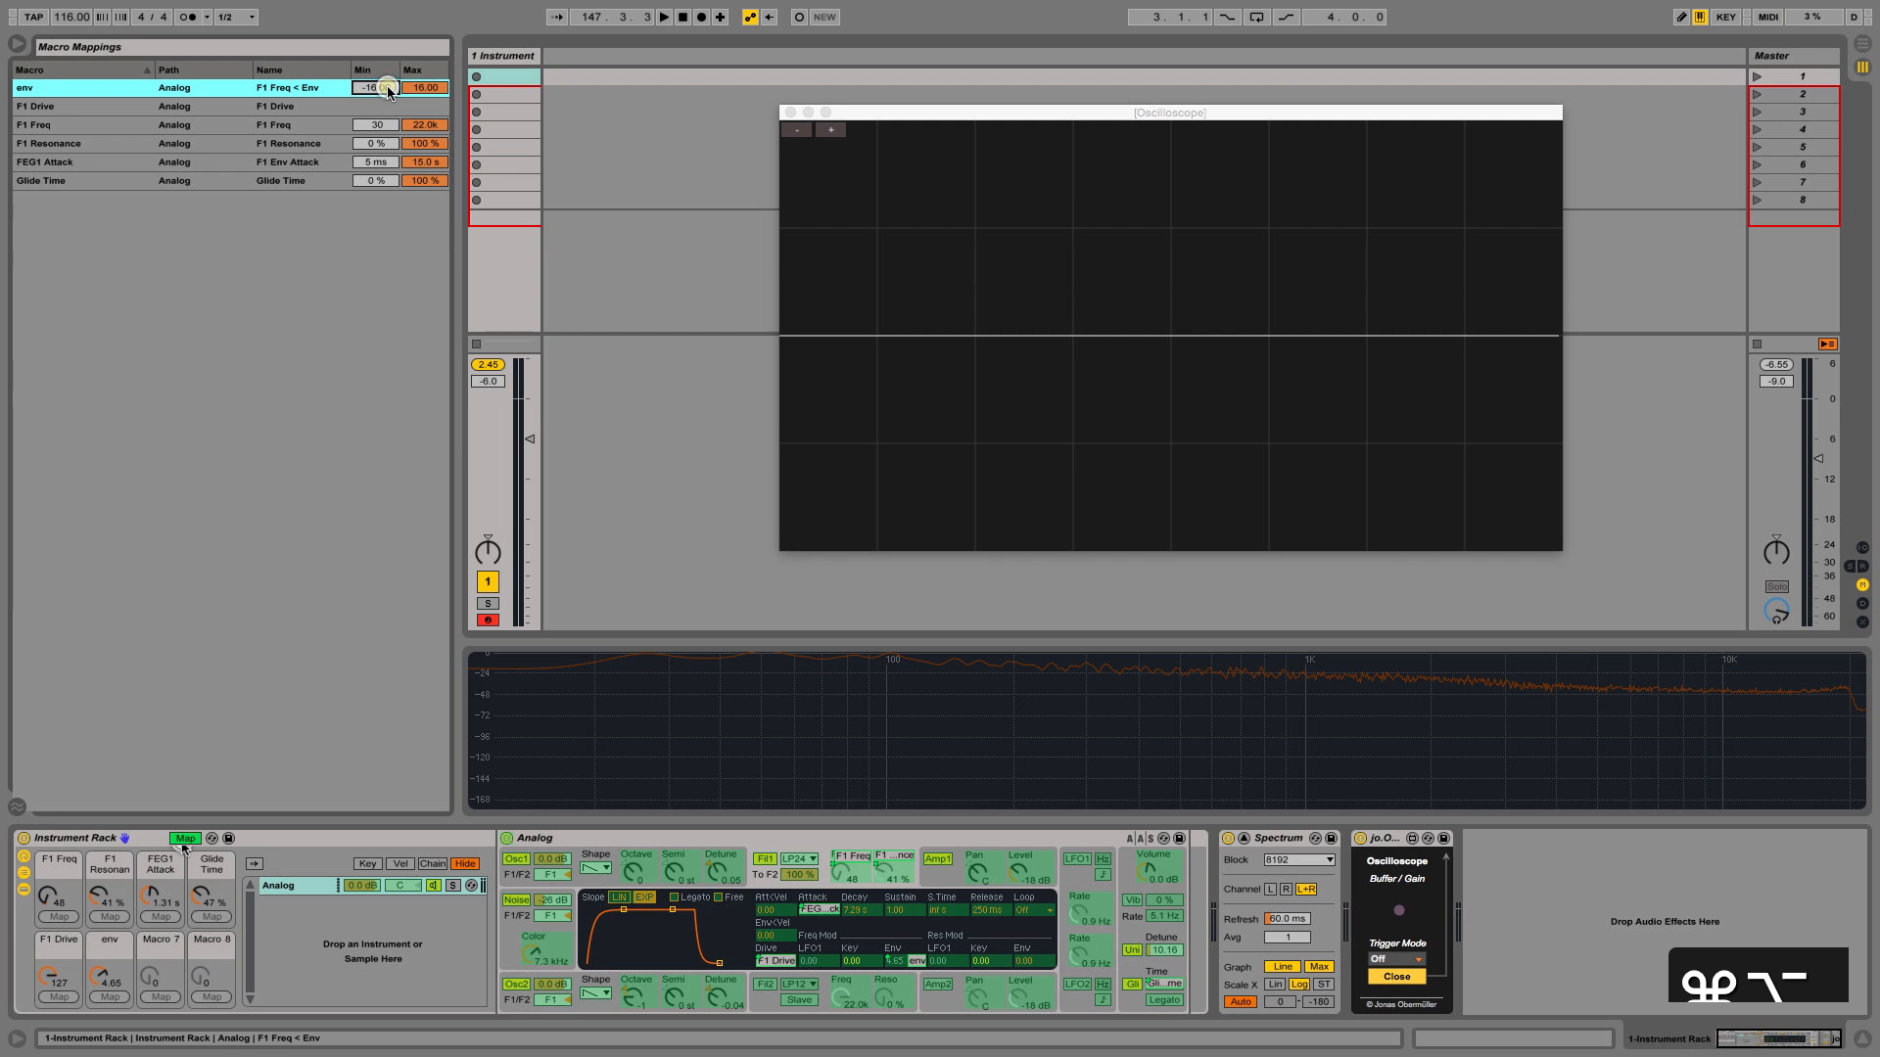
type("0")
key("Return")
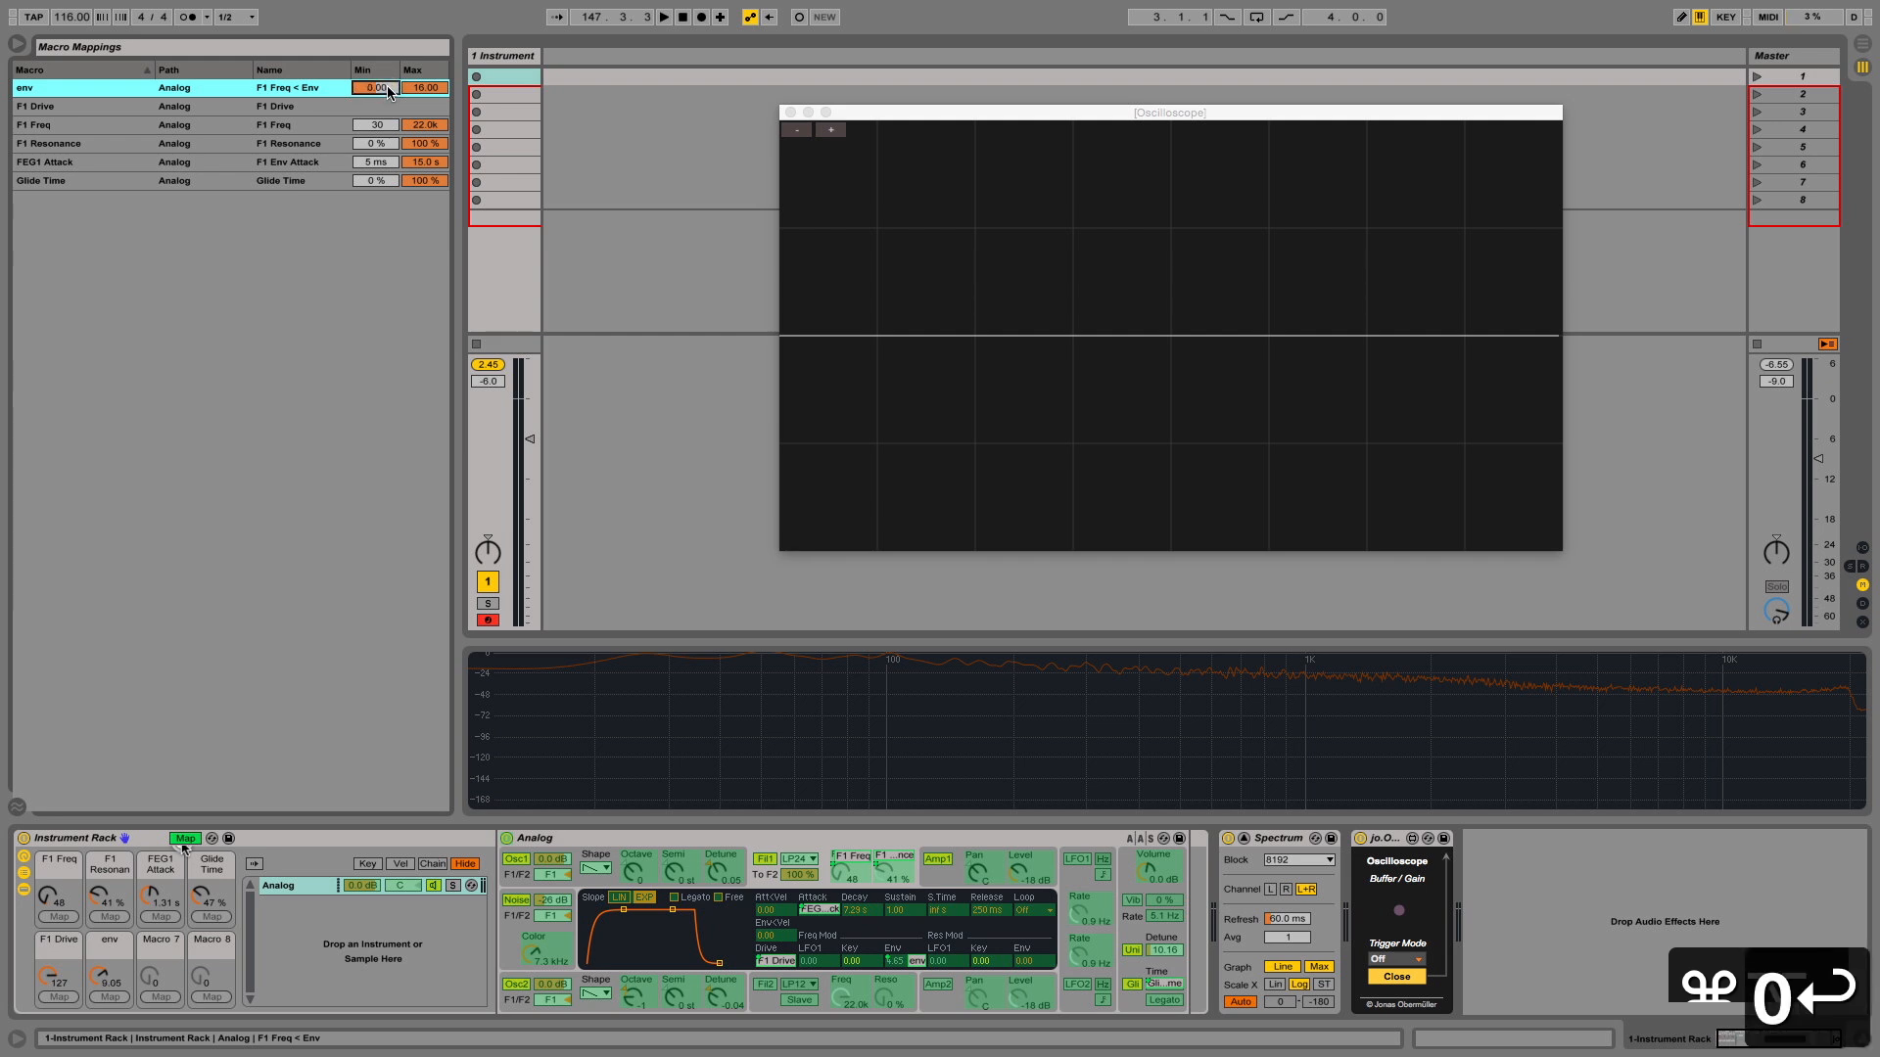
left_click(184, 840)
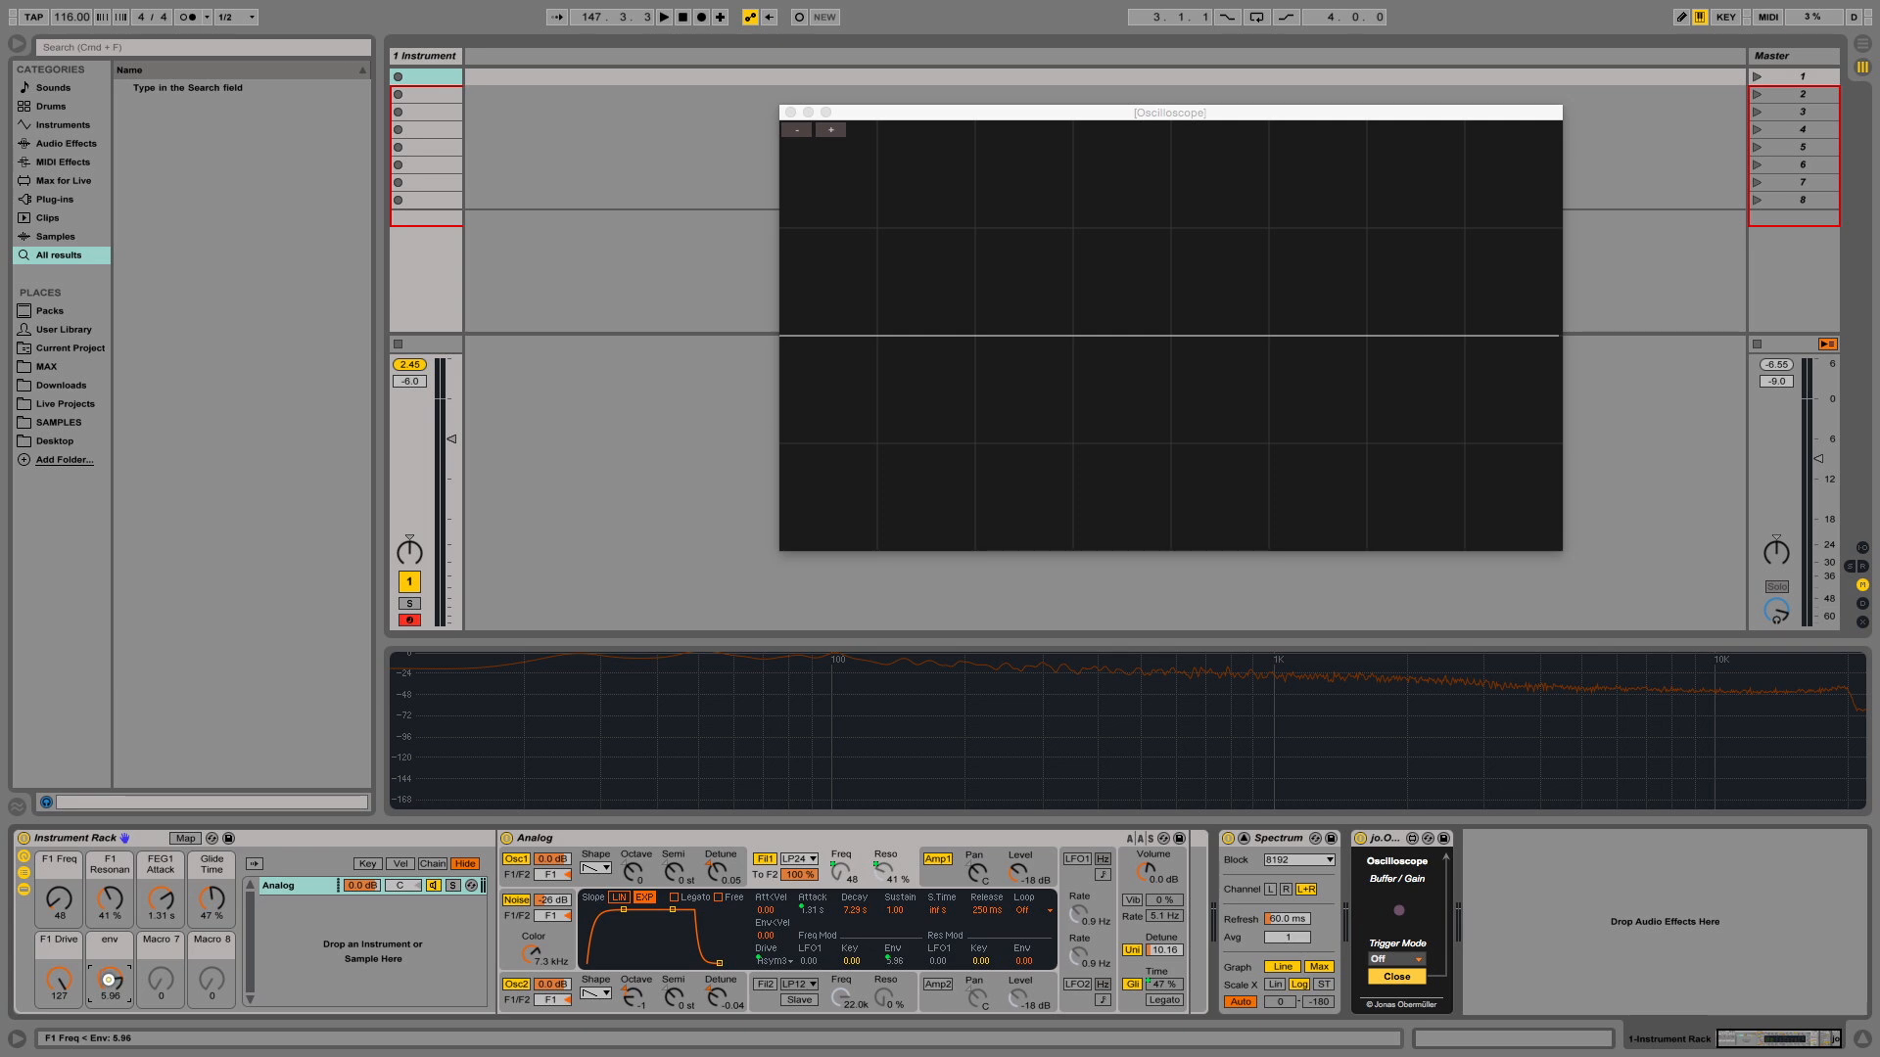
left_click_drag(109, 979, 112, 984)
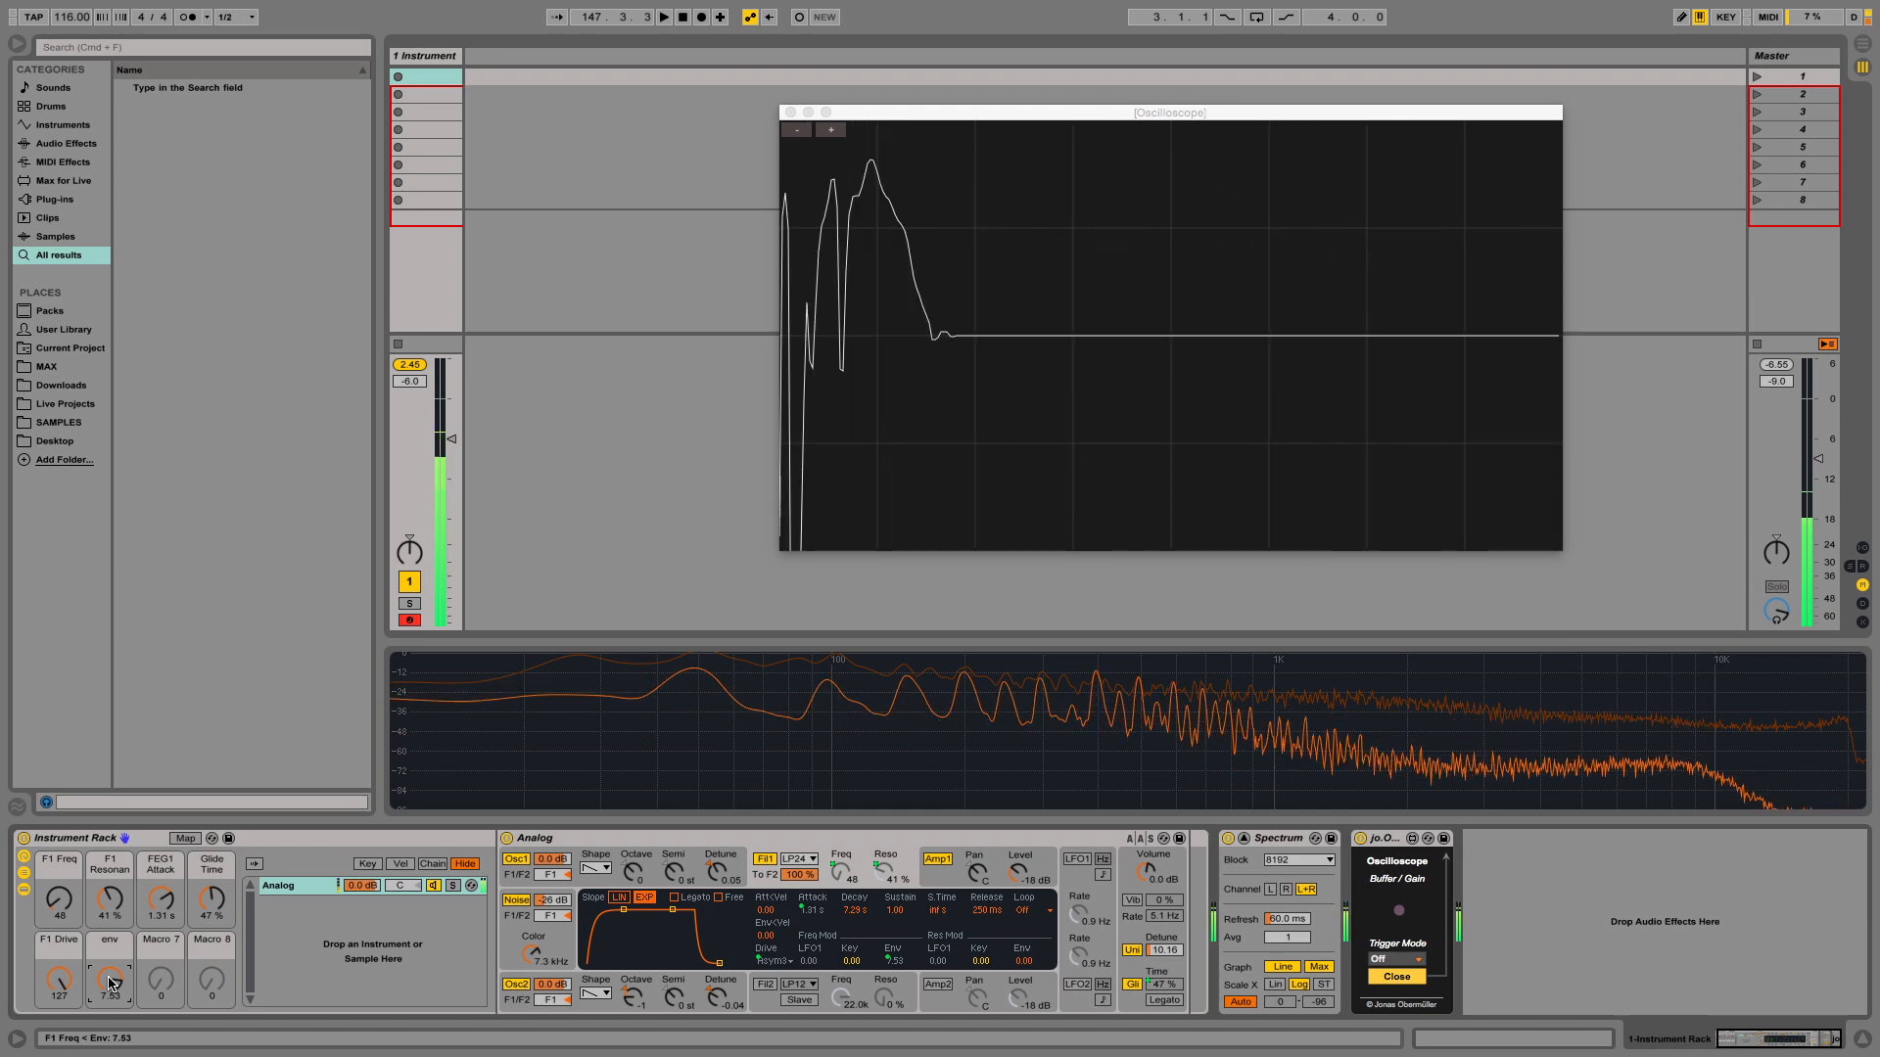